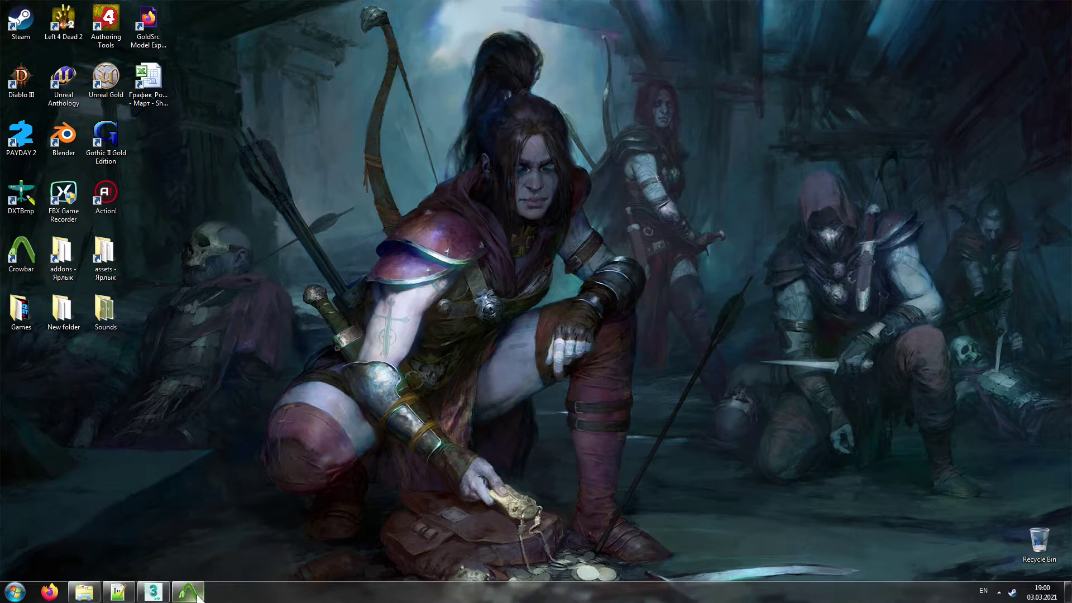
Step: Switch to Crowbar and set the game that has the model compiler to Left 4 Dead 2
mouse_move(196, 597)
left_click(191, 595)
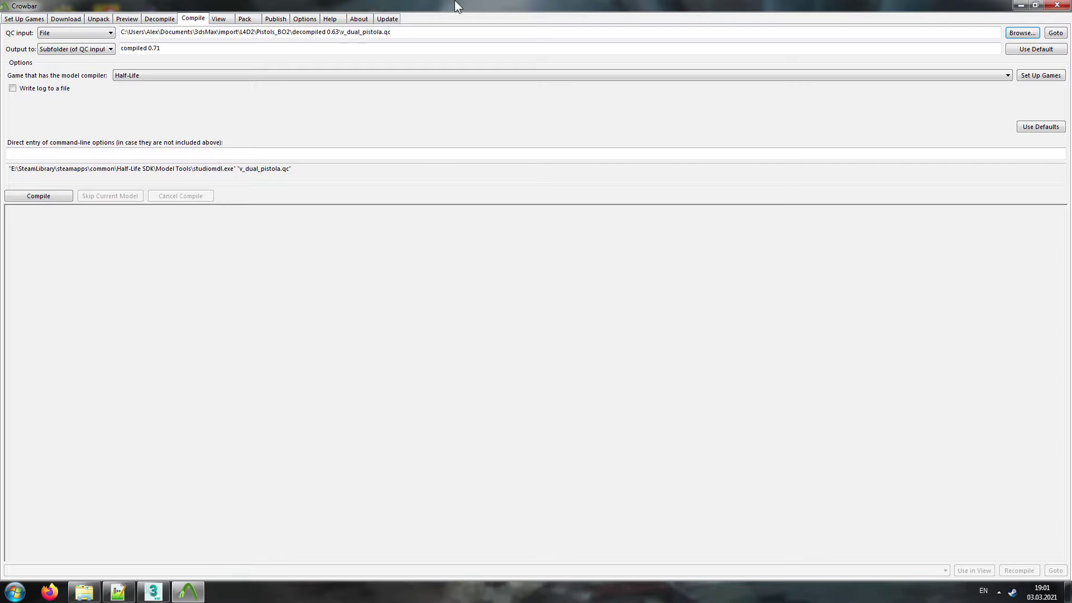
left_click(153, 591)
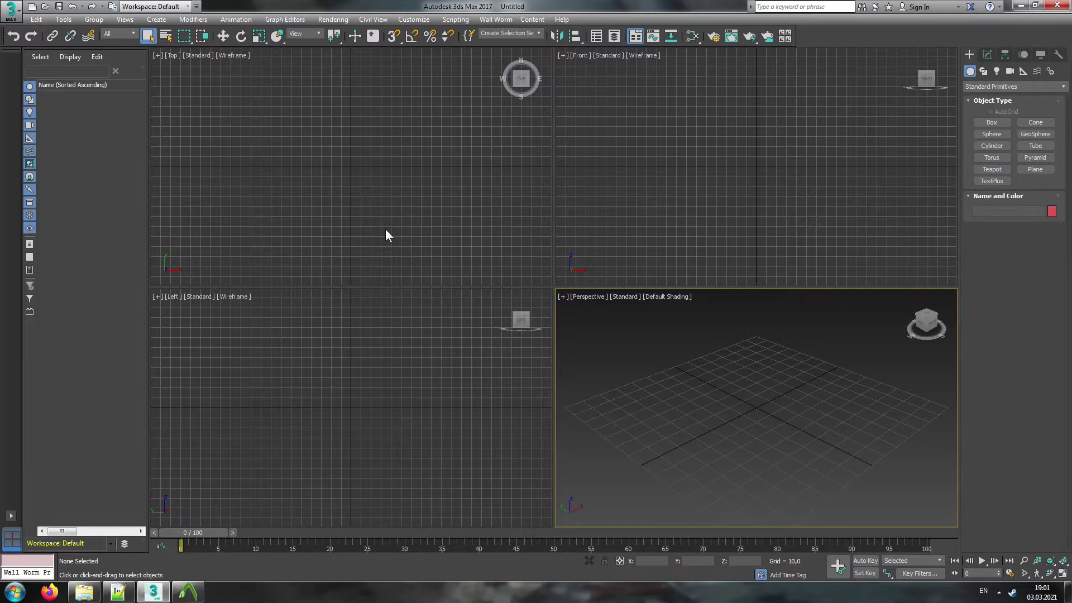
left_click(188, 591)
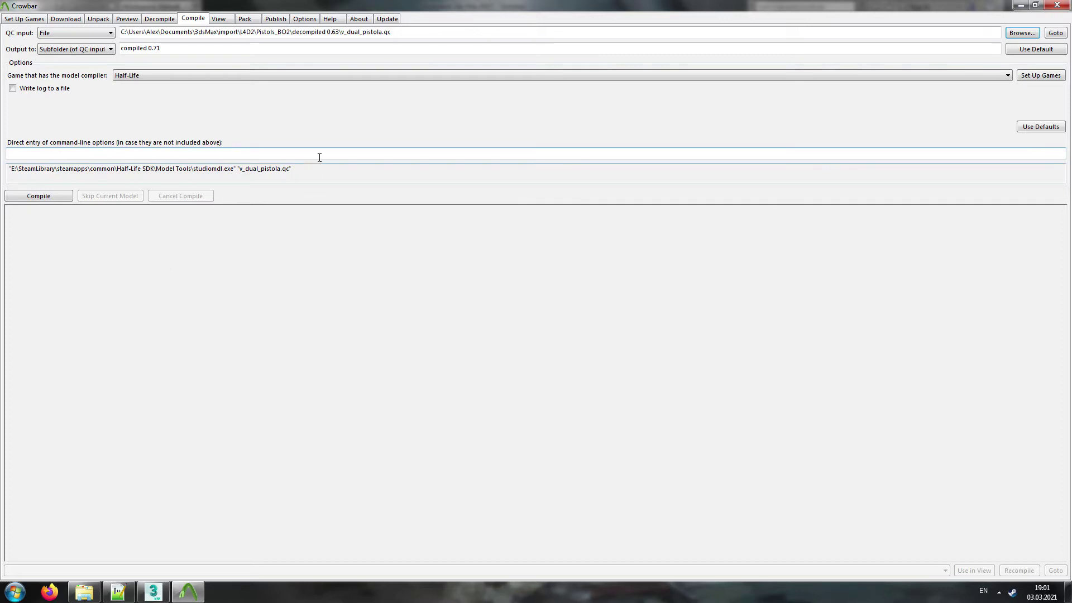
left_click(375, 76)
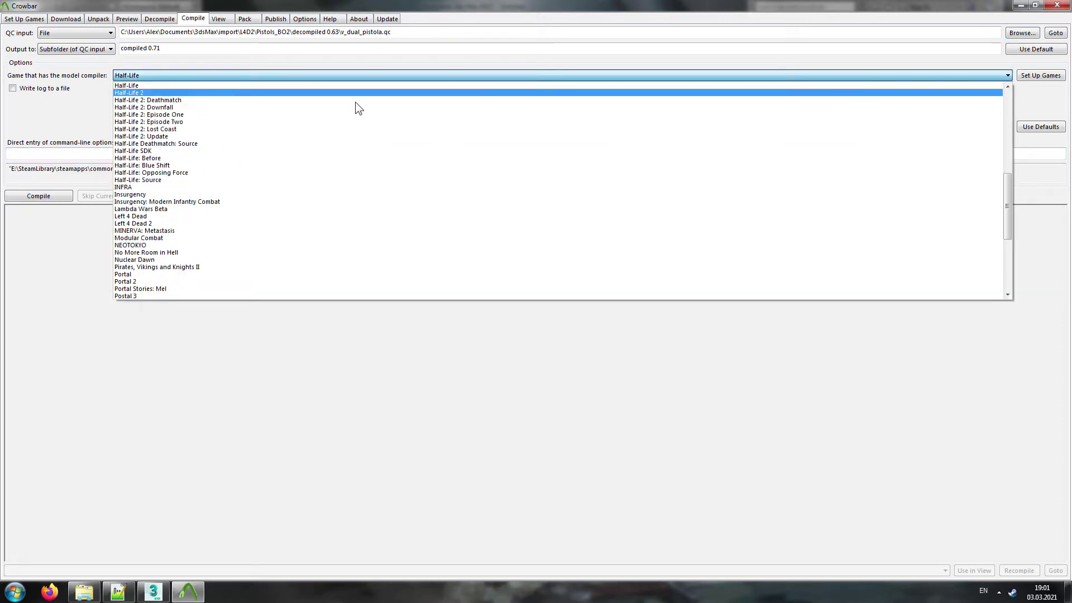
left_click(278, 223)
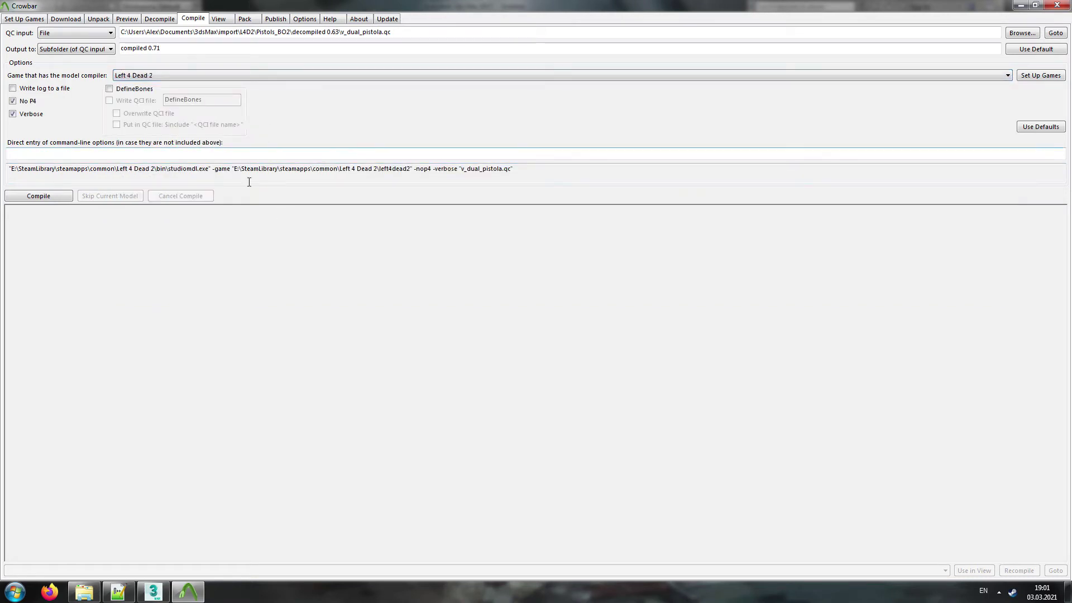
Step: Switch to 3ds Max to look over the available Wall Worm tools, and return to Crowbar
left_click(153, 592)
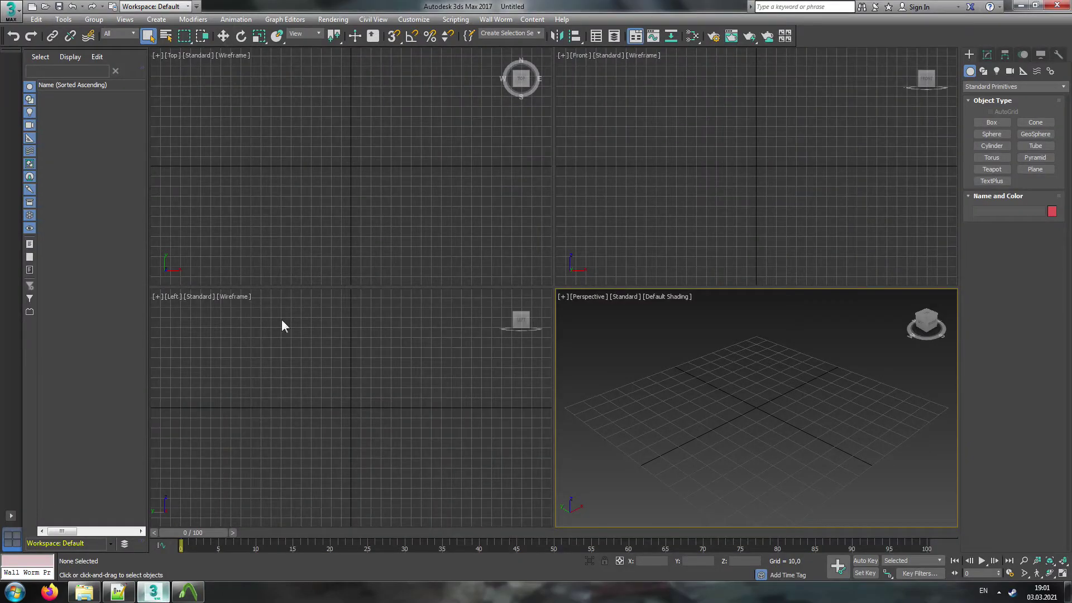
left_click(494, 20)
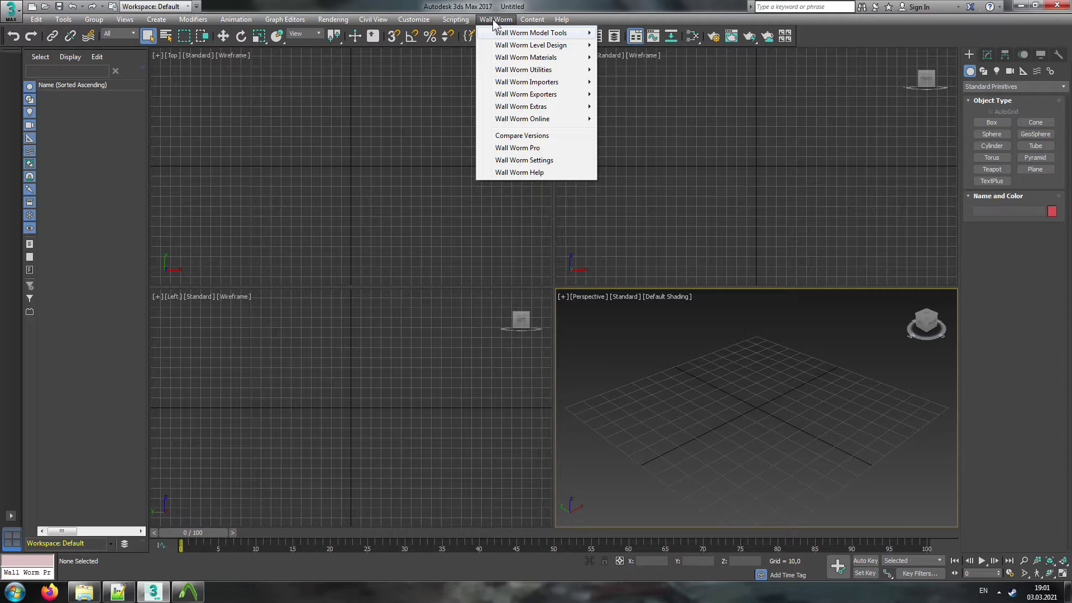
key("Escape")
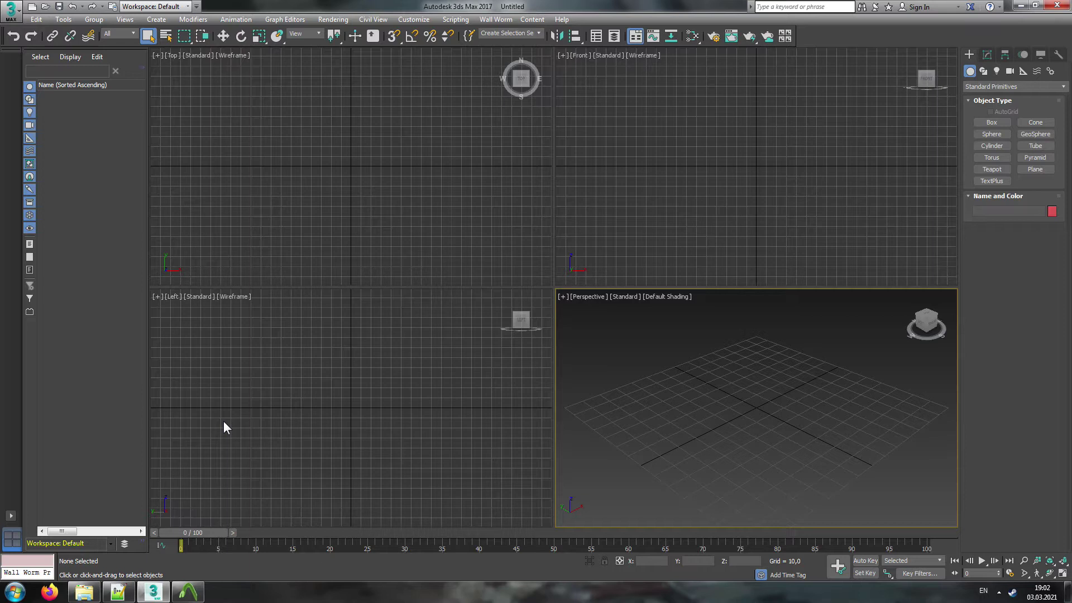
left_click(166, 590)
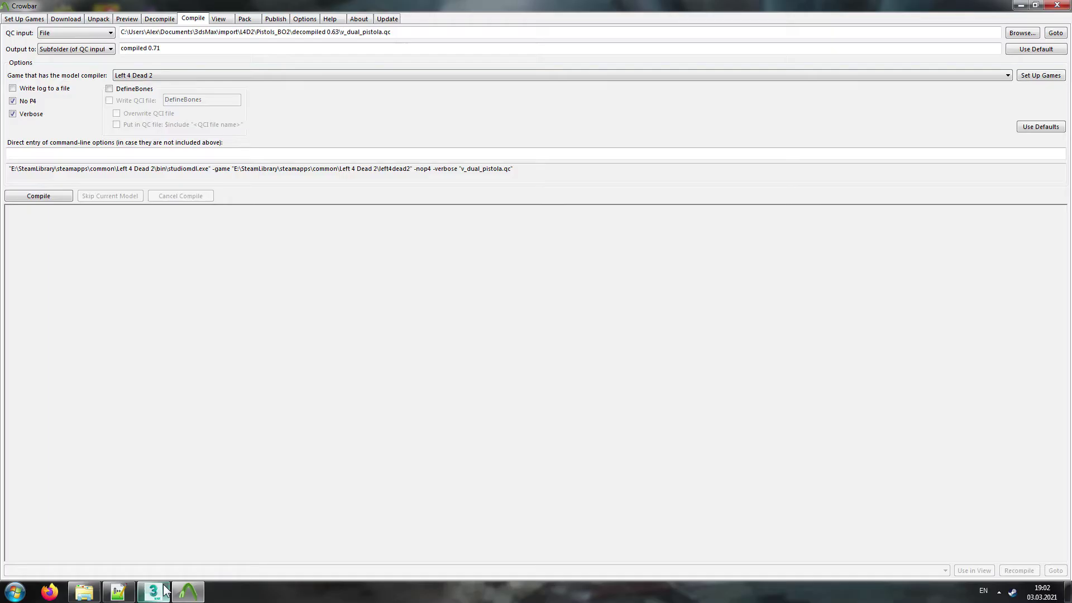
Step: Review the QC input file name, the decompile settings and the available MDL version overrides
left_click_drag(310, 188, 312, 196)
left_click_drag(342, 32, 414, 32)
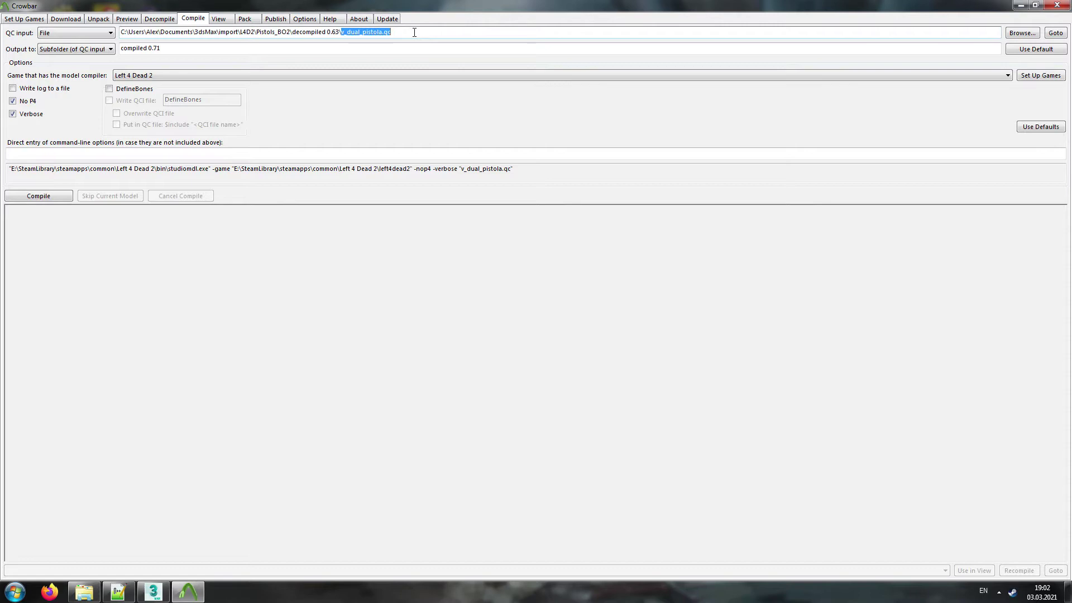
left_click(135, 21)
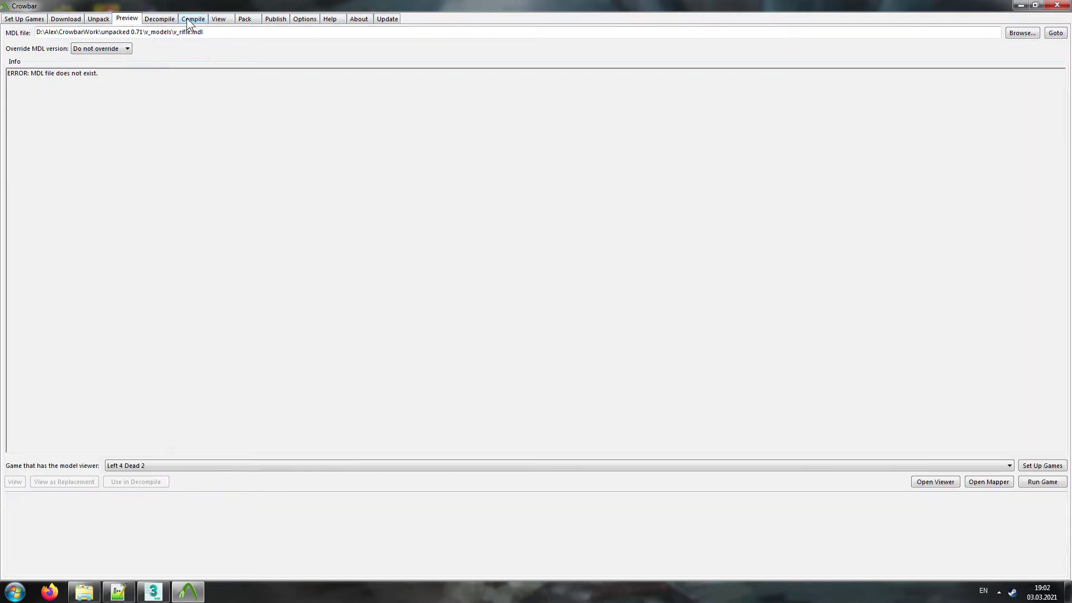
left_click(159, 20)
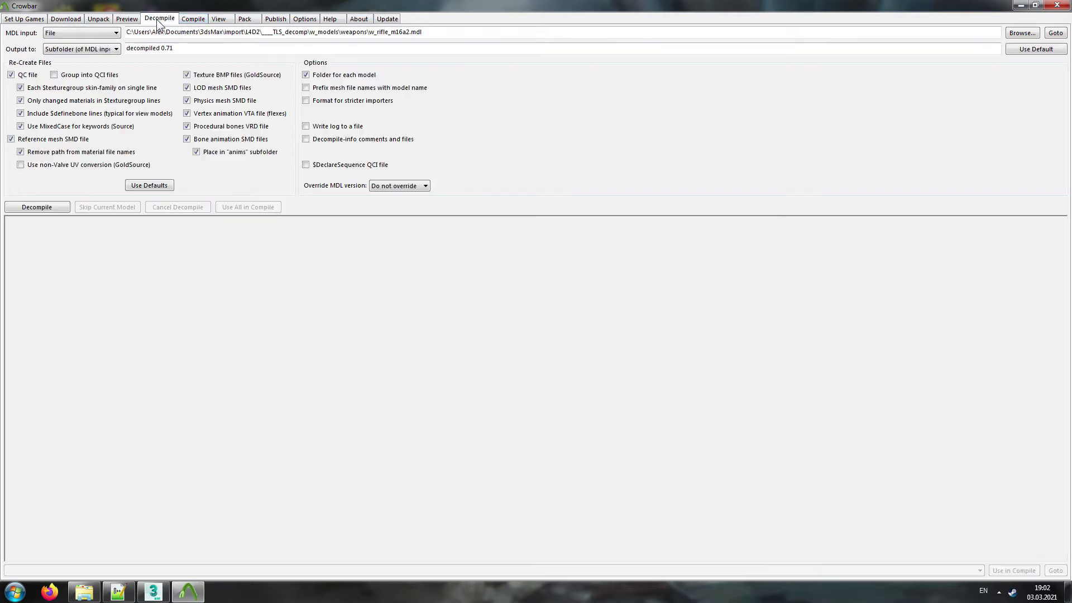
left_click(420, 186)
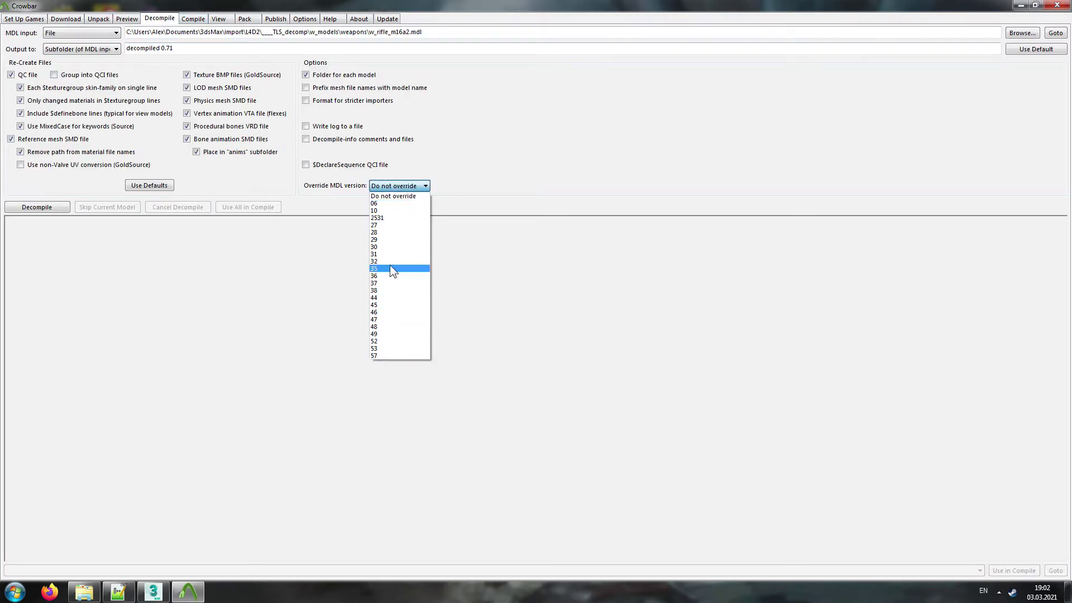
left_click(395, 186)
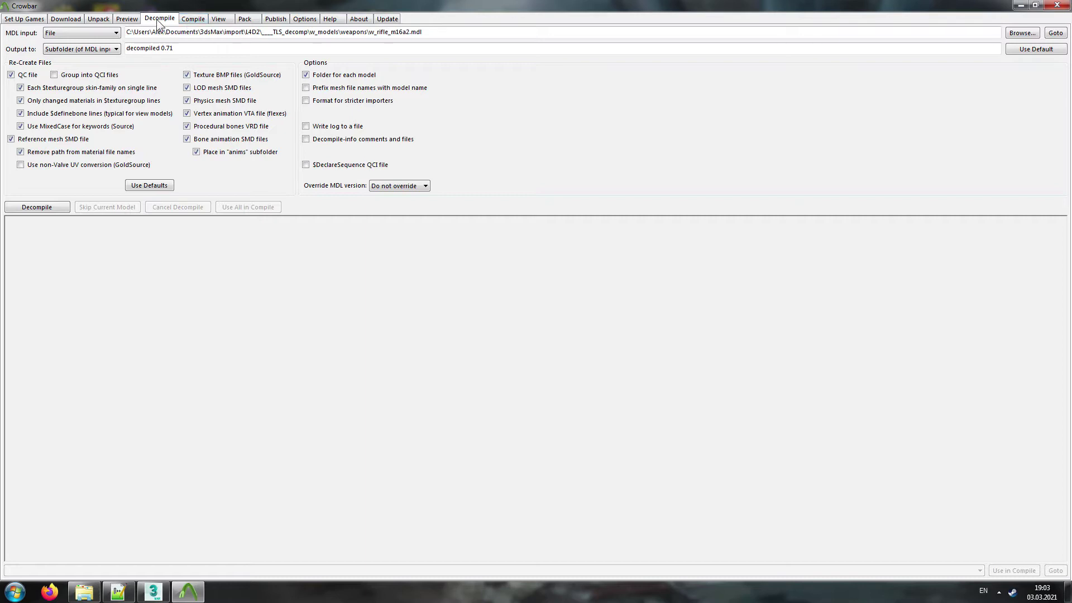
Step: Compile v_dual_pistola.qc for Left 4 Dead 2 and open the compiled model in the model viewer
left_click(193, 19)
left_click(59, 197)
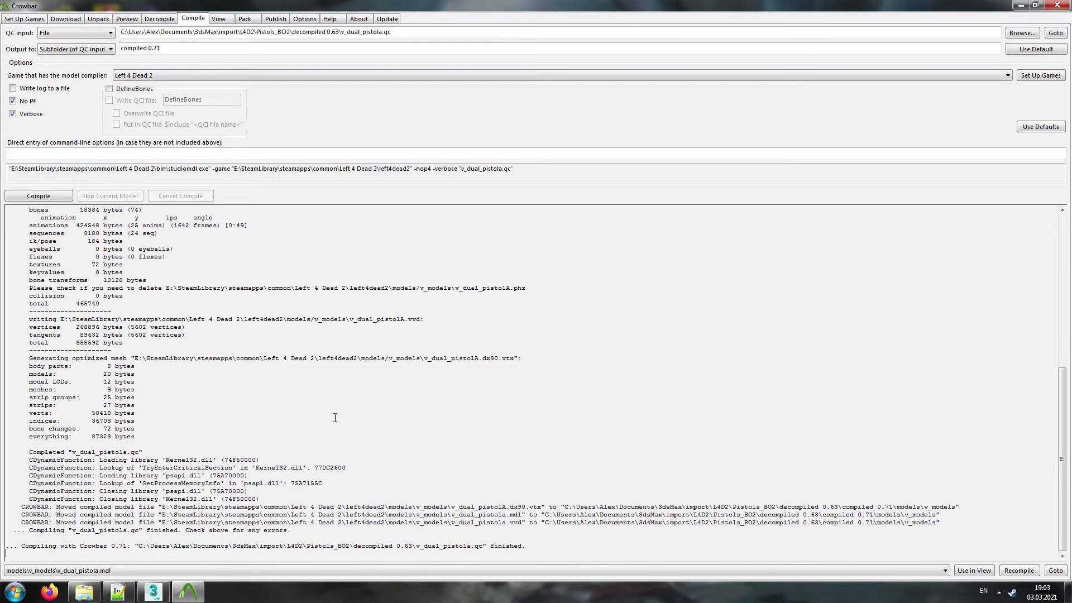
left_click(974, 571)
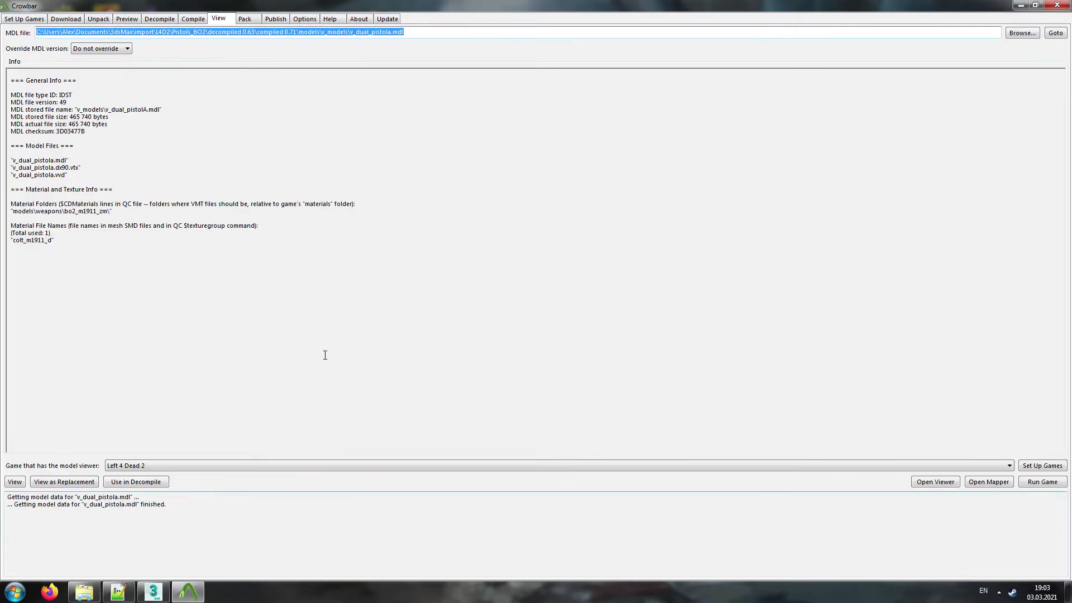
left_click(34, 480)
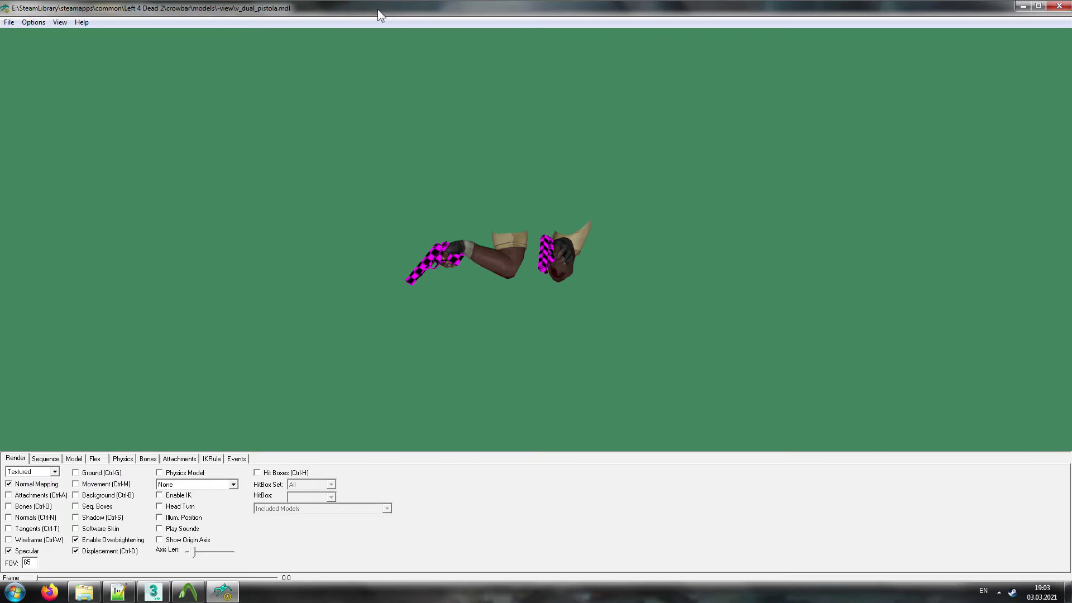
Step: Turn on Viewmodel Mode and set the base sequence to [0] ACT_VM_IDLE
double_click(377, 9)
left_click(34, 17)
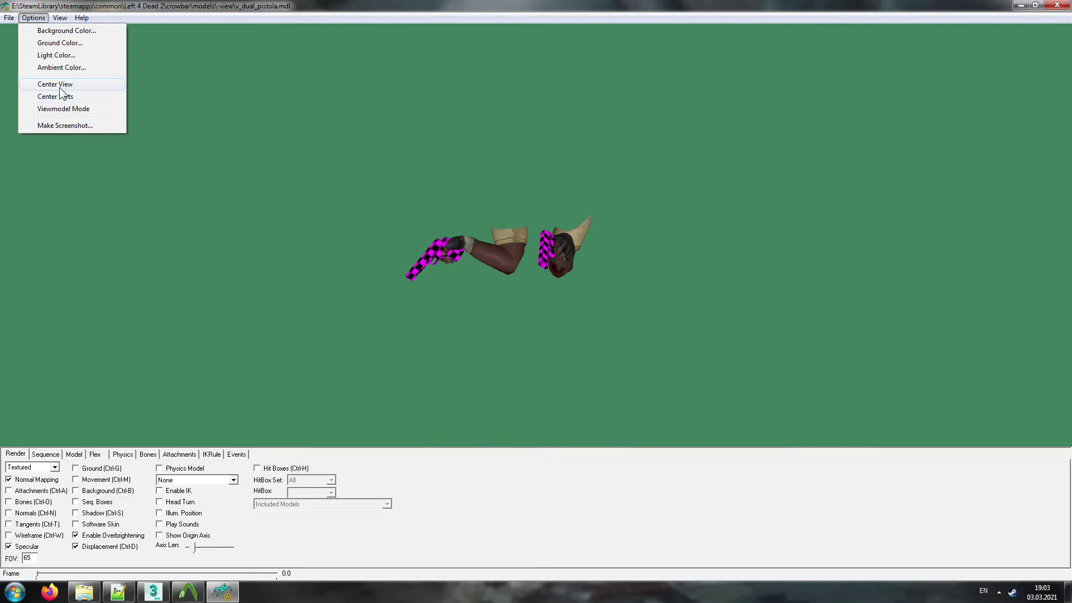
left_click(62, 108)
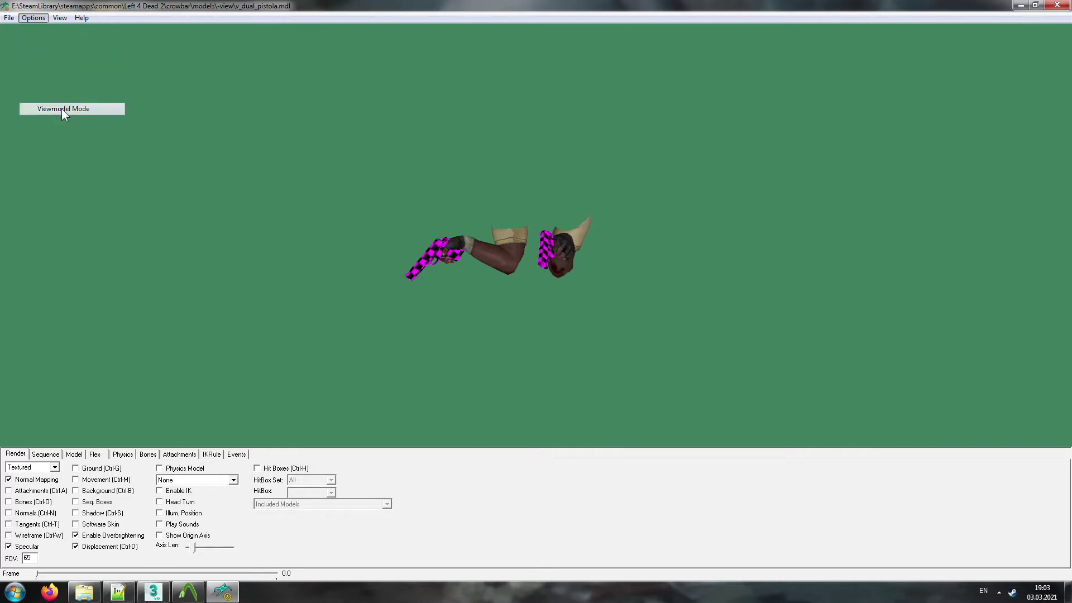
left_click(50, 454)
left_click(105, 470)
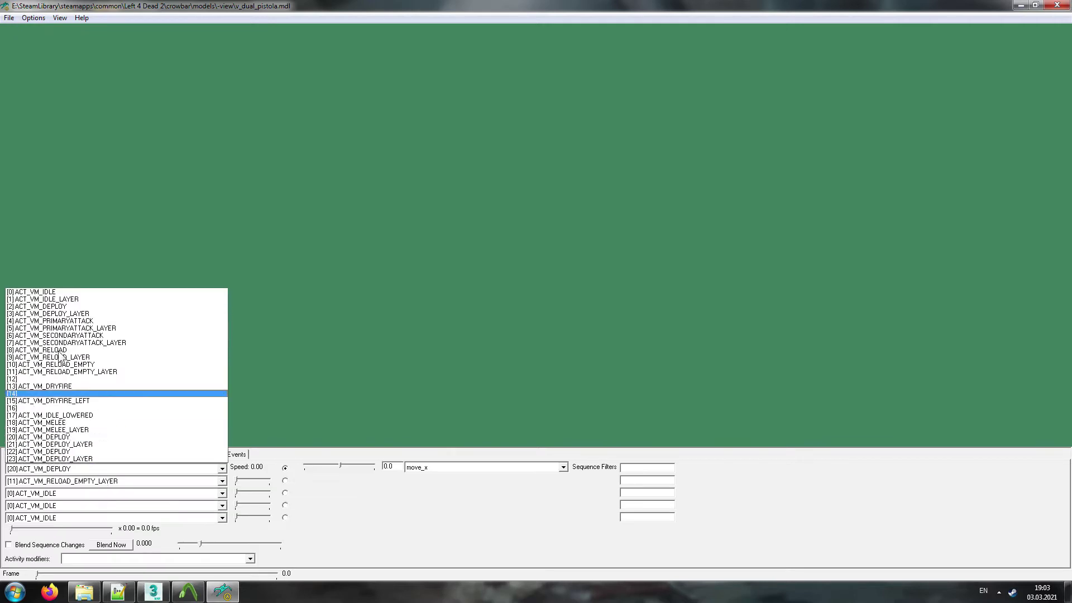
left_click(54, 293)
Step: Set the model viewer's FOV to 90
left_click(16, 454)
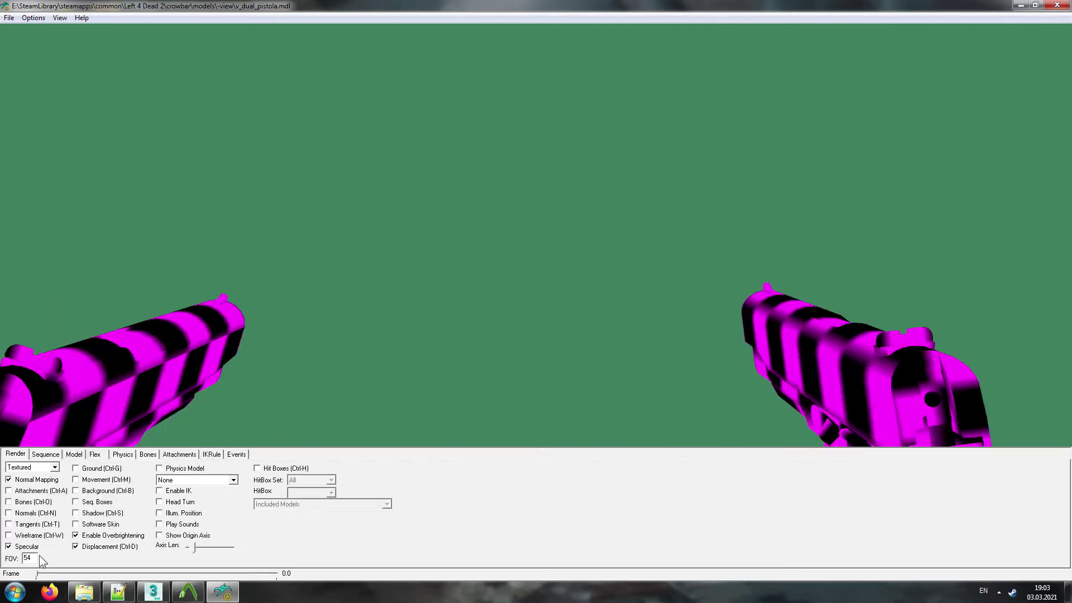
double_click(29, 558)
type("90")
key("Return")
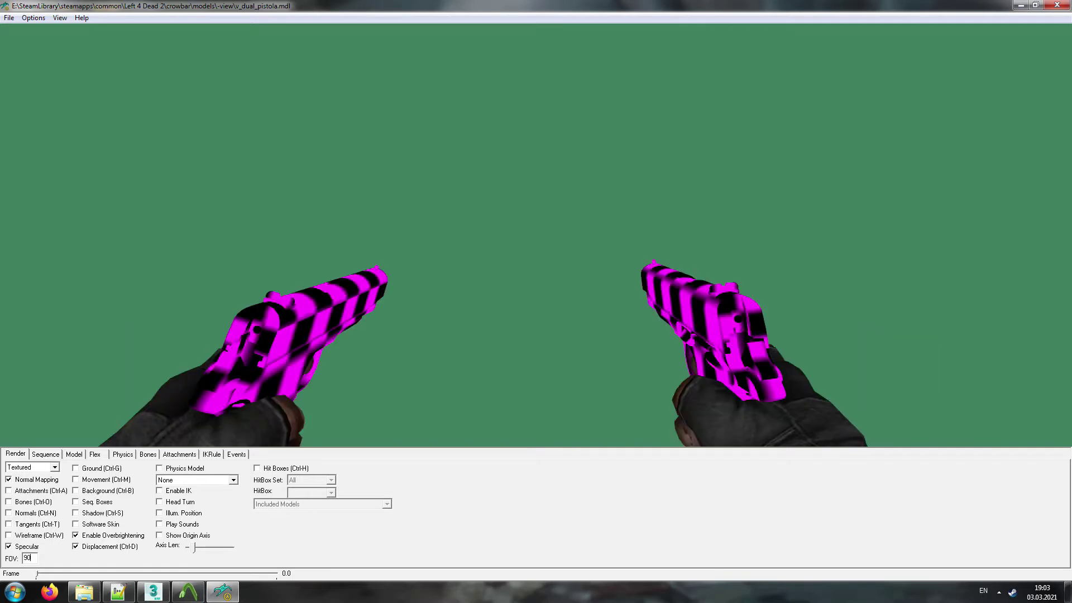
double_click(28, 559)
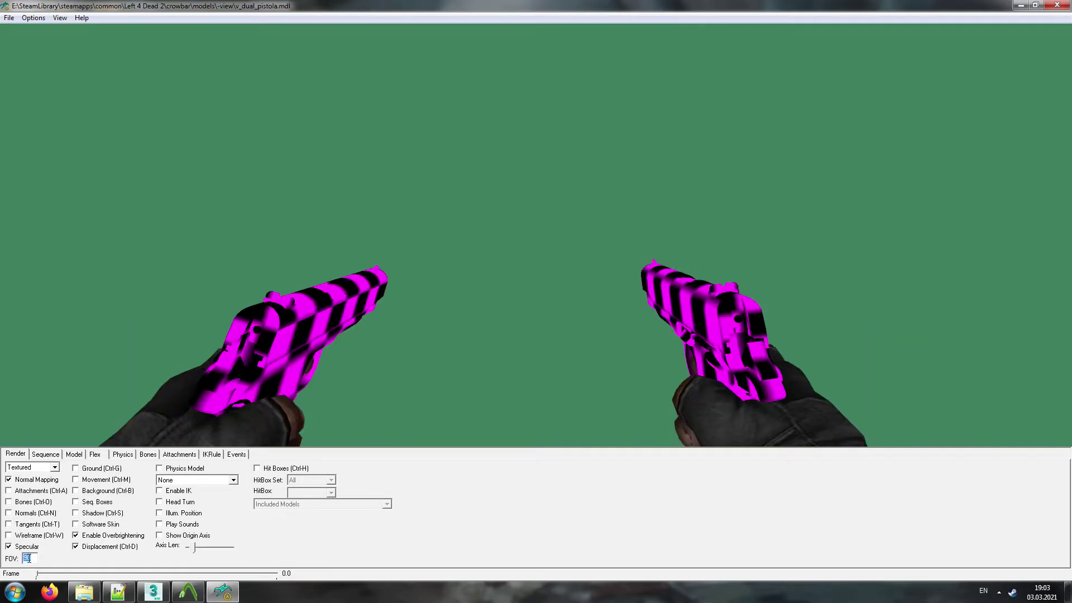
Step: Preview [3] ACT_VM_DEPLOY_LAYER at full weight over the idle sequence, with playback at full speed
left_click(47, 454)
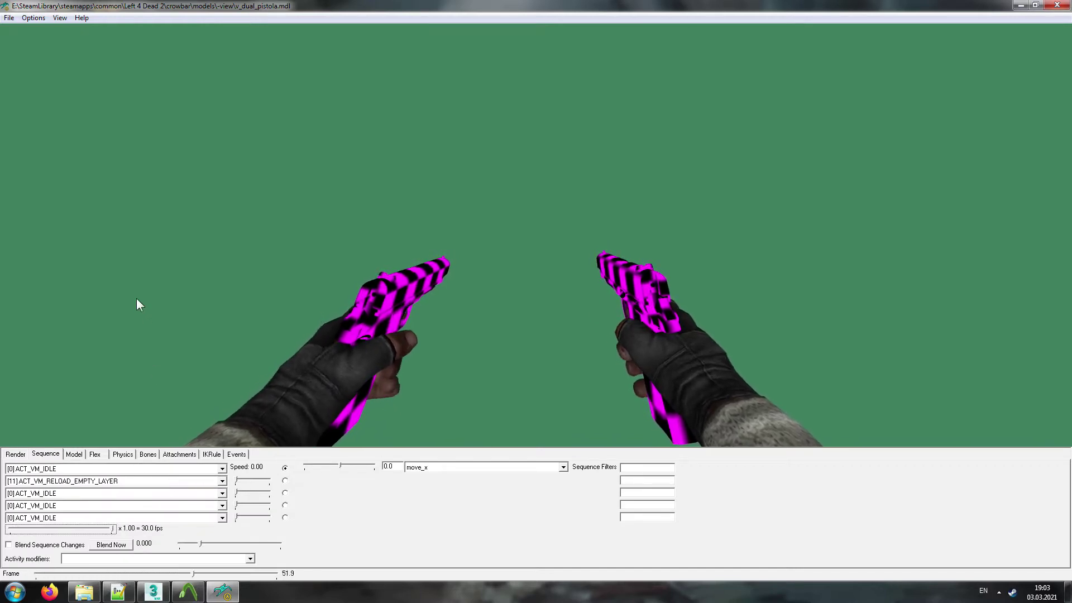
left_click(223, 483)
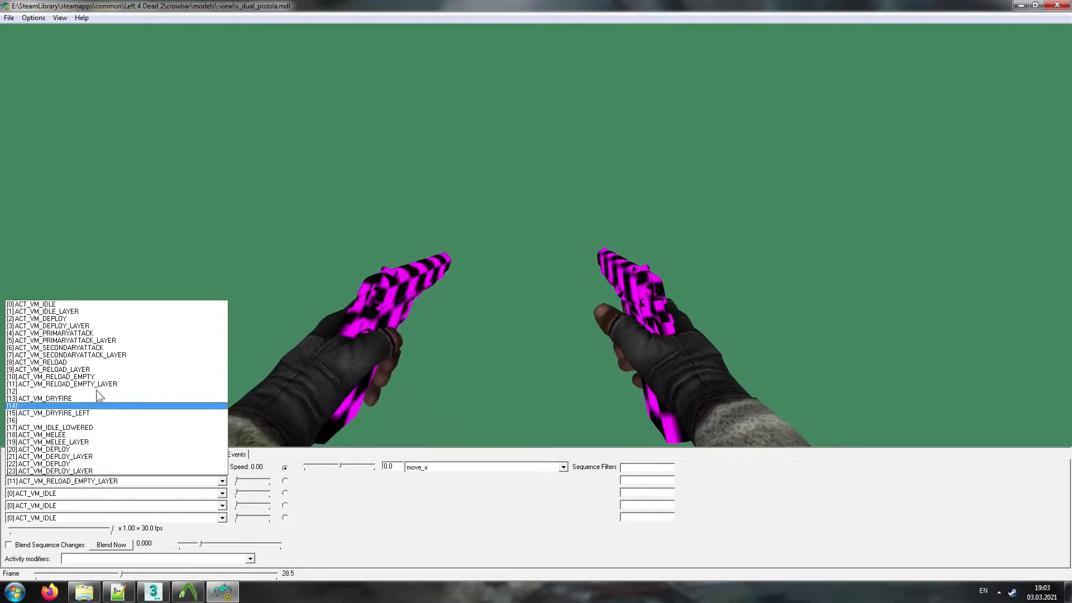
left_click(81, 327)
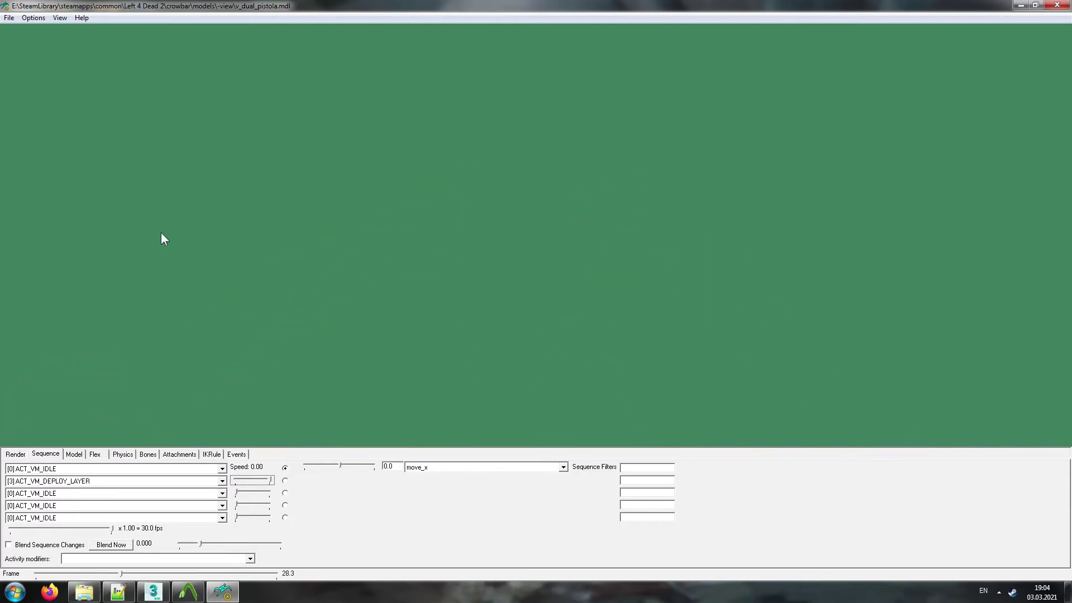
Step: Preview the [21] and [23] ACT_VM_DEPLOY_LAYER overlays, slowing playback of the second to x 0.36
left_click(108, 479)
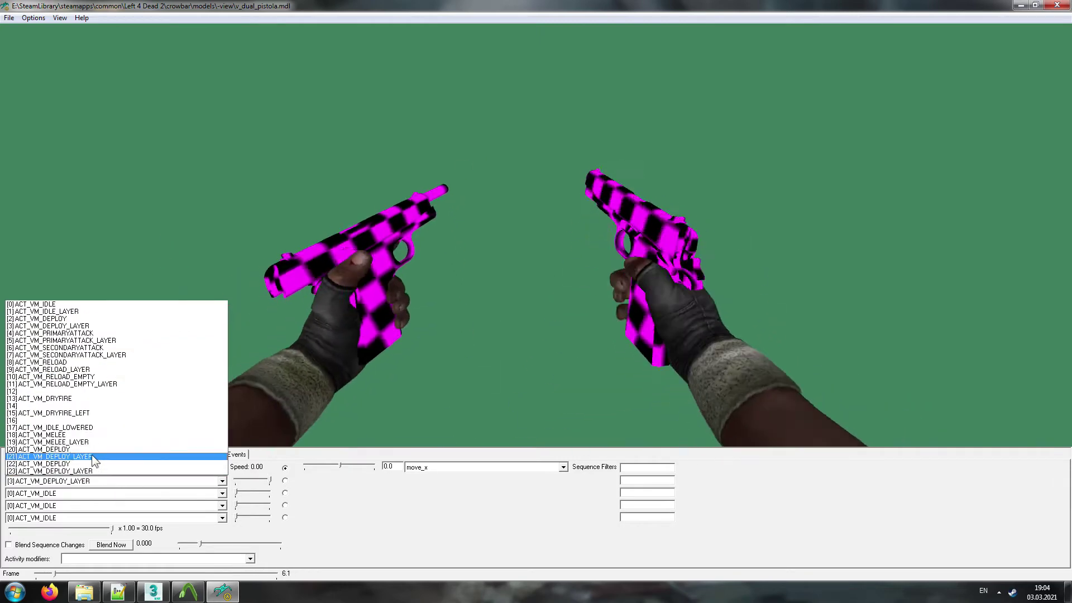
left_click(96, 456)
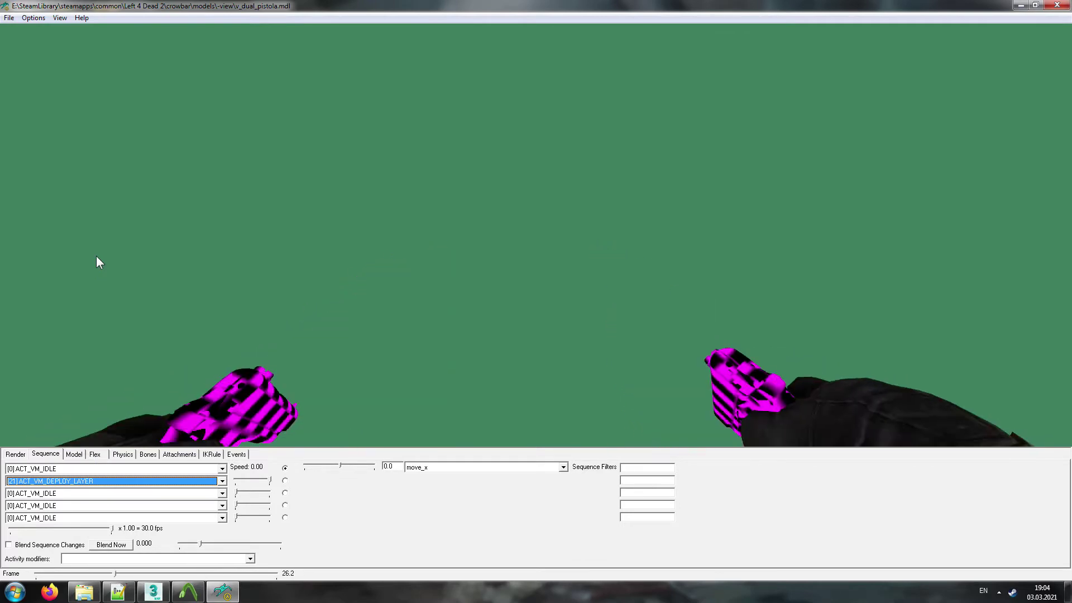
left_click(99, 481)
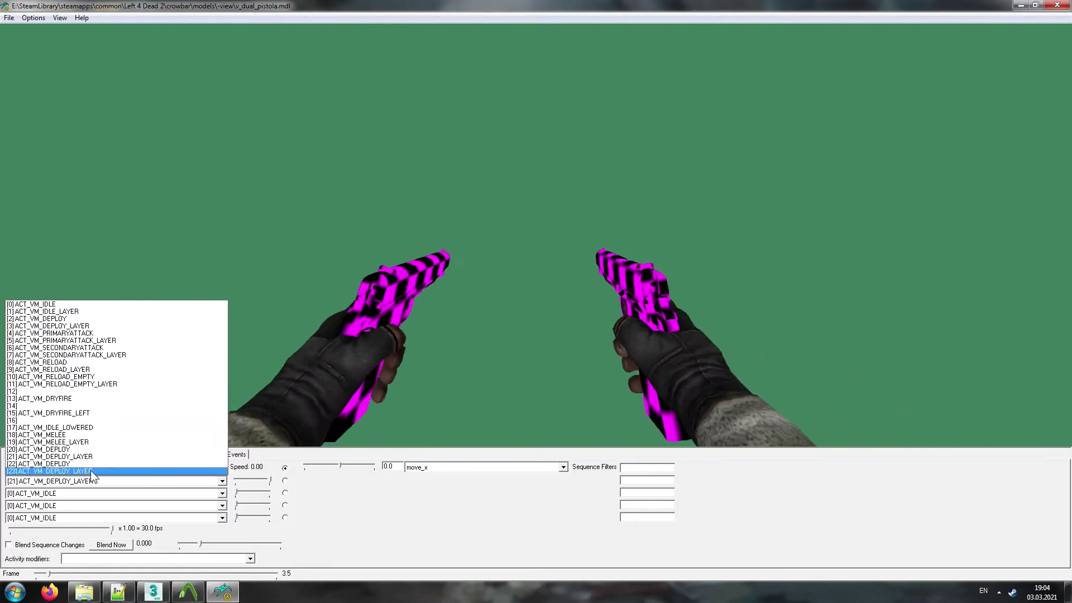
left_click(85, 345)
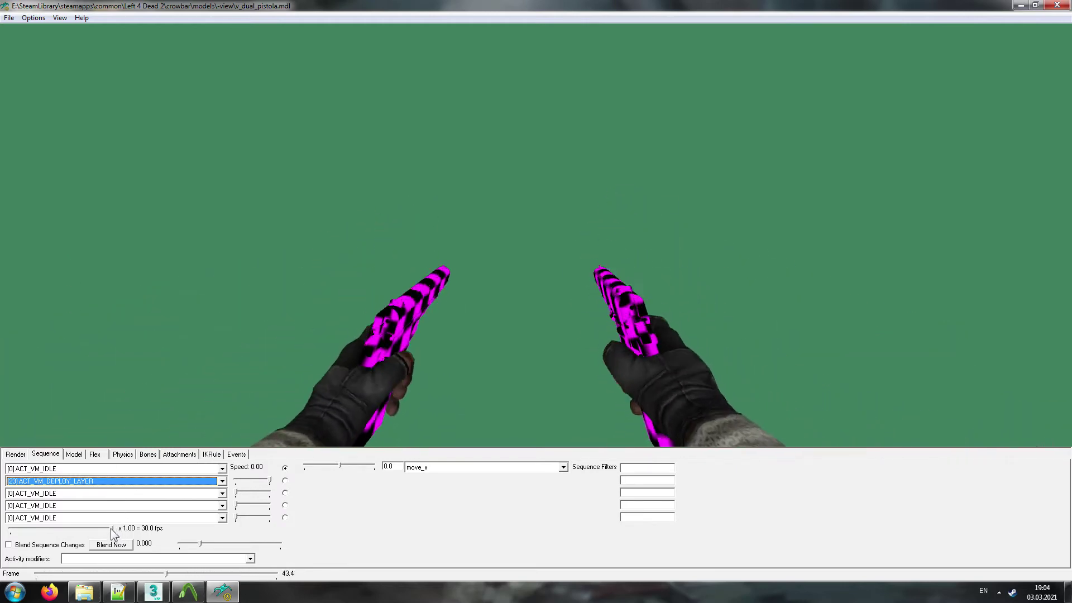
left_click_drag(112, 528, 47, 535)
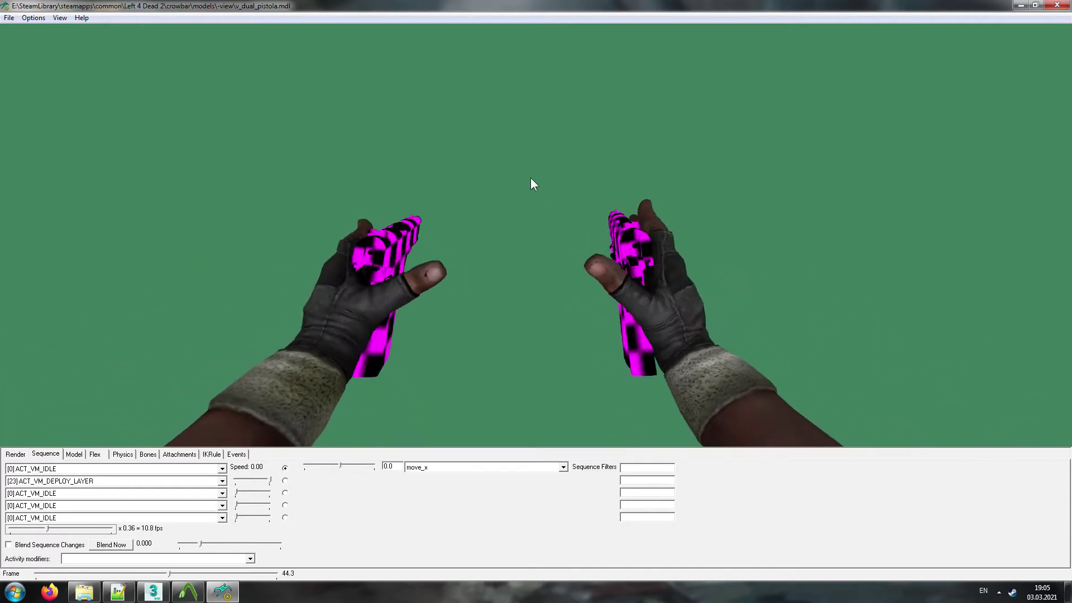
Step: Replay the [21] ACT_VM_DEPLOY_LAYER overlay at x 1.00 speed, and switch the overlay to [11] ACT_VM_RELOAD_EMPTY_LAYER
left_click(100, 480)
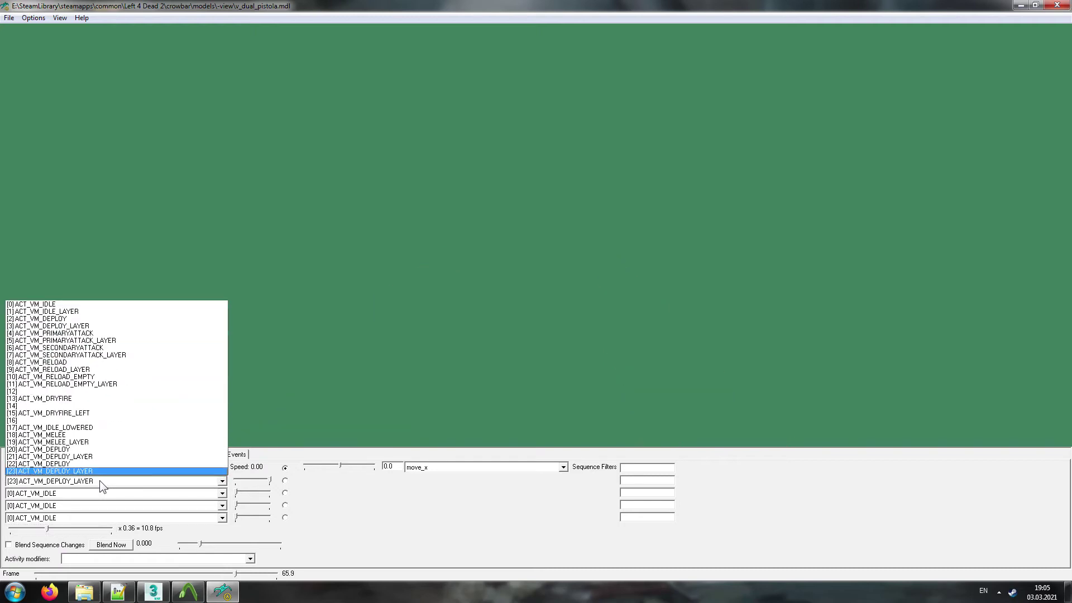
left_click(94, 456)
left_click_drag(47, 528, 112, 528)
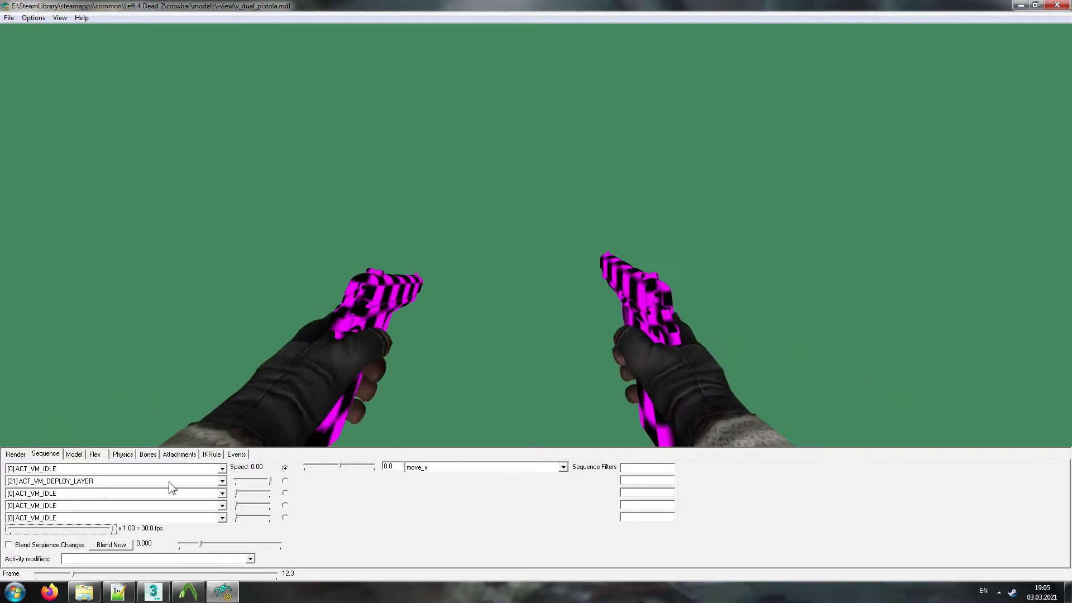
left_click(79, 482)
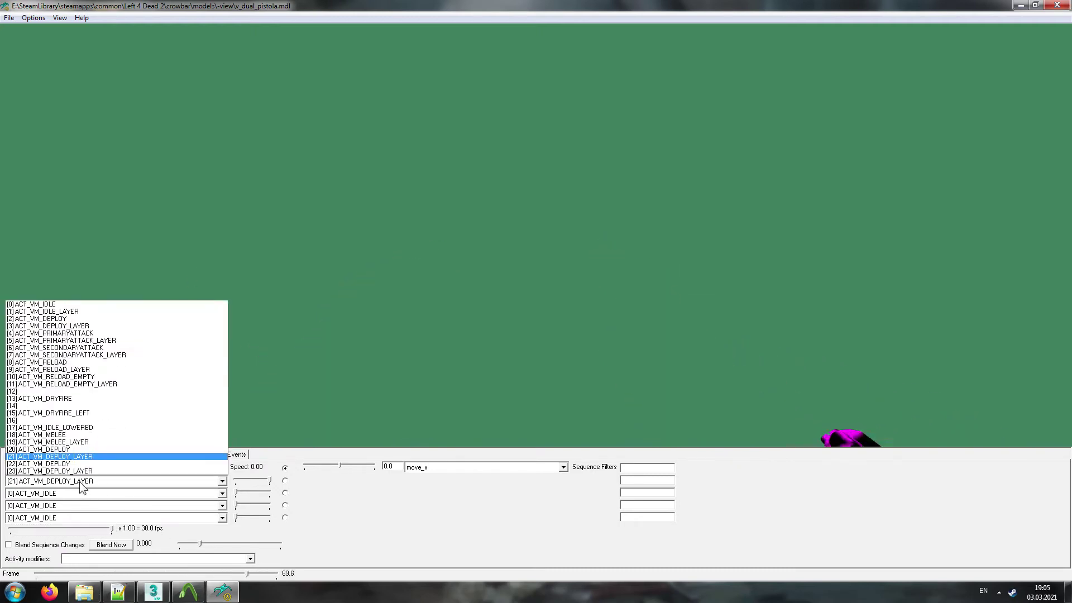
left_click(102, 384)
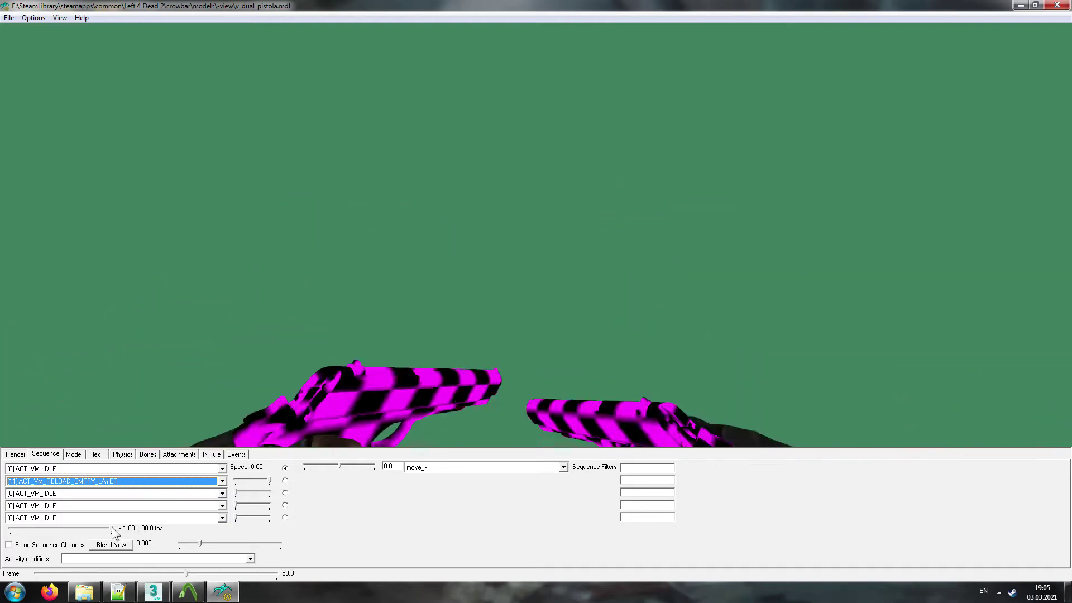
Step: Inspect the [11] ACT_VM_RELOAD_EMPTY_LAYER overlay in slow motion, restore playback to x 1.00, and switch the overlay to [9] ACT_VM_RELOAD_LAYER
left_click_drag(113, 530, 23, 538)
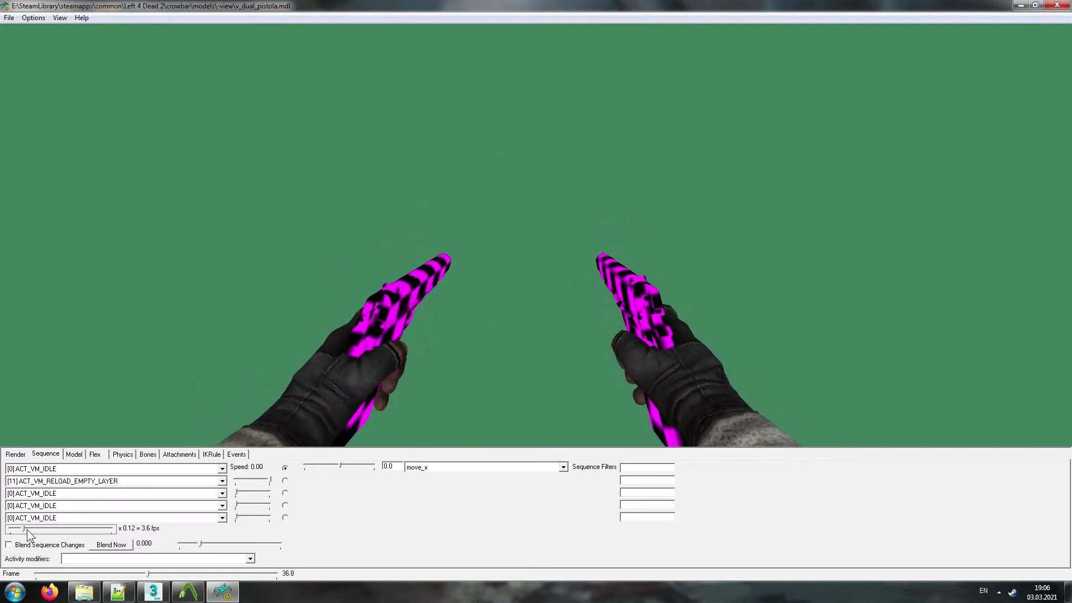
key("Right")
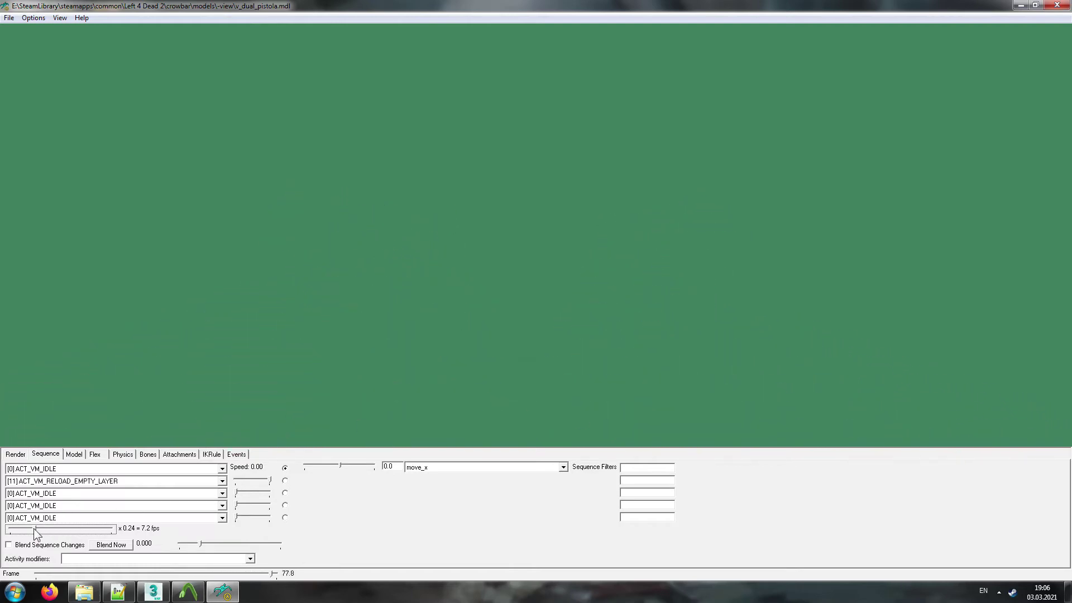
left_click_drag(35, 529, 14, 531)
left_click_drag(83, 531, 115, 531)
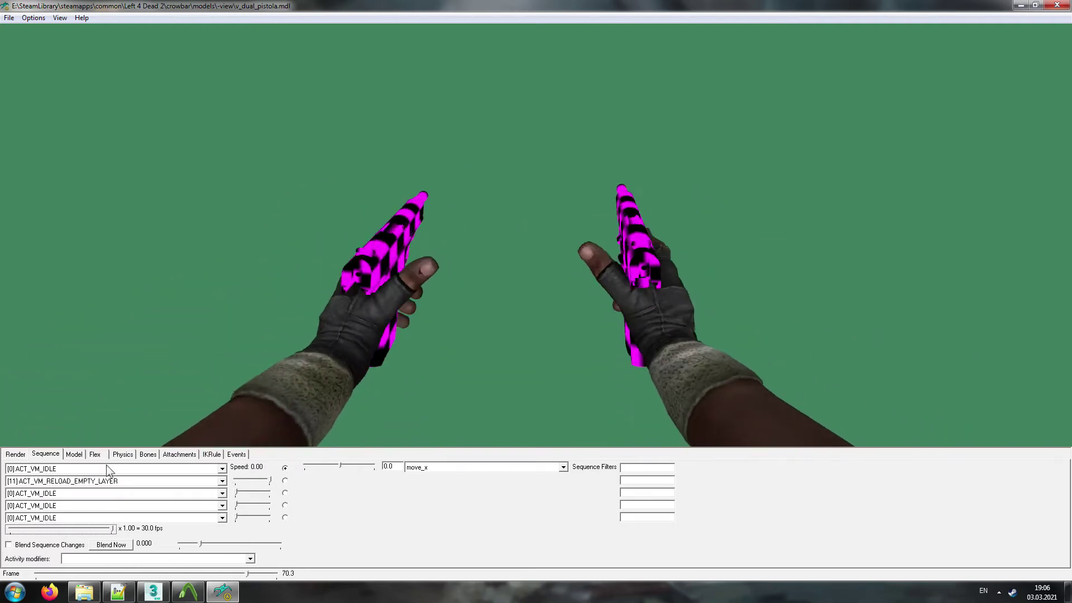
left_click(93, 481)
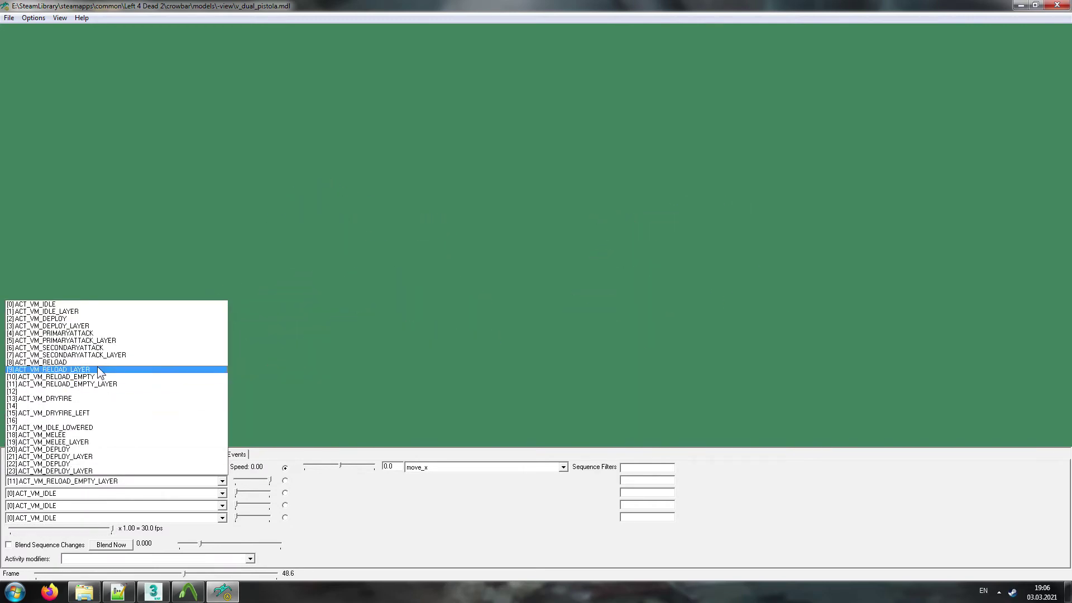
left_click(98, 368)
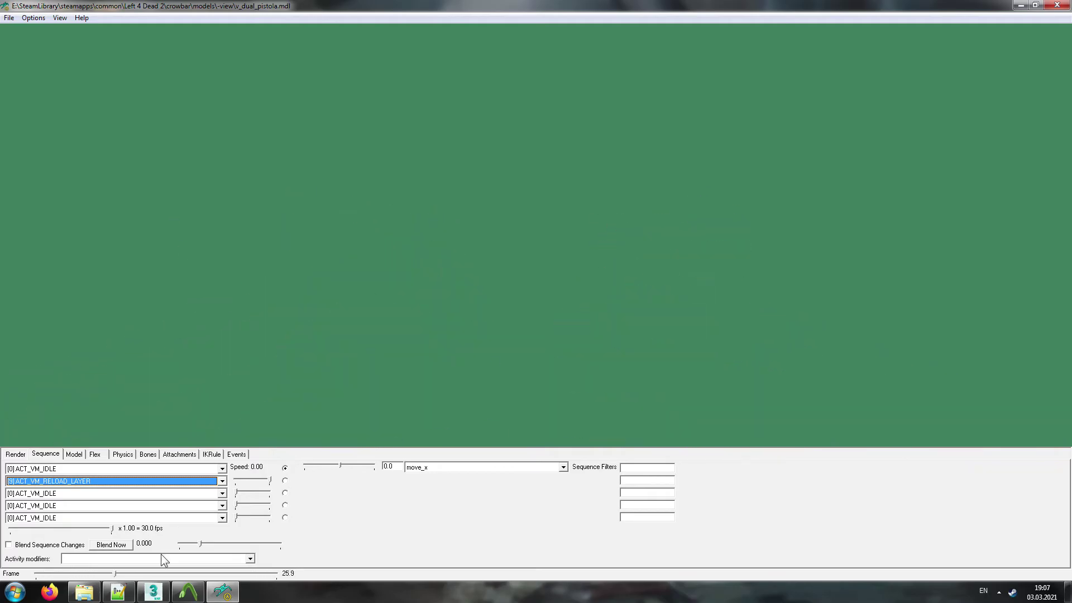
Step: Highlight reload_start45 in _import_tacreload.qc in Notepad++, and return to the model viewer to watch the reload overlay
left_click(117, 592)
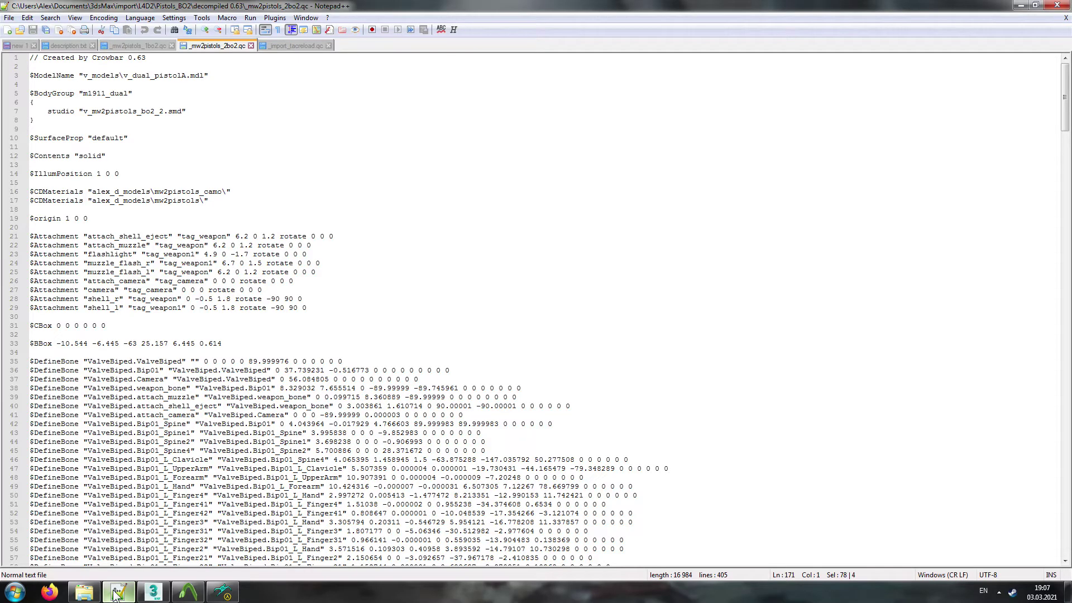
left_click(290, 44)
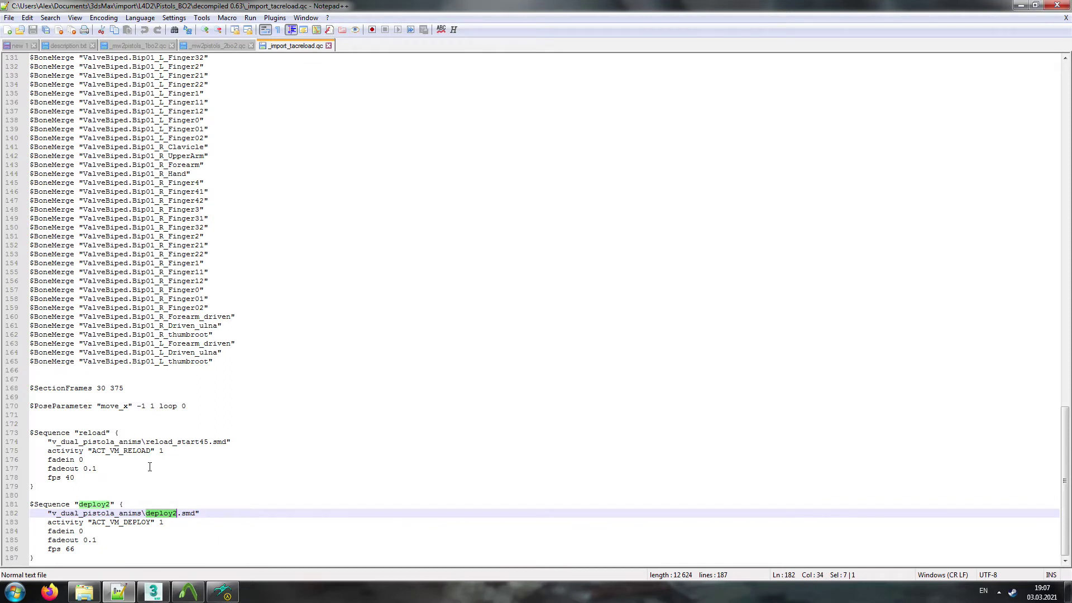
left_click_drag(146, 441, 208, 441)
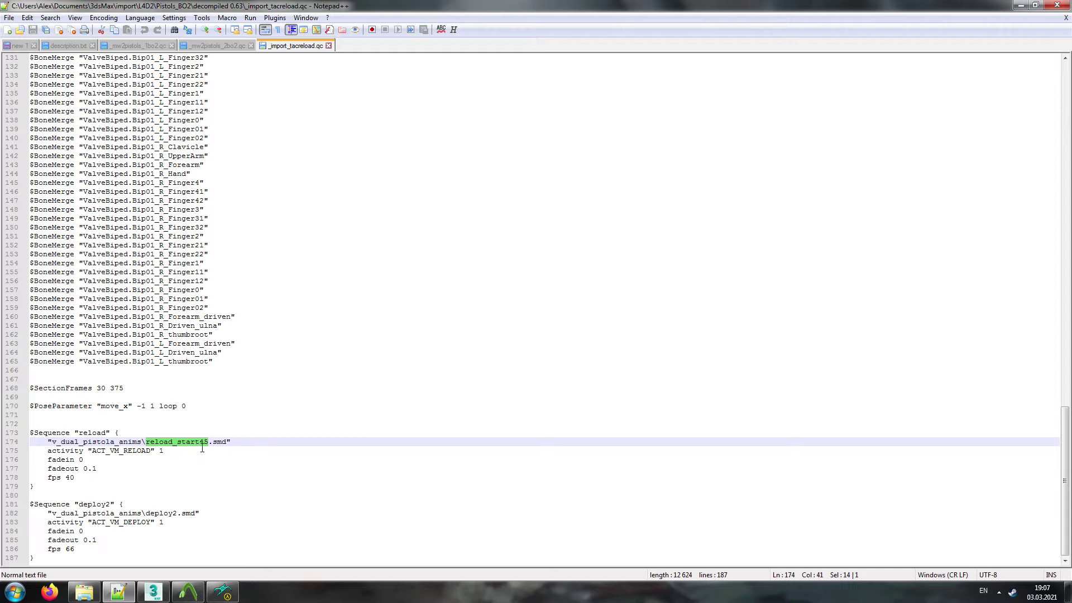
mouse_move(225, 597)
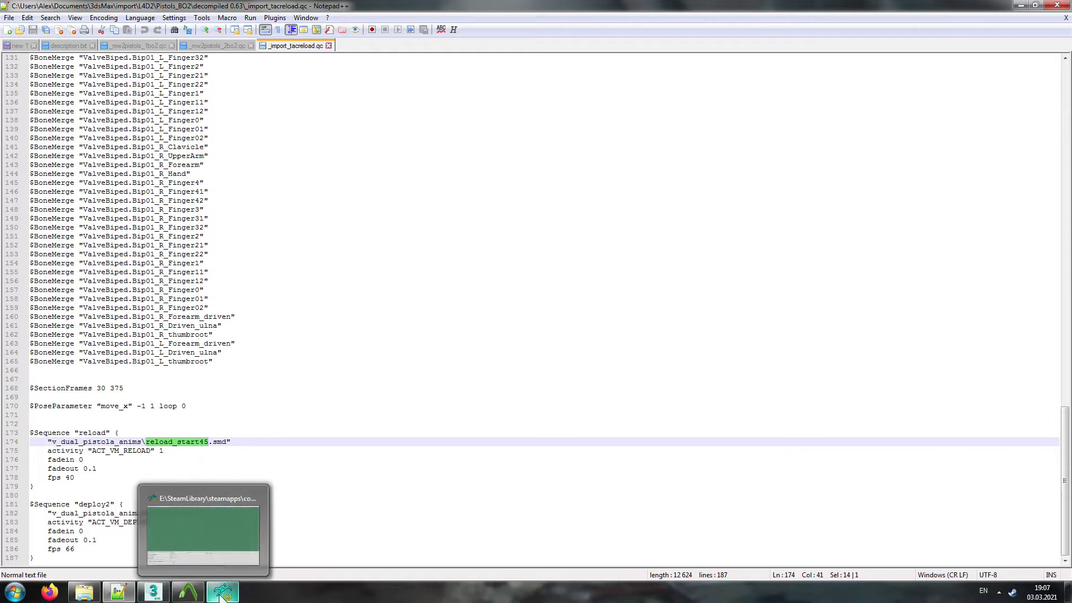
left_click(222, 597)
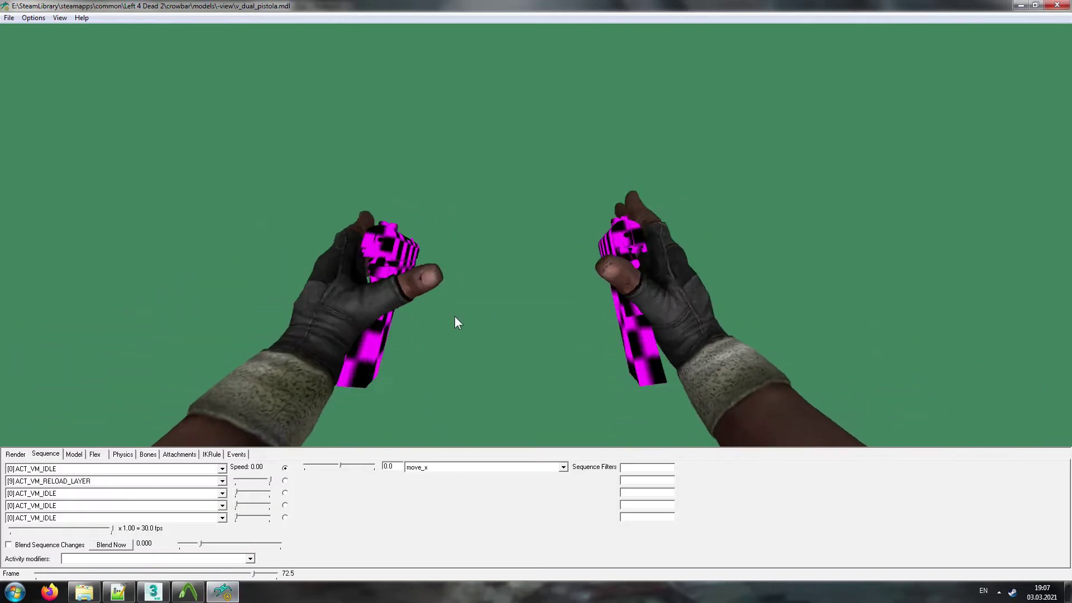
Step: Return to Notepad++ and examine the reload_start45.smd reference and the deploy2 sequence in _import_tacreload.qc
mouse_move(125, 596)
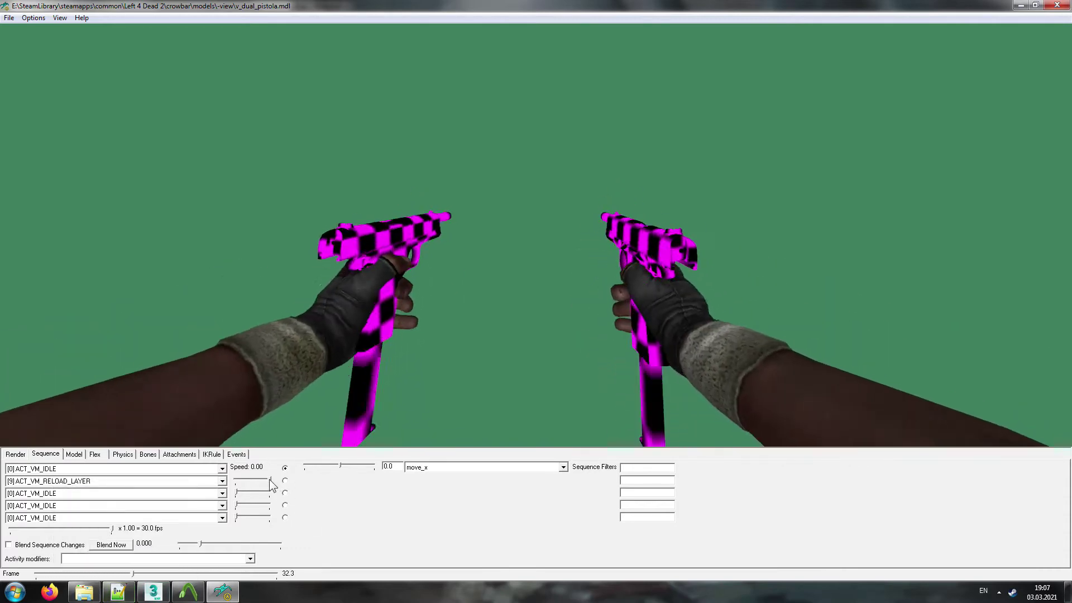
left_click(118, 592)
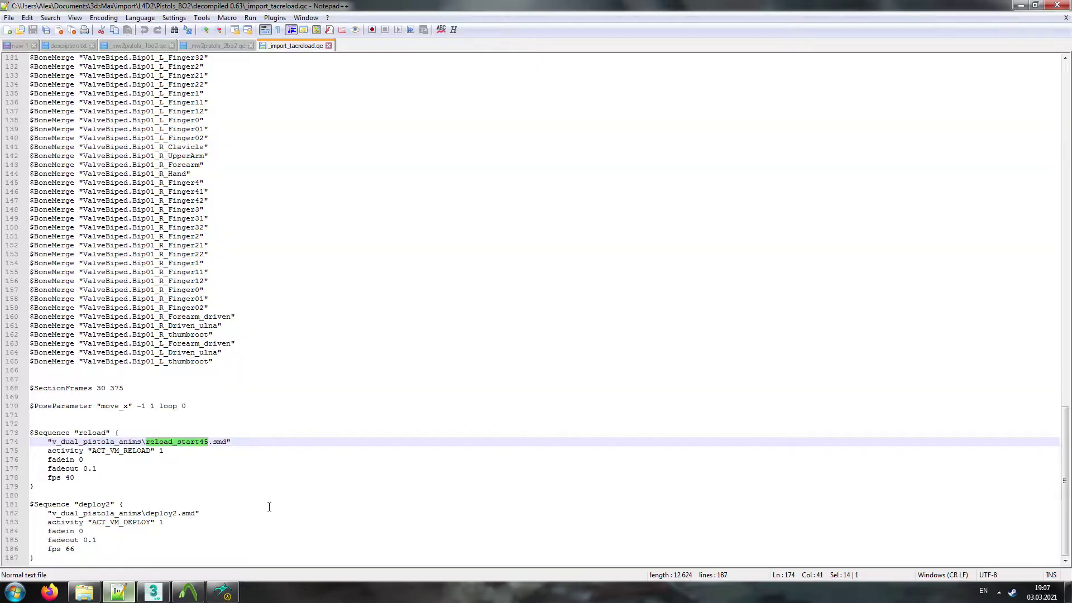
left_click(197, 441)
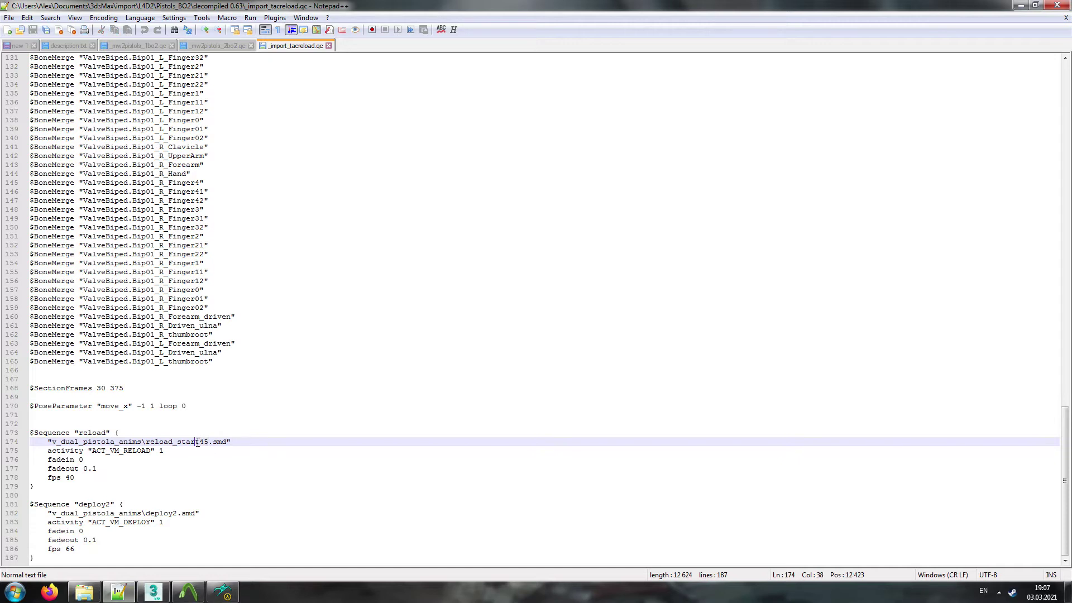
left_click_drag(200, 442, 206, 442)
left_click(199, 442)
left_click_drag(180, 441, 227, 442)
double_click(219, 442)
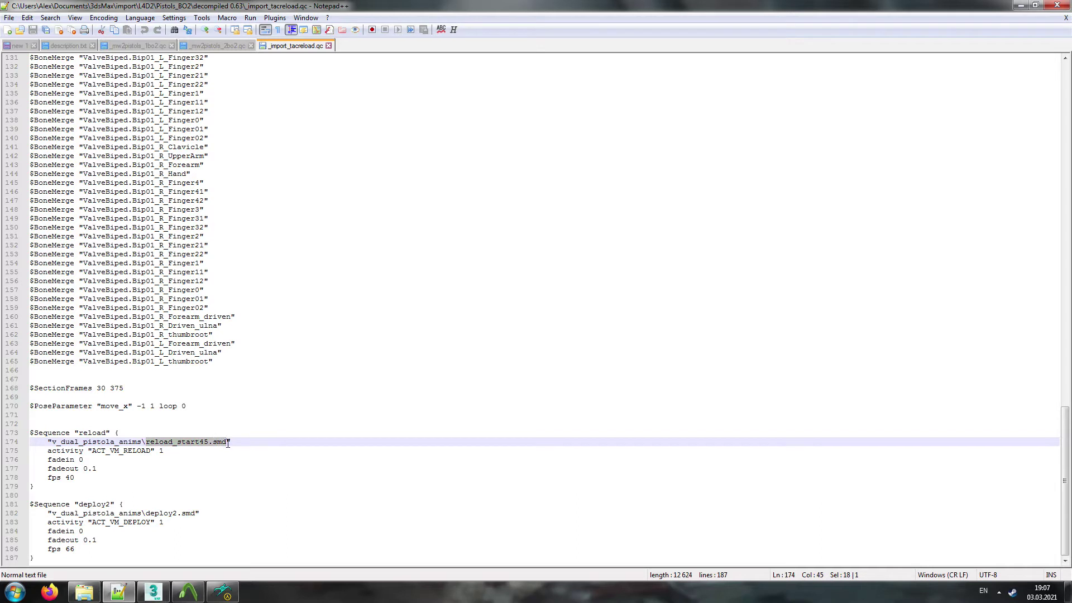
left_click(194, 441)
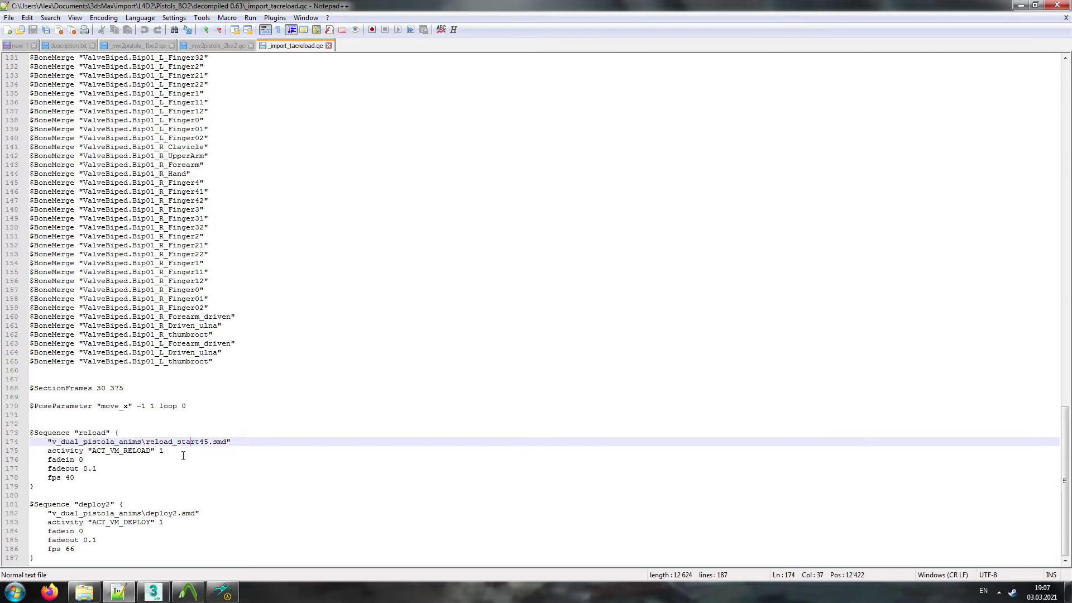
left_click_drag(80, 504, 121, 528)
left_click(120, 528)
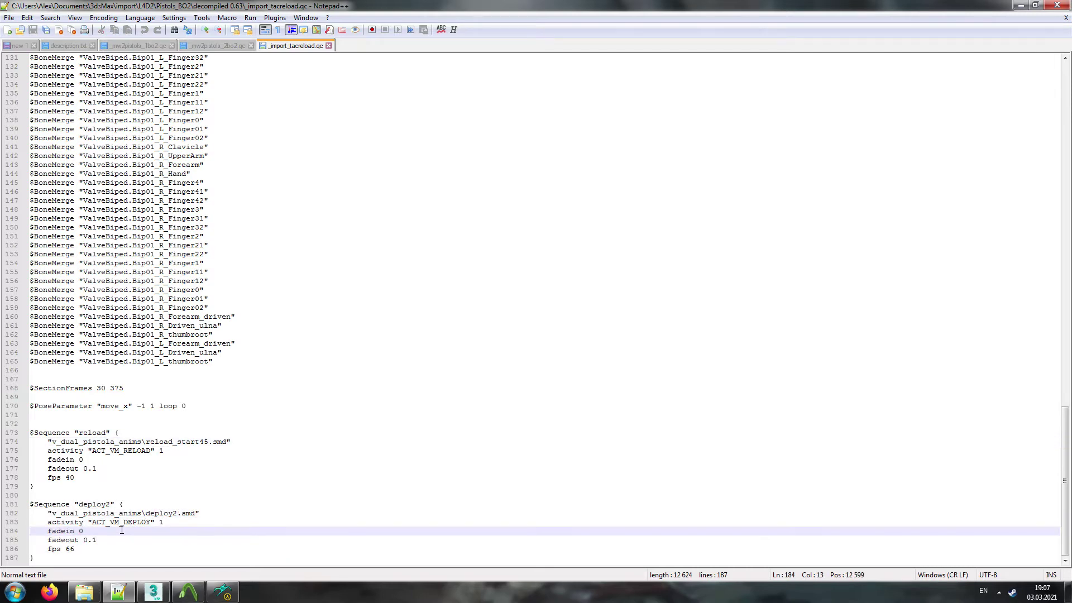
Step: In _mw2pistols_2bo2.qc, delete everything from the a_idle_1 animation through the fire_left_layer sequence
left_click(215, 46)
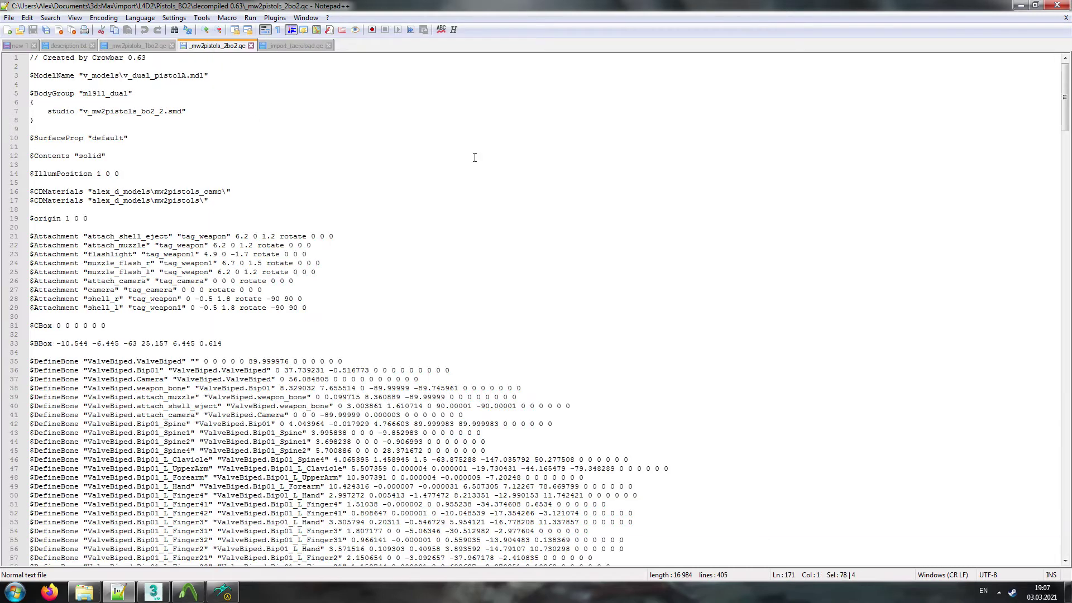
left_click_drag(1064, 126, 1065, 318)
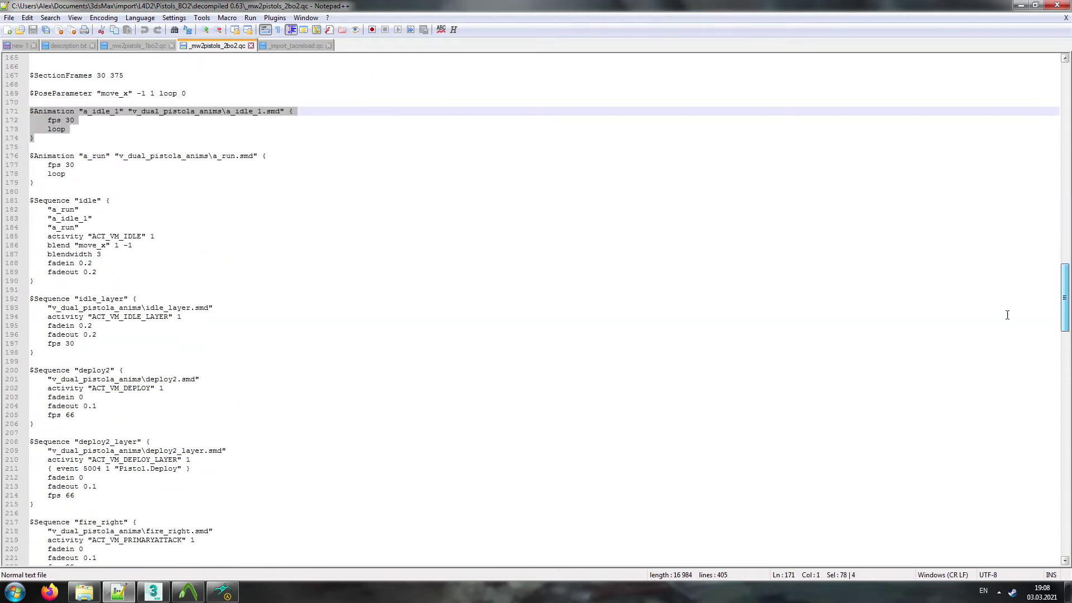
left_click_drag(30, 112, 151, 211)
scroll(162, 221, "down", 3)
scroll(168, 235, "down", 9)
scroll(197, 322, "down", 11)
key("Delete")
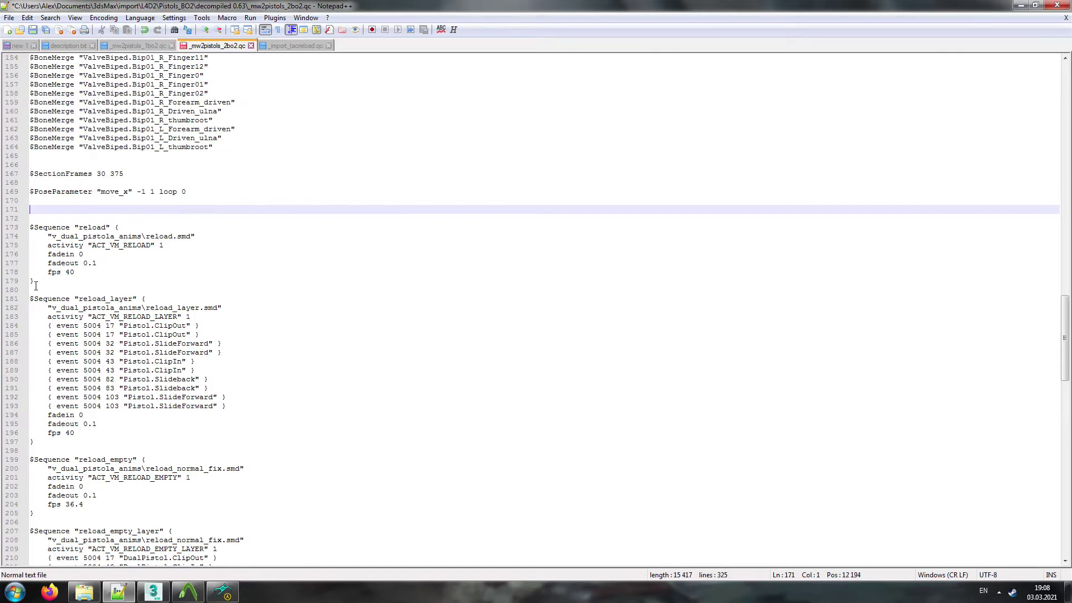
Step: Delete all sequences from reload_layer through deploy_layer, along with the surplus blank line
left_click_drag(36, 287, 181, 361)
scroll(180, 361, "down", 19)
scroll(181, 361, "down", 16)
scroll(181, 361, "down", 3)
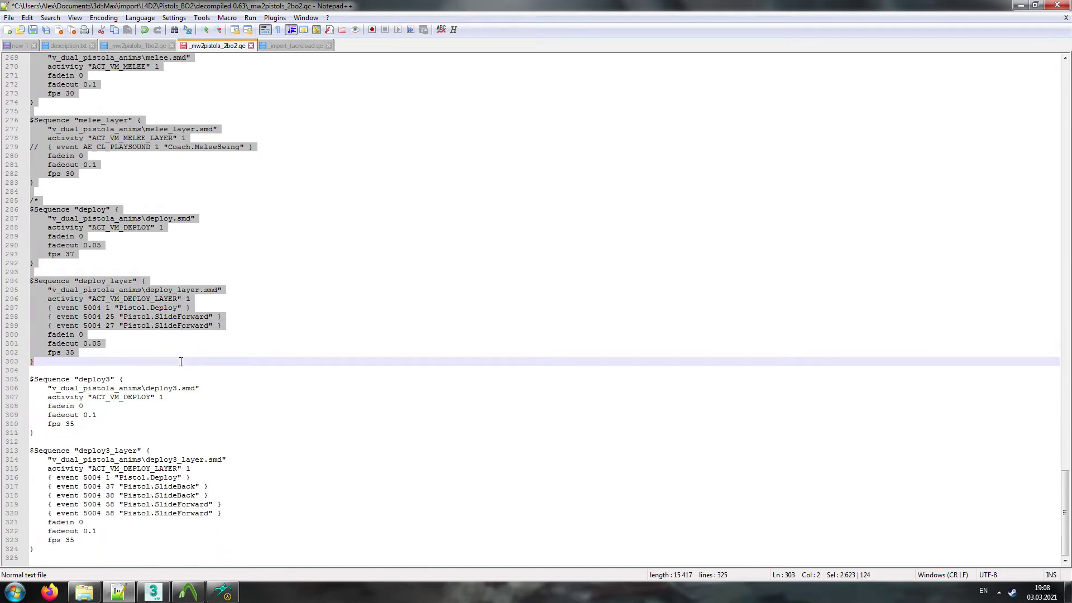
key("Delete")
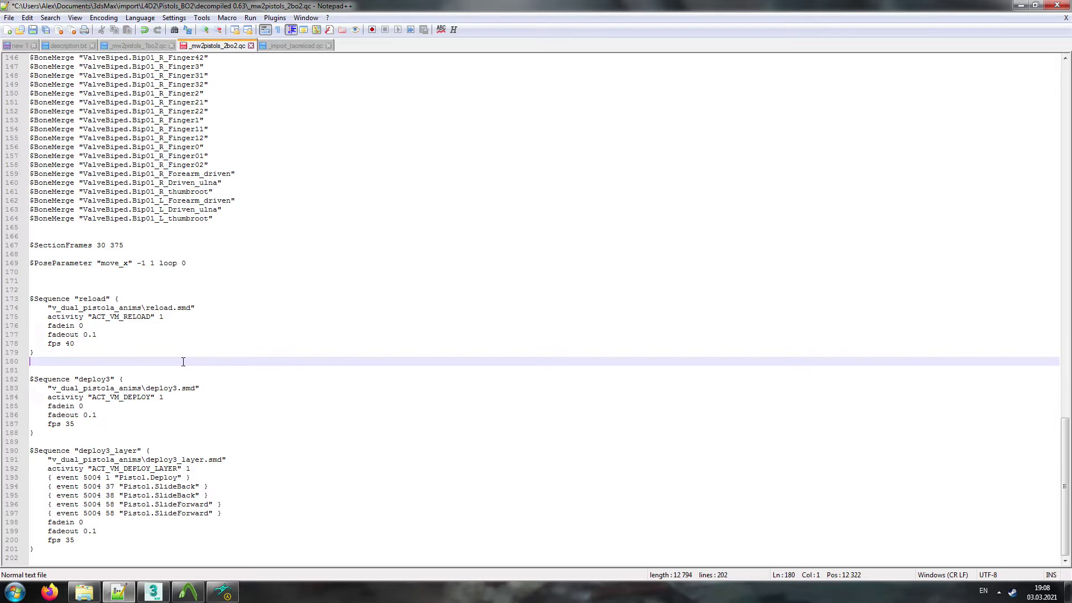
key("Delete")
Step: Delete the deploy3_layer sequence at the end of the file
left_click(44, 441)
key("ctrl+shift+End")
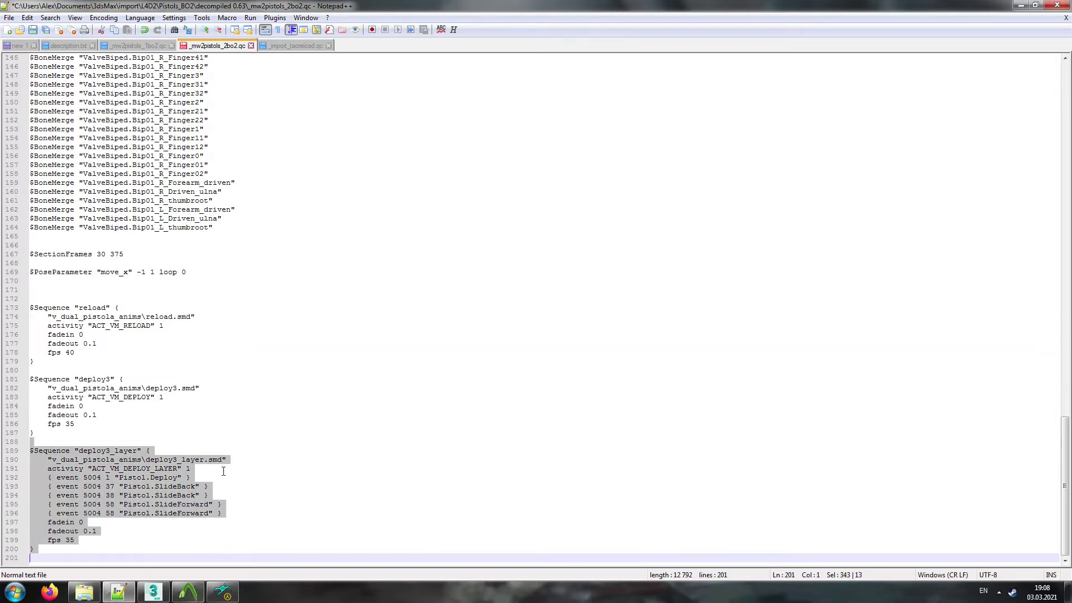
key("Delete")
Step: Change the reload sequence's animation file from reload.smd to reload_start45.smd
left_click(174, 433)
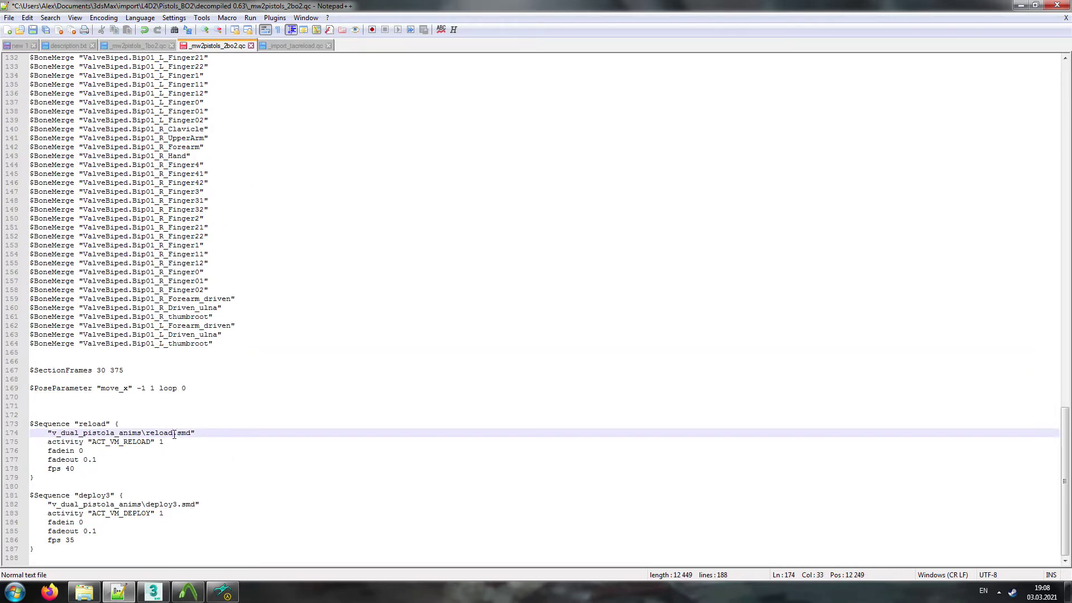
type("_srt")
key("BackSpace")
key("BackSpace")
type("tart45")
double_click(200, 433)
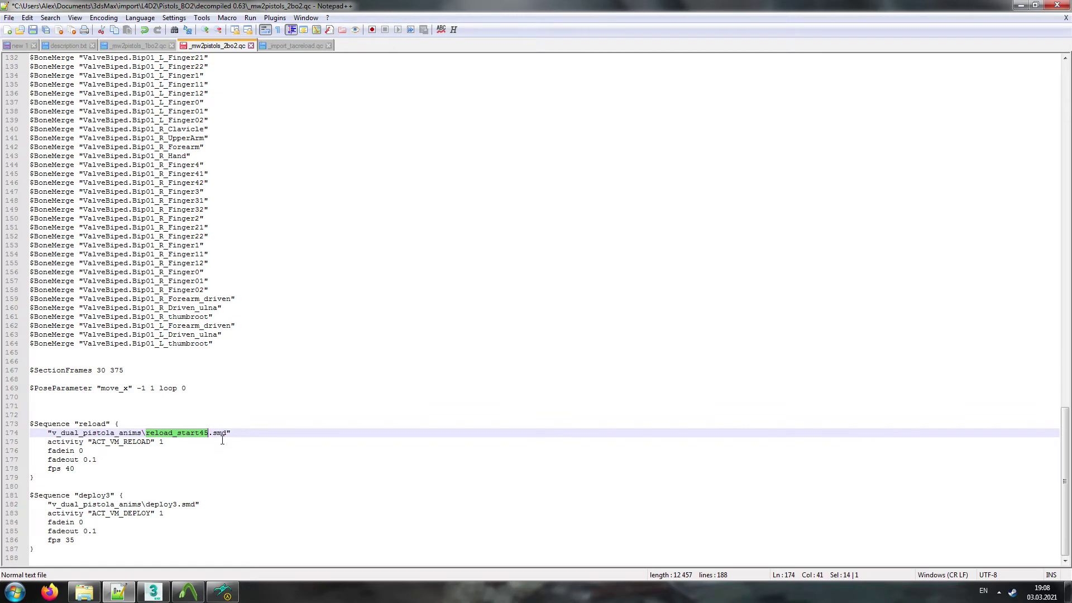
left_click(177, 434)
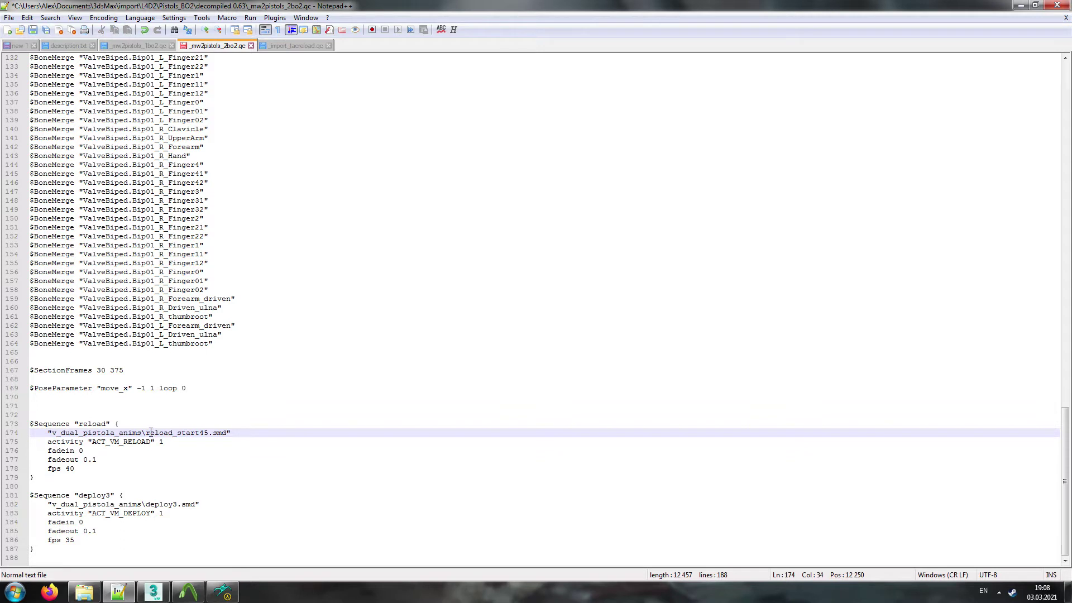
double_click(193, 433)
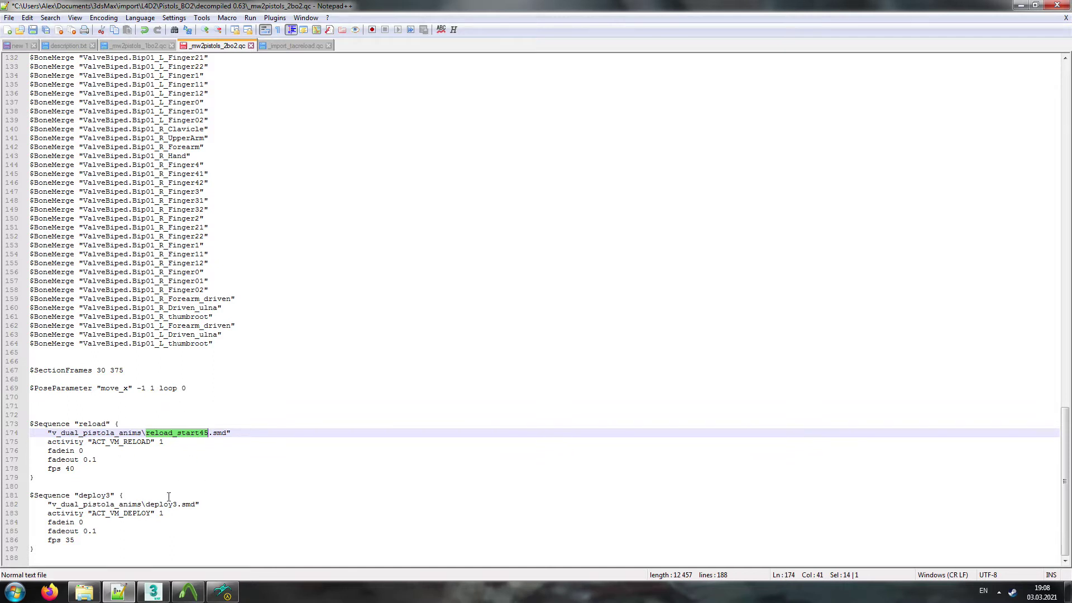
Step: Try to change the deploy3.smd reference to deploy2.smd, and check the reload_start45 and deploy2 references in _import_tacreload.qc
left_click(174, 505)
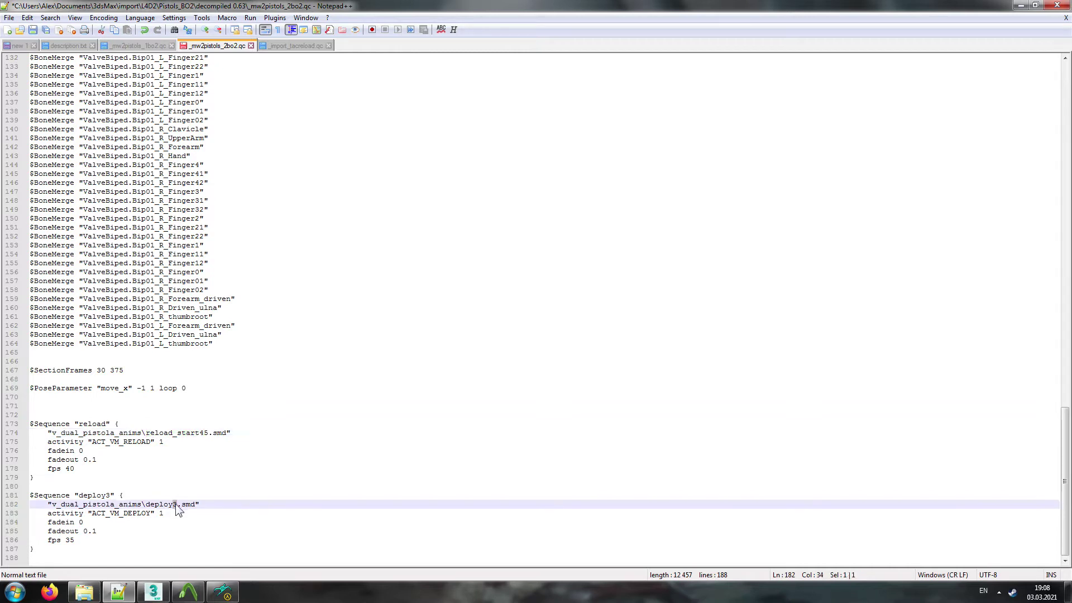
key("BackSpace")
type("2")
left_click(277, 47)
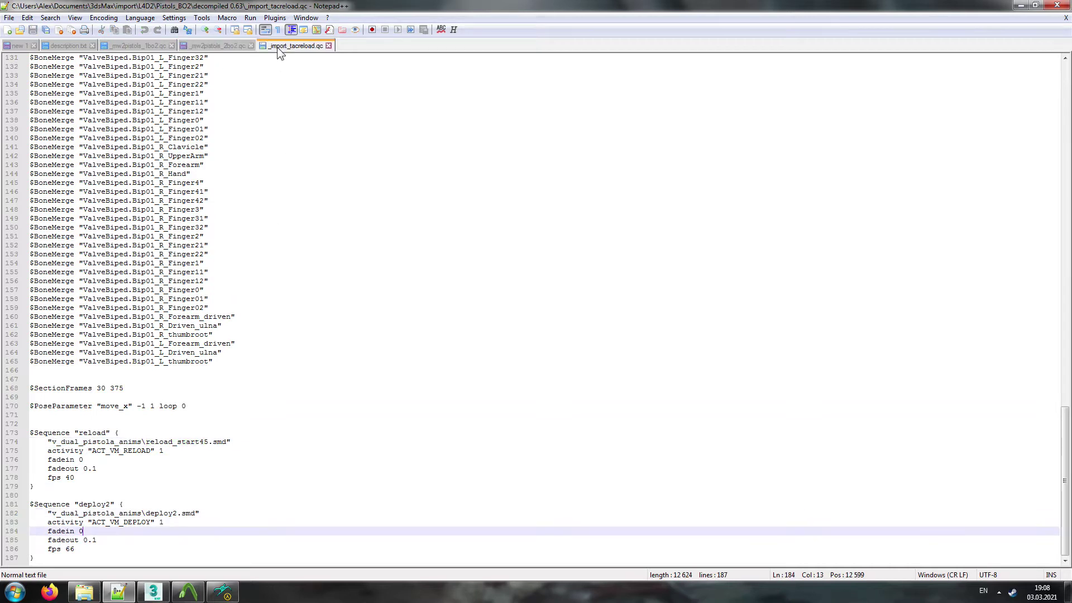
double_click(170, 441)
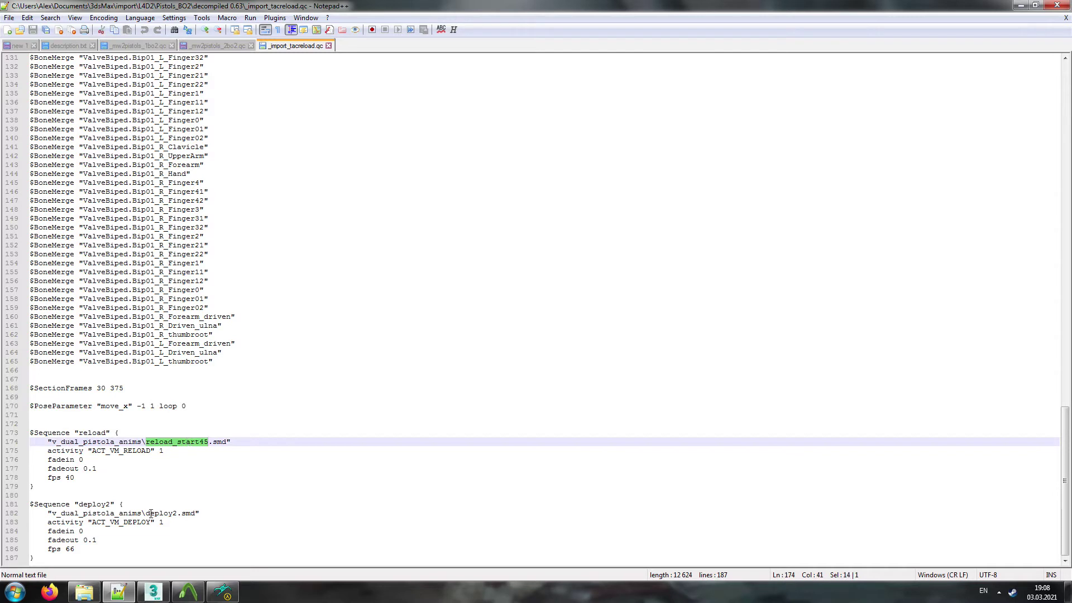
double_click(162, 513)
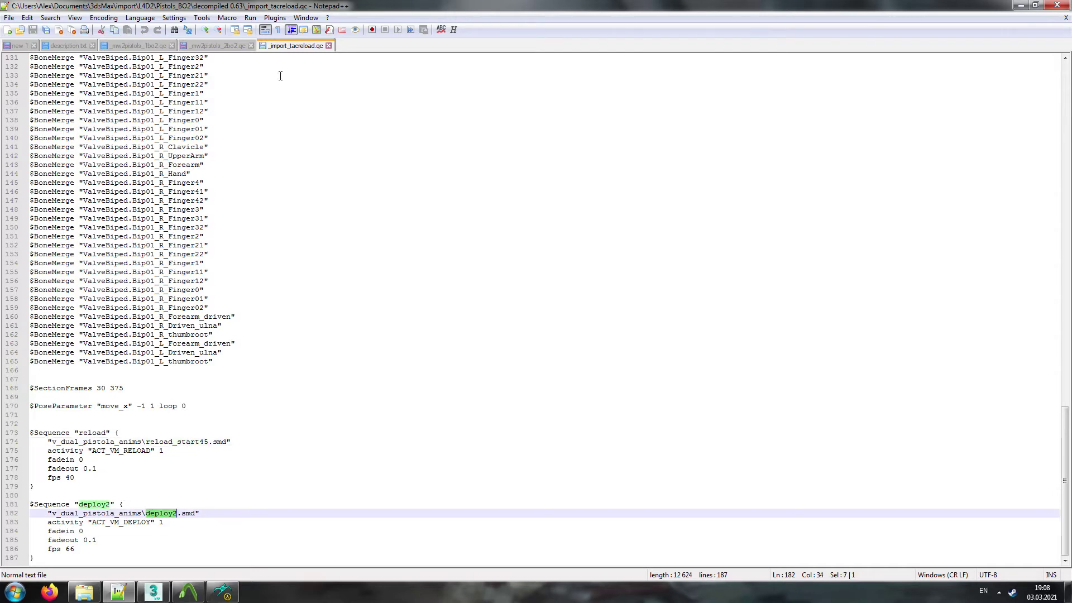
Step: Undo all the trimming and file name edits in _mw2pistols_2bo2.qc
left_click(229, 46)
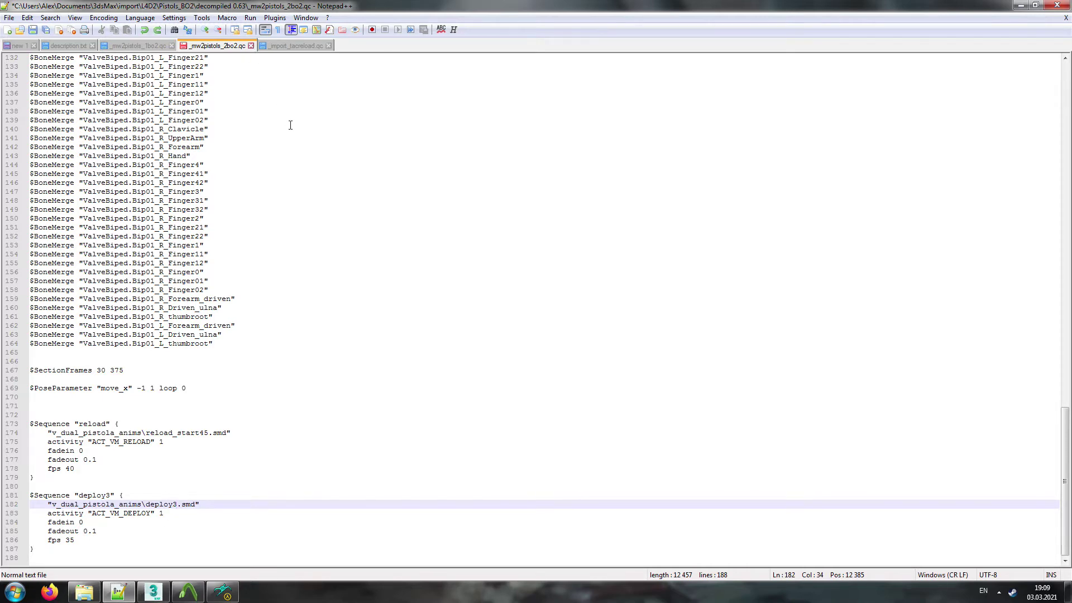
key("ctrl+z")
key("ctrl+z")
key("ctrl+z")
key("ctrl+z")
key("ctrl+z")
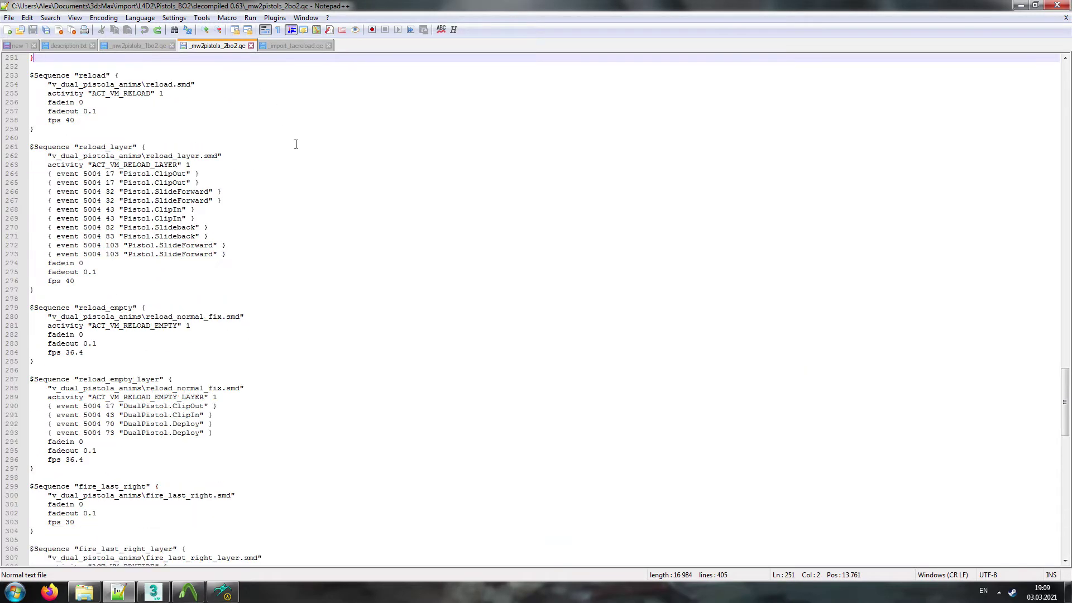
Step: Find the reload sequence in _mw2pistols_2bo2.qc and highlight its reload.smd file name
scroll(296, 144, "up", 11)
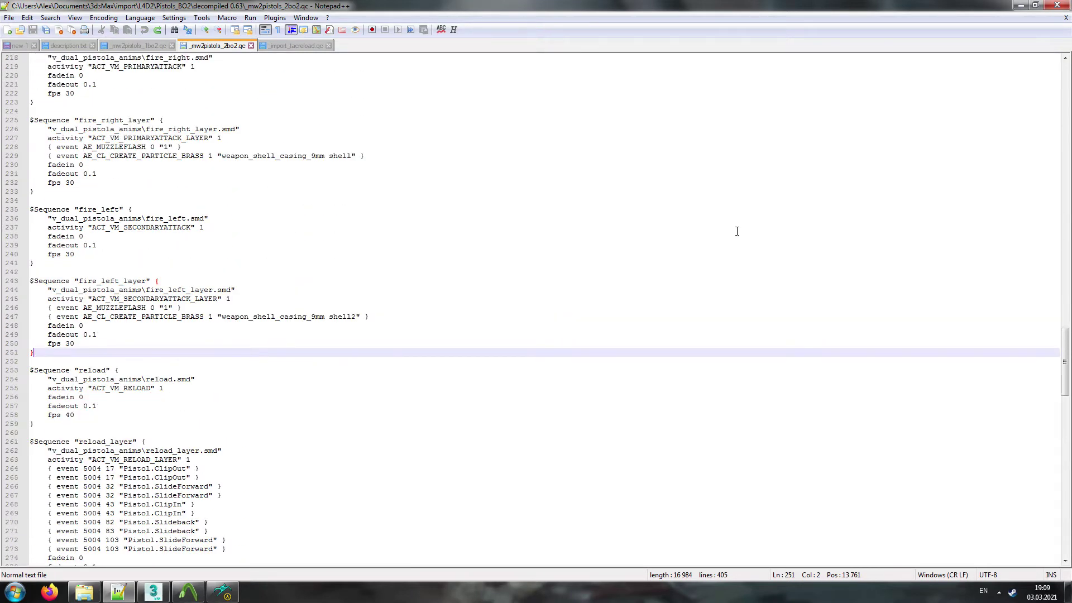
scroll(597, 370, "down", 7)
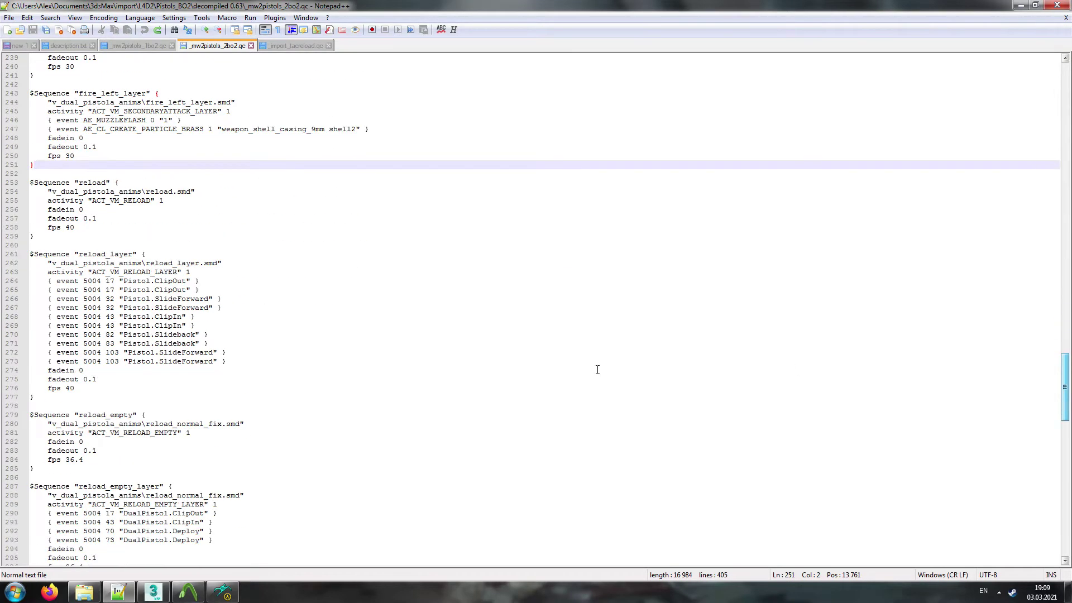
double_click(160, 192)
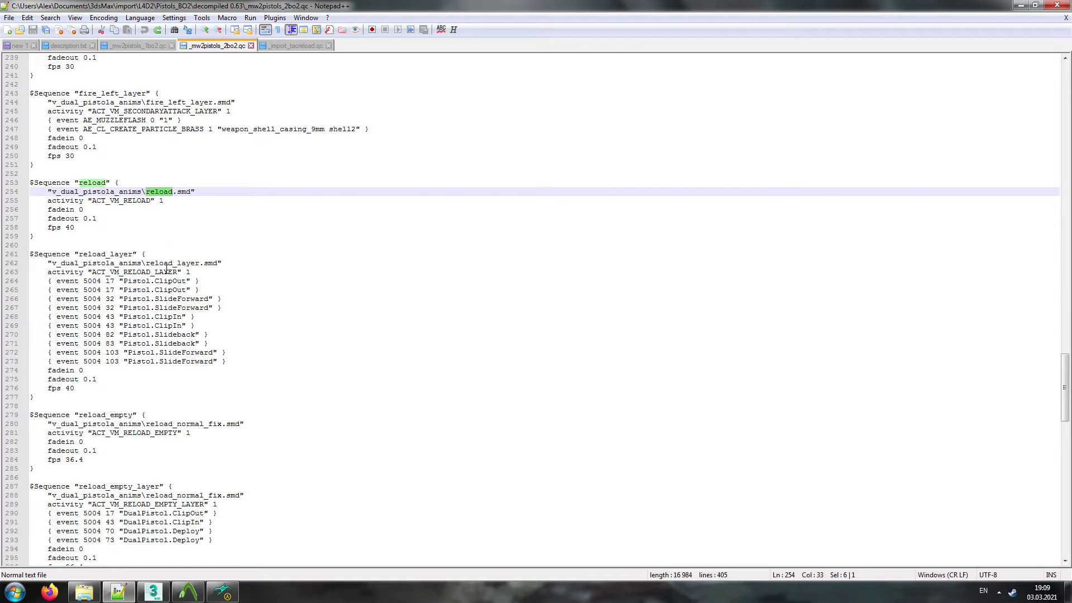
Step: Review the reload_layer file reference in _mw2pistols_2bo2.qc and the reload and deploy2 sequences in _import_tacreload.qc
double_click(172, 263)
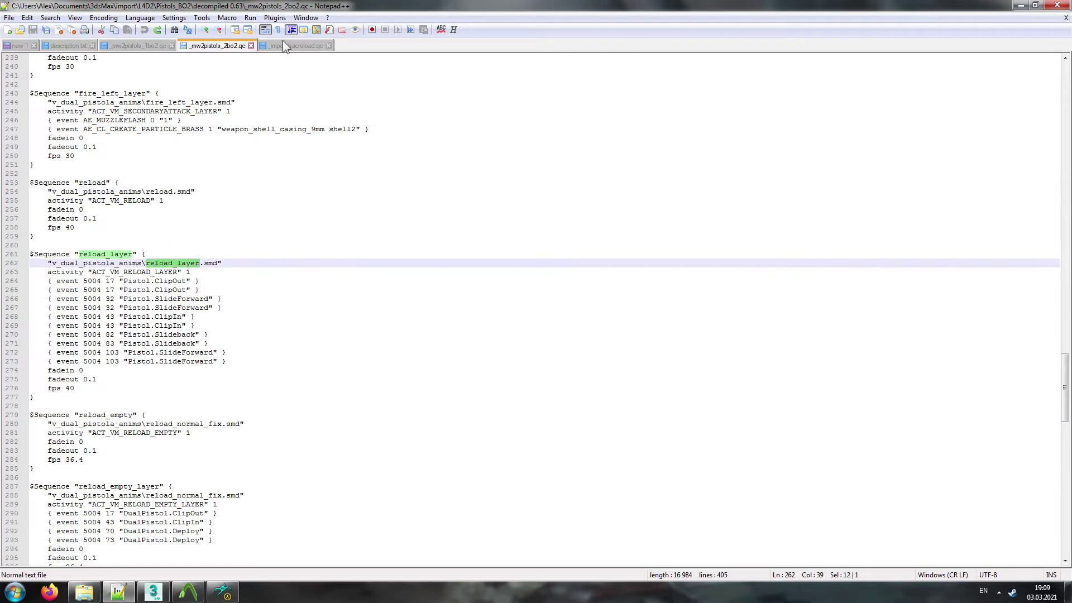
left_click(304, 47)
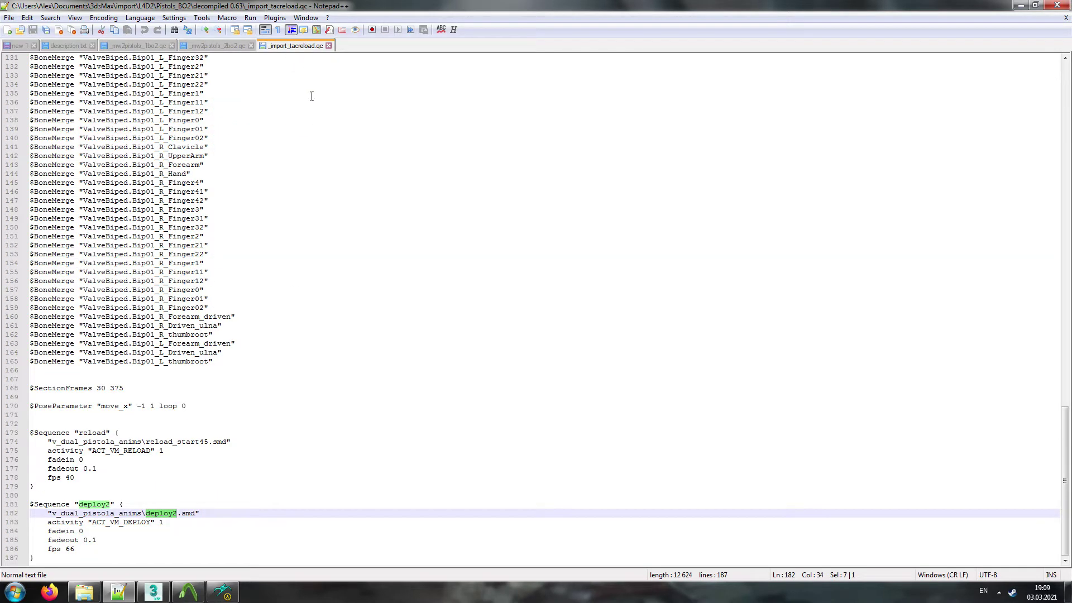
left_click_drag(31, 432, 170, 549)
left_click(238, 469)
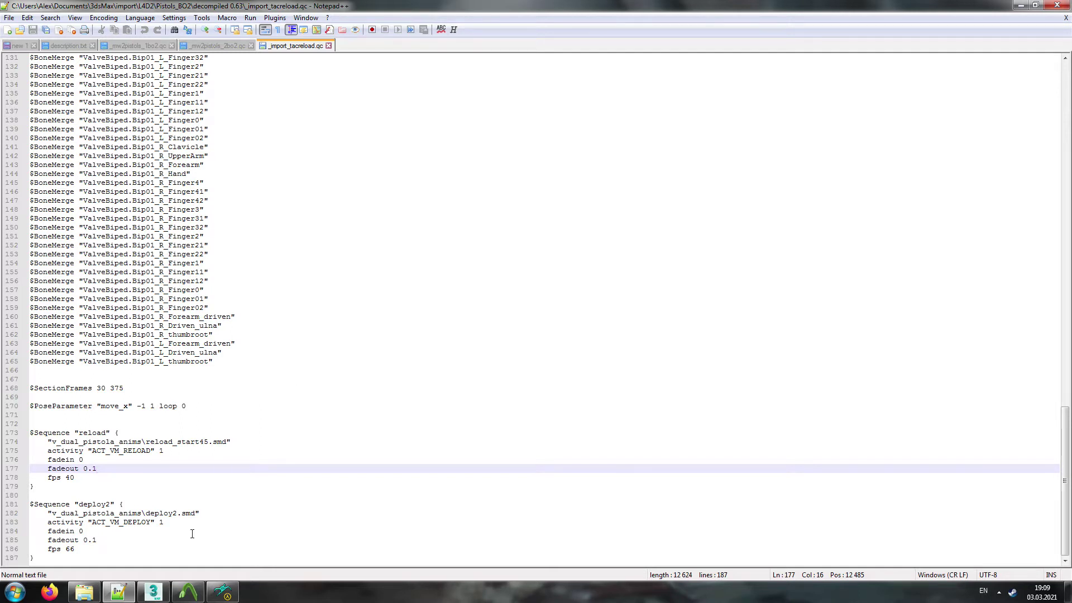
Step: Switch to 3ds Max and import _import_tacreload.qc with Wall Worm's SMD and QC Importer, closing the importer when done
left_click(153, 592)
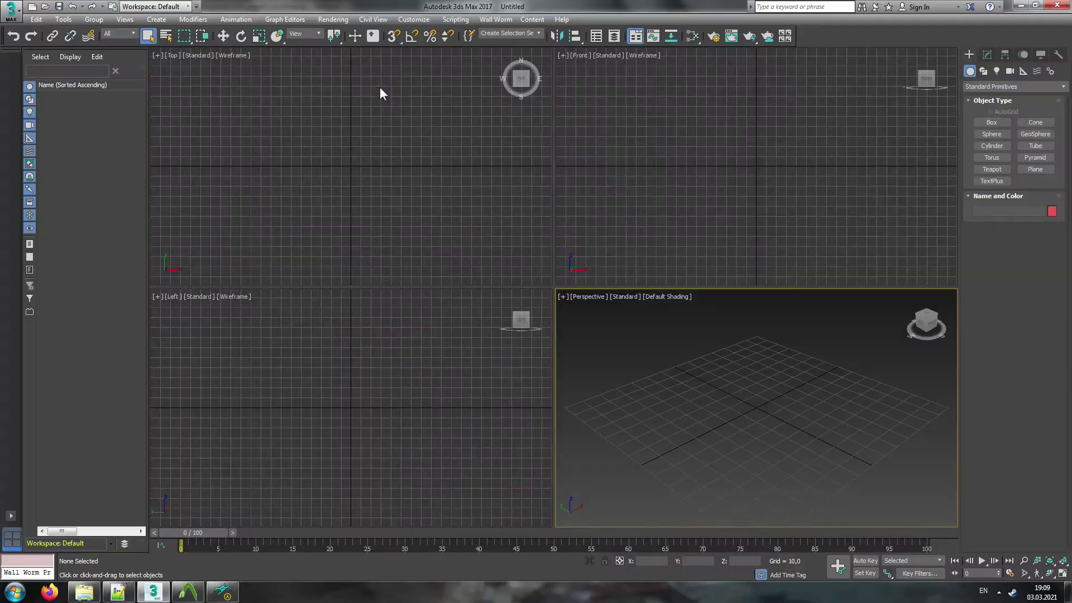
left_click(508, 20)
mouse_move(546, 85)
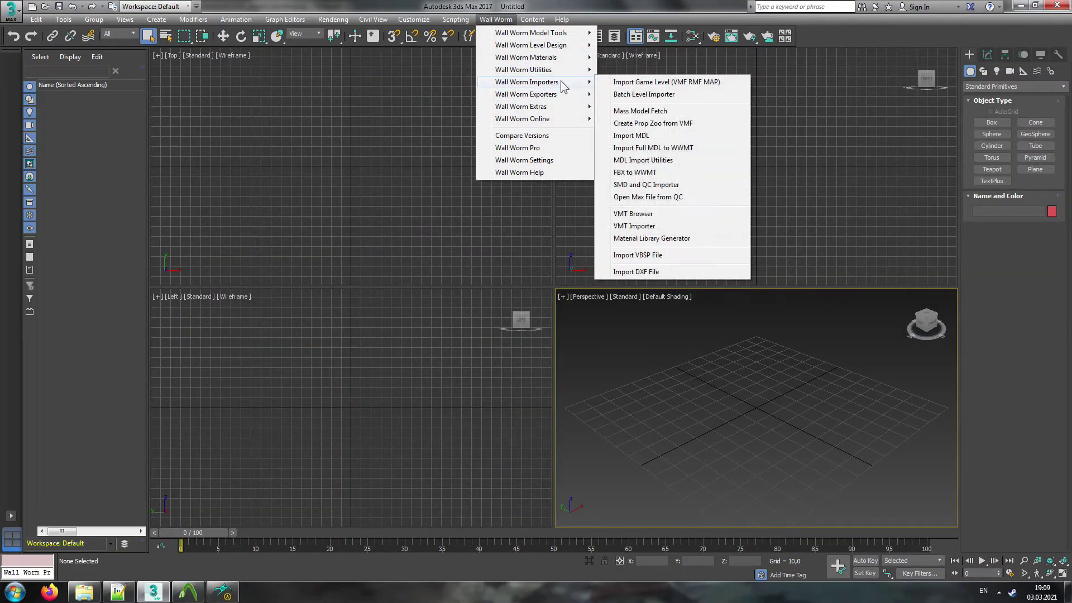
left_click(647, 185)
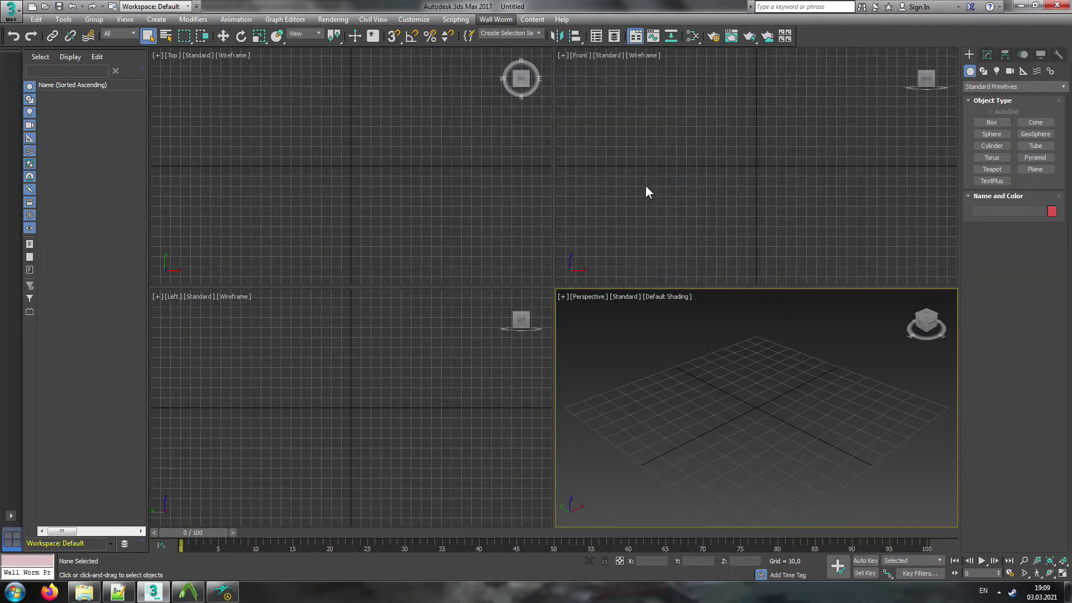
left_click(549, 384)
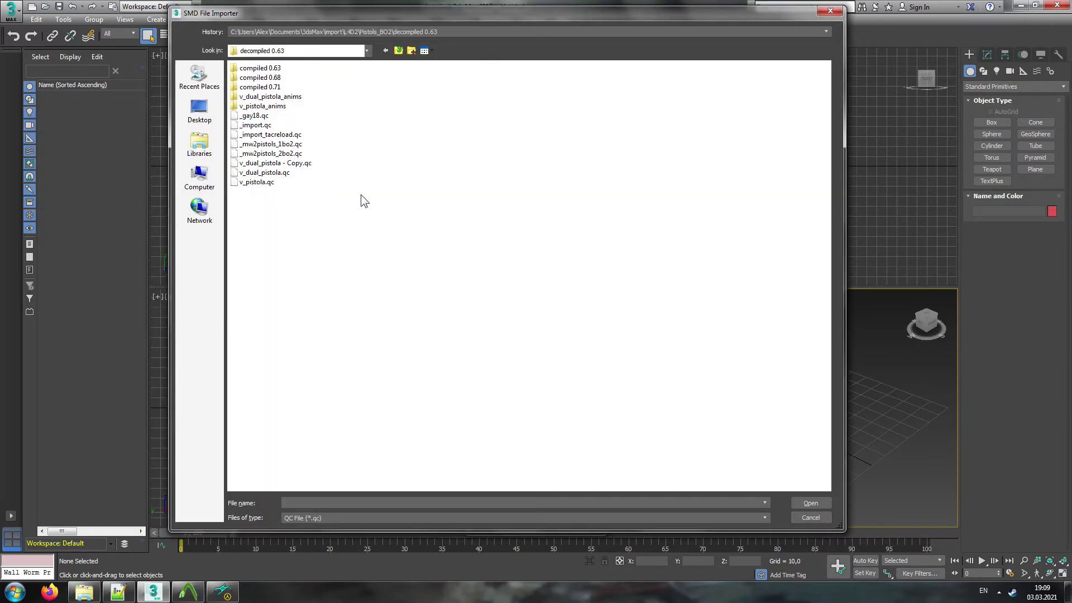
left_click(335, 135)
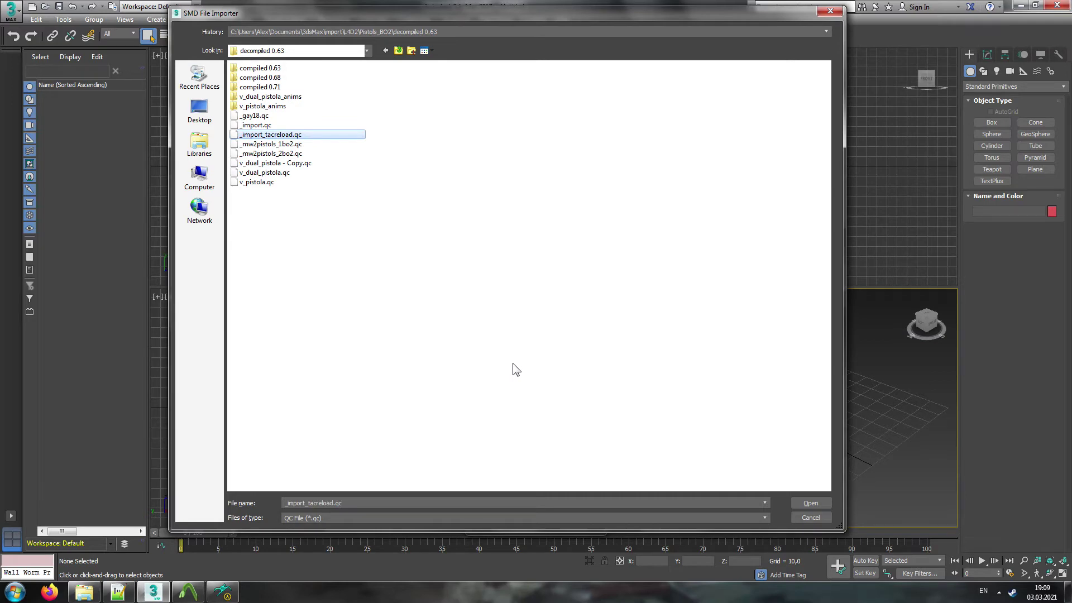
left_click(805, 504)
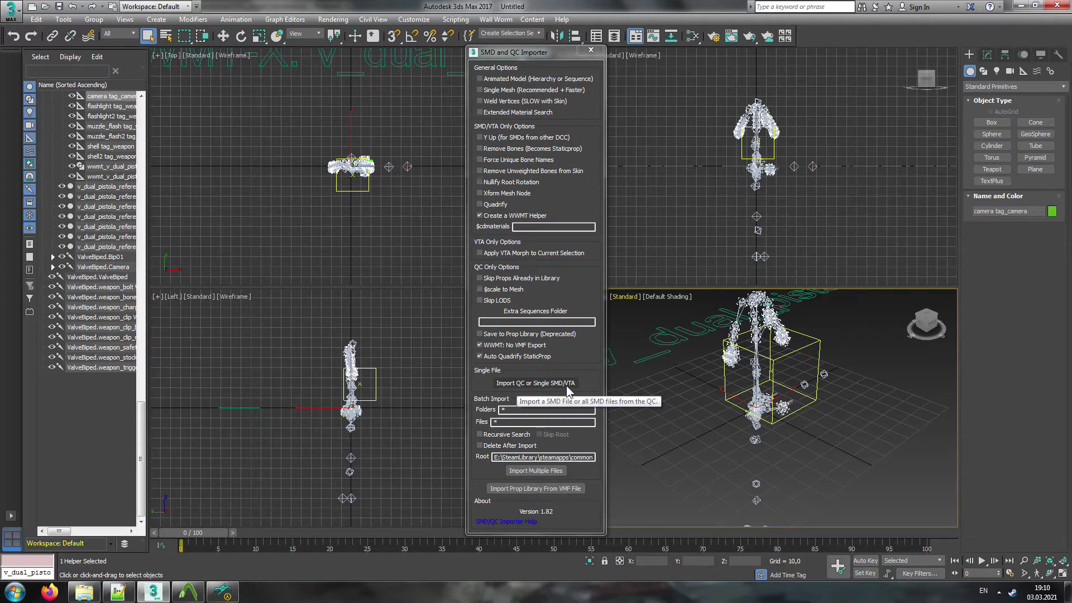
left_click(590, 51)
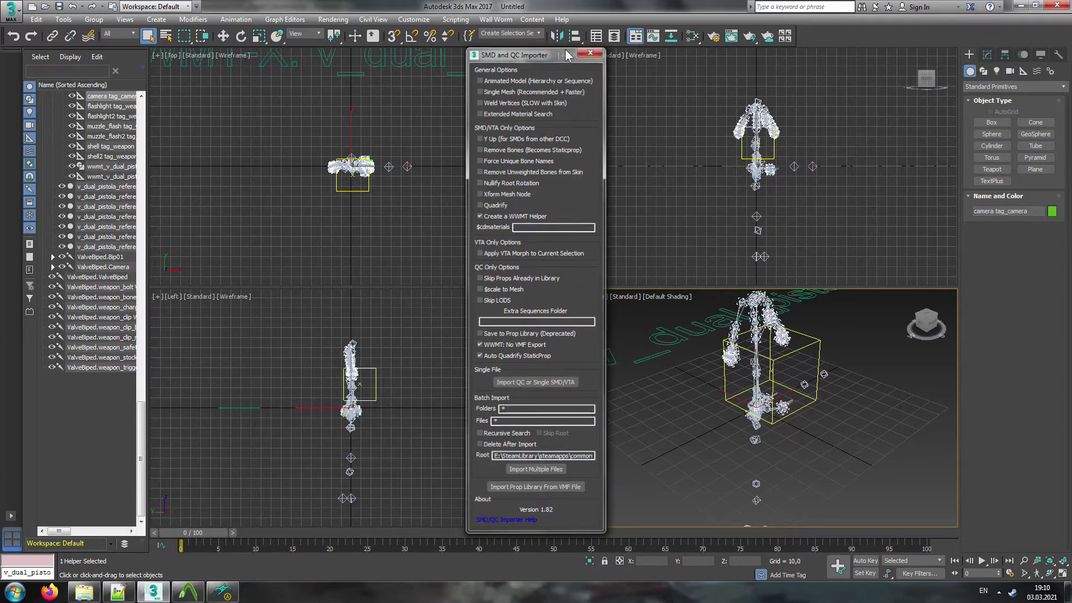
left_click(495, 19)
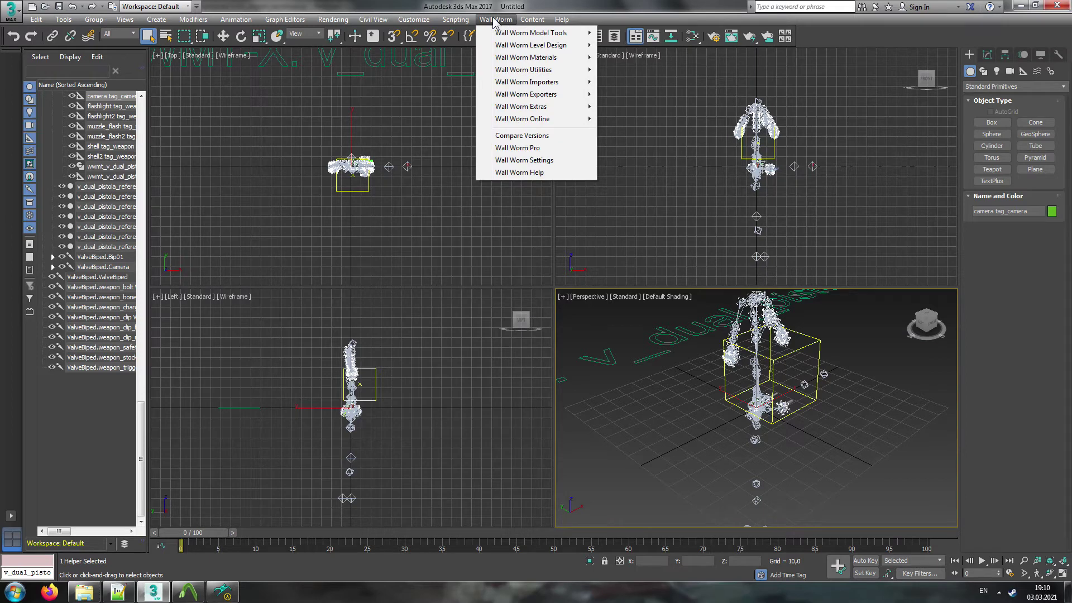
left_click(493, 20)
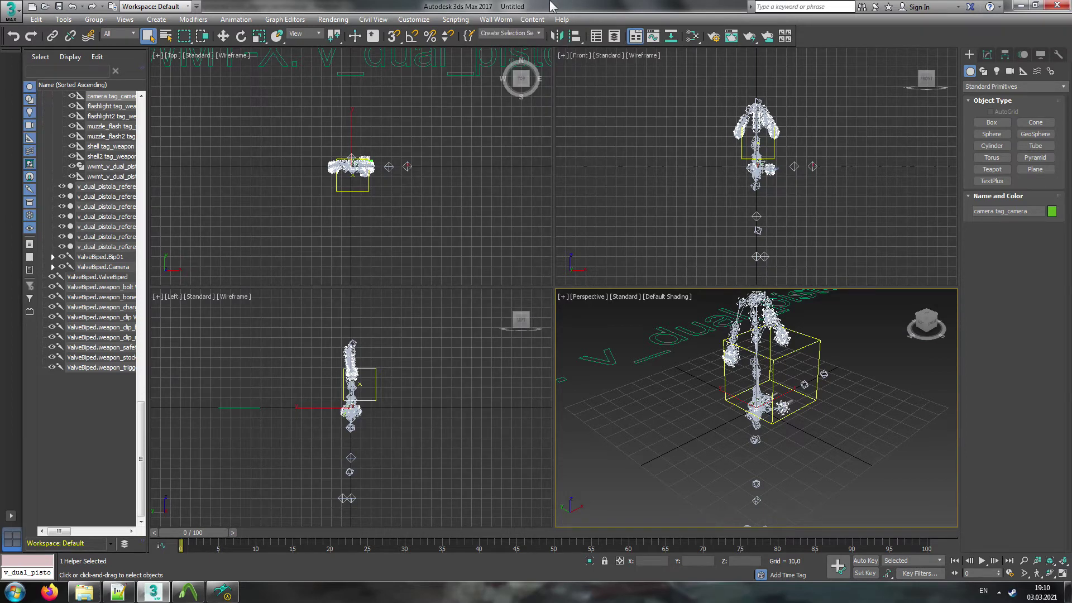
Step: Maximize the Perspective viewport and delete the v_dual_pistola text shape and the box-shaped helper around the model
left_click(563, 297)
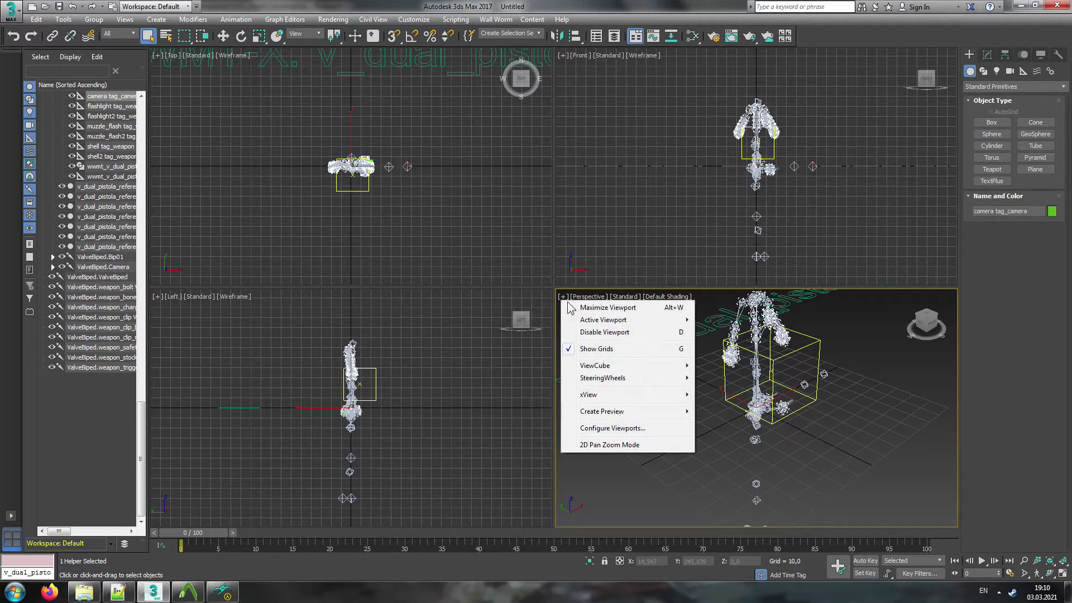
left_click(573, 307)
middle_click_drag(610, 283, 697, 249, "alt")
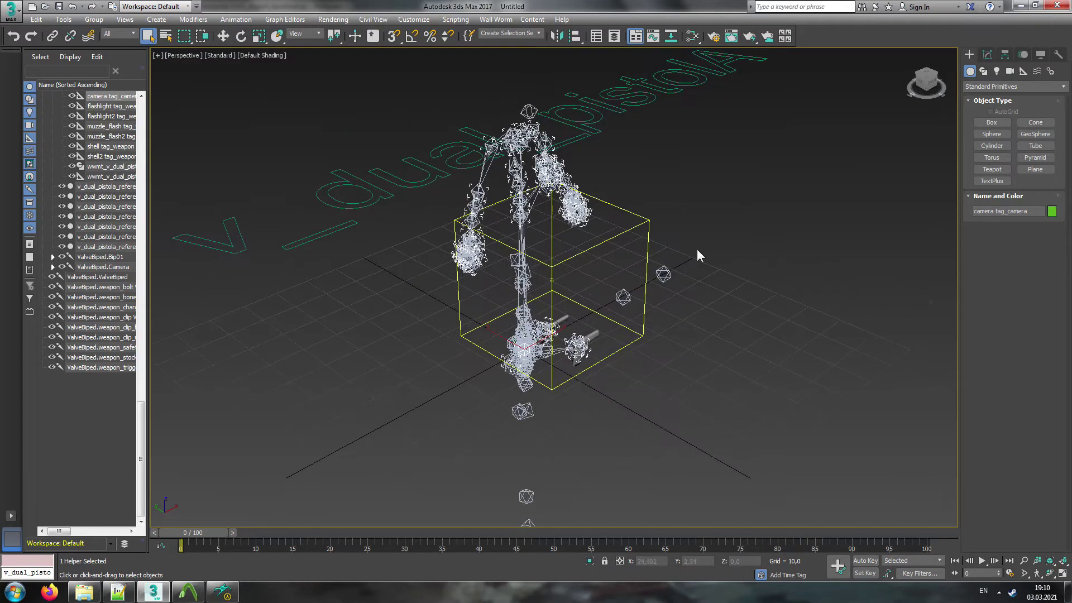
left_click(419, 184)
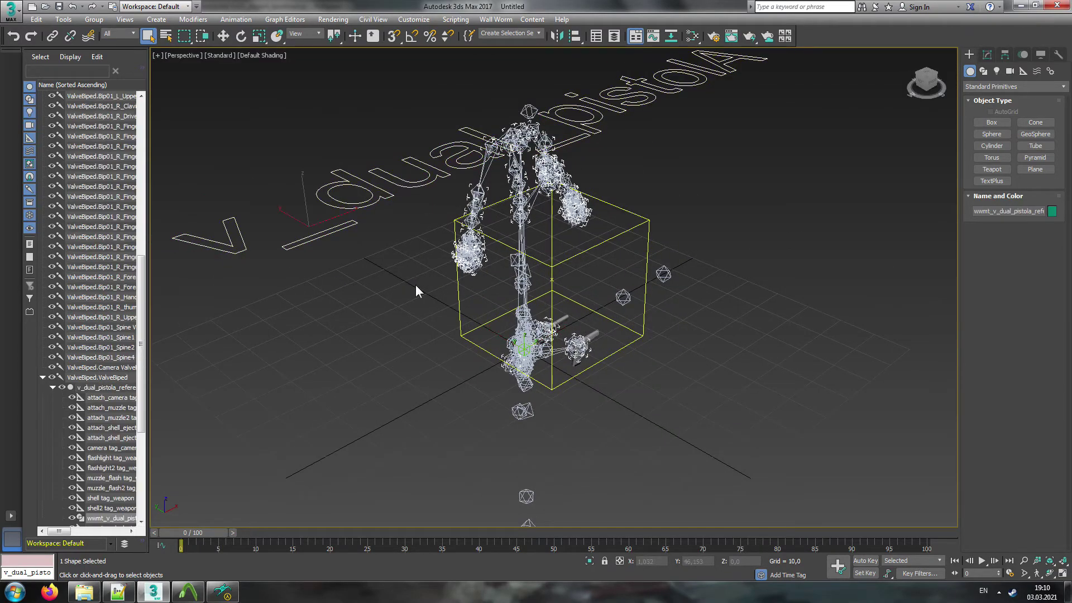
key("Delete")
left_click(618, 234)
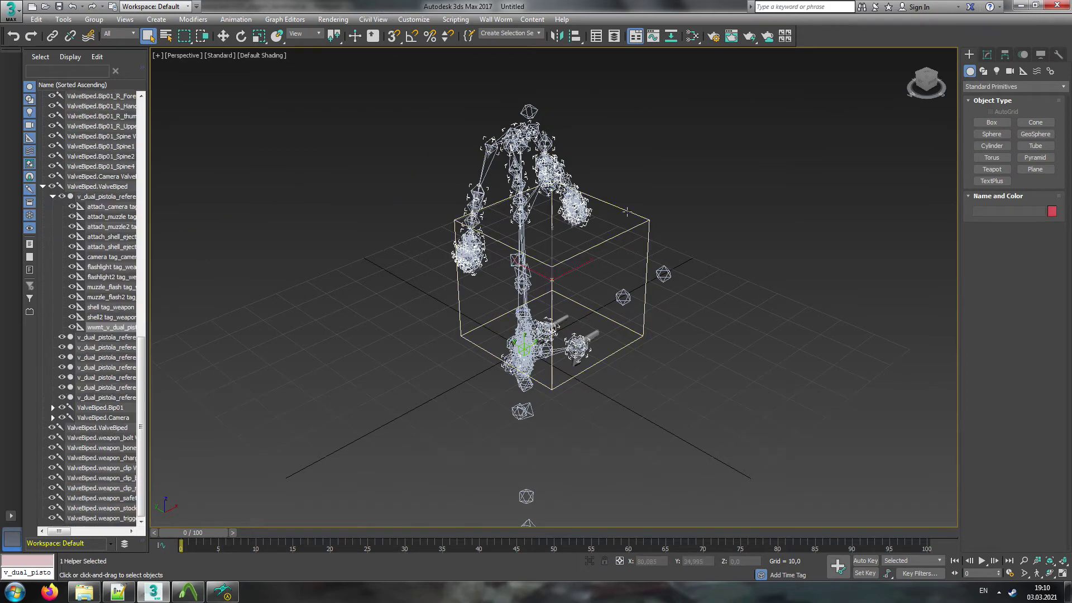
key("Delete")
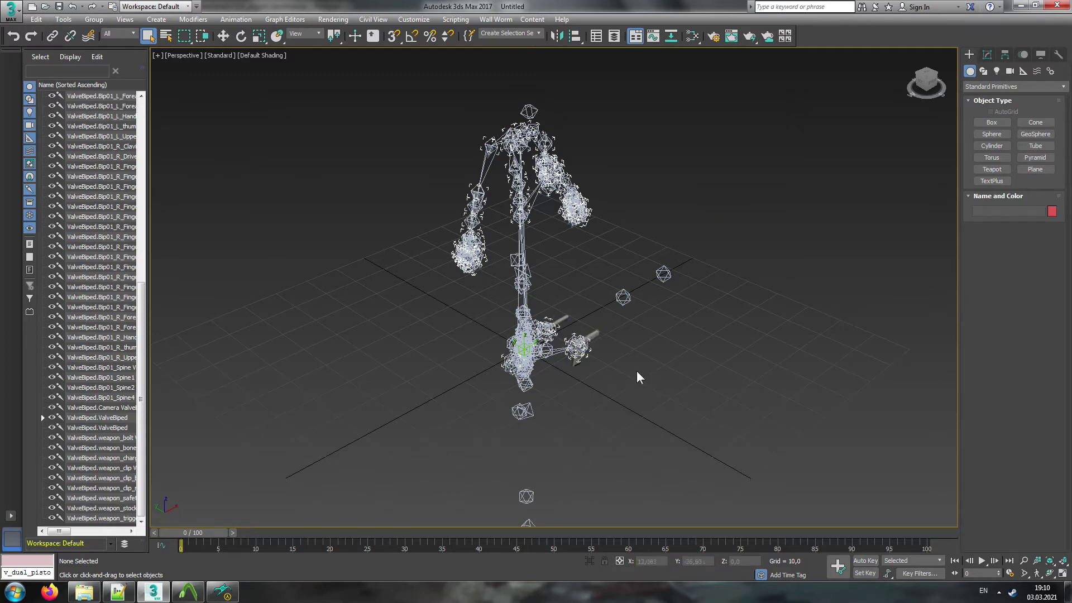
Step: Scrub the timeline and return to frame 0, then examine the nearer pistol's separate hammer and frame meshes up close
left_click_drag(203, 532, 130, 529)
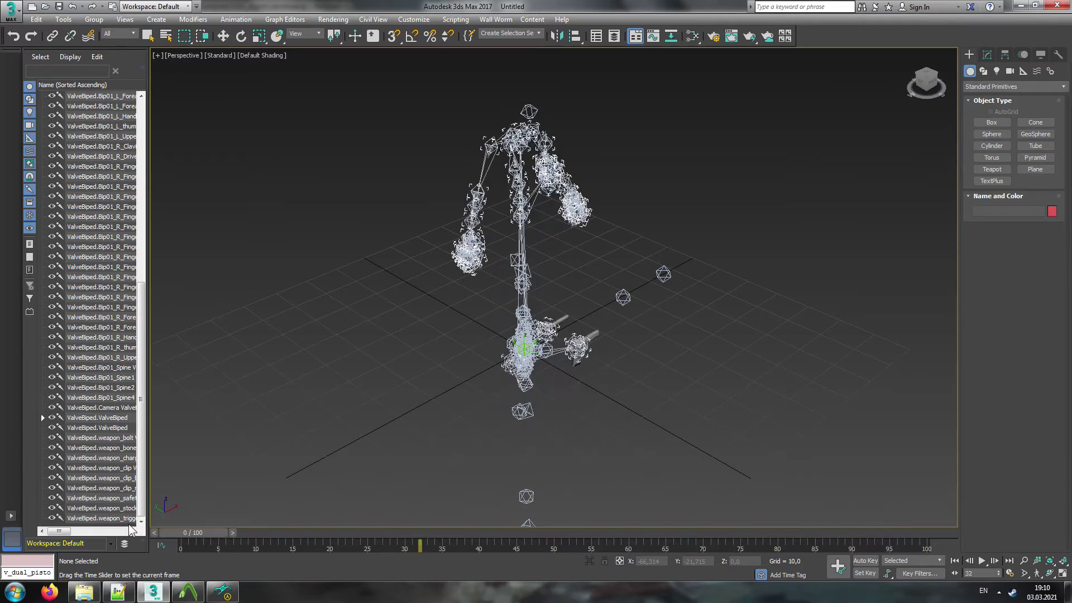
scroll(574, 324, "up", 4)
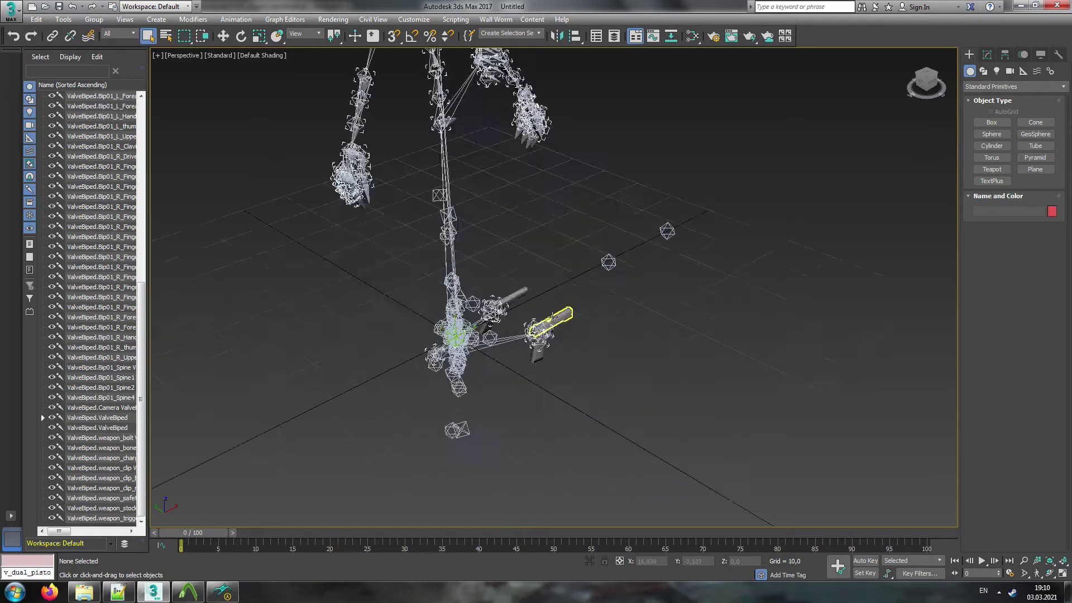
scroll(552, 317, "up", 8)
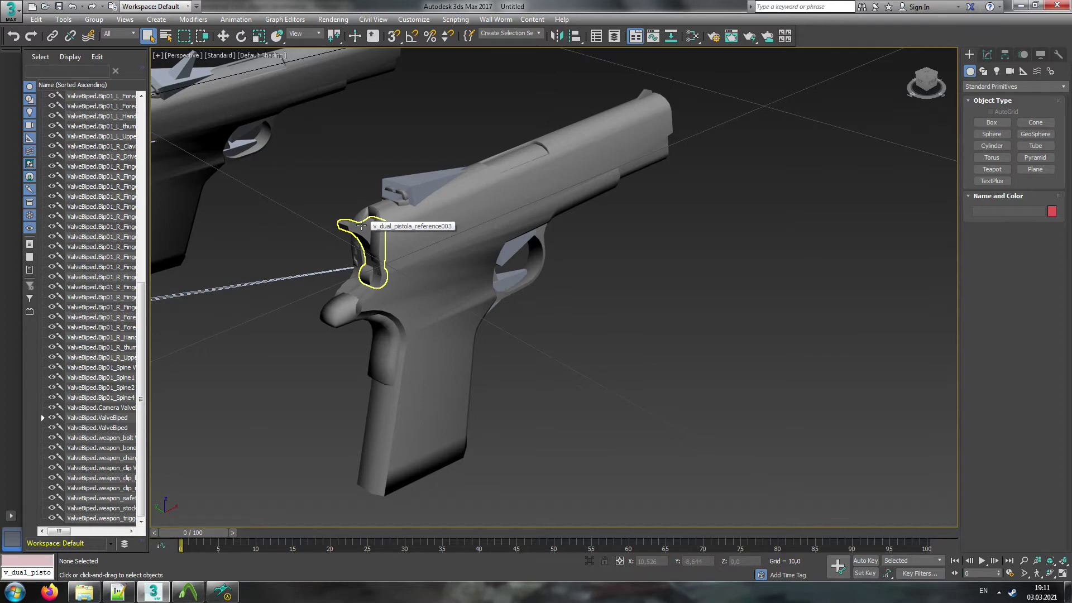
middle_click_drag(362, 225, 466, 264)
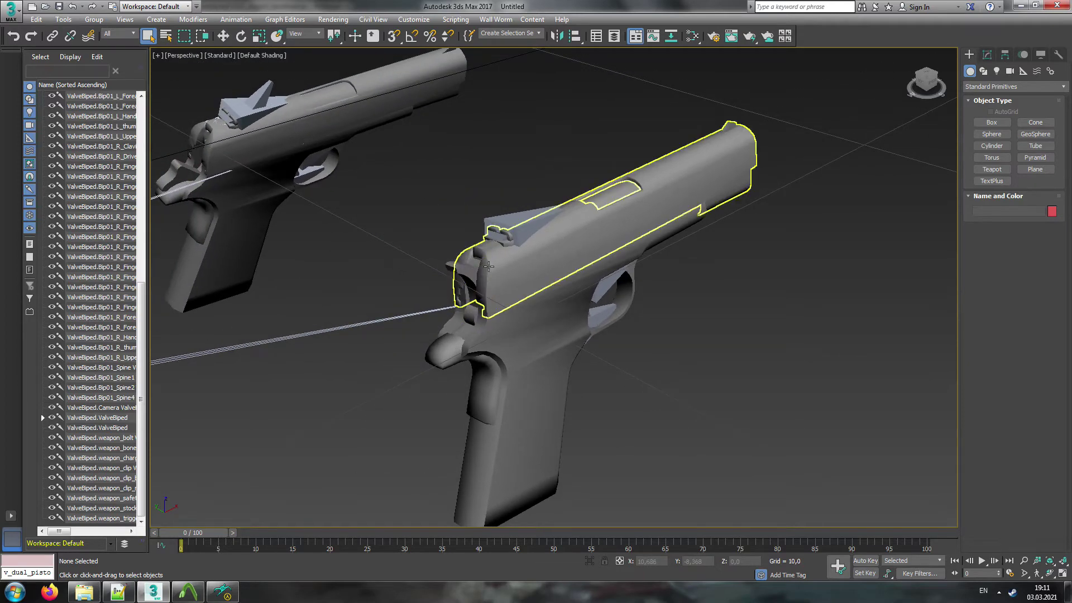
left_click(463, 276)
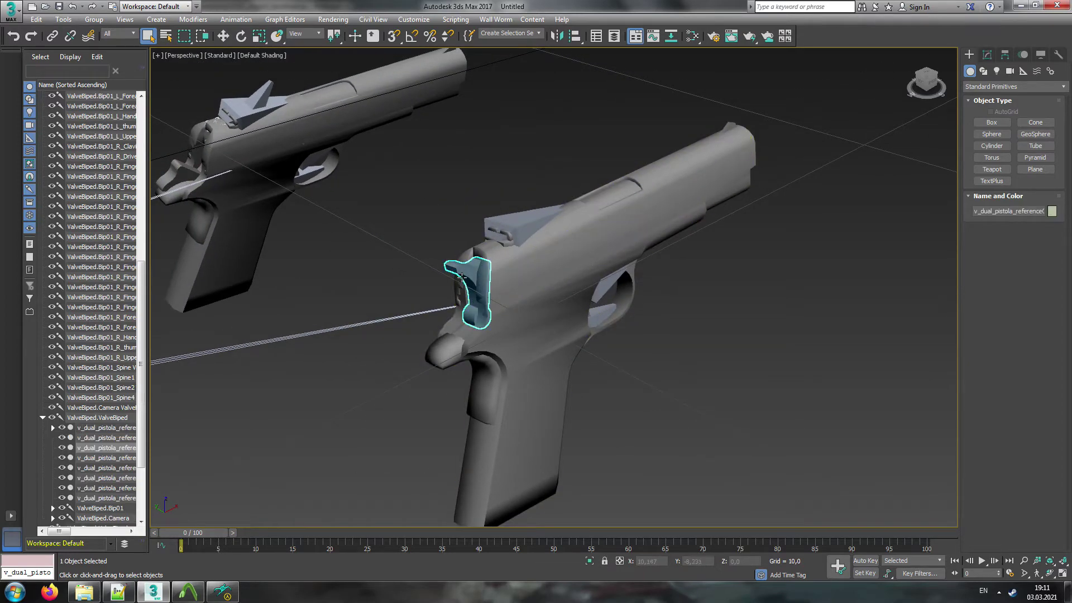
mouse_move(66, 532)
left_mouse_down()
mouse_move(77, 535)
mouse_move(60, 534)
left_mouse_up()
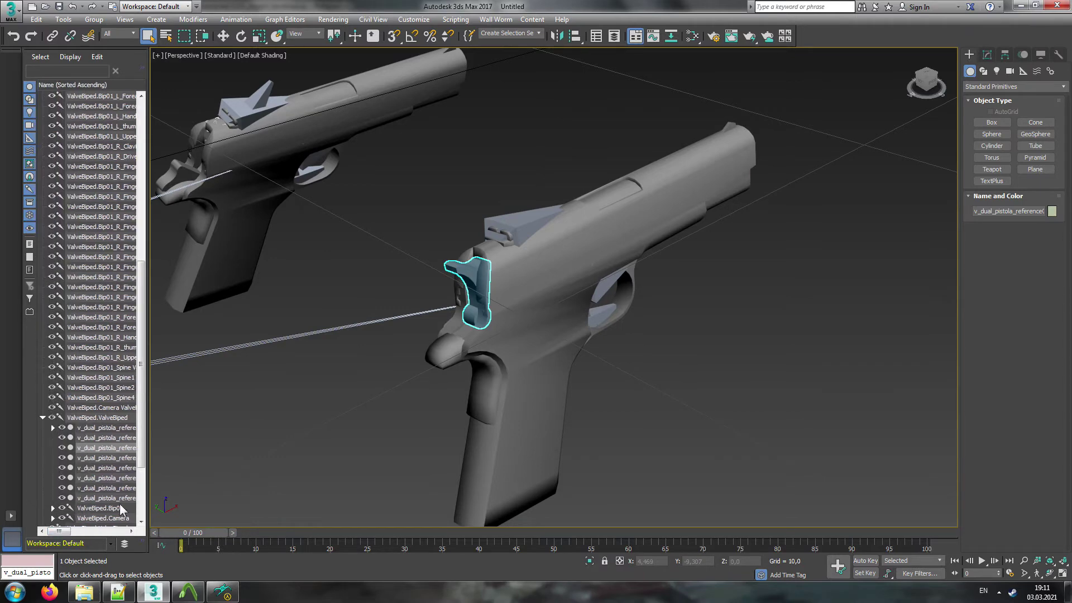
left_click(551, 389)
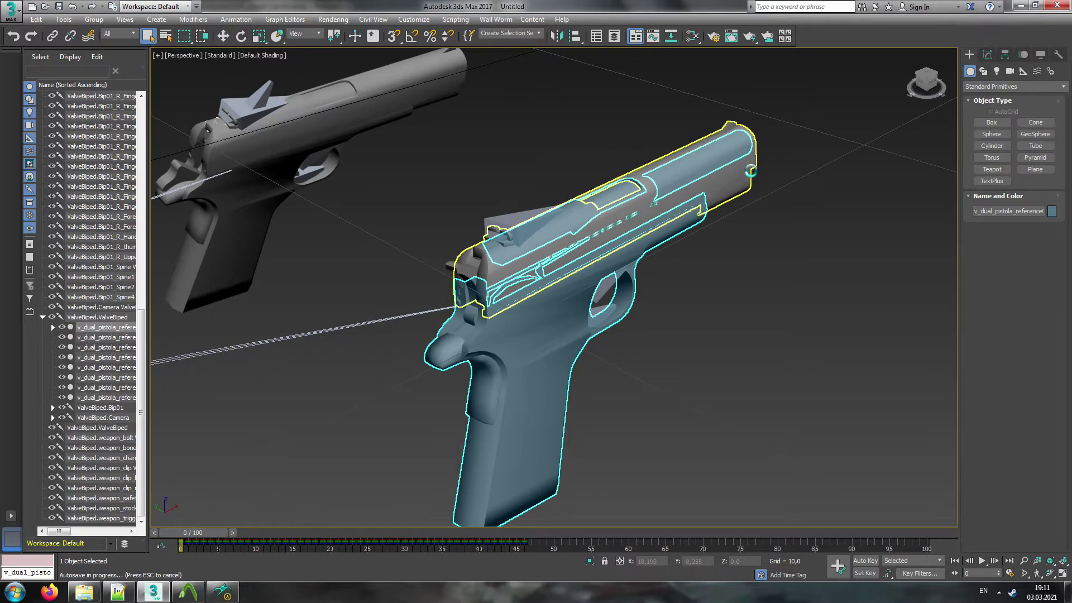
left_click(752, 176)
left_click(453, 270)
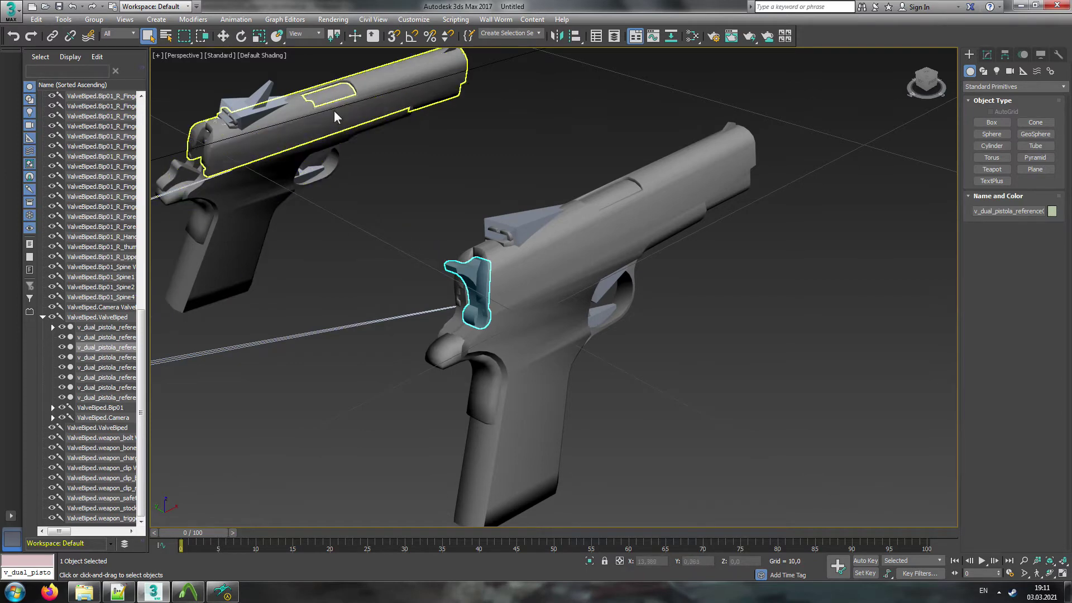
left_click(401, 164)
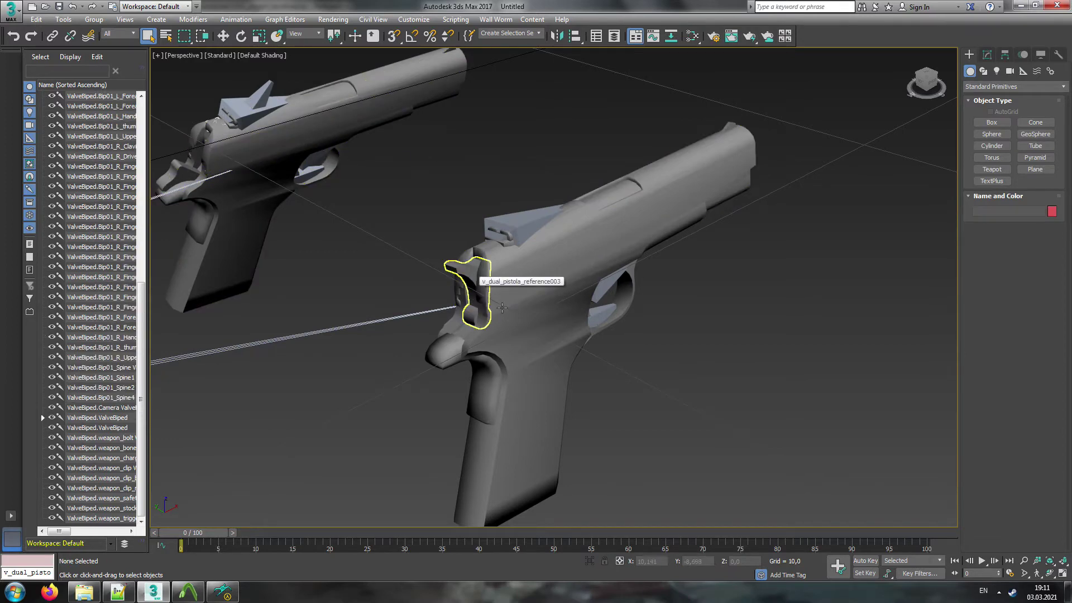
Step: Select the nearer pistol's slide mesh and examine the bone list of its Skin modifier, deselecting the mesh when done
middle_click_drag(316, 378, 333, 392)
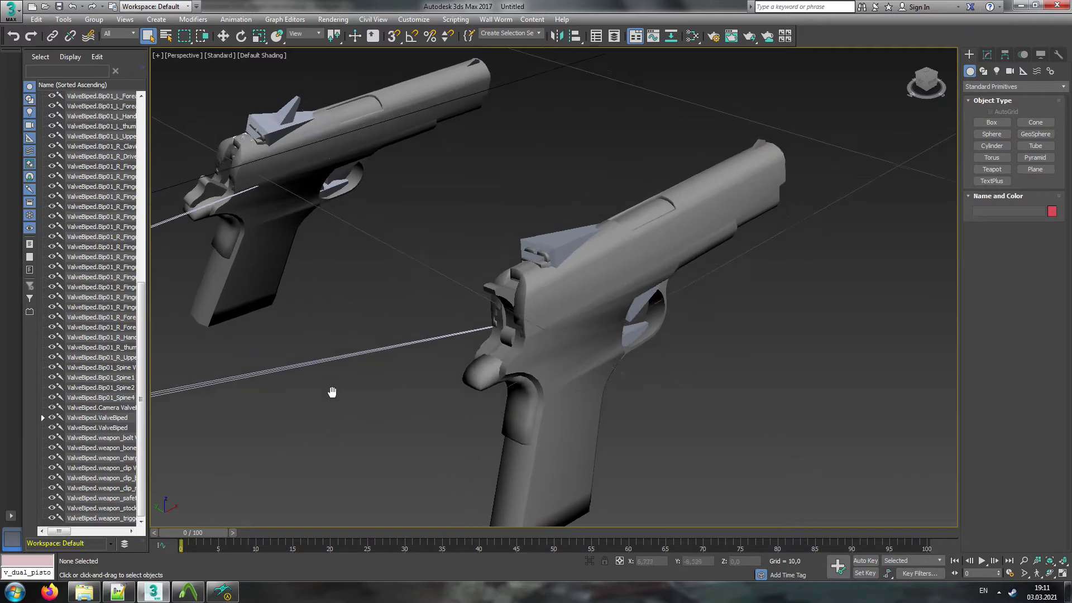
left_click(502, 297)
left_click(553, 246)
left_click(553, 324)
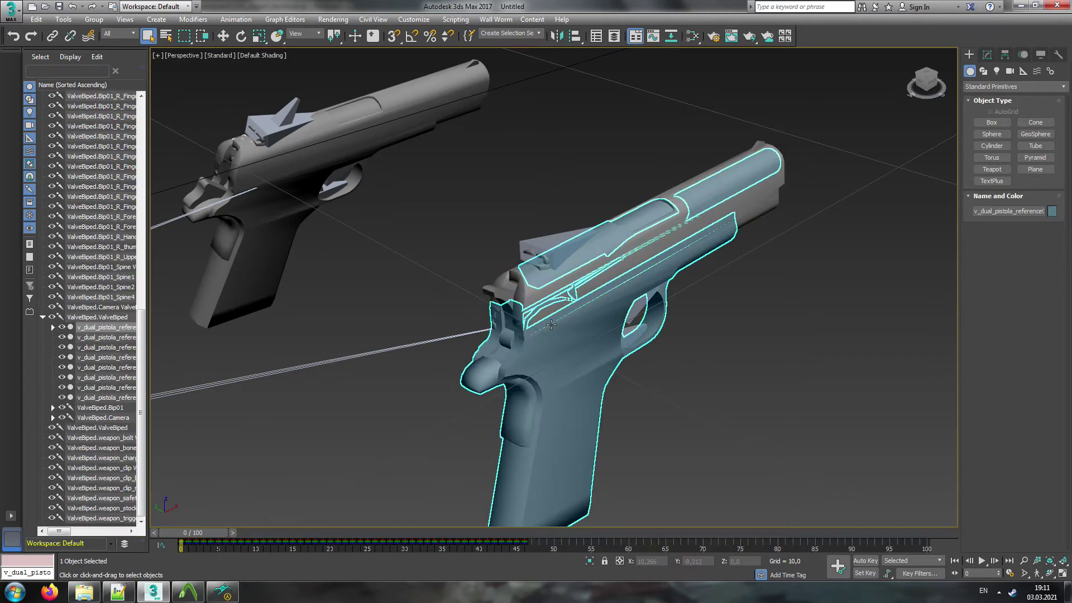
left_click(653, 246)
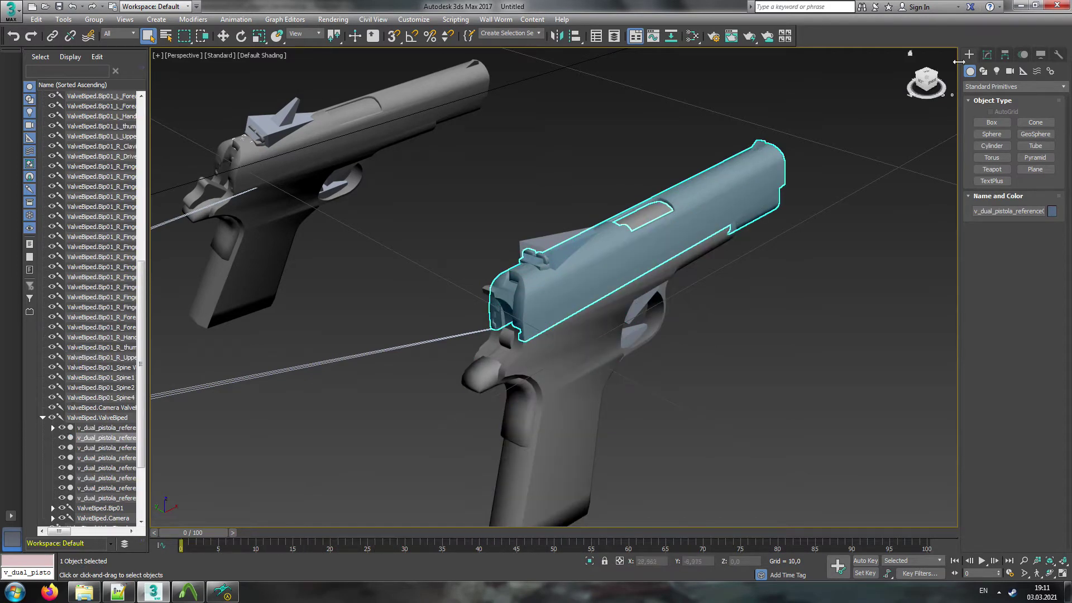
left_click(987, 54)
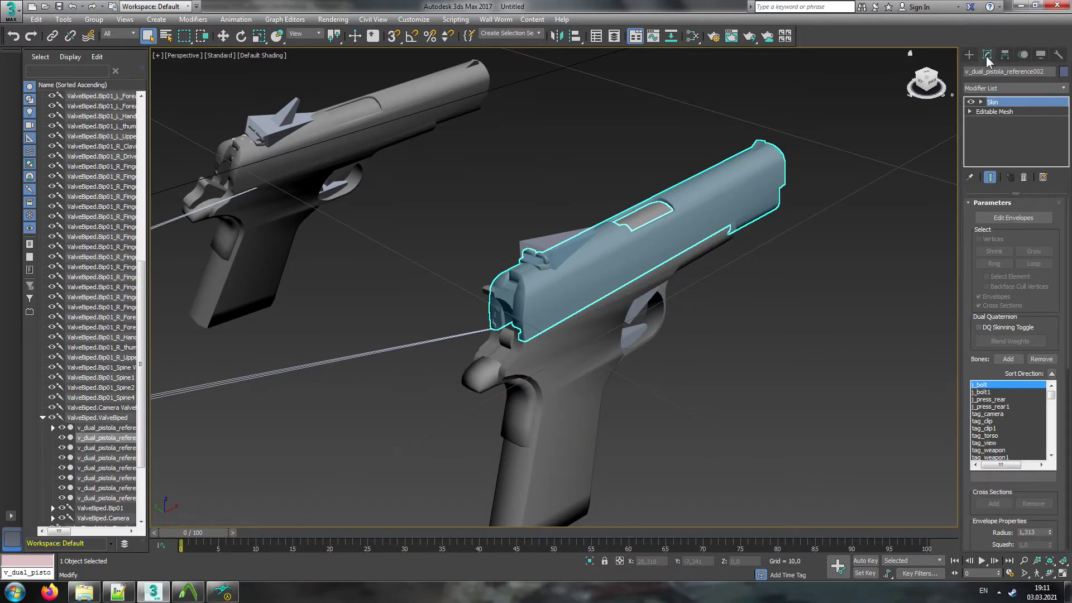
mouse_move(1051, 394)
left_mouse_down()
mouse_move(1054, 449)
mouse_move(1051, 390)
left_mouse_up()
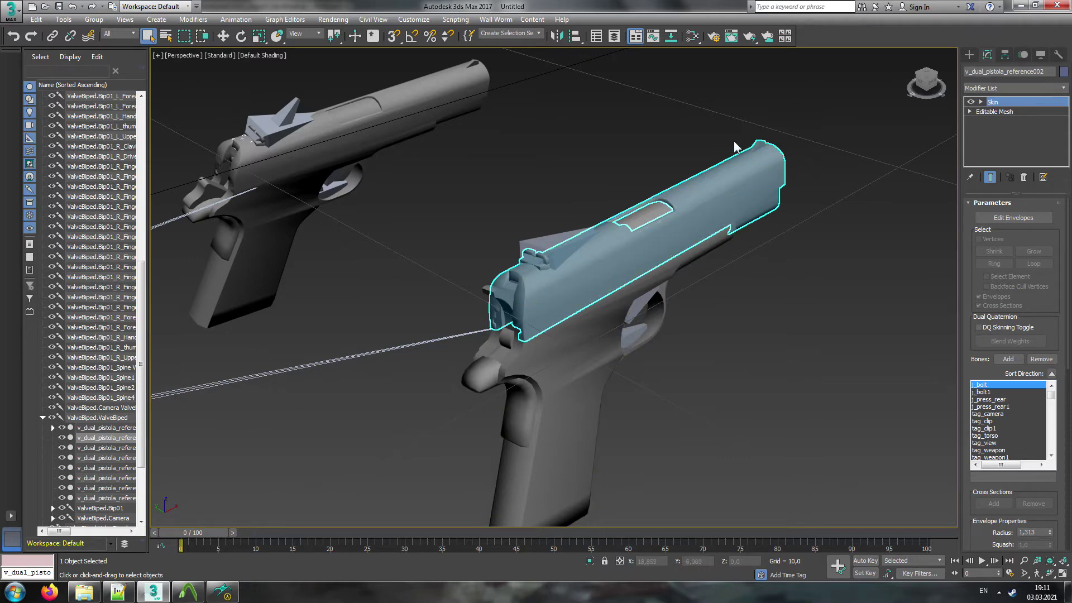
left_click(700, 342)
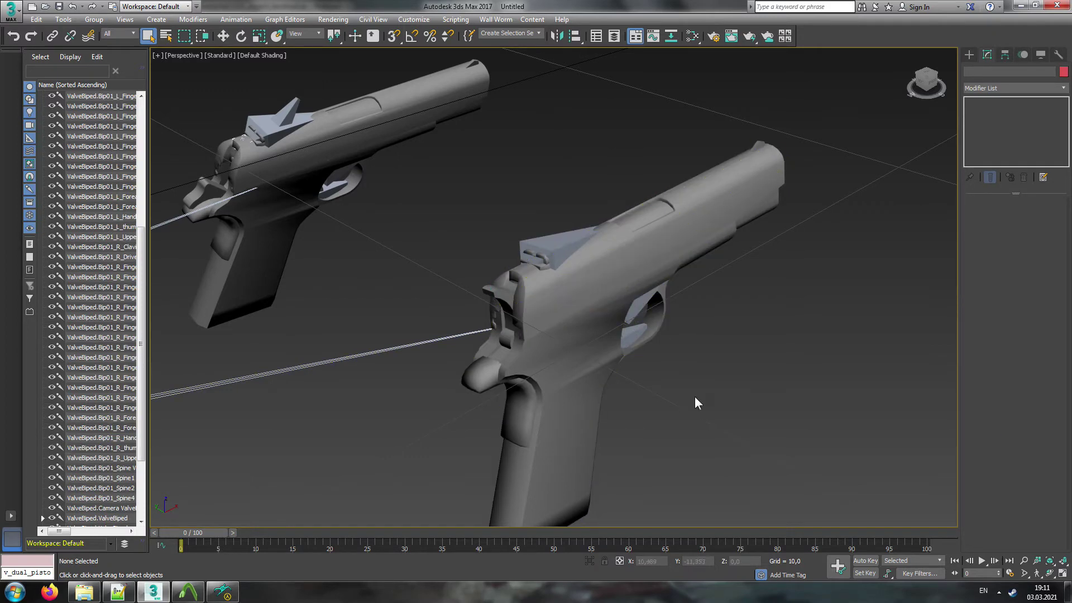
Step: Go to frame 1 of the reload animation and view the posed arm bones and pistols from the side
scroll(557, 371, "down", 8)
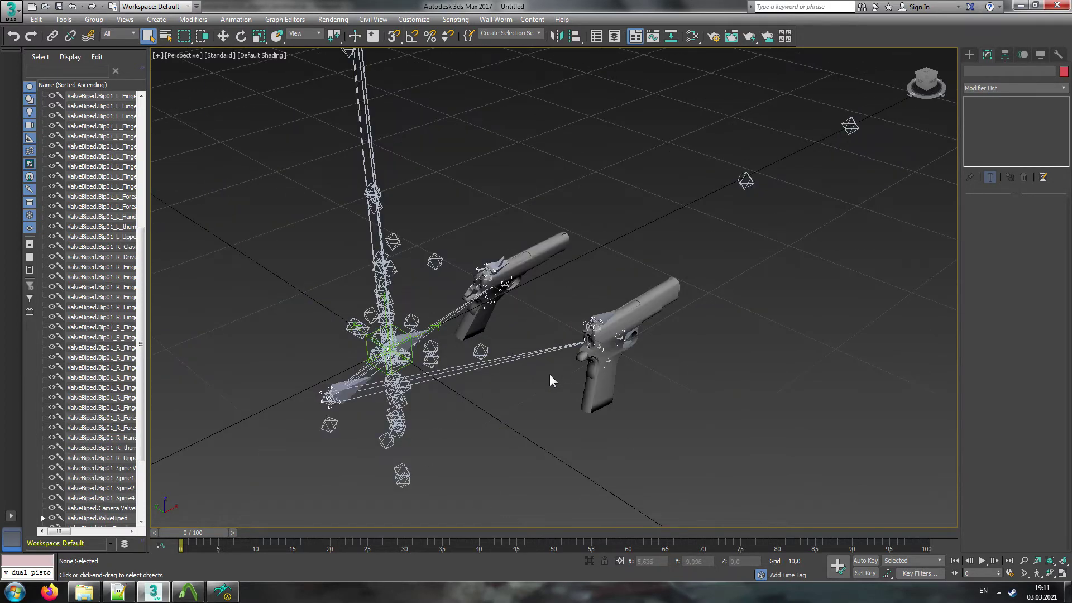
left_click(189, 536)
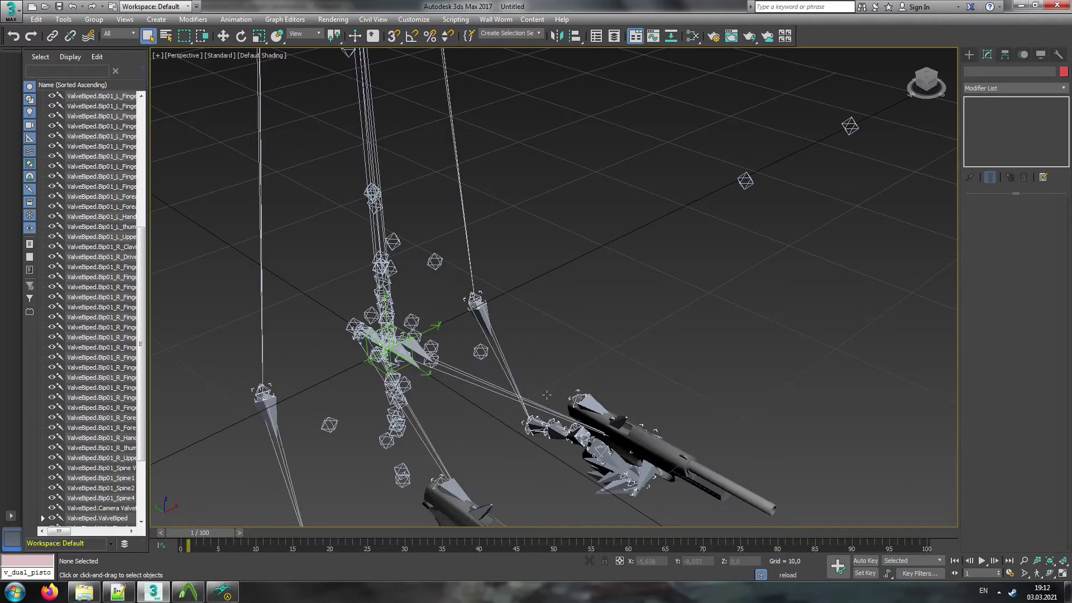
left_click_drag(929, 81, 948, 62)
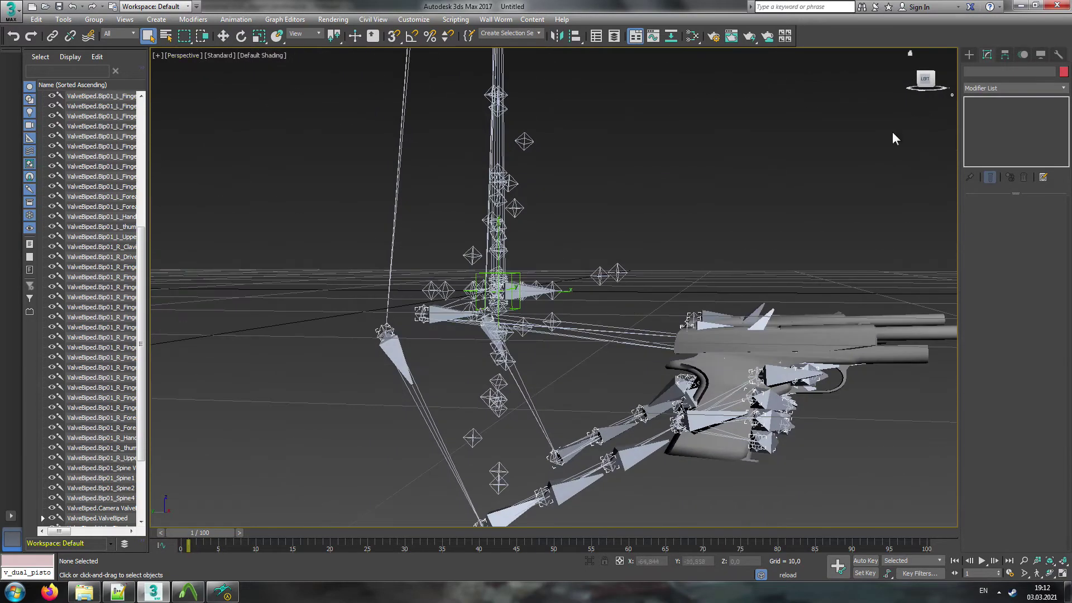
Step: Scrub and play the reload animation while viewing the arms and pistols from the side, then return to frame 1
middle_click_drag(899, 262, 662, 240)
scroll(617, 261, "up", 5)
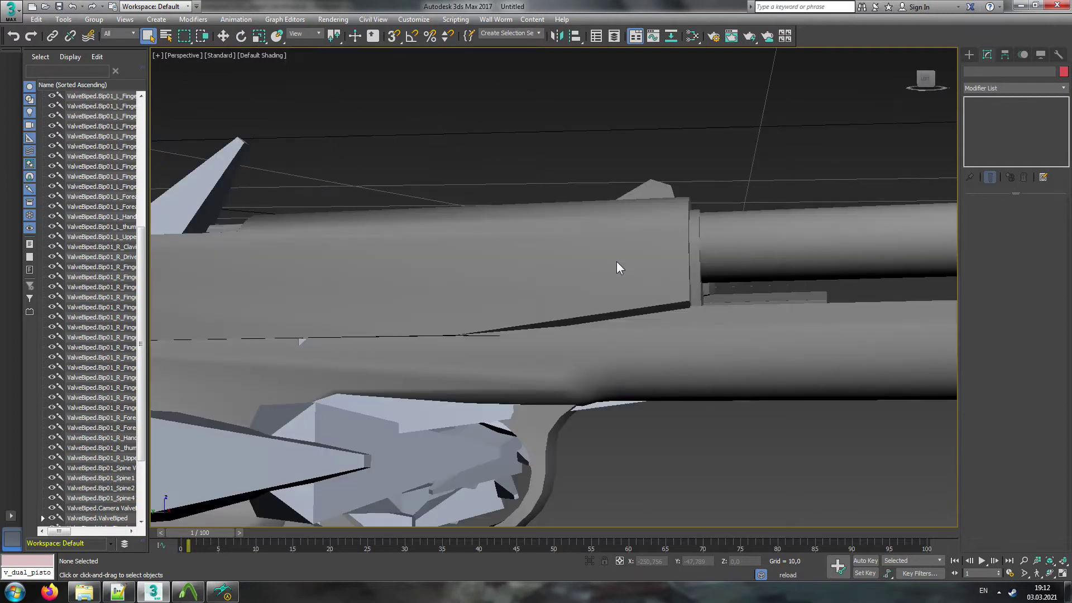
scroll(617, 261, "down", 5)
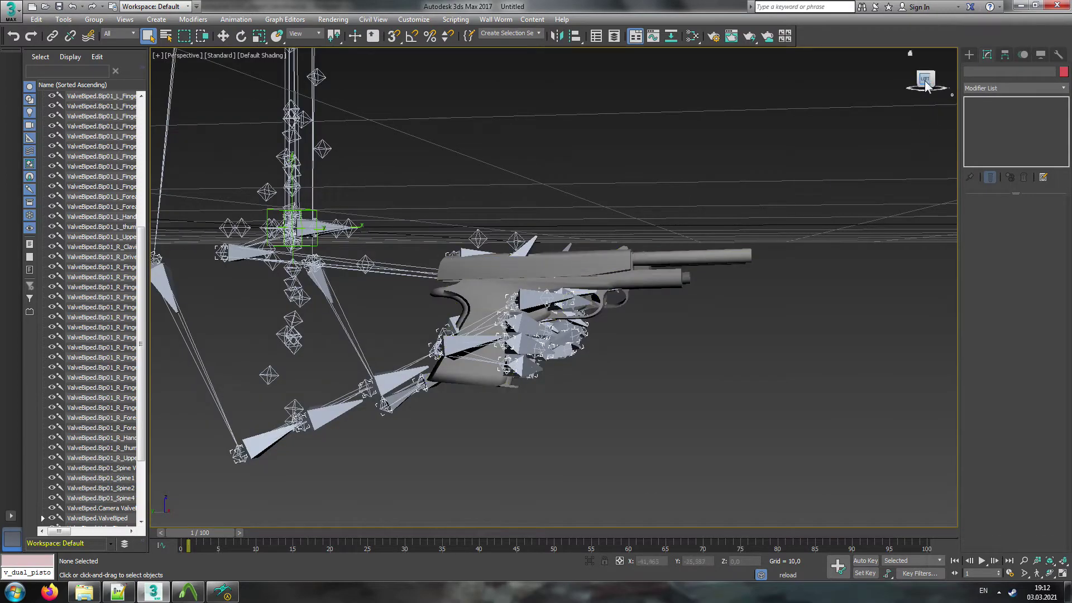
left_click_drag(928, 78, 676, 269)
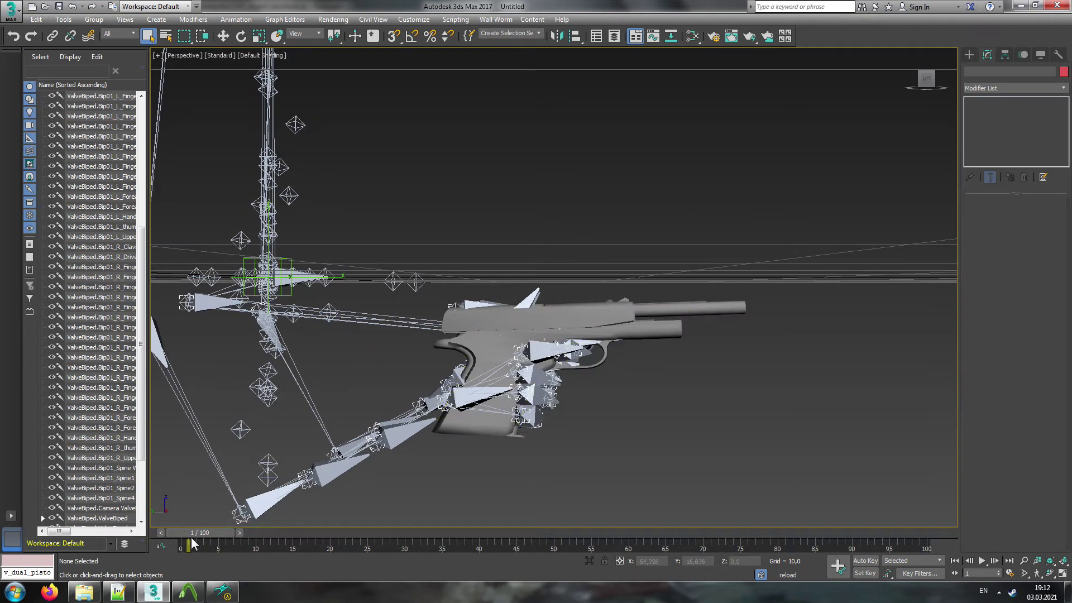
left_click_drag(190, 533, 420, 537)
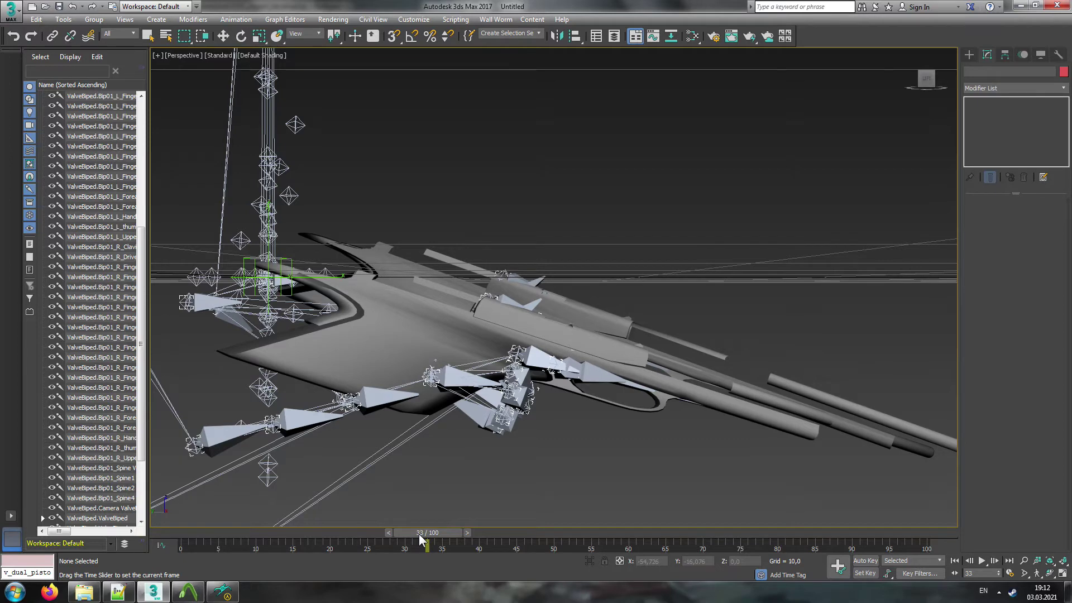
left_click_drag(420, 537, 753, 532)
left_click(980, 561)
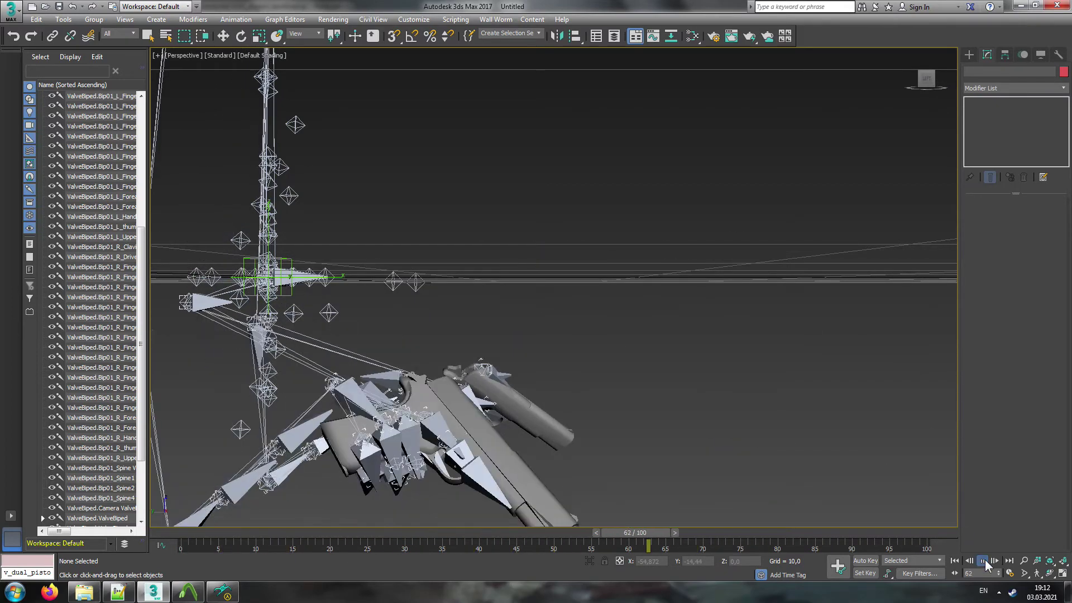
left_click(982, 561)
left_click_drag(632, 533, 194, 519)
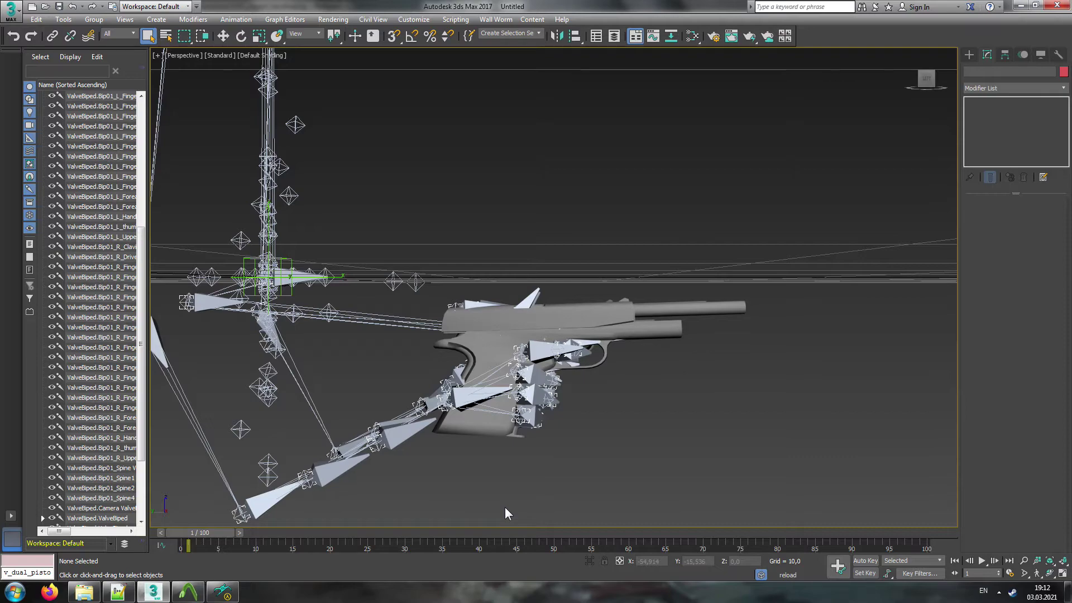
Step: Select the nearer pistol's slide mesh and view both pistols at an angle, deselecting the mesh when done
left_click(580, 317)
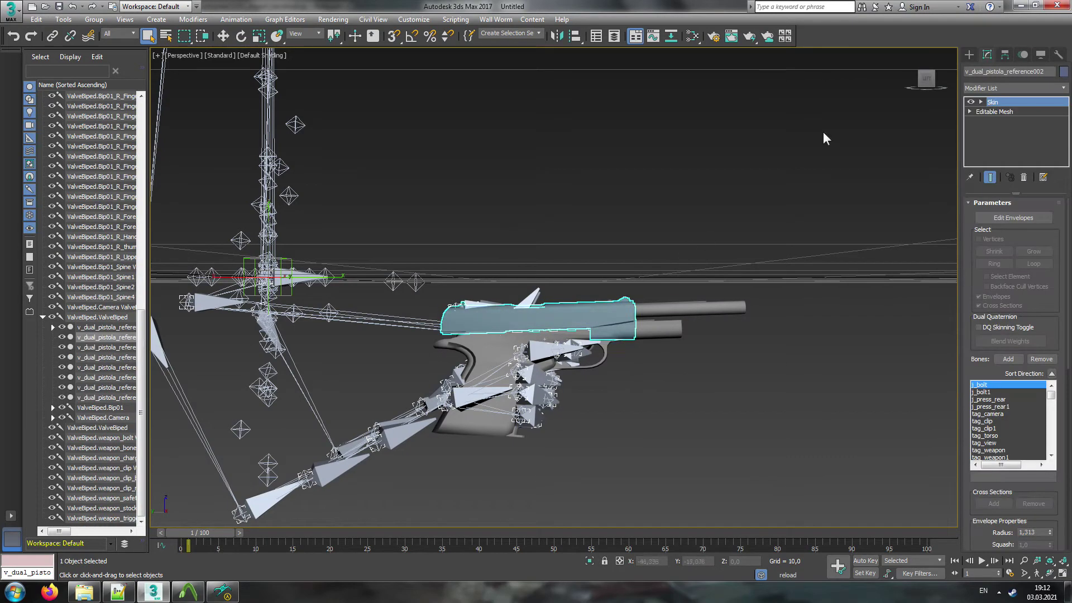
left_click_drag(927, 78, 902, 89)
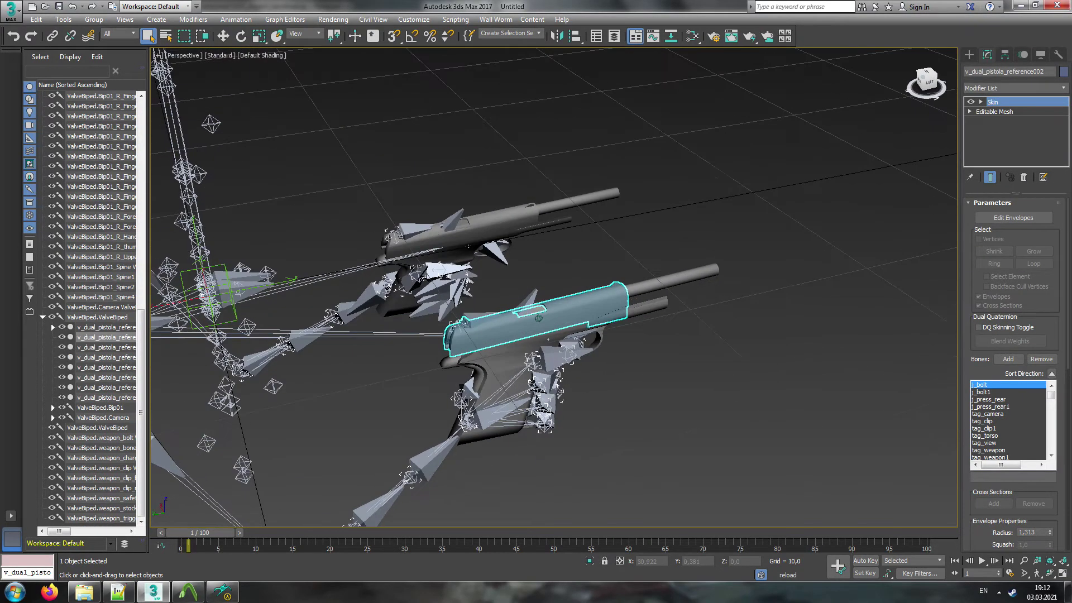
scroll(564, 312, "up", 2)
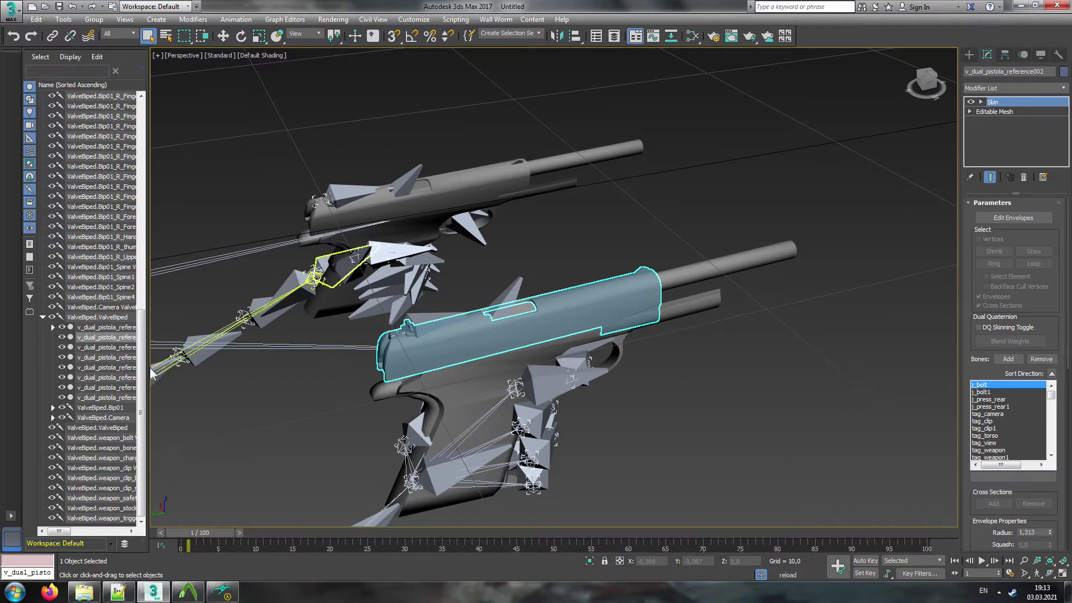
left_click_drag(141, 371, 143, 138)
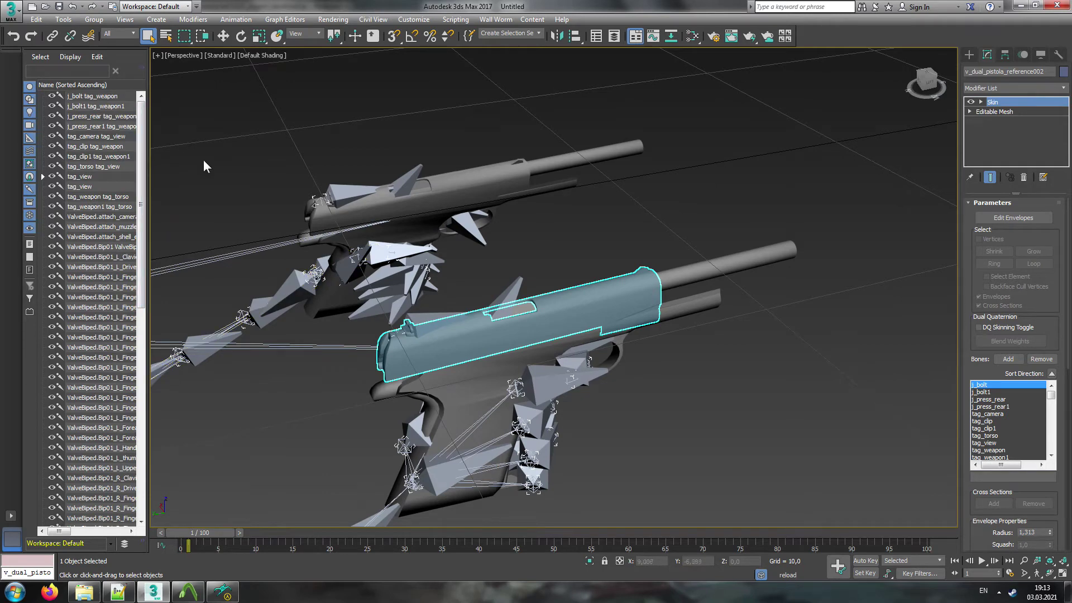
left_click(213, 173)
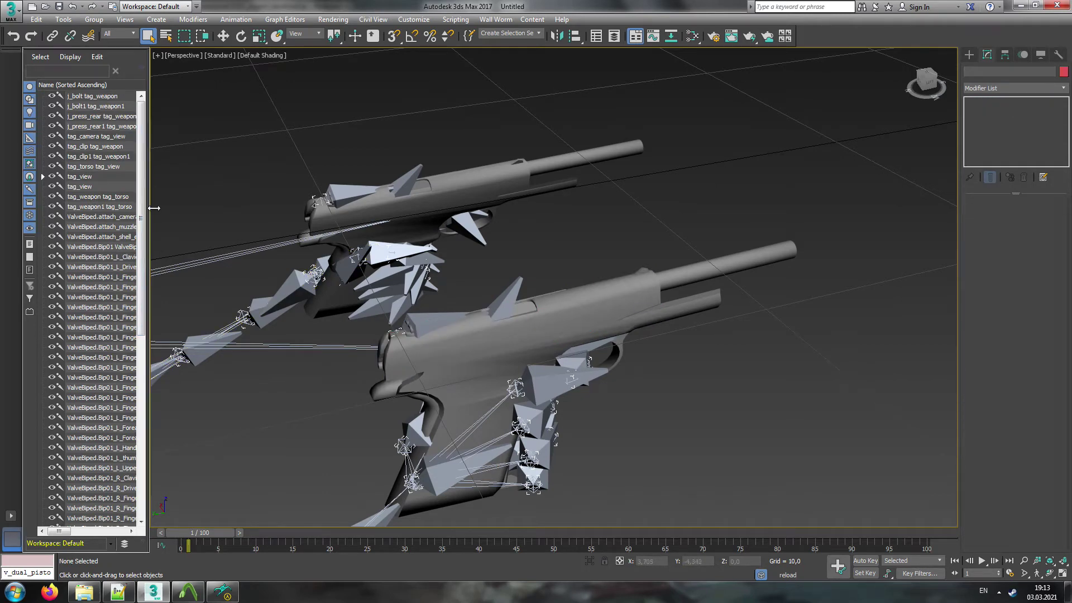
Step: Widen the scene object list and examine the ValveBiped.ValveBiped hierarchy, including its Bip01, Camera and weapon_bone branches
left_click_drag(147, 206, 380, 394)
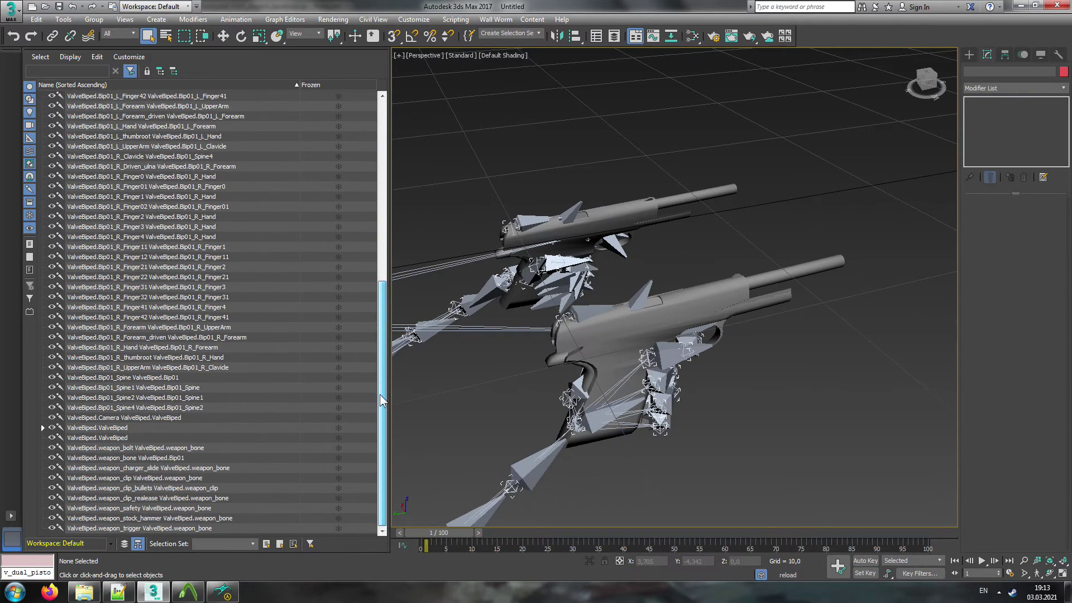
left_click(43, 428)
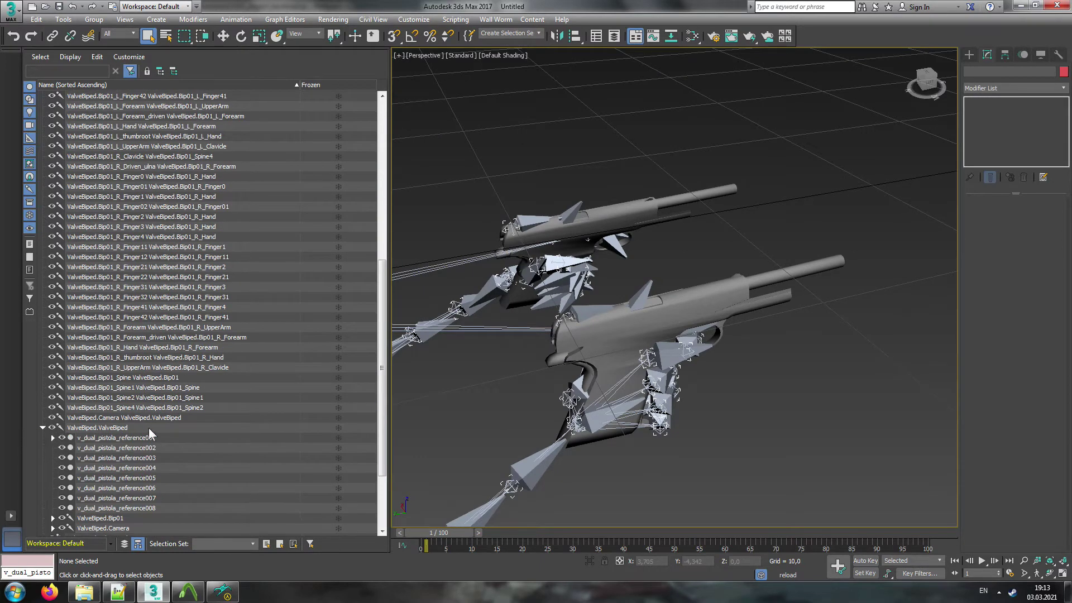
scroll(150, 427, "down", 1)
left_click(53, 488)
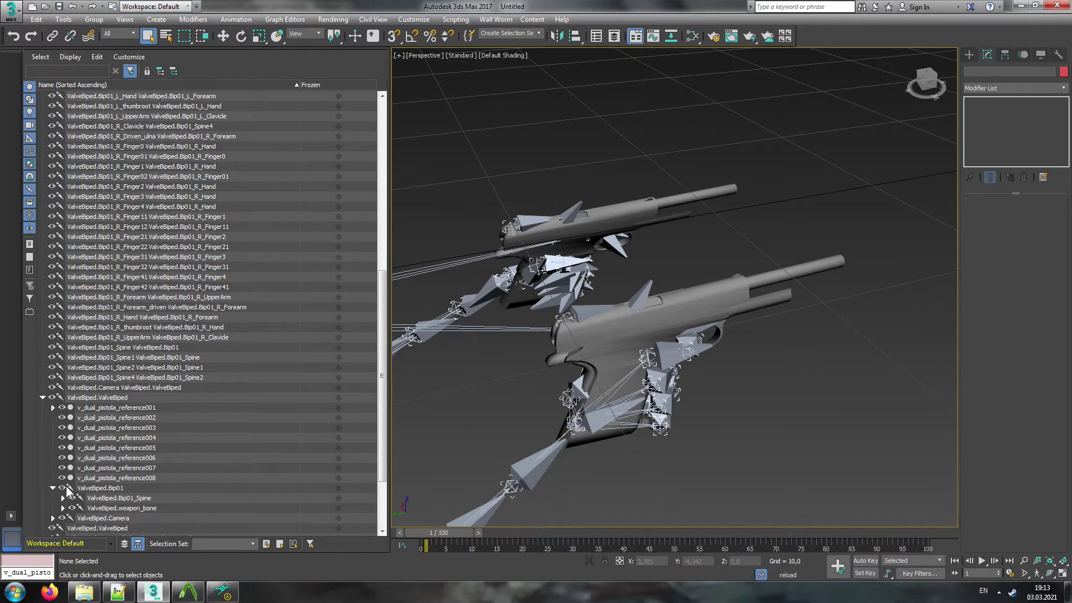
scroll(56, 491, "down", 1)
left_click(52, 488)
scroll(112, 482, "down", 1)
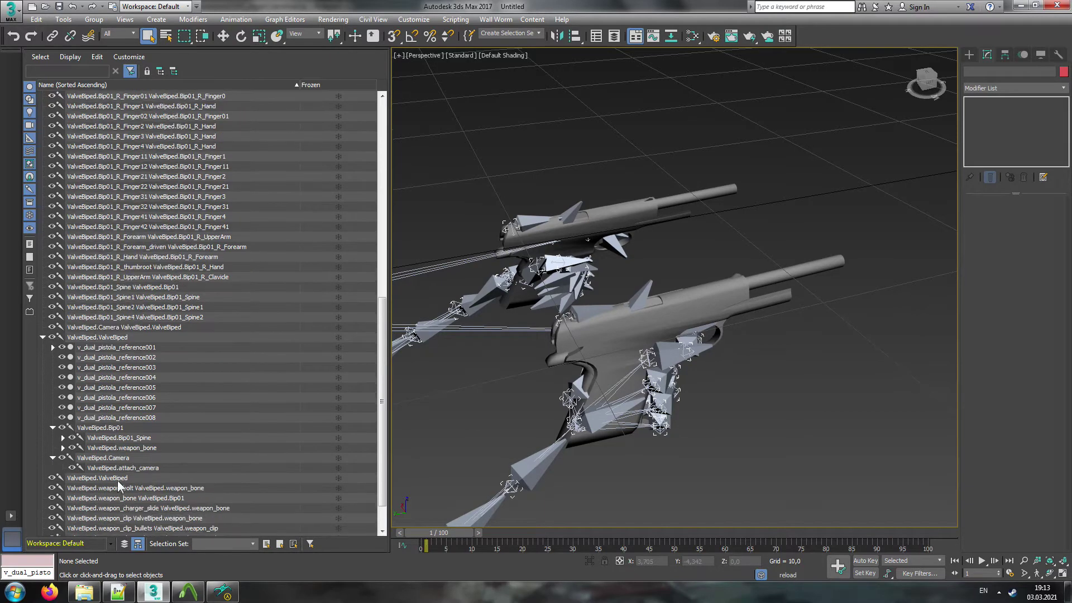
left_click(63, 448)
scroll(62, 444, "down", 3)
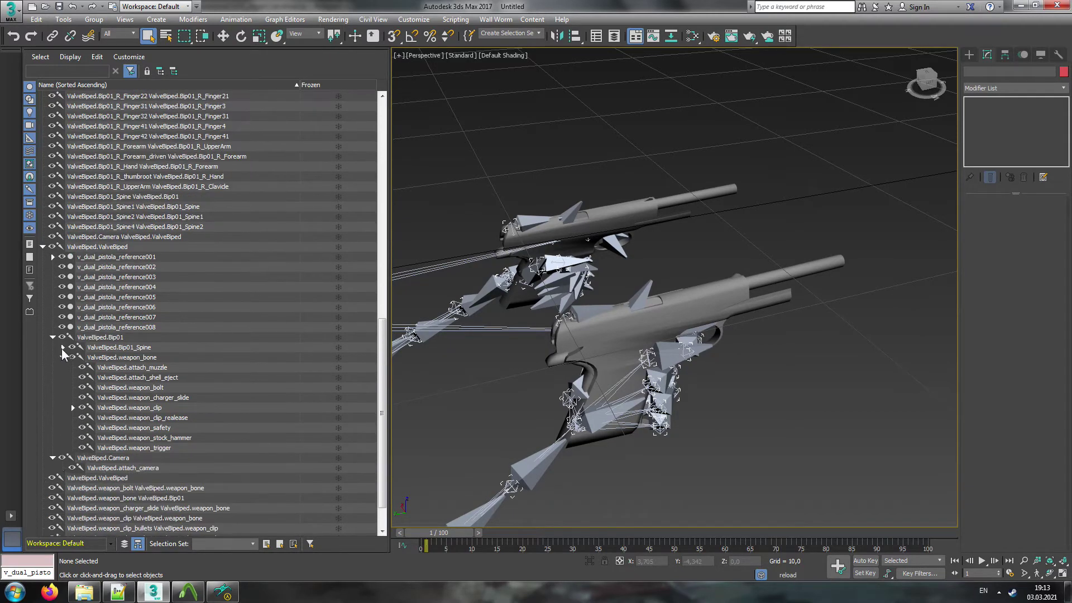
Step: Collapse the weapon_bone, Bip01 and Camera branches and the whole ValveBiped.ValveBiped hierarchy
left_click(62, 348)
left_click(73, 358)
left_click(52, 338)
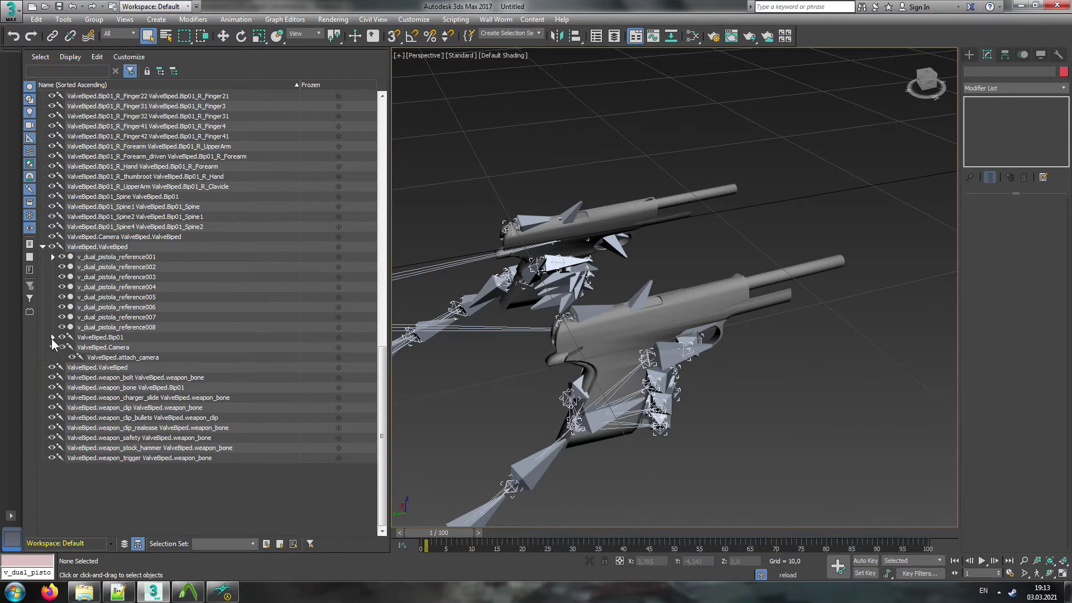
left_click(52, 346)
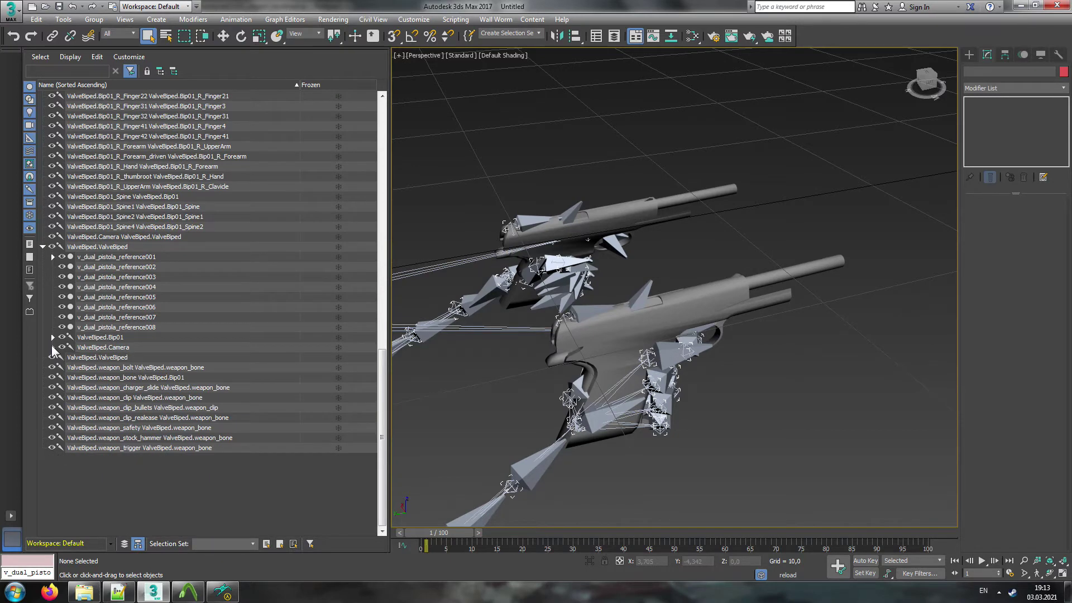
left_click(42, 246)
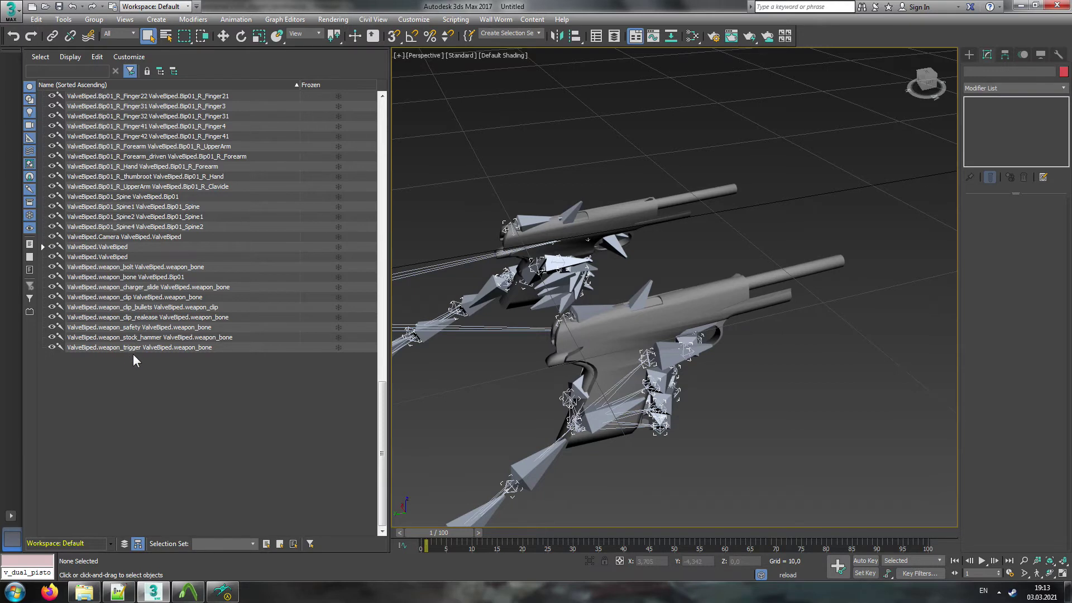
Step: Select the loose ValveBiped.weapon_trigger ValveBiped.weapon_bone object and look for it in the Perspective viewport
left_click(73, 347)
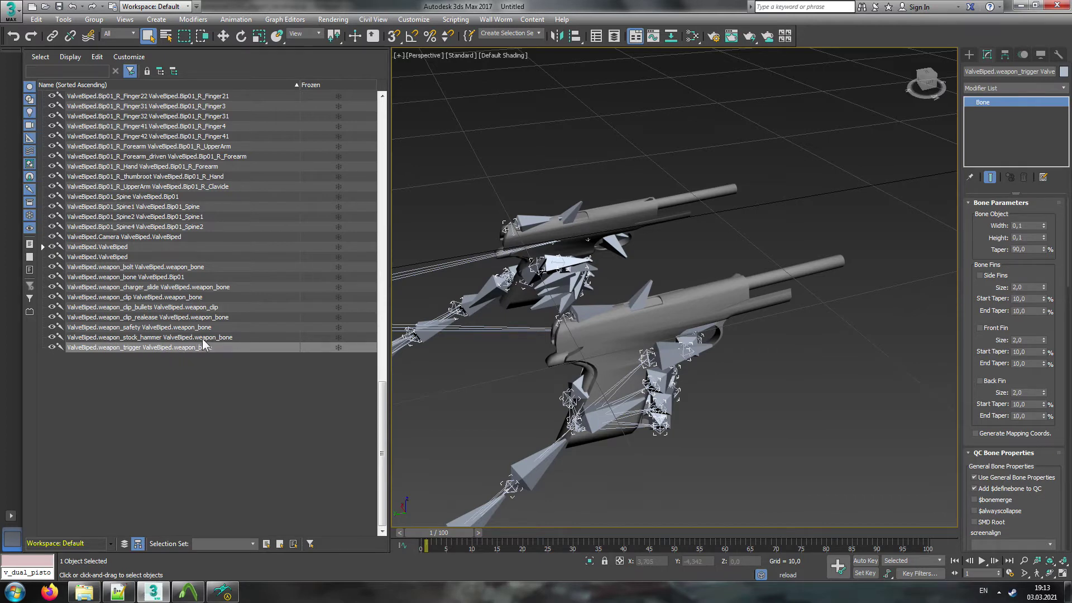
middle_click_drag(477, 365, 594, 369)
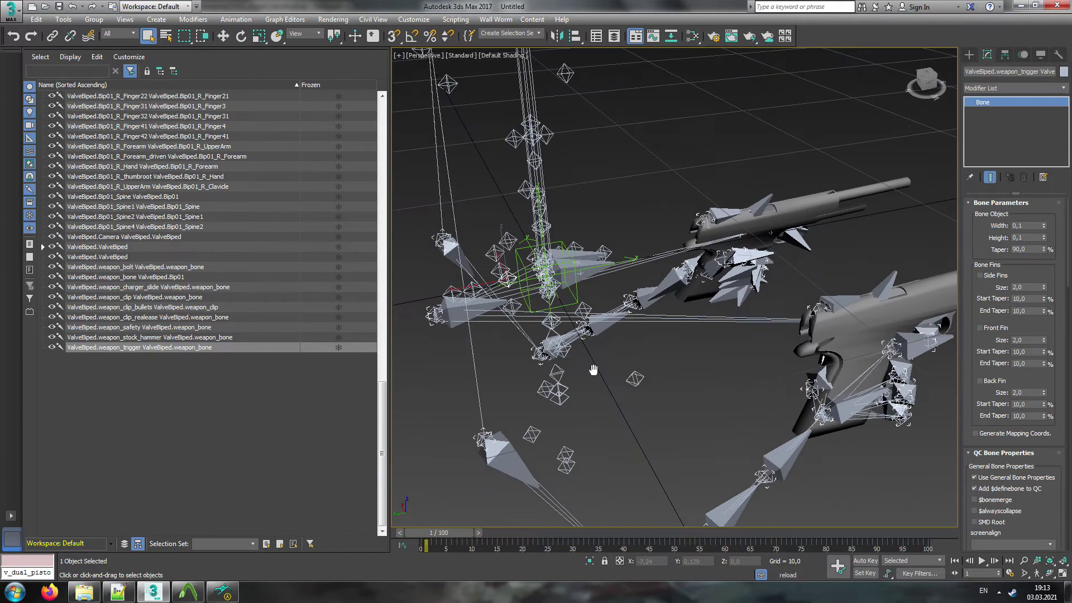
scroll(593, 370, "down", 6)
scroll(606, 302, "up", 8)
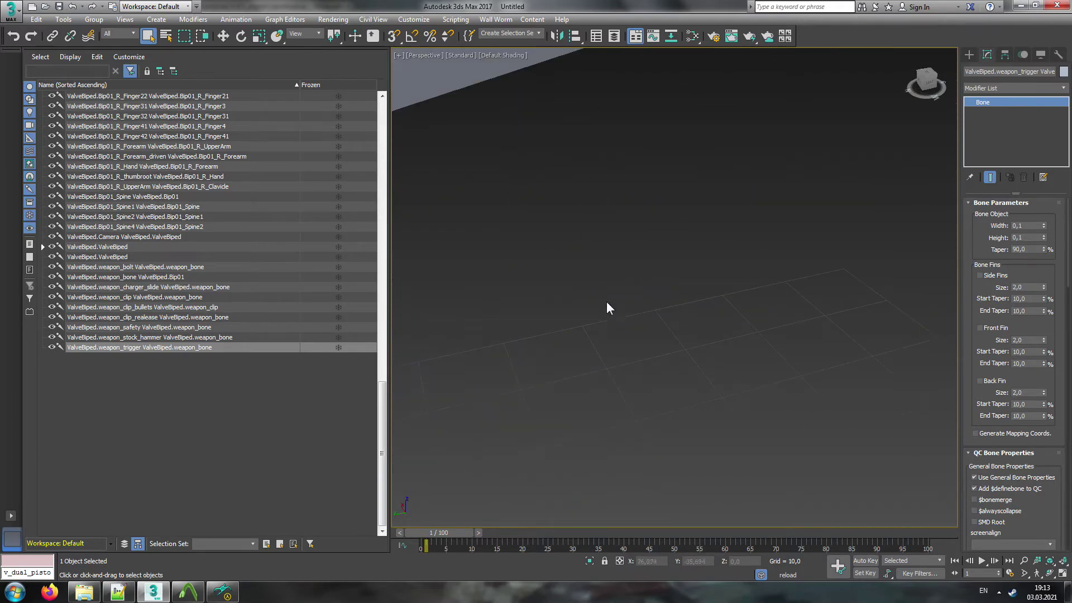
scroll(606, 301, "down", 8)
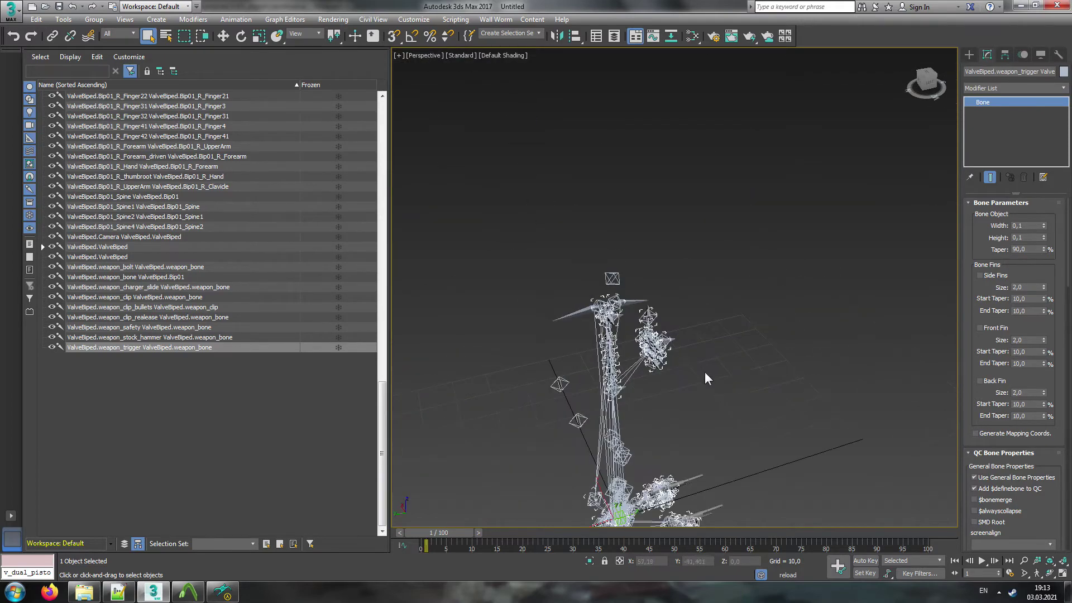
scroll(632, 395, "up", 5)
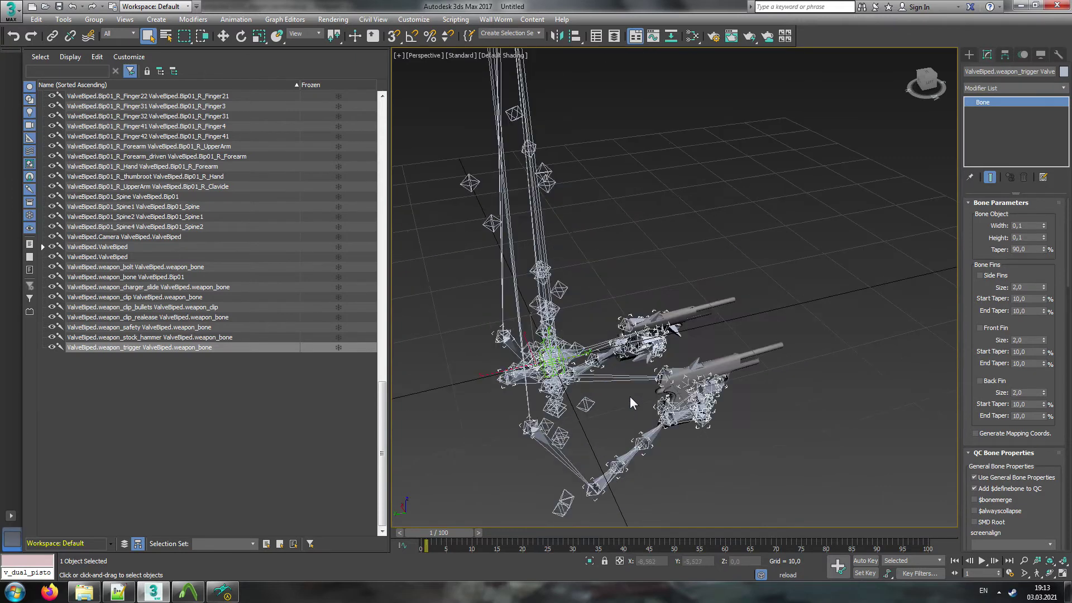
Step: Select the two ValveBiped.ValveBiped bones in turn and compare their animation keys on the timeline
left_click(100, 257)
left_click(103, 247)
left_click(106, 257)
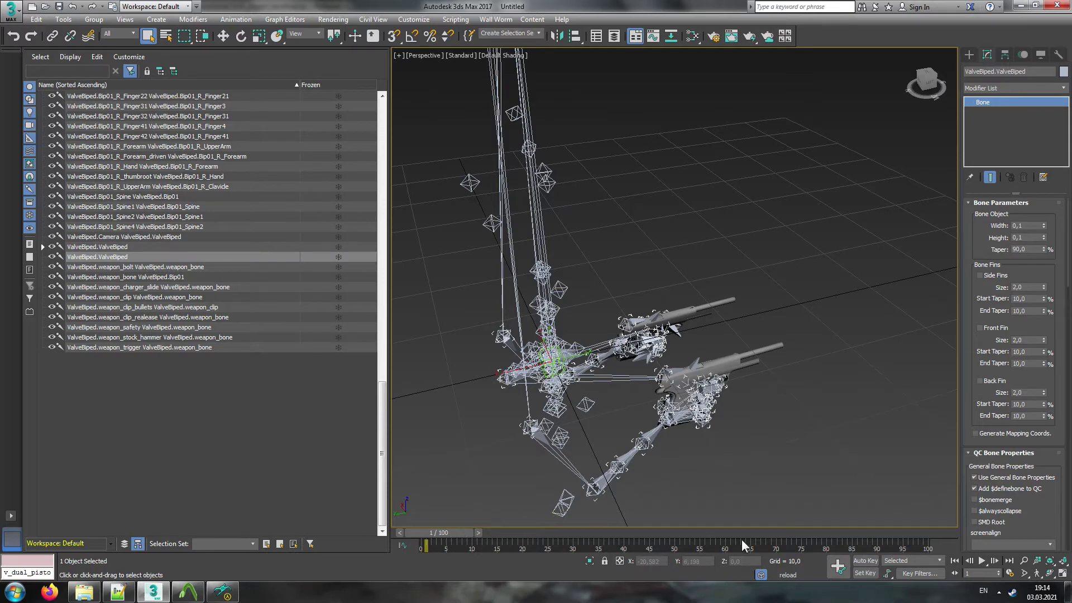
left_click(107, 246)
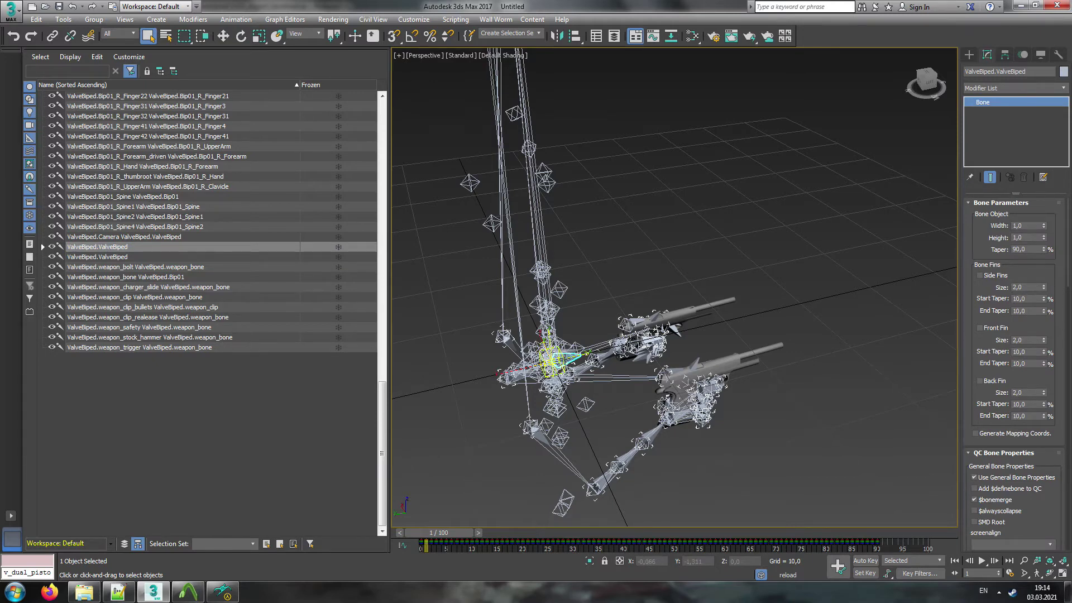
mouse_move(444, 532)
left_mouse_down()
mouse_move(877, 515)
mouse_move(444, 524)
left_mouse_up()
Step: Delete the childless ValveBiped.ValveBiped bone and all loose weapon bones listed below it, through ValveBiped.weapon_trigger
left_click(115, 258)
left_click(144, 347, "shift")
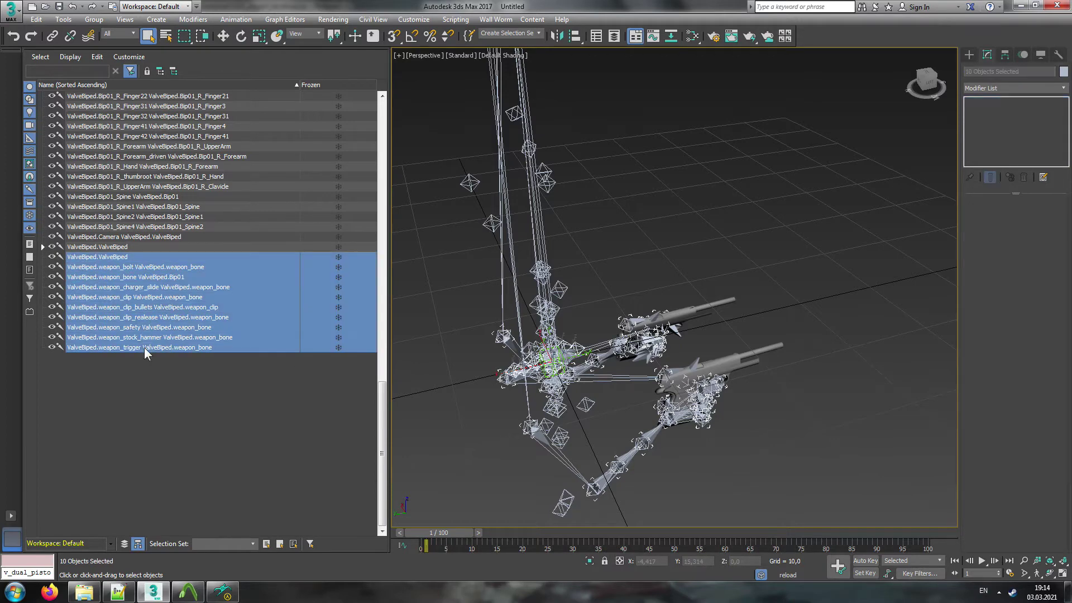
key("Delete")
Step: Delete the remaining loose ValveBiped bones from ValveBiped.attach_camera through ValveBiped.Camera, keeping the ValveBiped.ValveBiped hierarchy
left_click(145, 337)
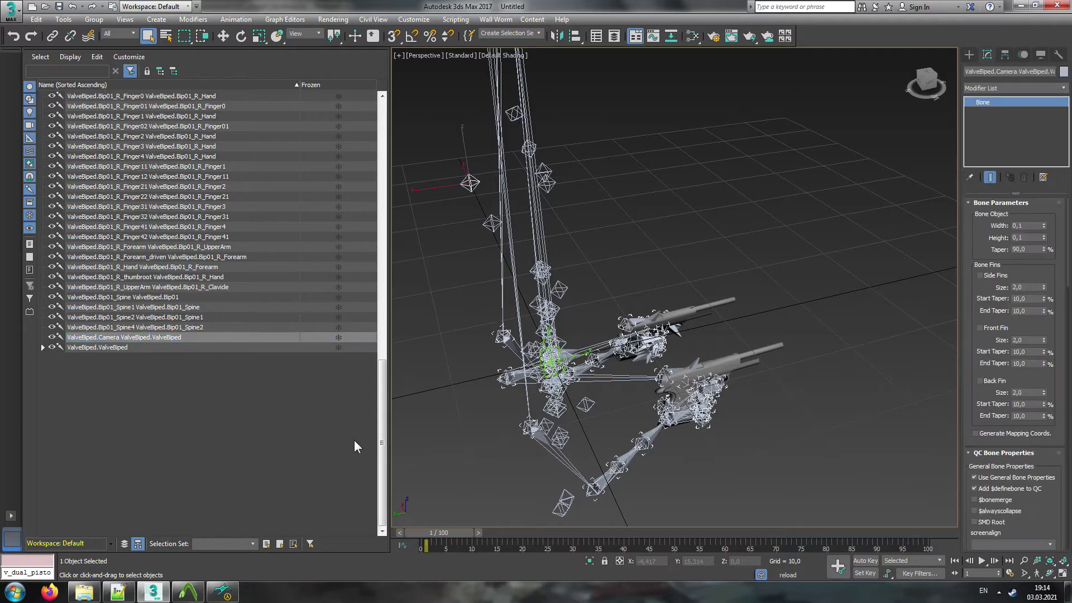
left_click_drag(384, 438, 368, 153)
left_click(125, 217, "shift")
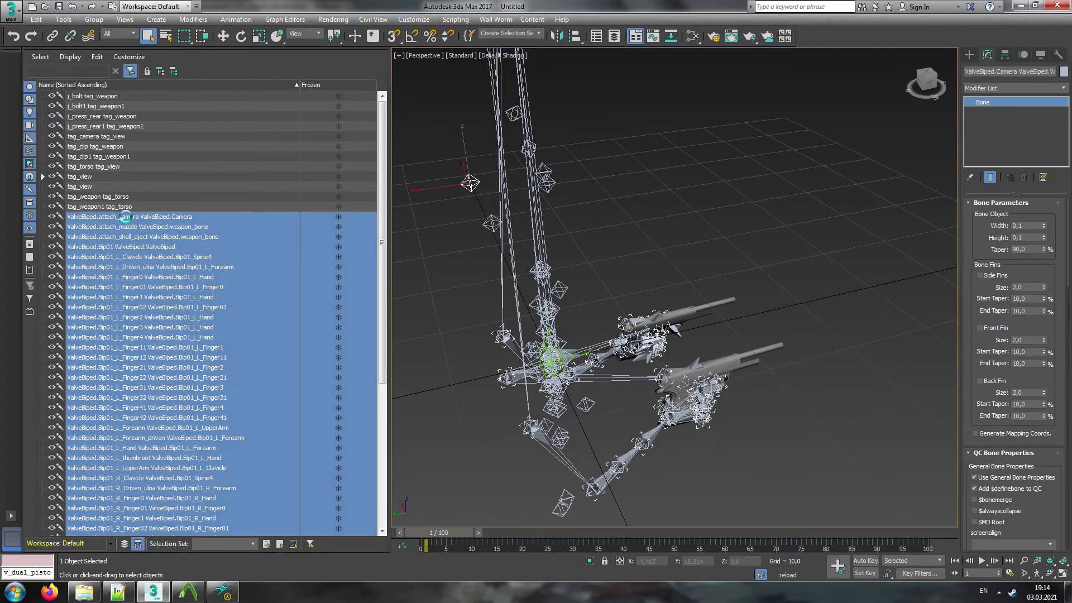
key("Delete")
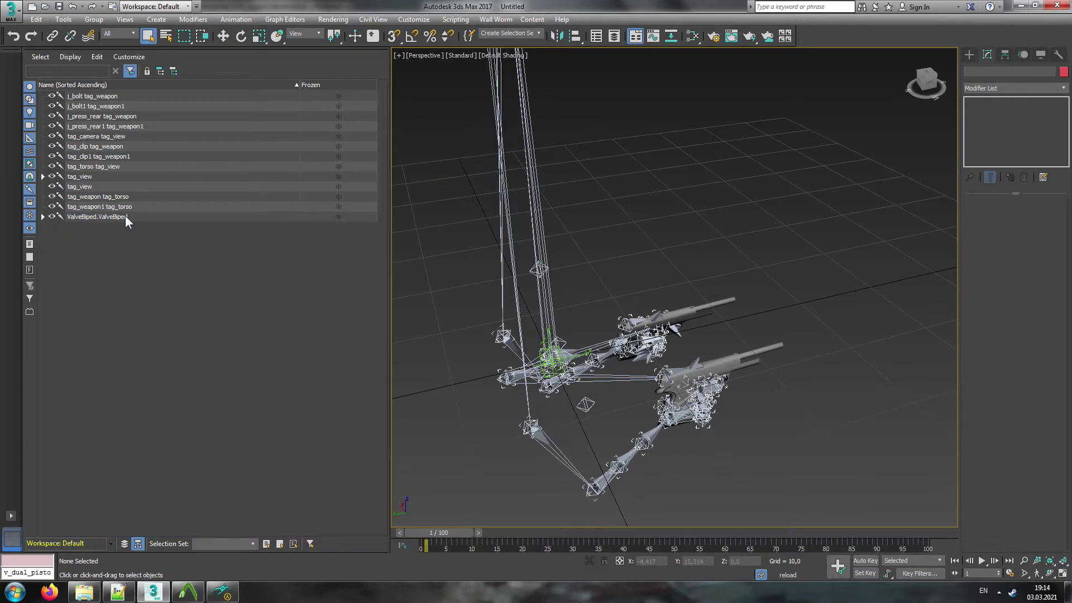
Step: Expand the tag_view hierarchy down to both weapon branches and locate the j_press_rear and tag_clip bones in the viewport
left_click(79, 176)
left_click(43, 176)
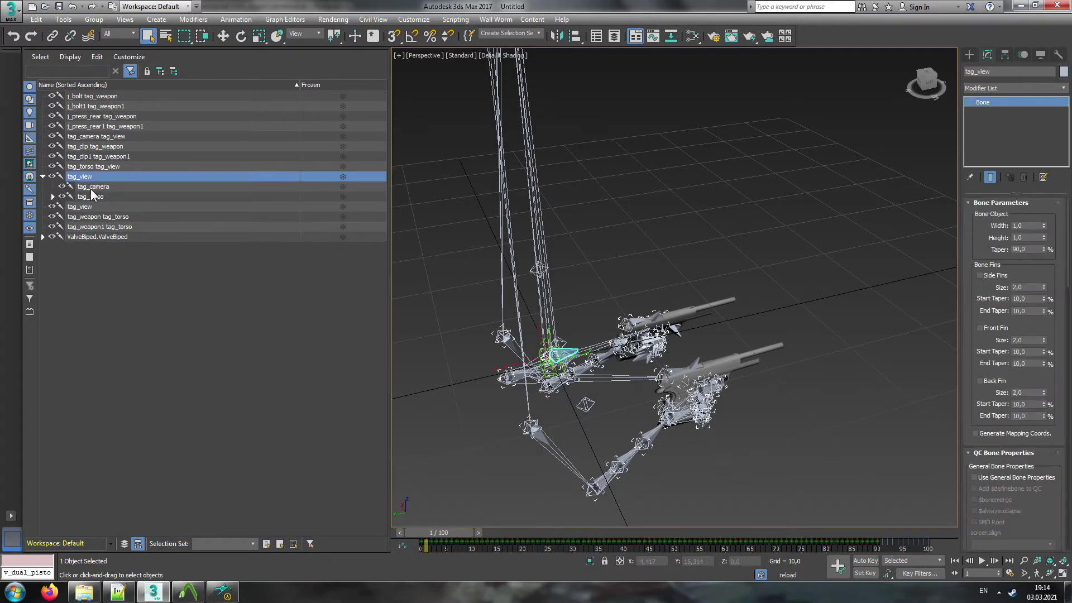
left_click(53, 196)
left_click(63, 206)
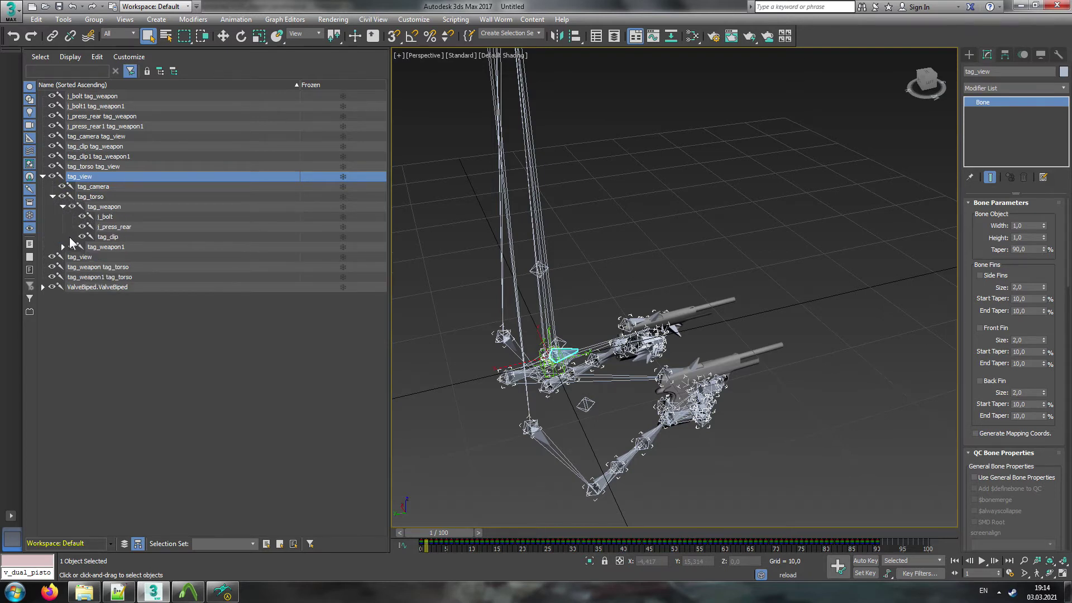
left_click(62, 246)
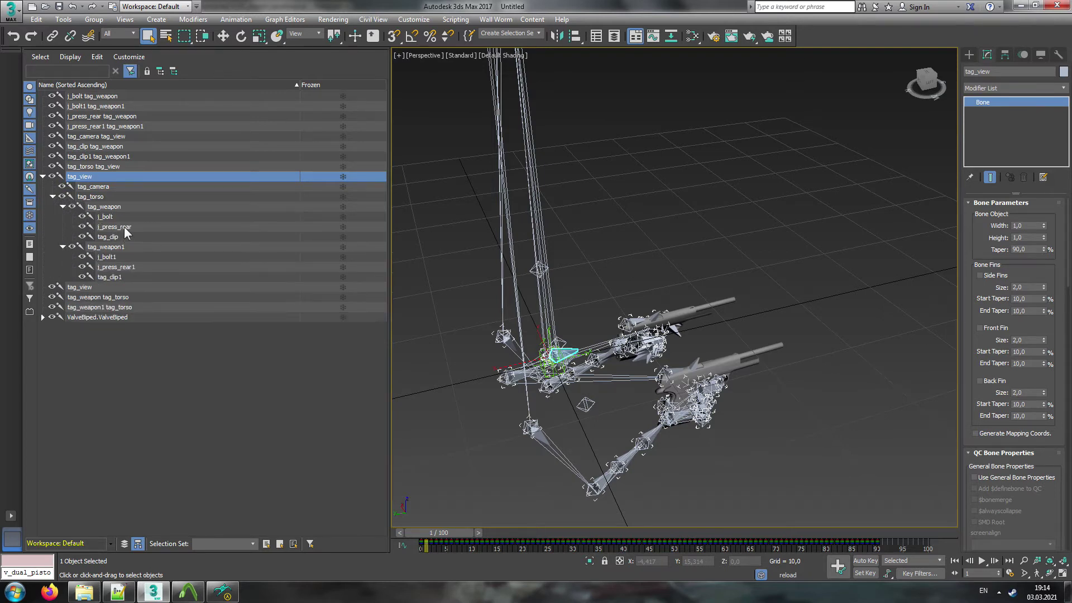
left_click(114, 227)
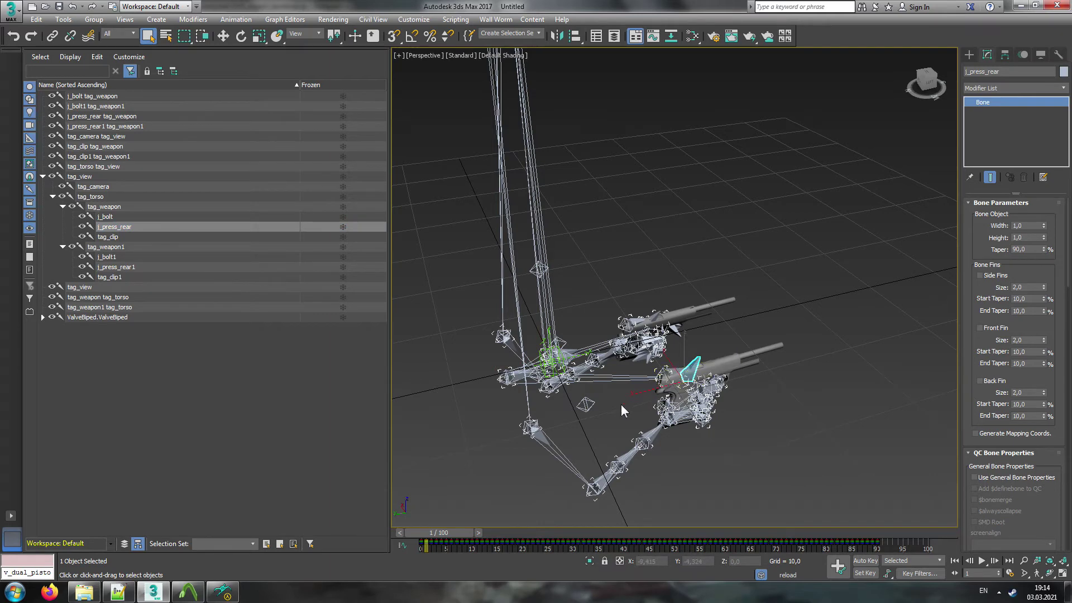
left_click(117, 238)
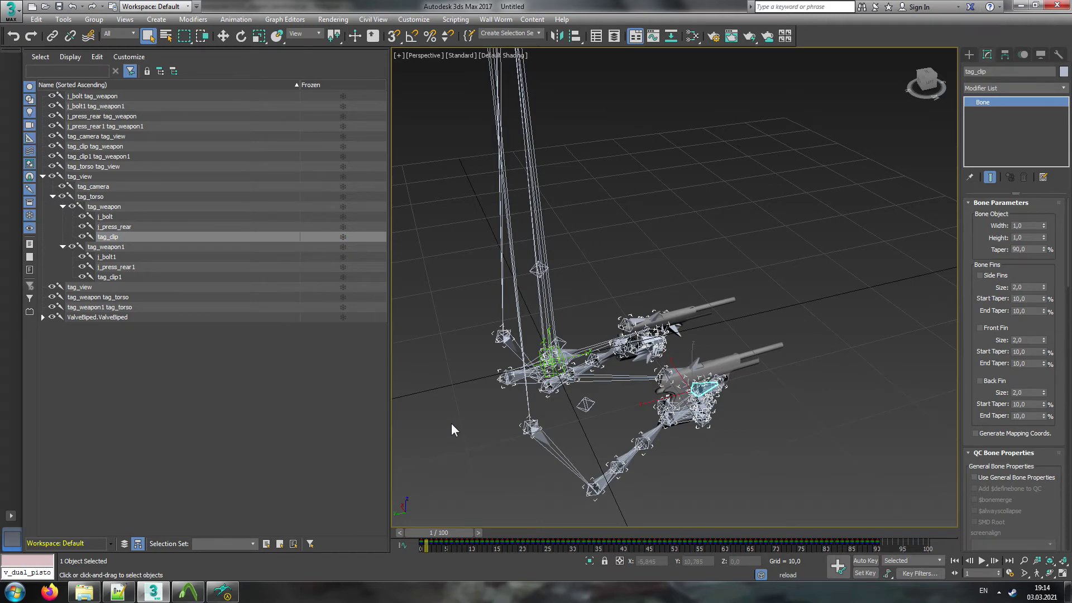
Step: Collapse the tag_view hierarchy and delete the childless tag_view bone together with the tag_weapon tag_torso and tag_weapon1 tag_torso bones
left_click(123, 219)
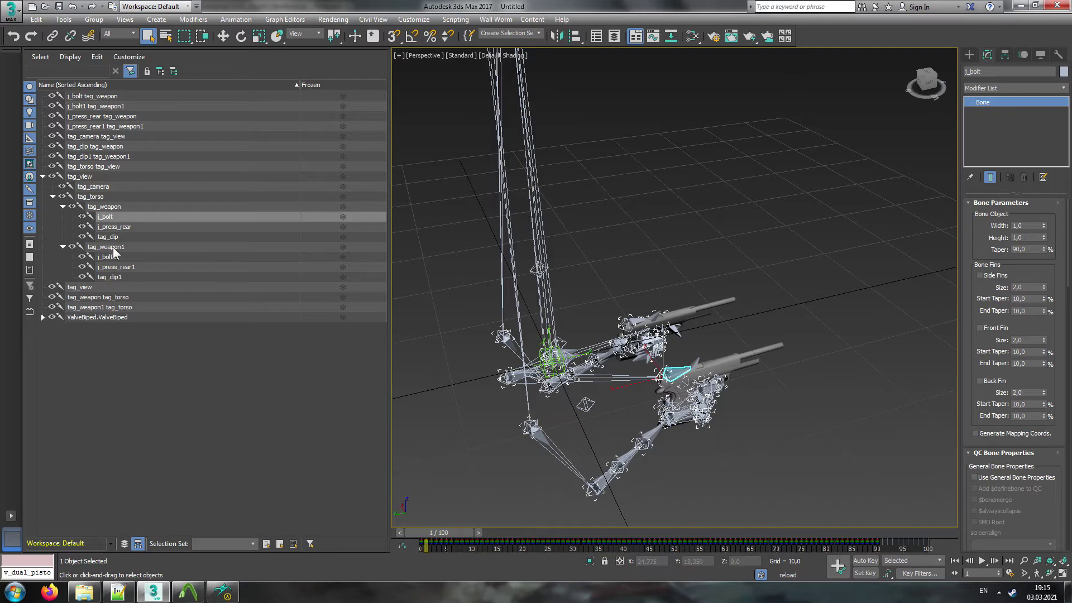
left_click(112, 237)
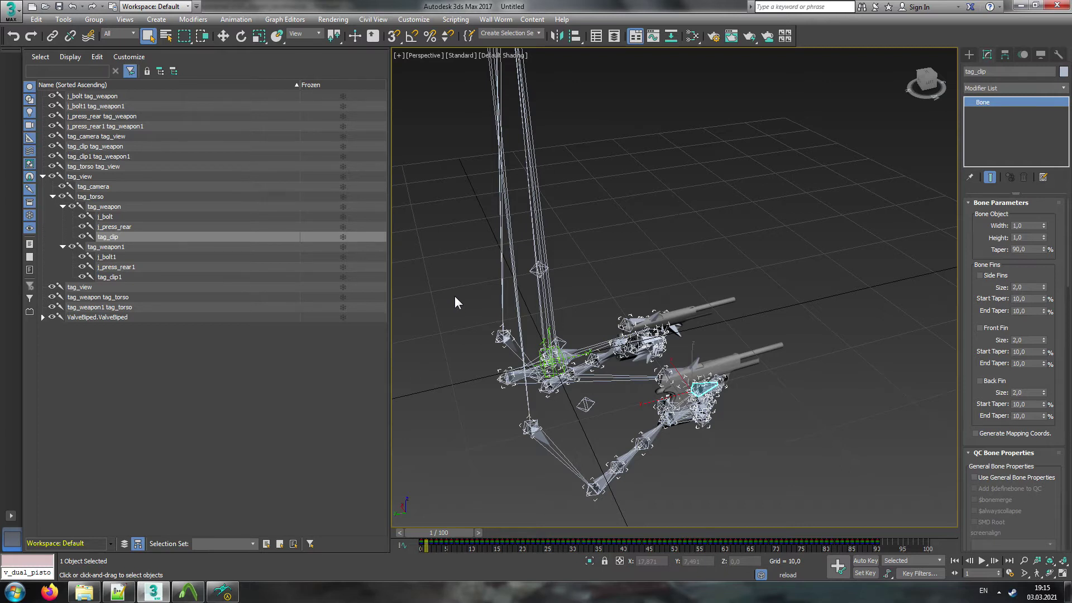
left_click(63, 206)
left_click(63, 216)
left_click(42, 177)
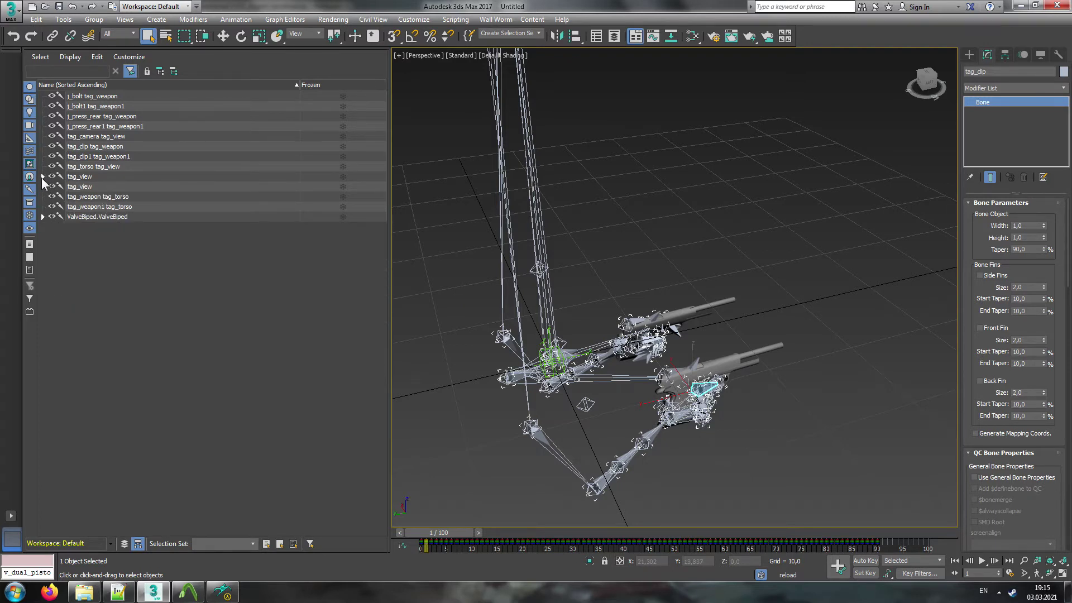
left_click(89, 186)
left_click(90, 207, "shift")
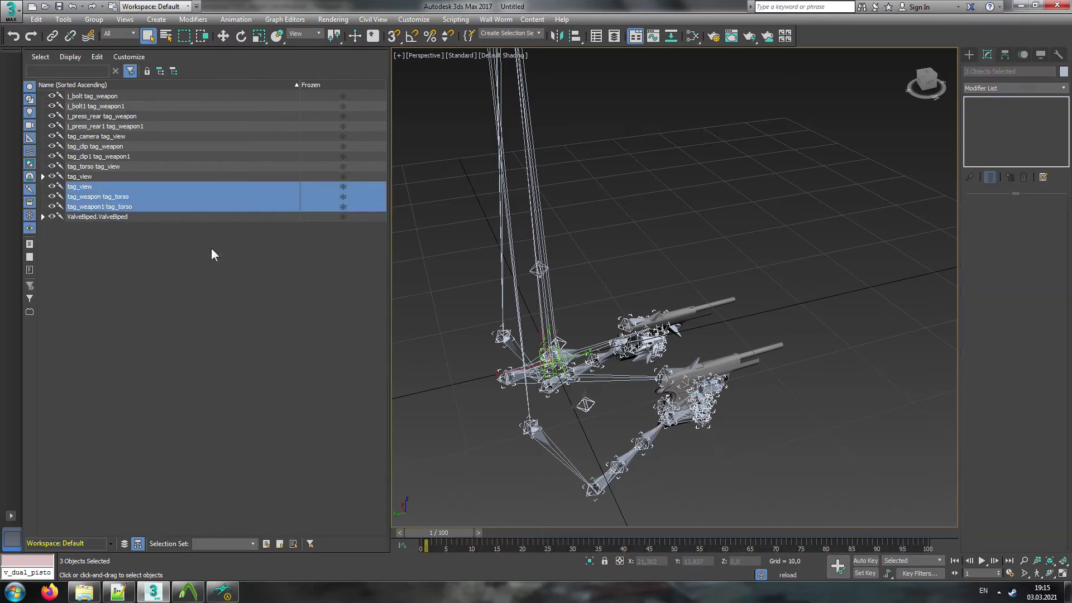
key("Delete")
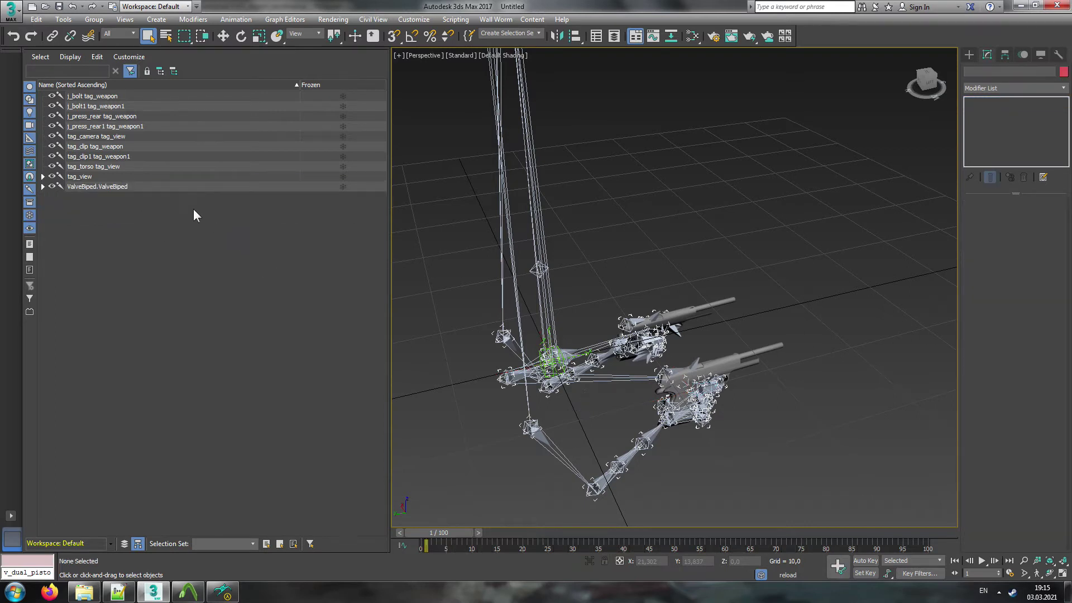
Step: Delete all remaining loose weapon bones from j_bolt tag_weapon through tag_torso tag_view, keeping the tag_view and ValveBiped.ValveBiped hierarchies
left_click(103, 164)
left_click(107, 157)
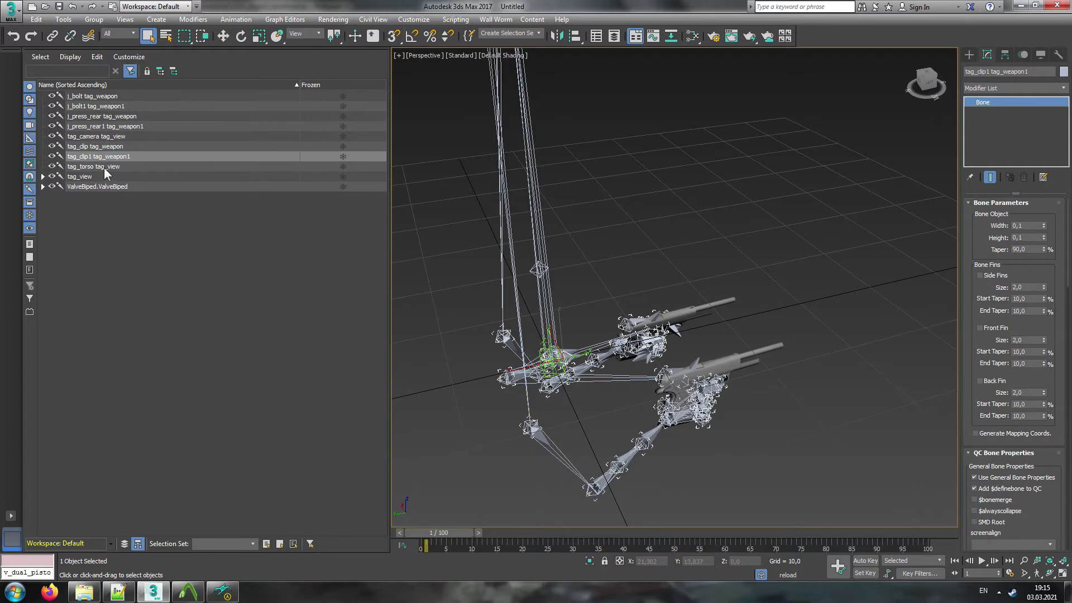
left_click(104, 167)
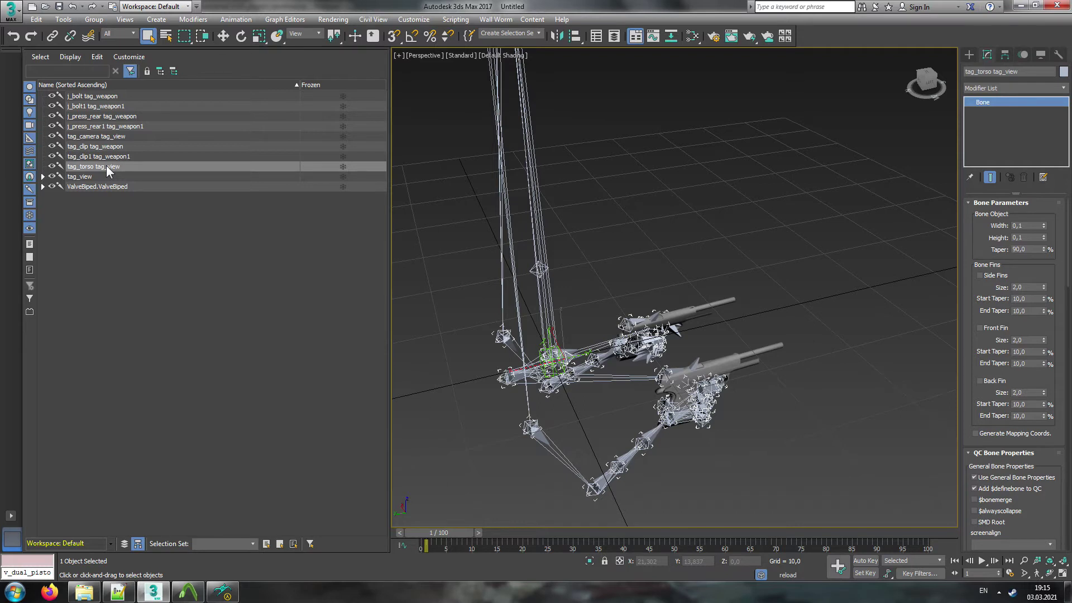
left_click(93, 96, "shift")
key("Delete")
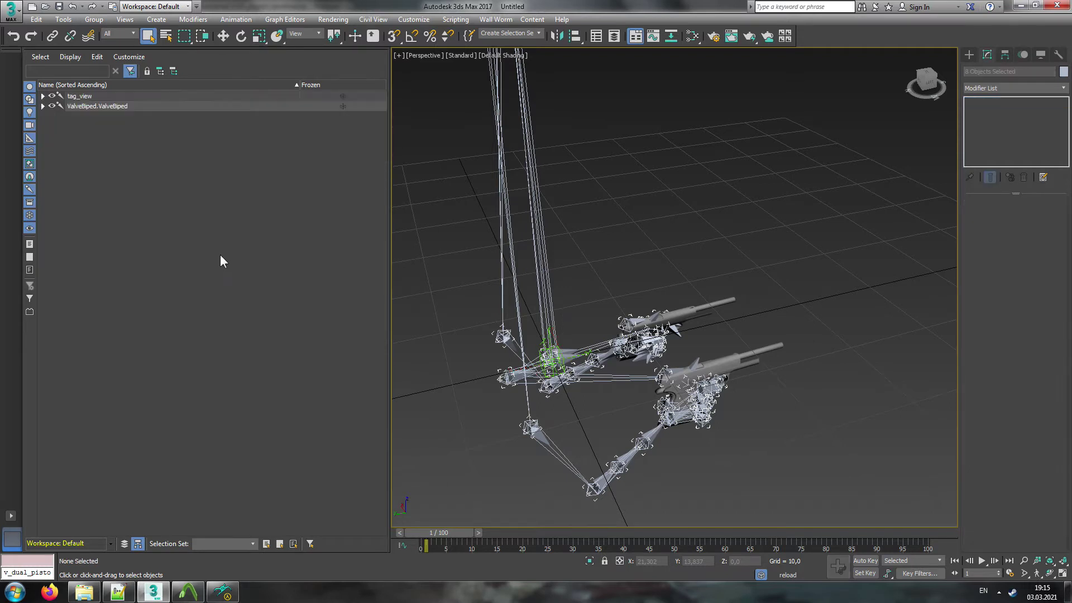
Step: Narrow the scene object list and save the scene as _bo2_tacreload in the L4D2 TLS folder, replacing the existing file
left_click_drag(389, 208, 189, 228)
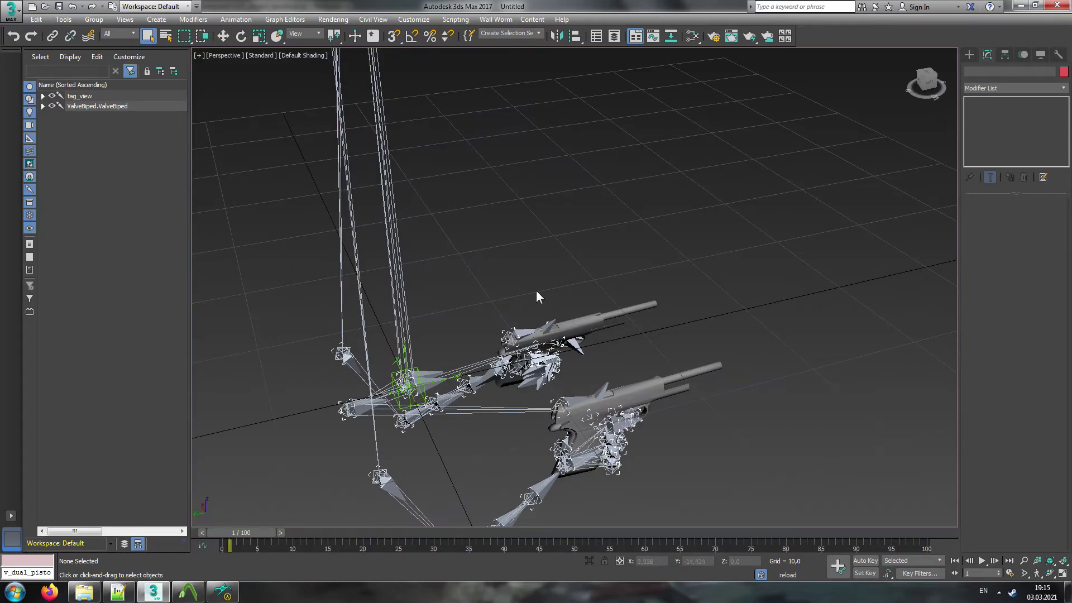
middle_click_drag(536, 290, 529, 261)
left_click(10, 10)
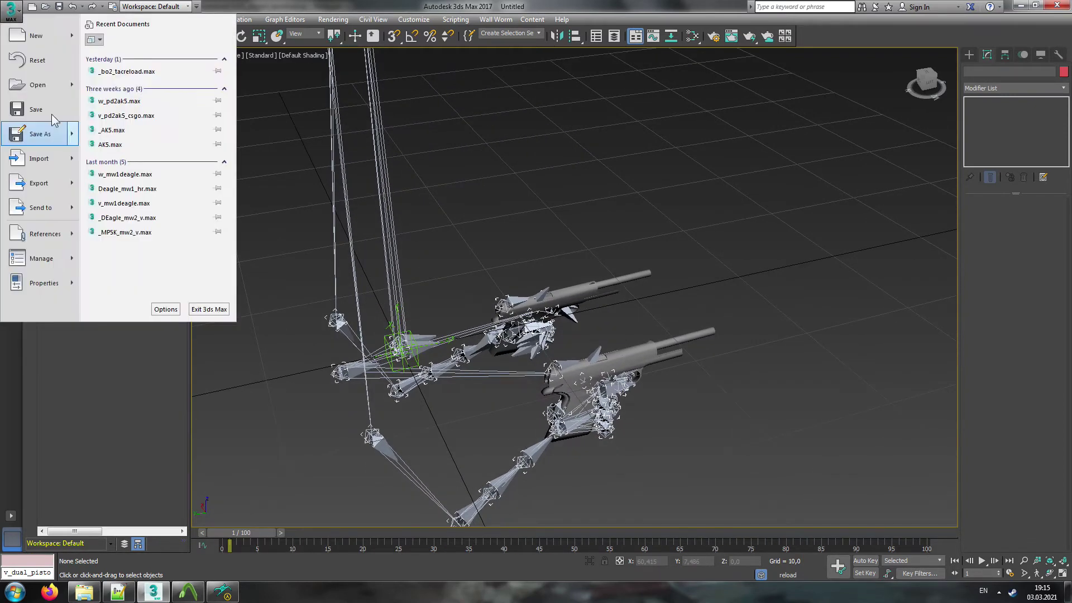
left_click(45, 138)
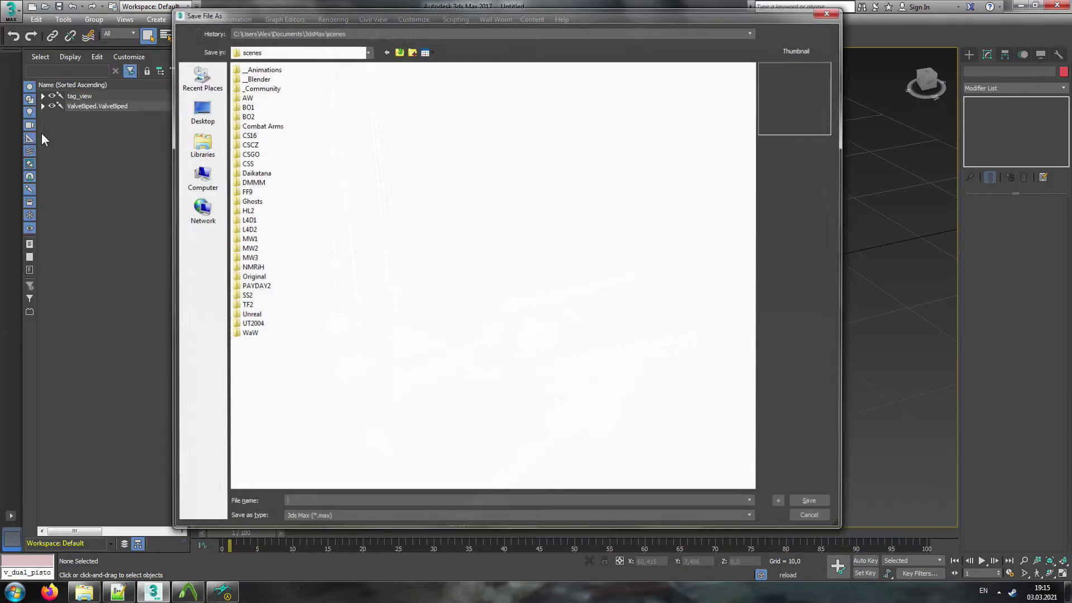
double_click(249, 230)
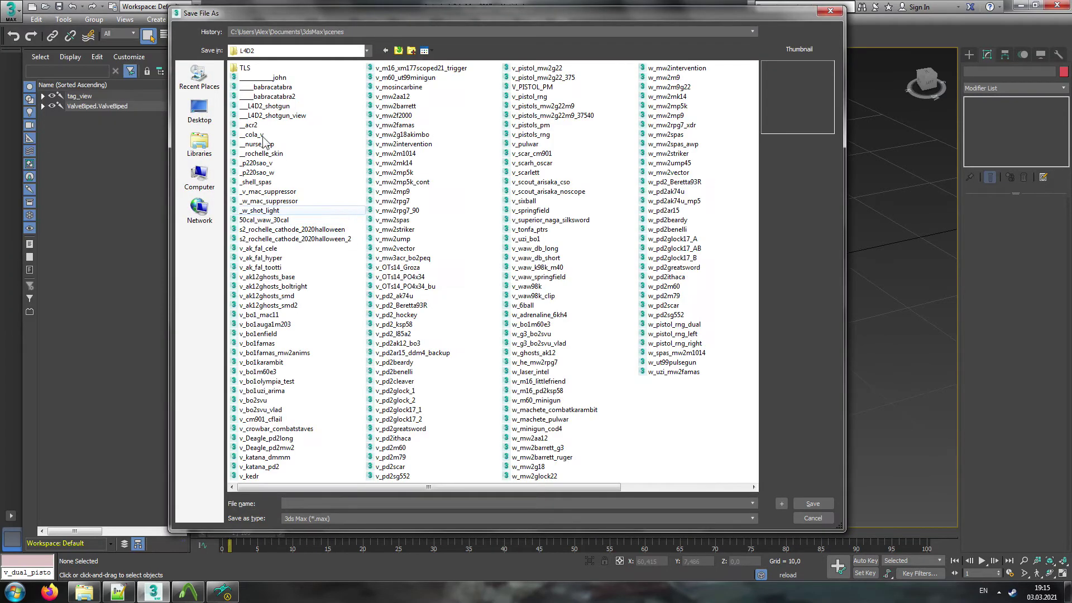
double_click(244, 67)
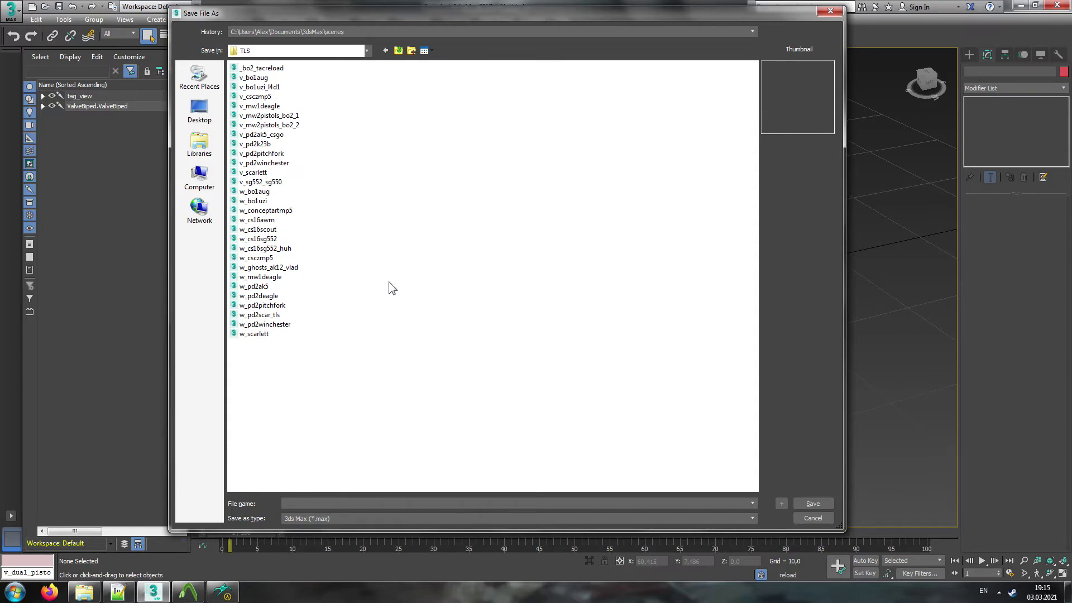
left_click(273, 69)
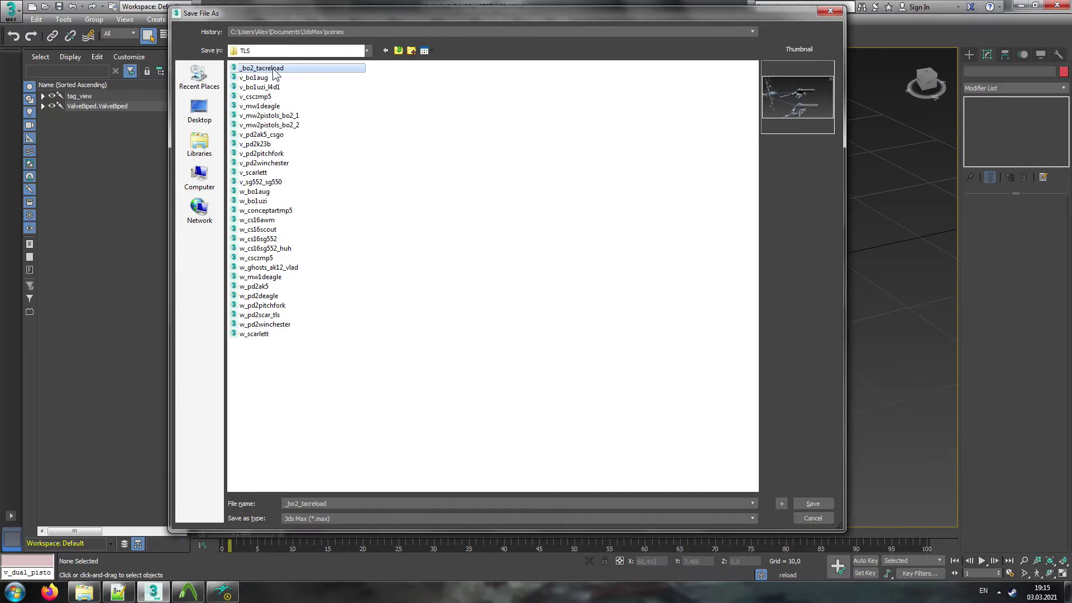
left_click(804, 504)
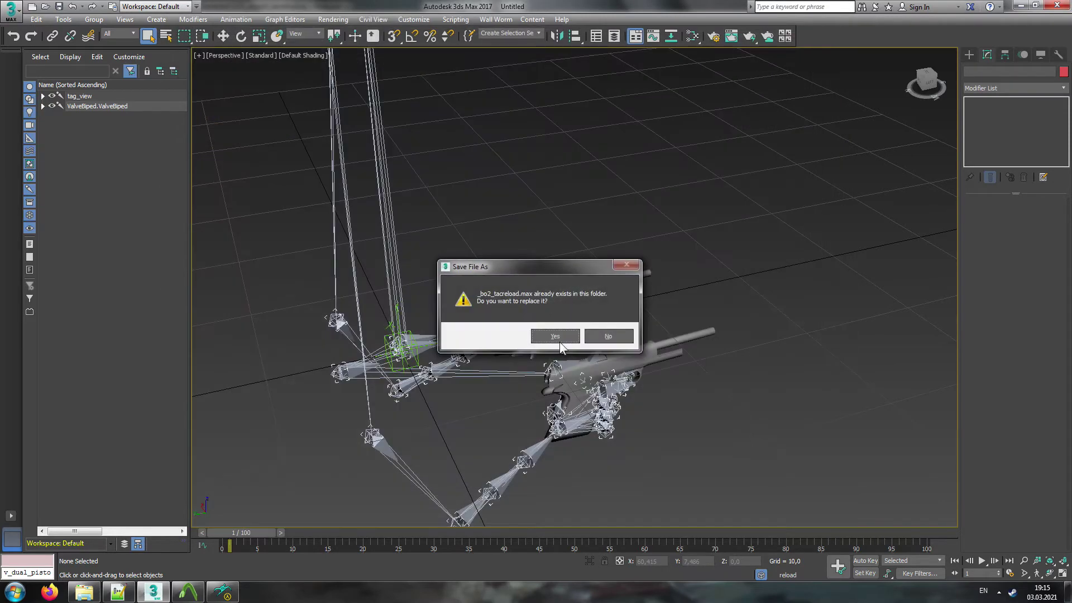
left_click(559, 335)
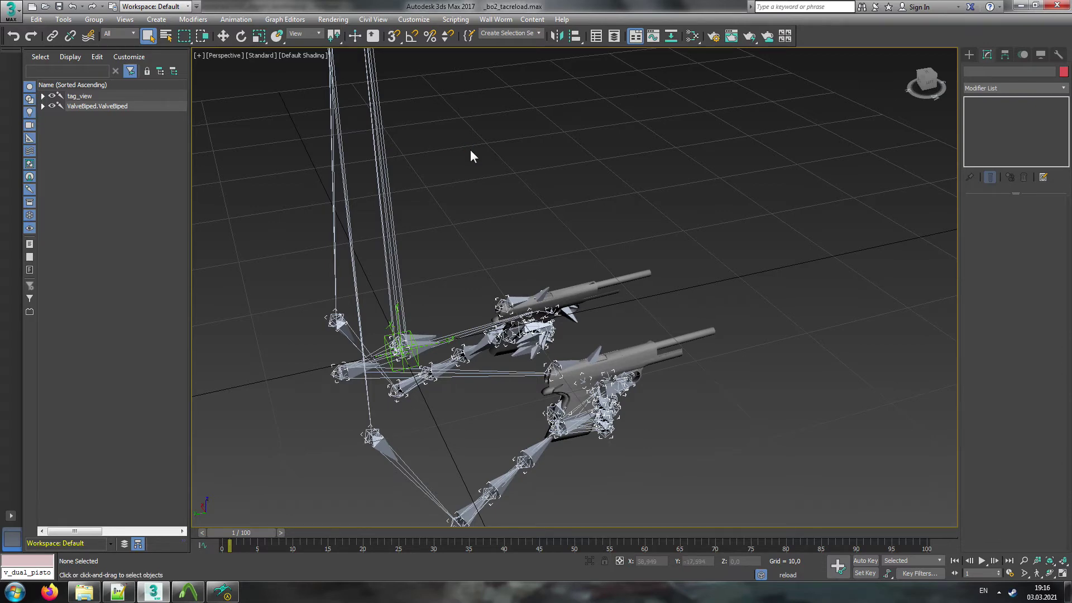
Step: Expand the tag_view hierarchy down to both weapon branches and select the j_bolt bone under tag_weapon
middle_click_drag(470, 149, 437, 127)
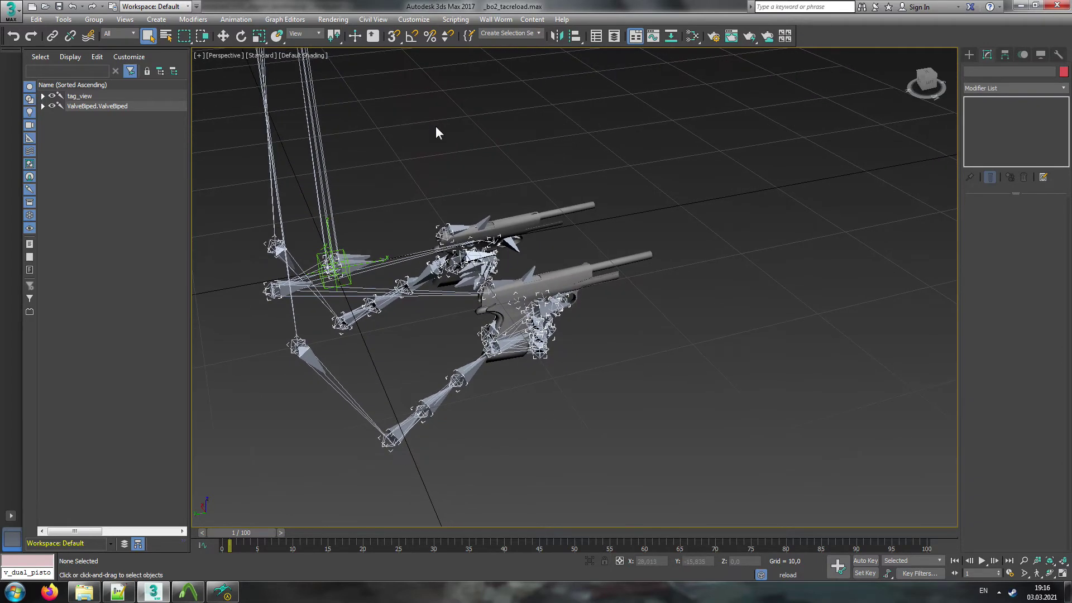
left_click(42, 96)
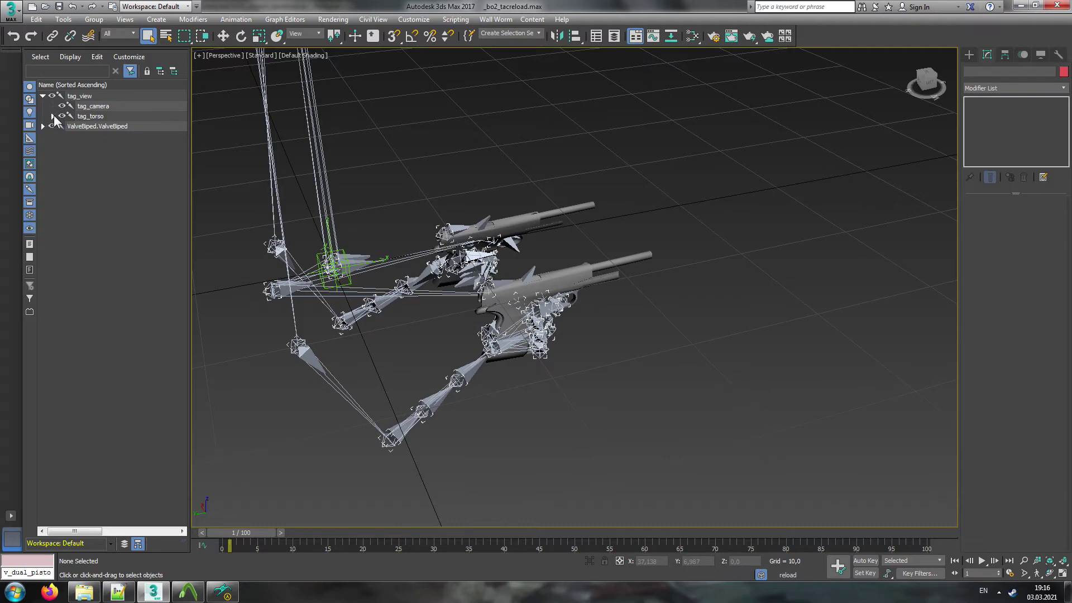
left_click(52, 115)
left_click(62, 126)
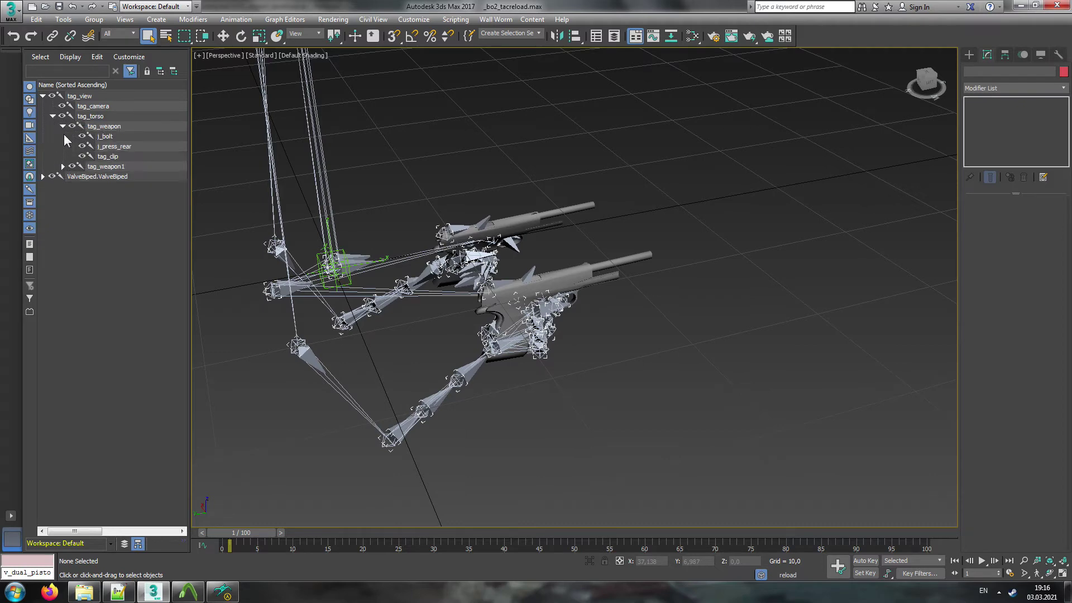
left_click(63, 167)
left_click(103, 138)
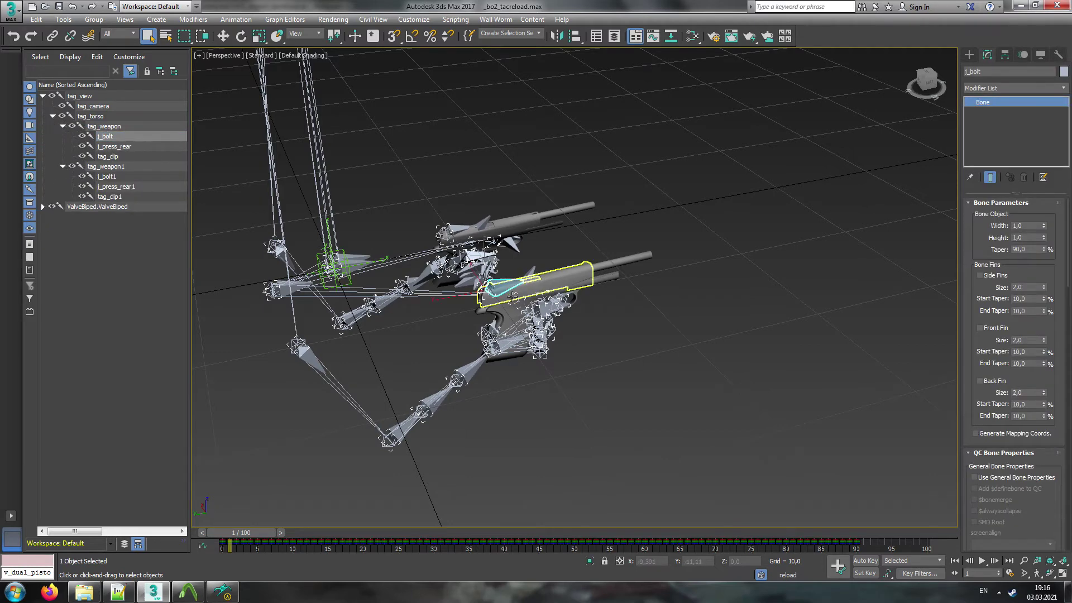
middle_click_drag(518, 289, 450, 278)
scroll(449, 278, "up", 8)
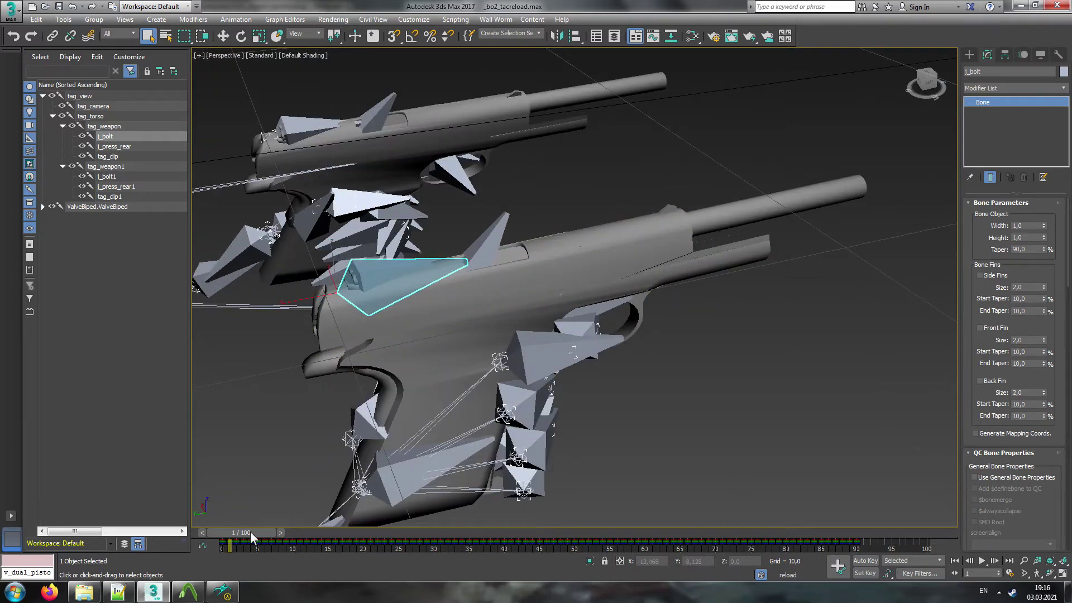
Step: Scrub the reload animation to frame 46 and examine the slide position at the j_bolt bone from several angles
left_click_drag(250, 531, 552, 535)
scroll(297, 401, "down", 5)
key("q")
middle_click_drag(509, 507, 579, 279)
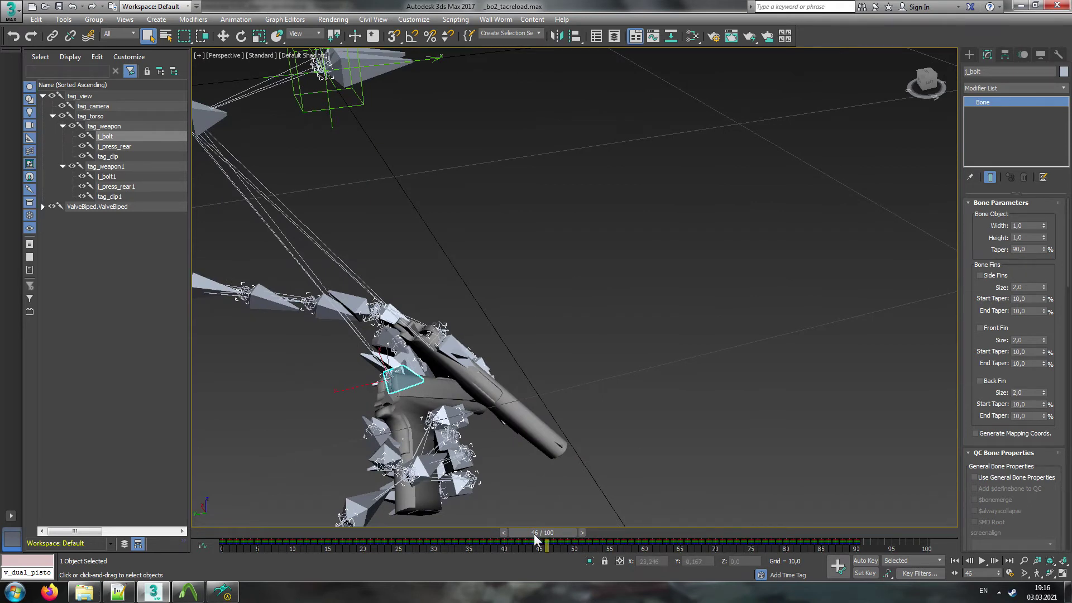
left_click_drag(924, 83, 858, 84)
middle_click_drag(816, 286, 752, 301)
scroll(631, 375, "up", 6)
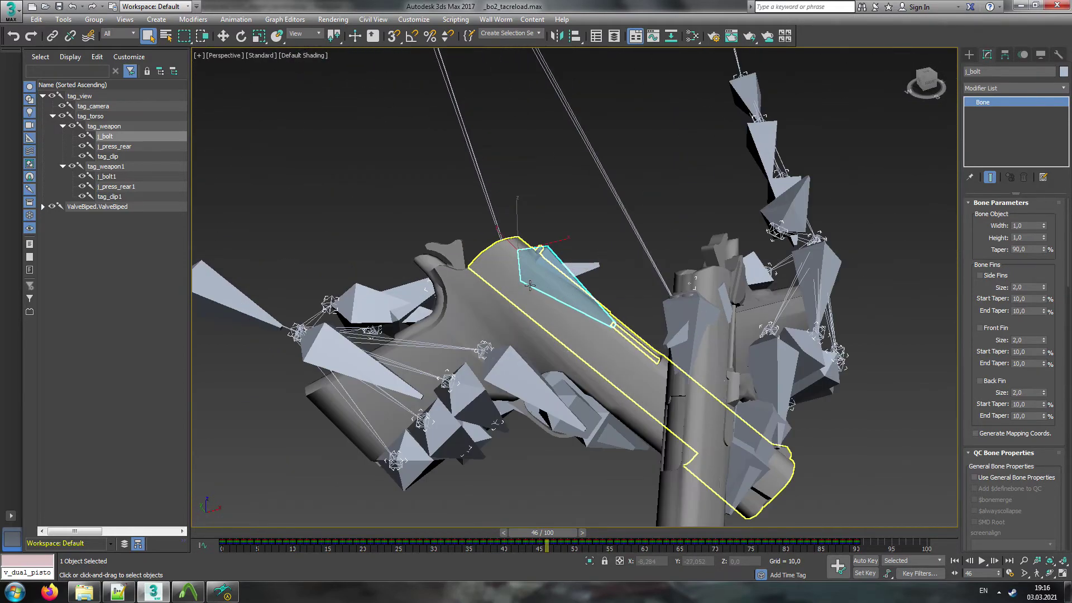
scroll(614, 352, "down", 5)
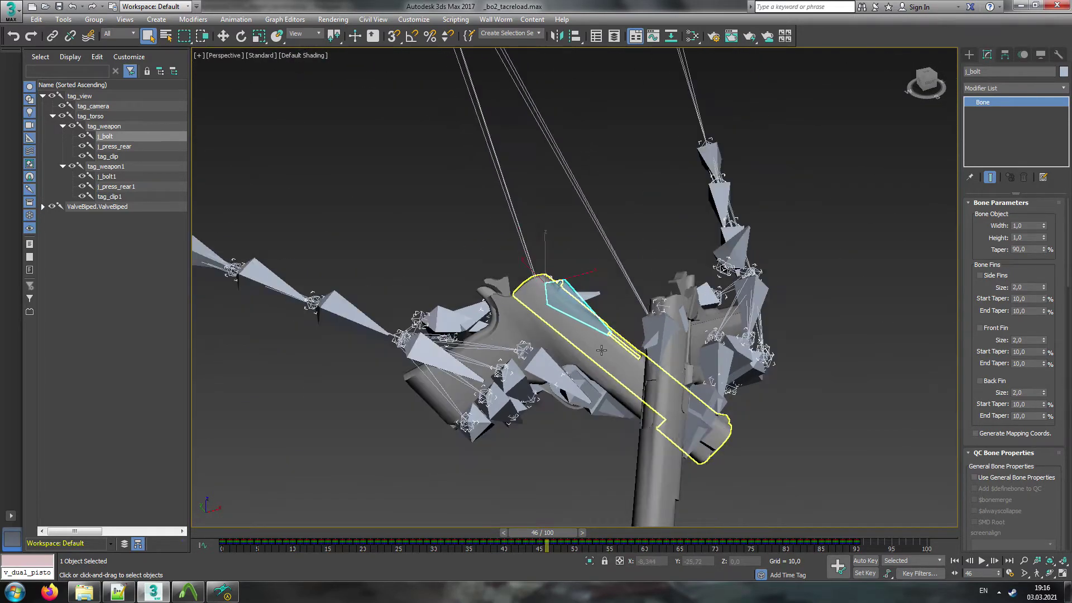
middle_click_drag(779, 144, 725, 247)
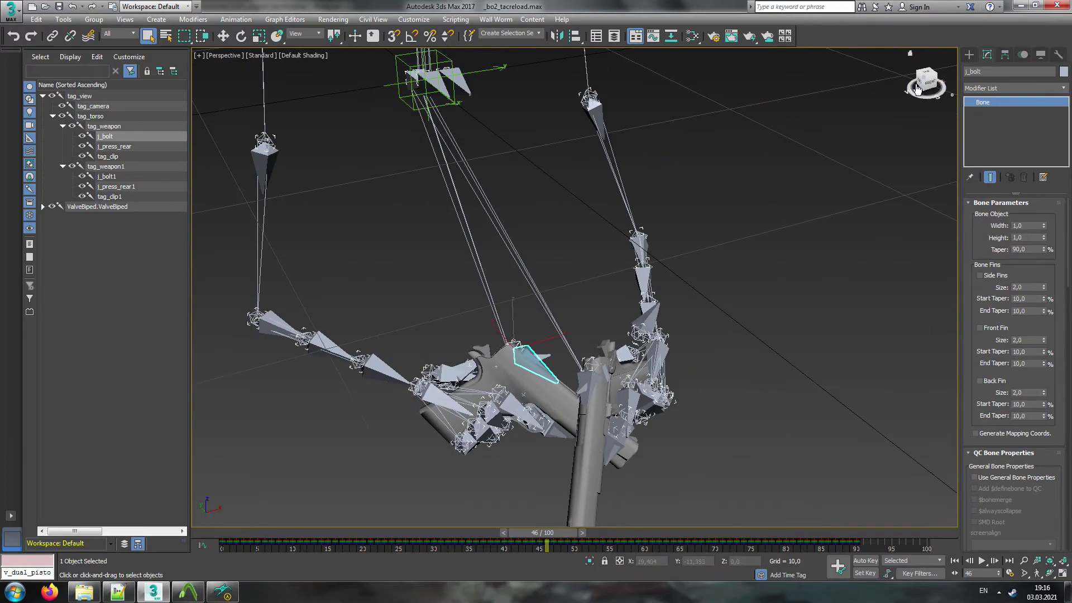
left_click_drag(921, 85, 942, 87)
middle_click_drag(620, 225, 684, 244)
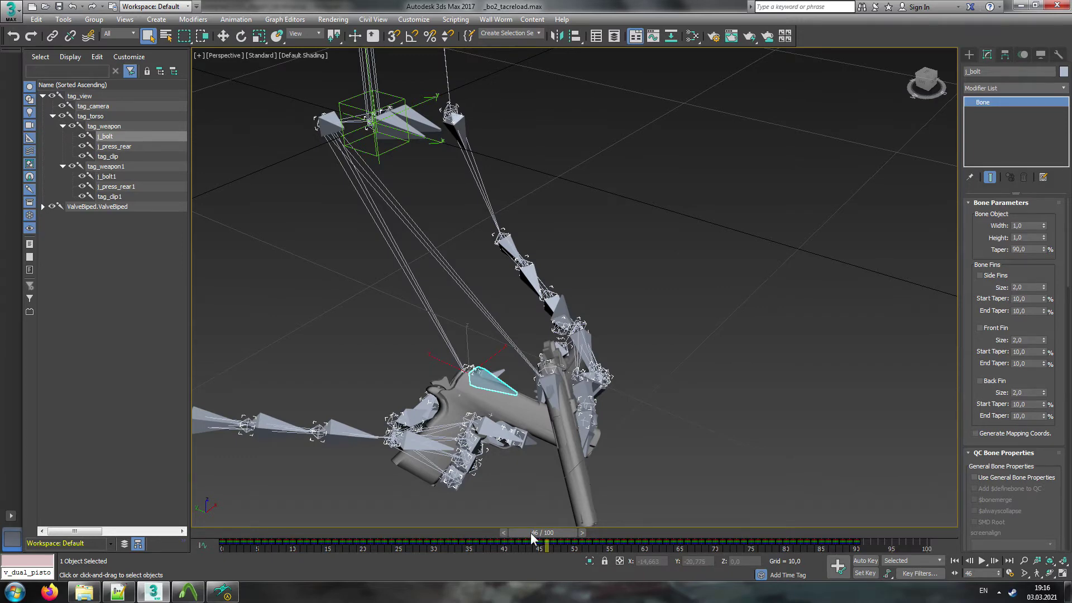
Step: Return to frame 1 and create a j_bolt key for position, rotation and scale with source time 46 and destination time 1
left_click_drag(531, 533, 232, 553)
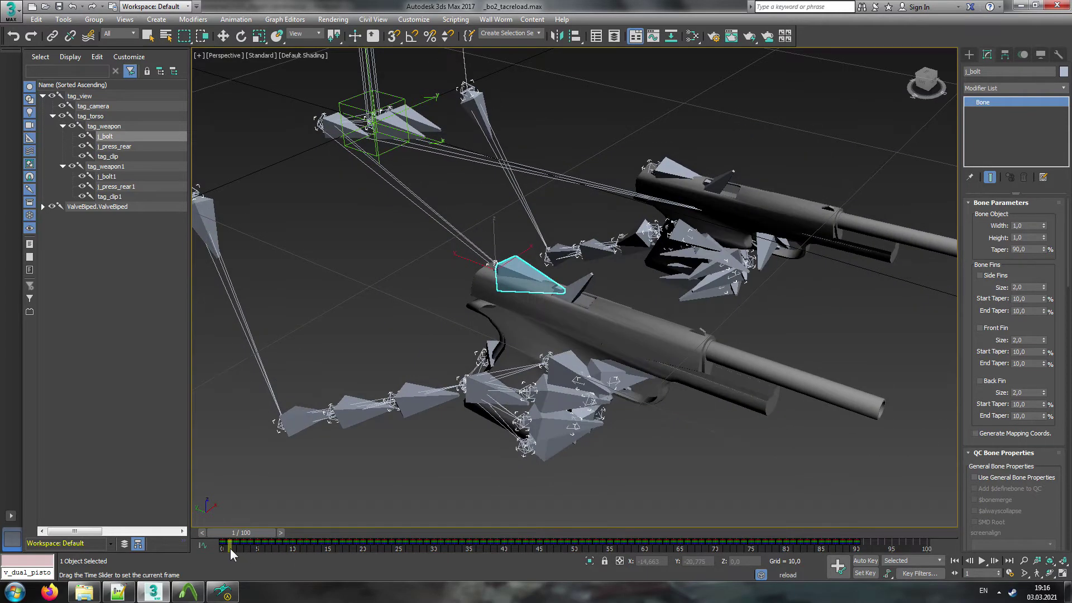
key("q")
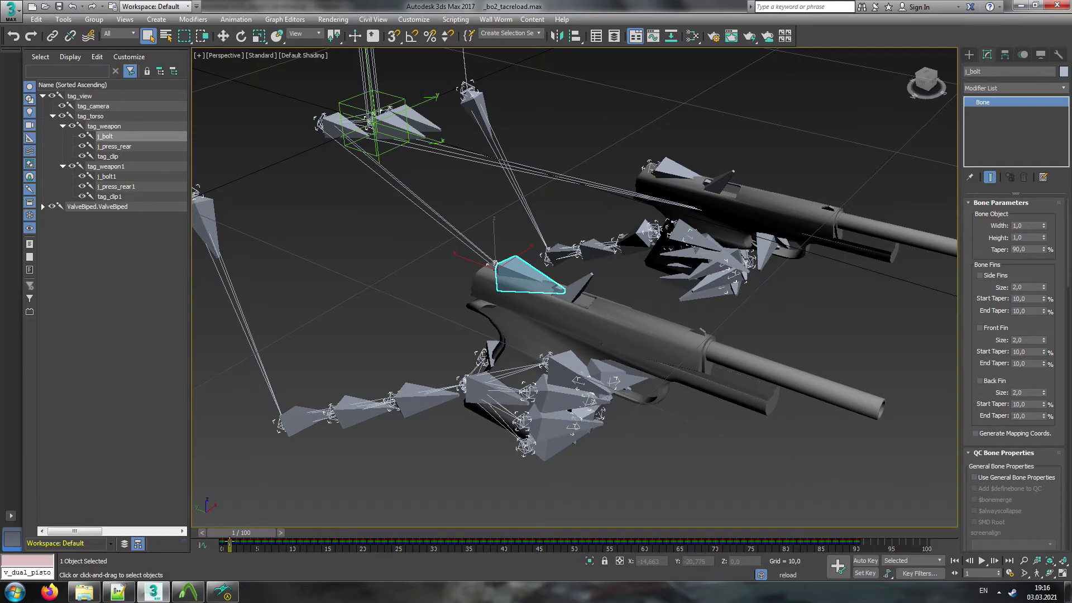
right_click(230, 543)
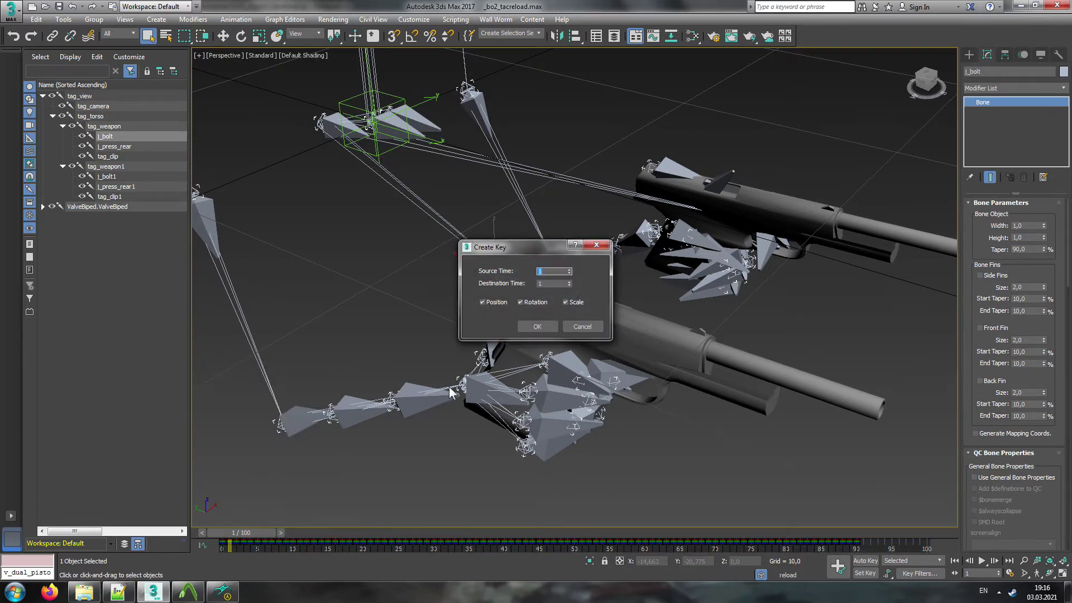
left_click_drag(539, 252, 698, 237)
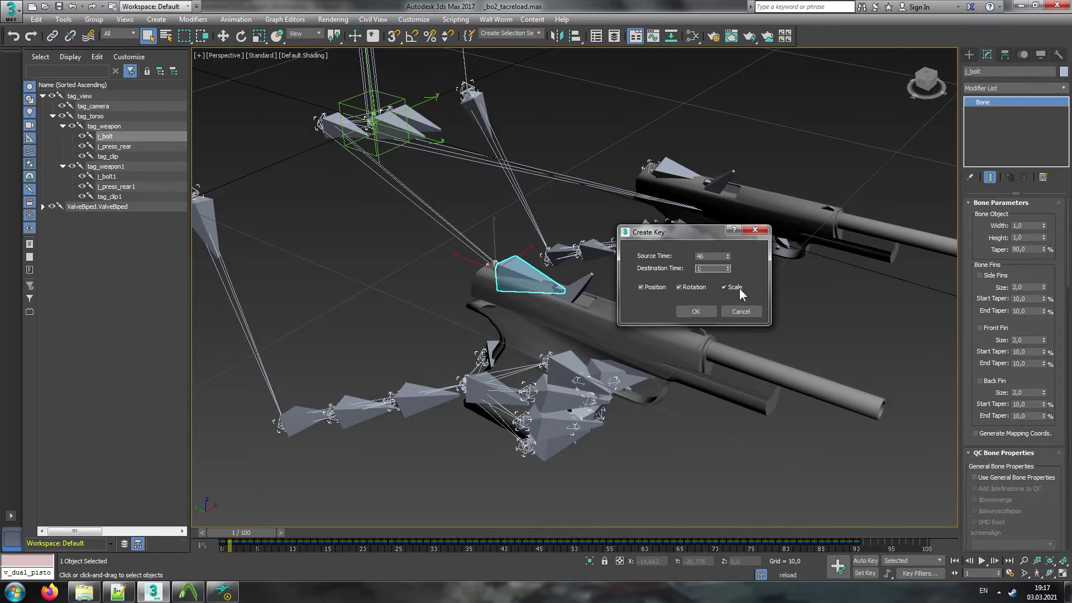
left_click(698, 310)
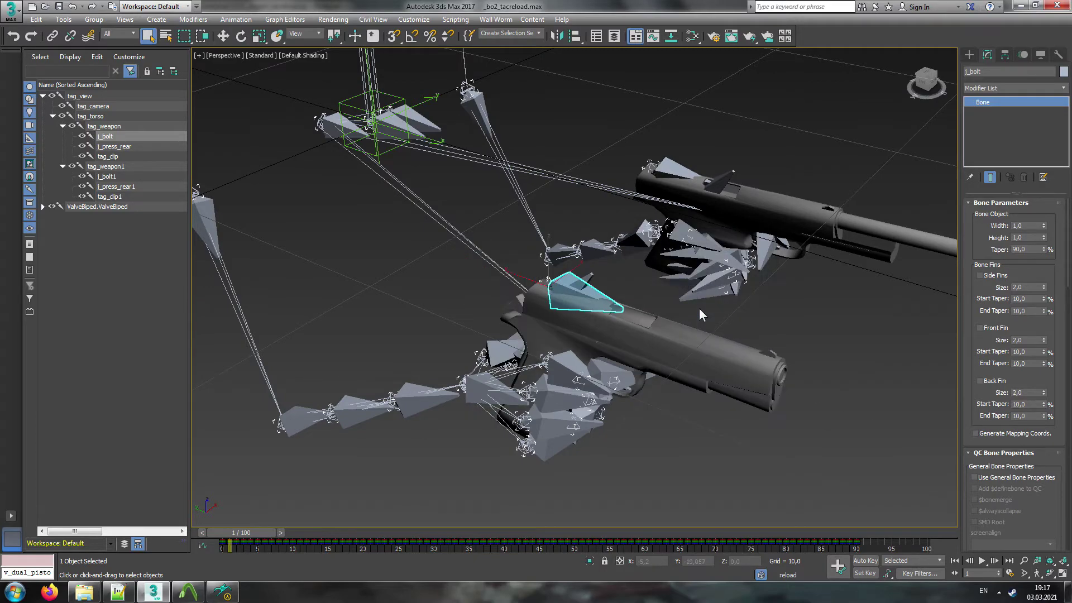
Step: Delete the j_bolt animation keys between frames 1 and 45 and move the timeline to frame 45
left_click(925, 85)
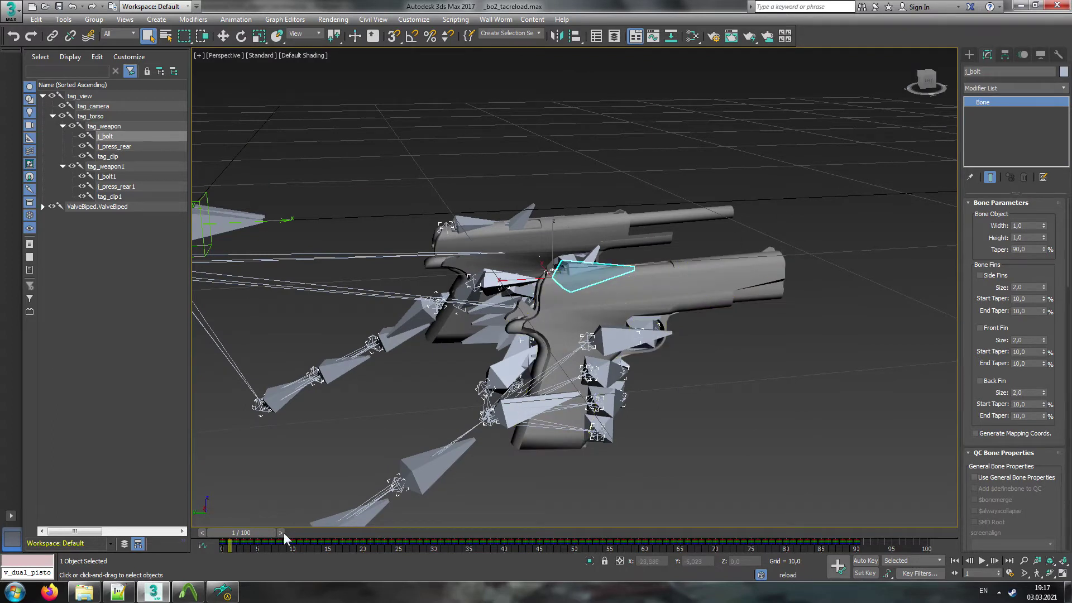
mouse_move(234, 532)
left_mouse_down()
mouse_move(539, 544)
mouse_move(232, 545)
mouse_move(237, 533)
mouse_move(280, 537)
mouse_move(235, 536)
mouse_move(238, 549)
left_mouse_up()
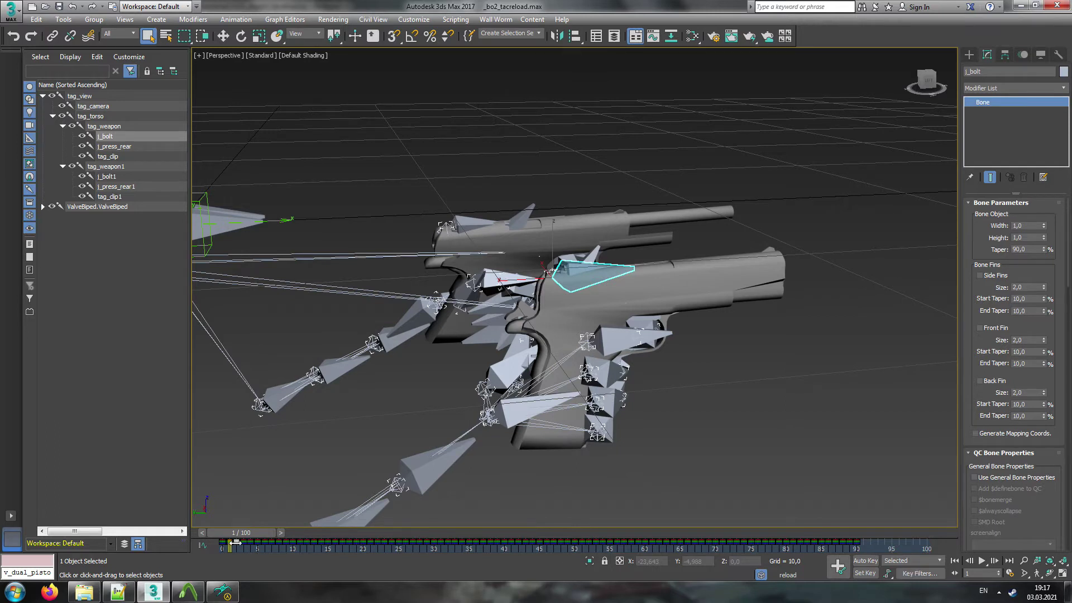
mouse_move(240, 544)
left_mouse_down()
mouse_move(255, 533)
mouse_move(237, 532)
left_mouse_up()
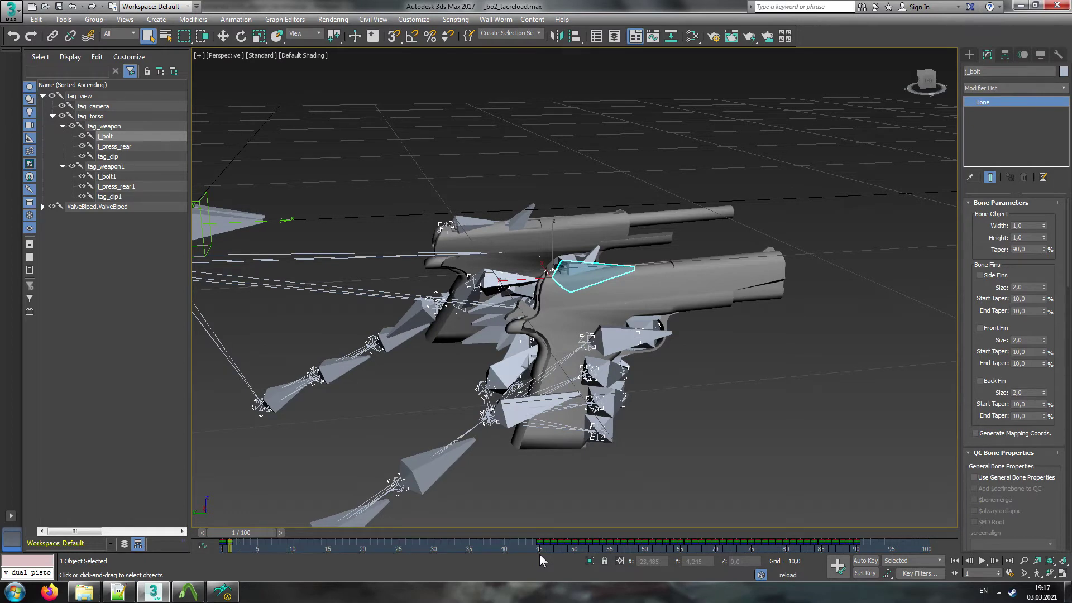
left_click_drag(250, 531, 548, 532)
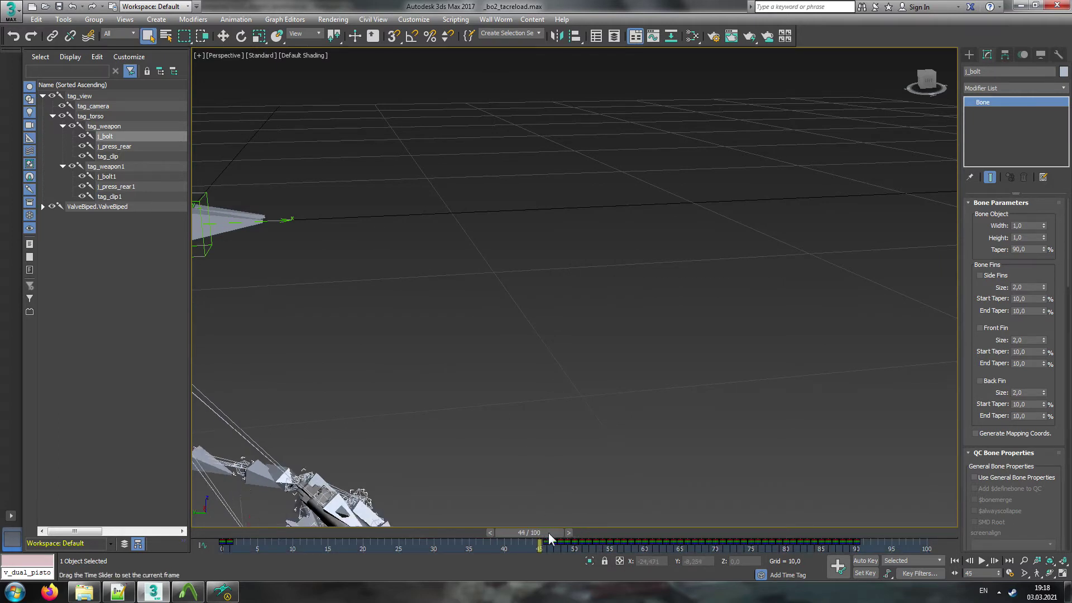
Step: Scrub the reload animation to frame 46, check the slide at the j_bolt bone, and return to frame 1
left_click_drag(548, 533, 555, 533)
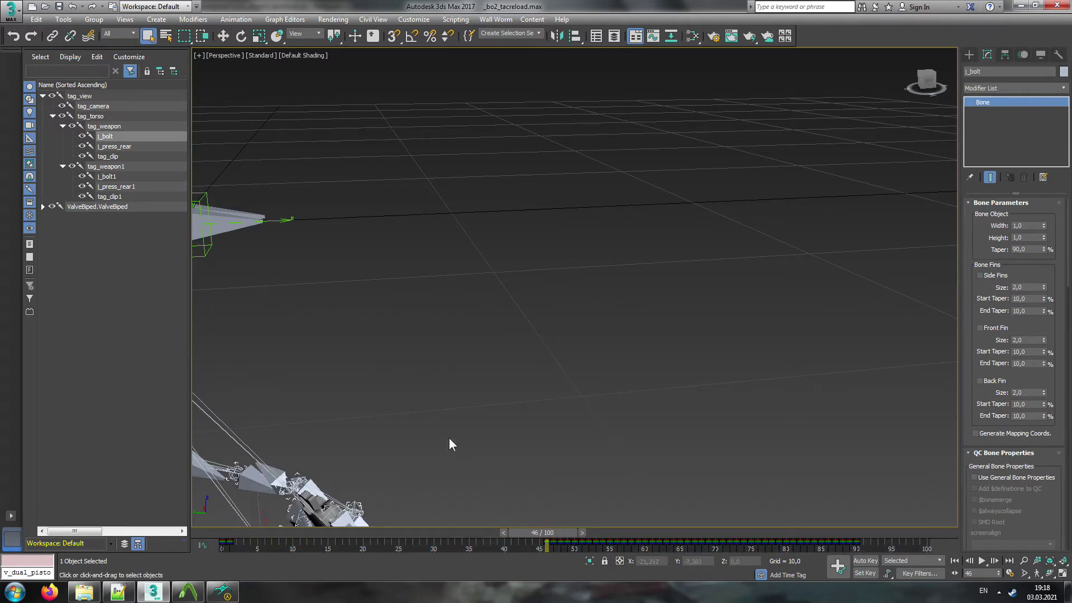
middle_click_drag(450, 443, 515, 316)
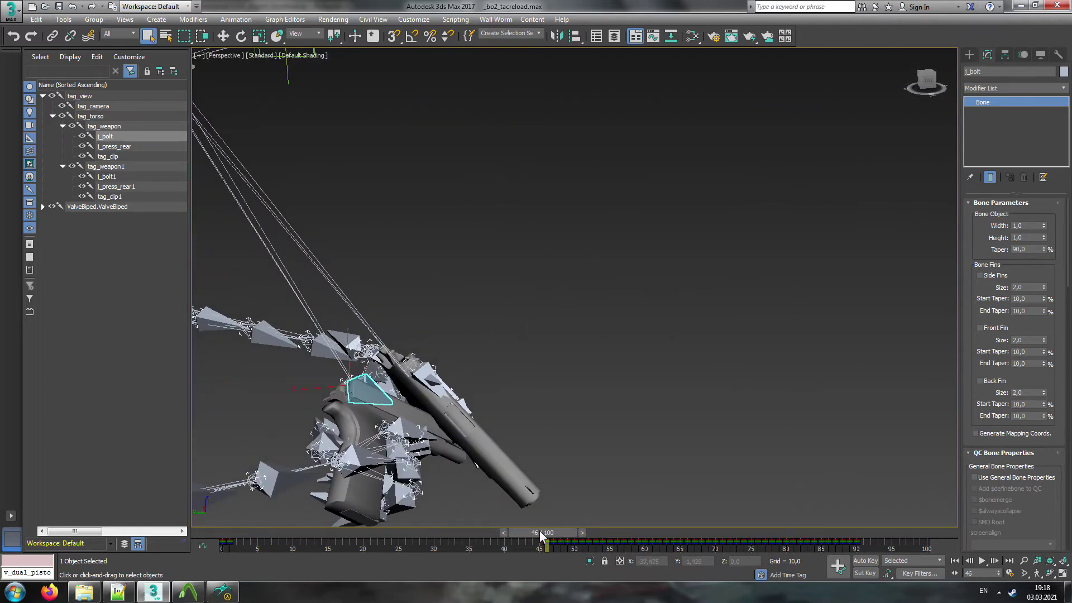
left_click_drag(546, 533, 238, 519)
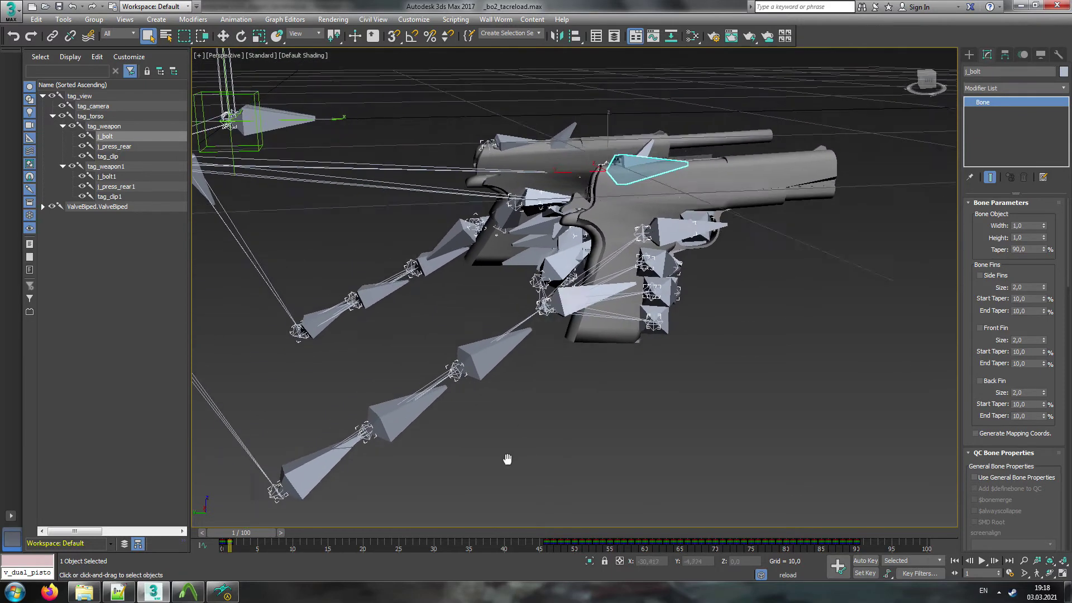
Step: Select the j_bolt1 bone on the other pistol and create its position, rotation and scale key with destination time 1
middle_click_drag(535, 422, 581, 437, "alt")
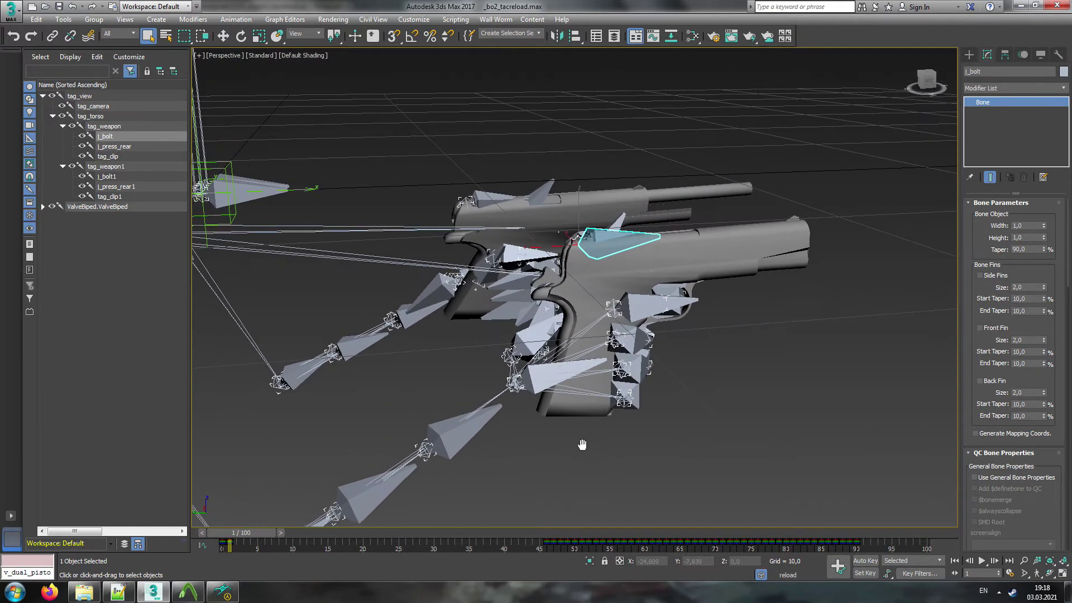
left_click(487, 193)
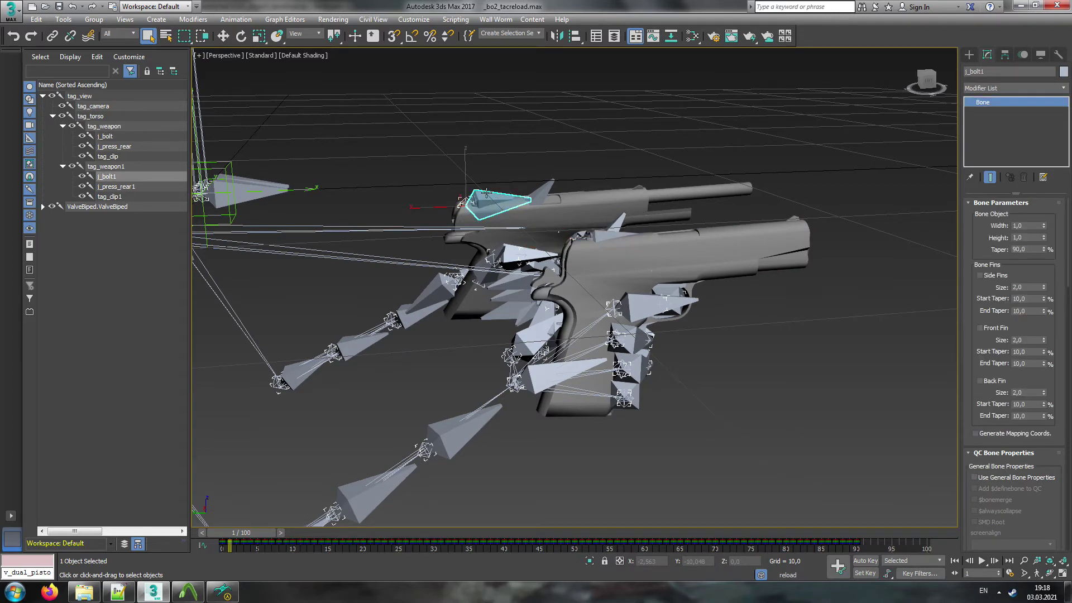
right_click(232, 535)
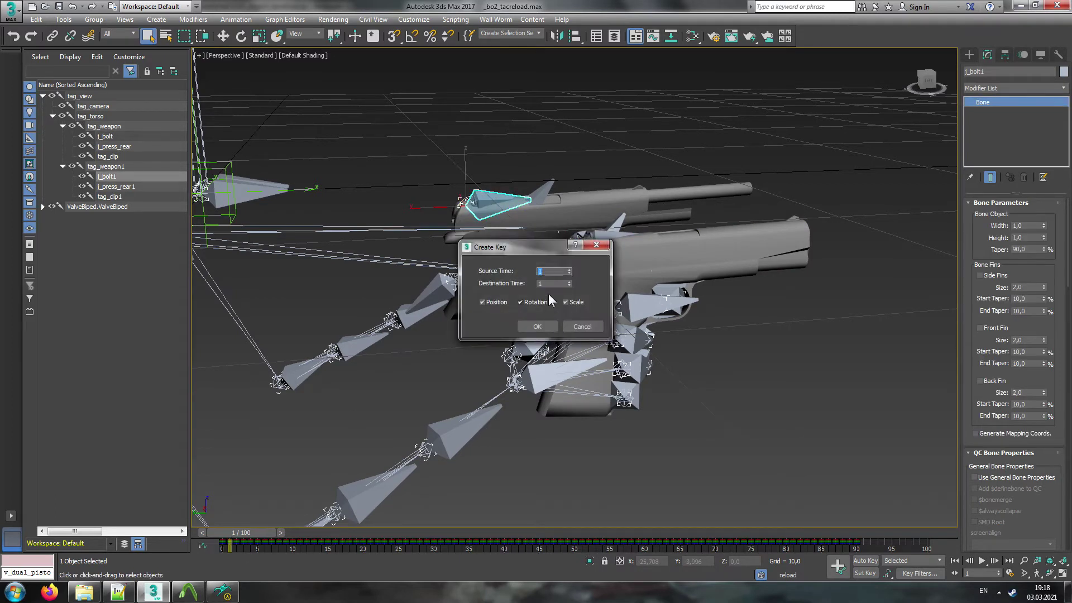
left_click(537, 327)
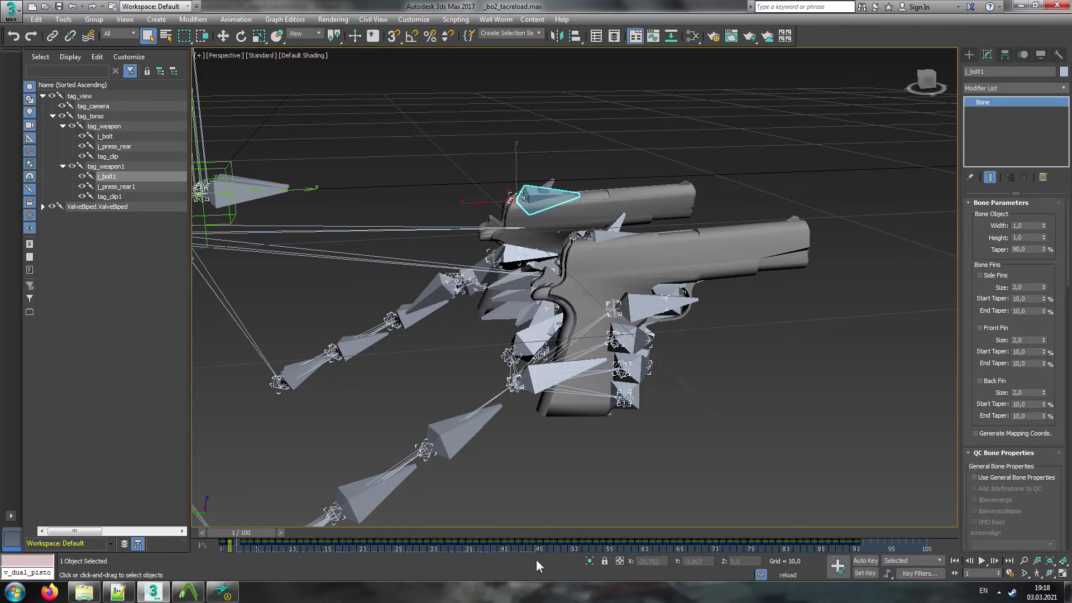
Step: Delete the j_bolt1 animation keys between frames 1 and 45
left_click_drag(536, 560, 541, 558)
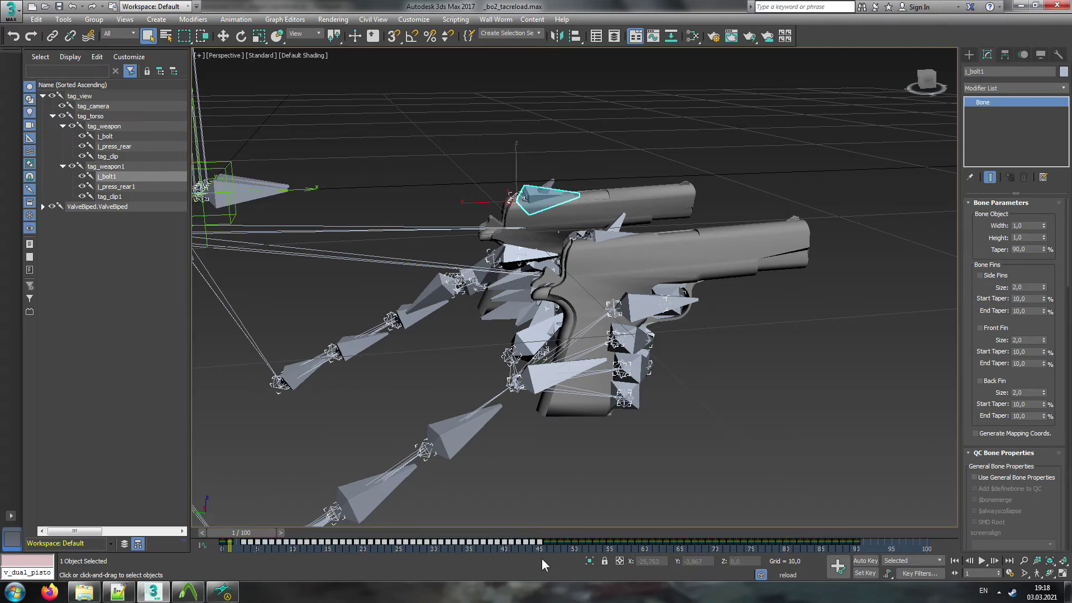
left_click(541, 558)
mouse_move(248, 532)
left_mouse_down()
mouse_move(560, 541)
mouse_move(246, 542)
left_mouse_up()
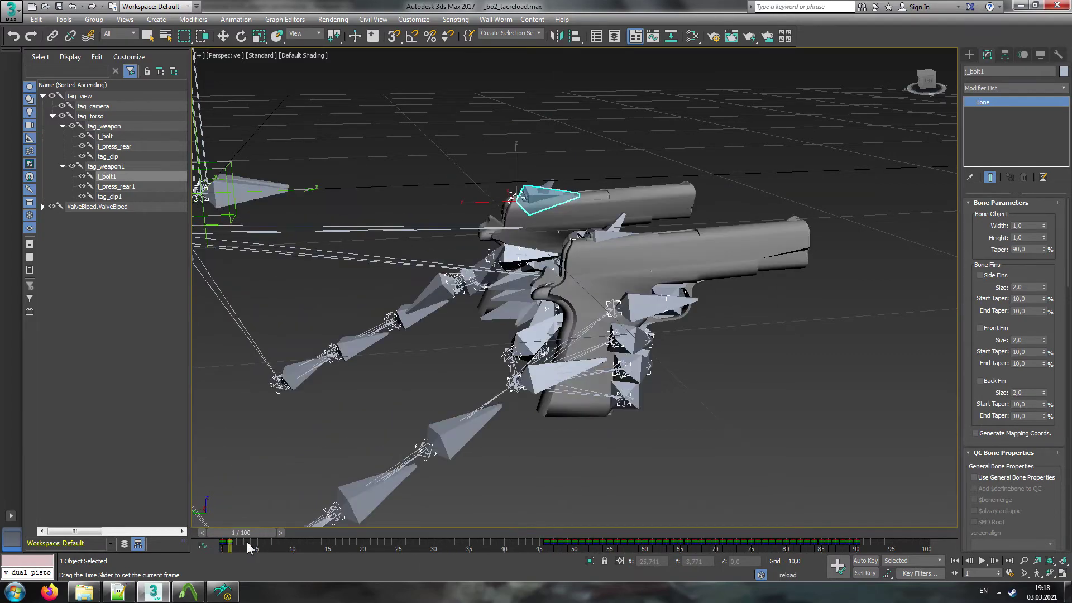
Step: Play back the reload animation to check both slides, stop it, and view the rig from behind
left_click(980, 561)
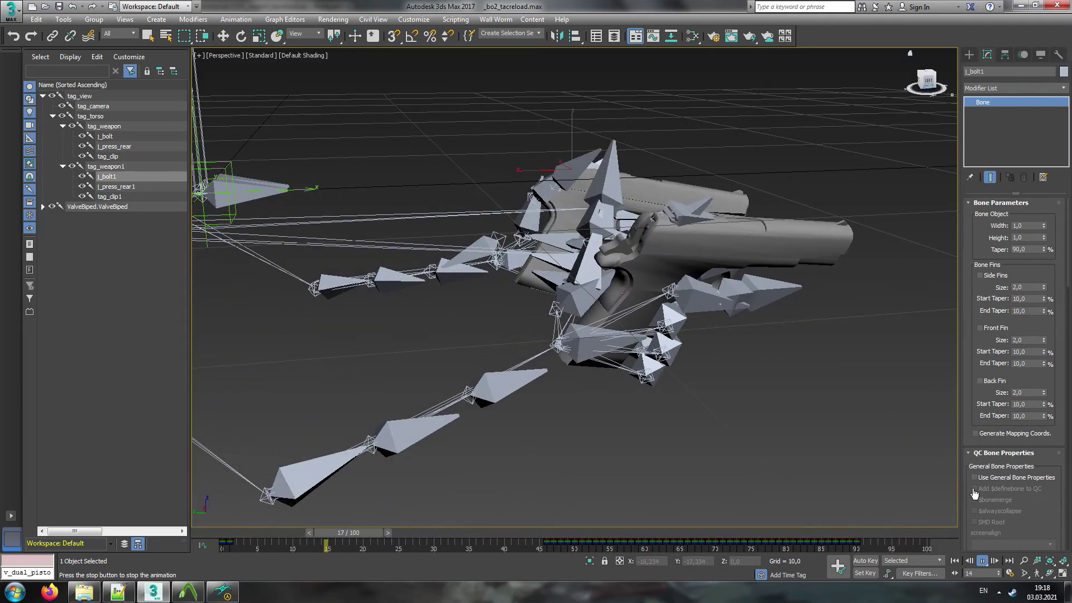
left_click(983, 561)
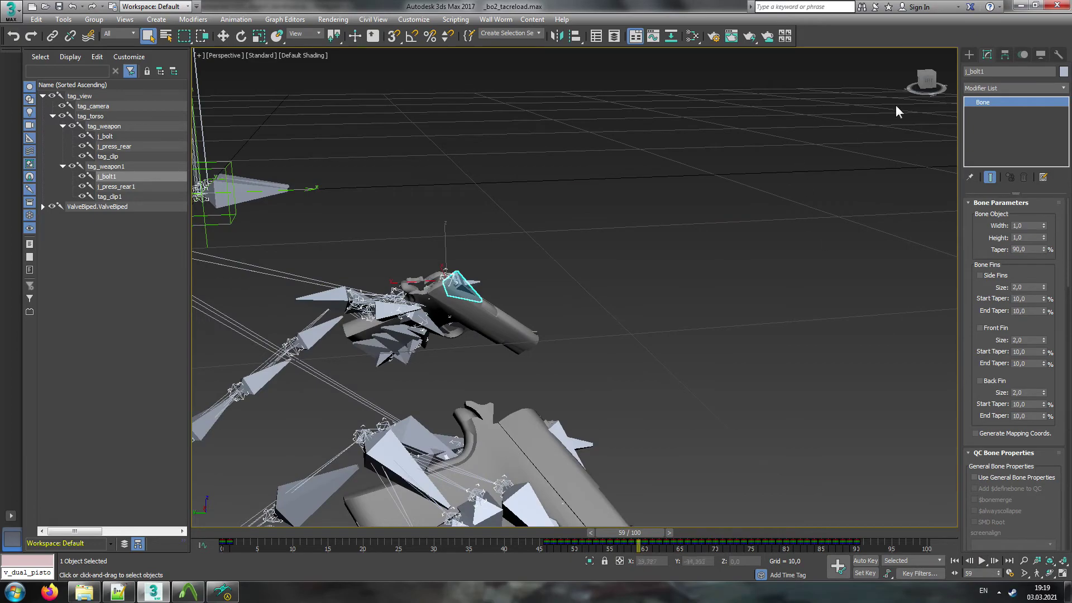
left_click_drag(922, 89, 890, 106)
middle_click_drag(742, 126, 696, 283)
scroll(567, 349, "up", 6)
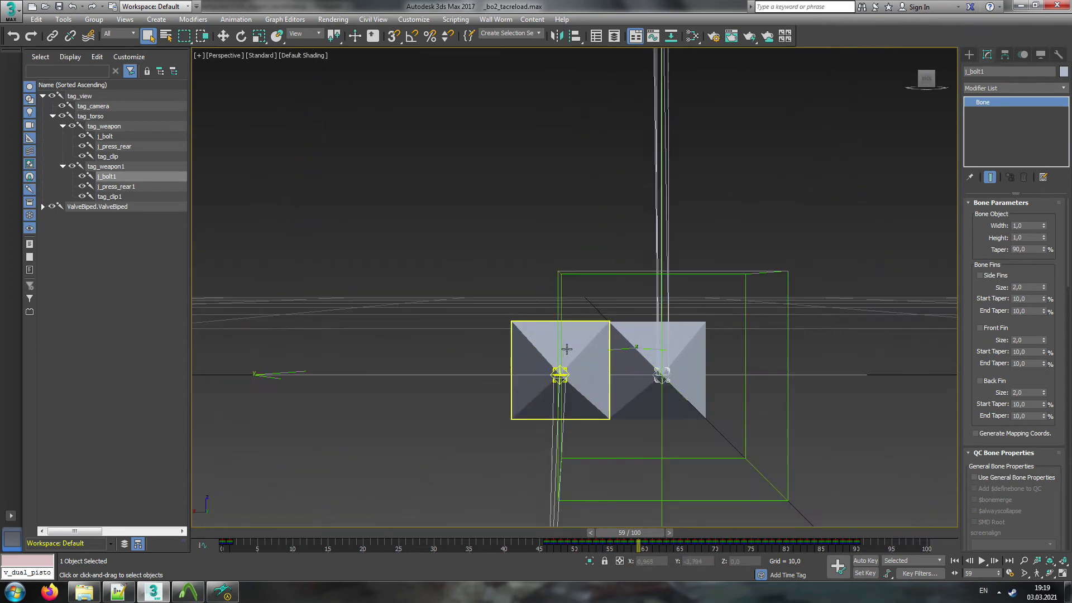
scroll(567, 349, "up", 3)
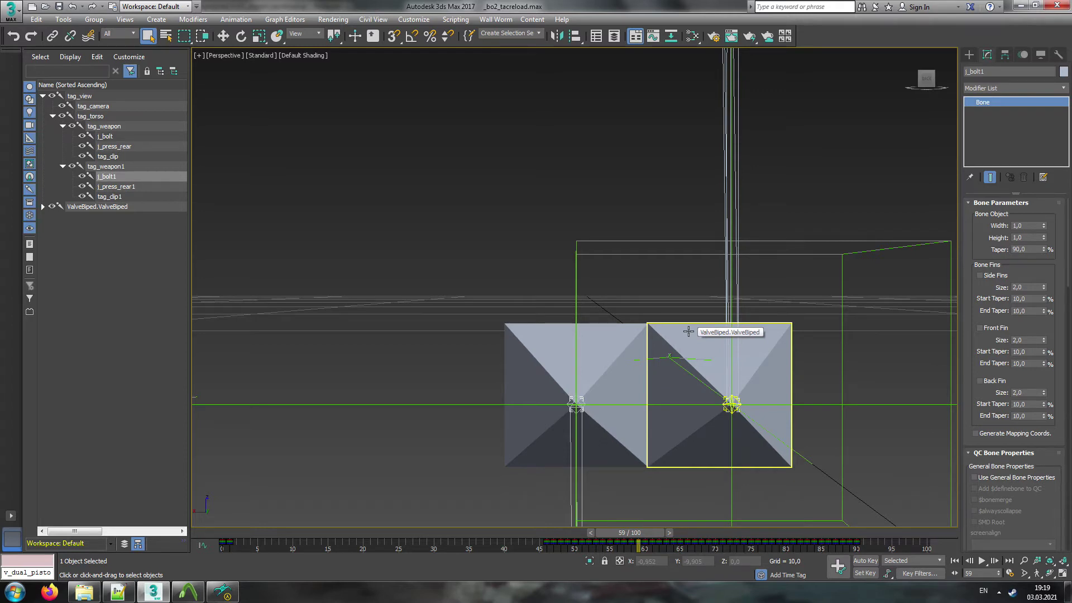
middle_click_drag(503, 233, 405, 290)
Step: Return to frame 1, clear the selection and replay the reload animation from behind both pistols
left_click_drag(625, 533, 231, 534)
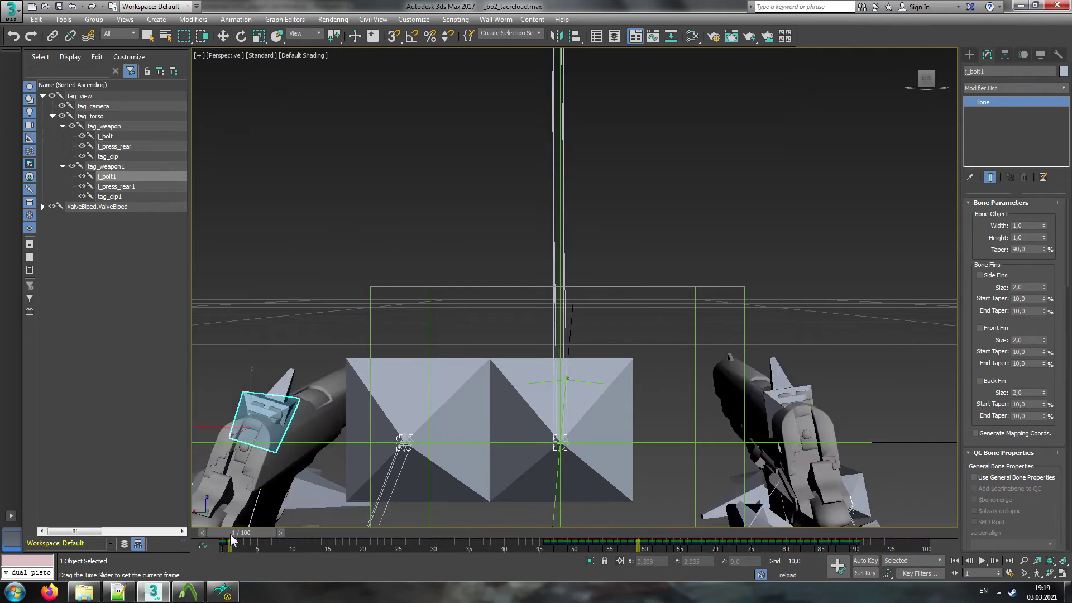
key("q")
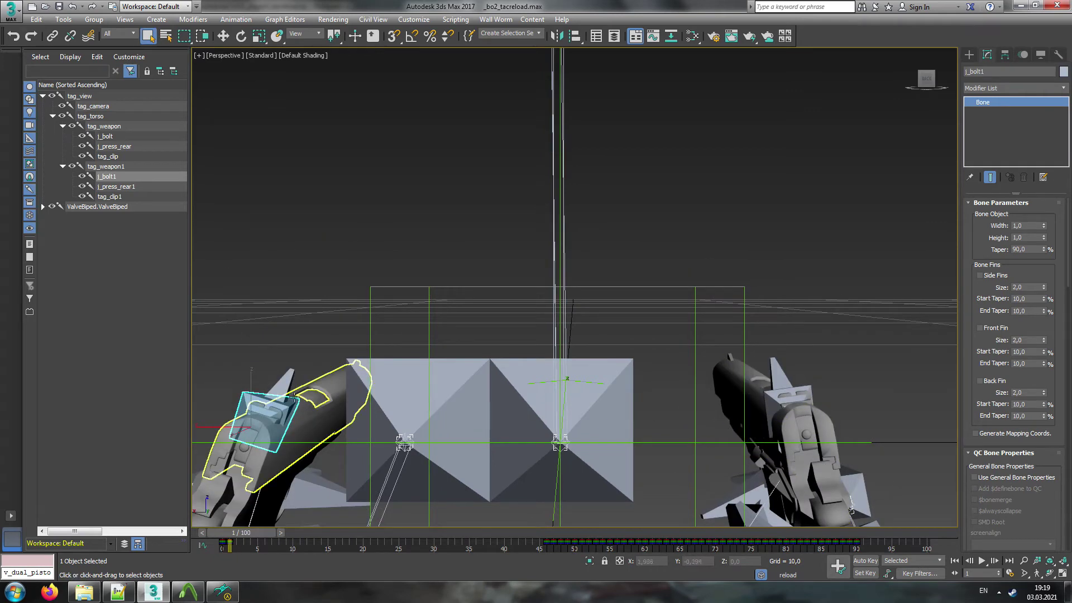
middle_click_drag(303, 273, 346, 277)
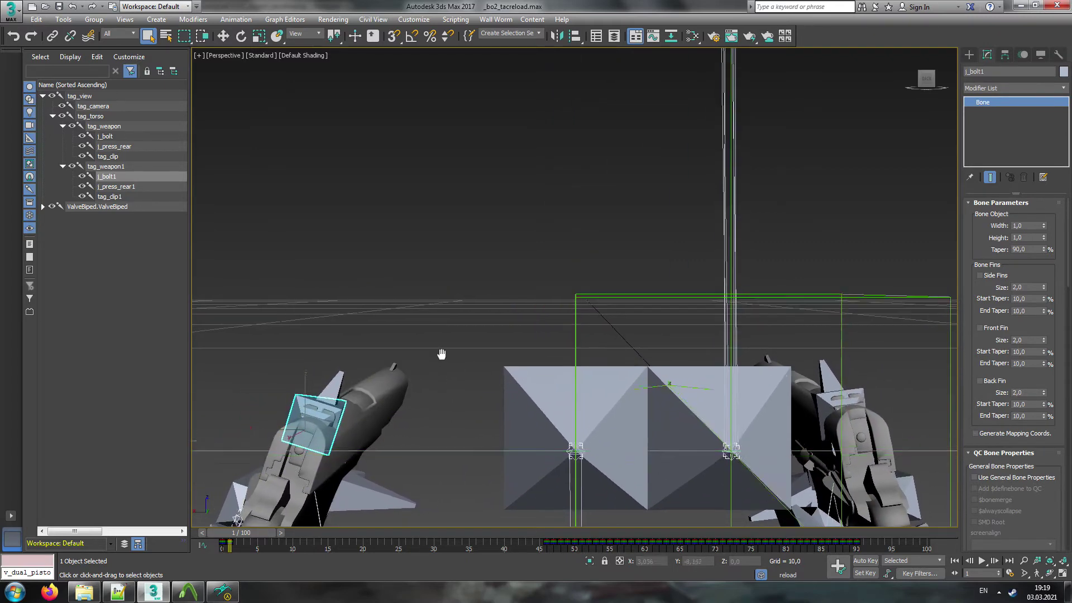
middle_click_drag(440, 354, 442, 311)
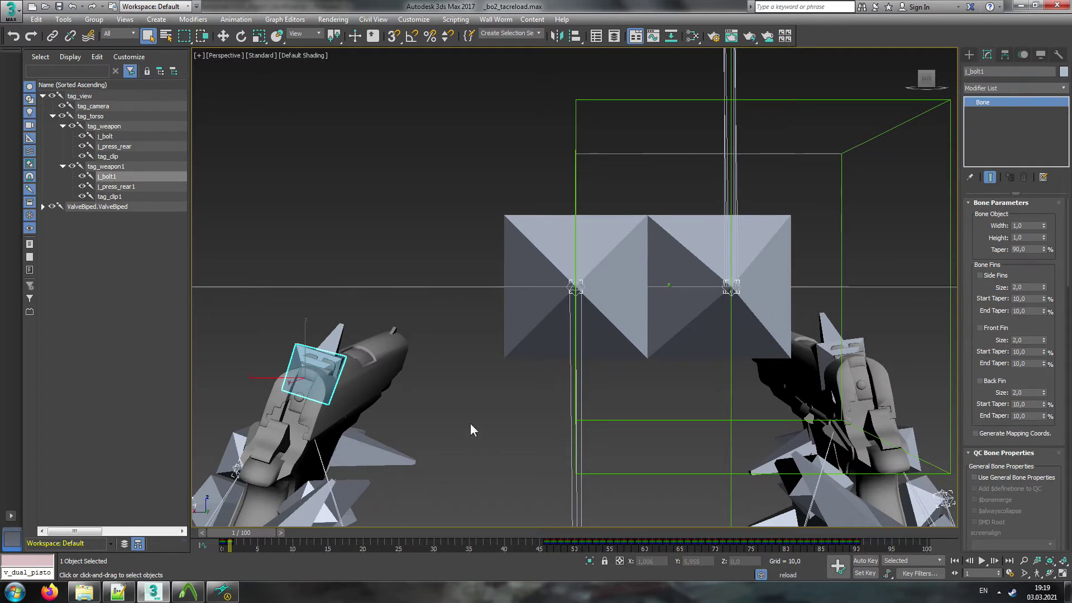
left_click(481, 398)
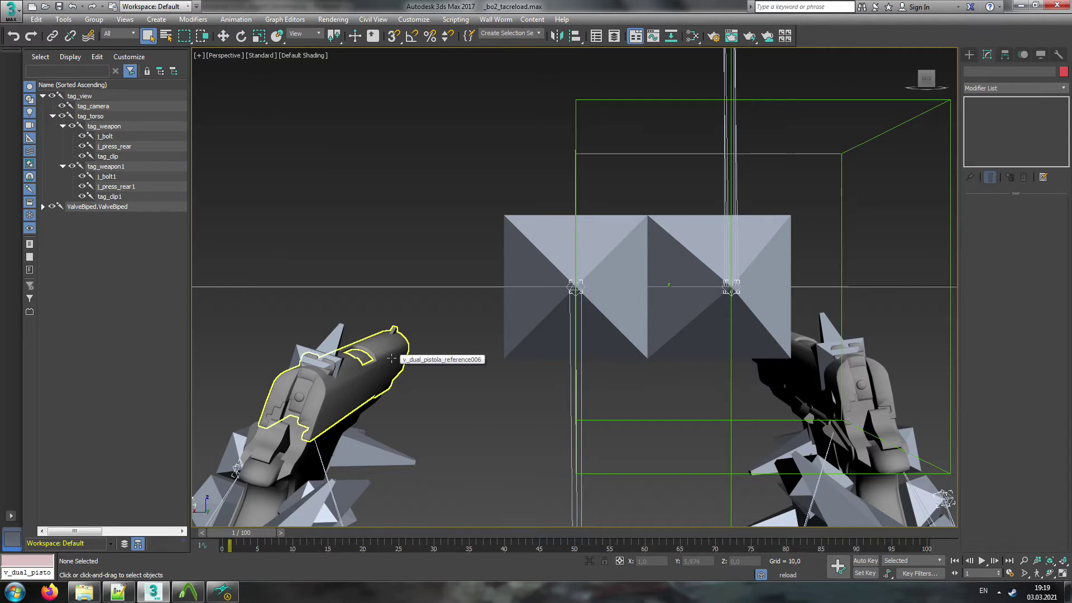
key("slash")
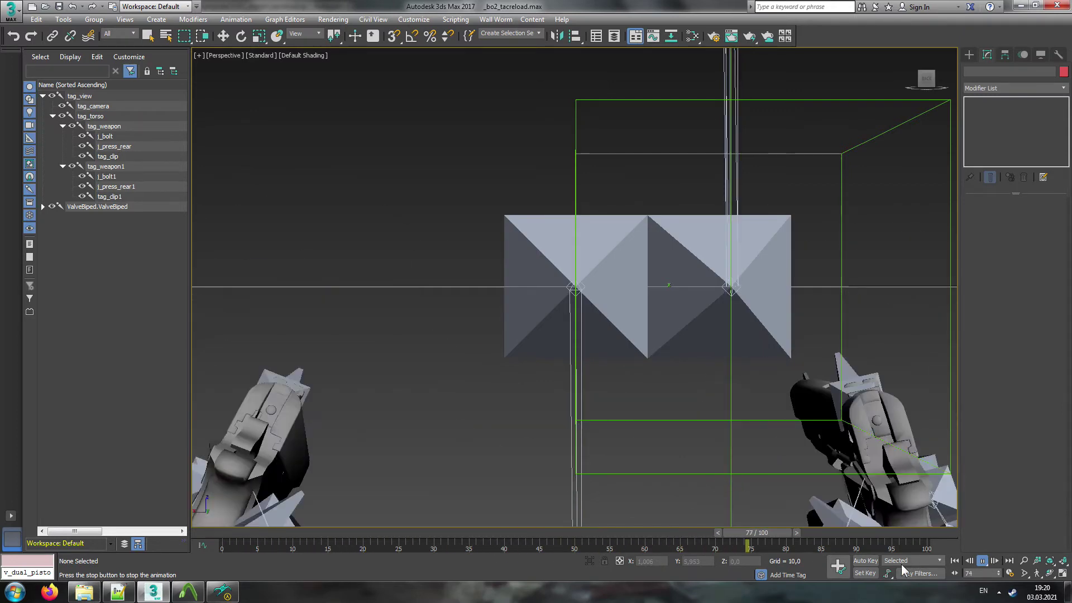
left_click(985, 558)
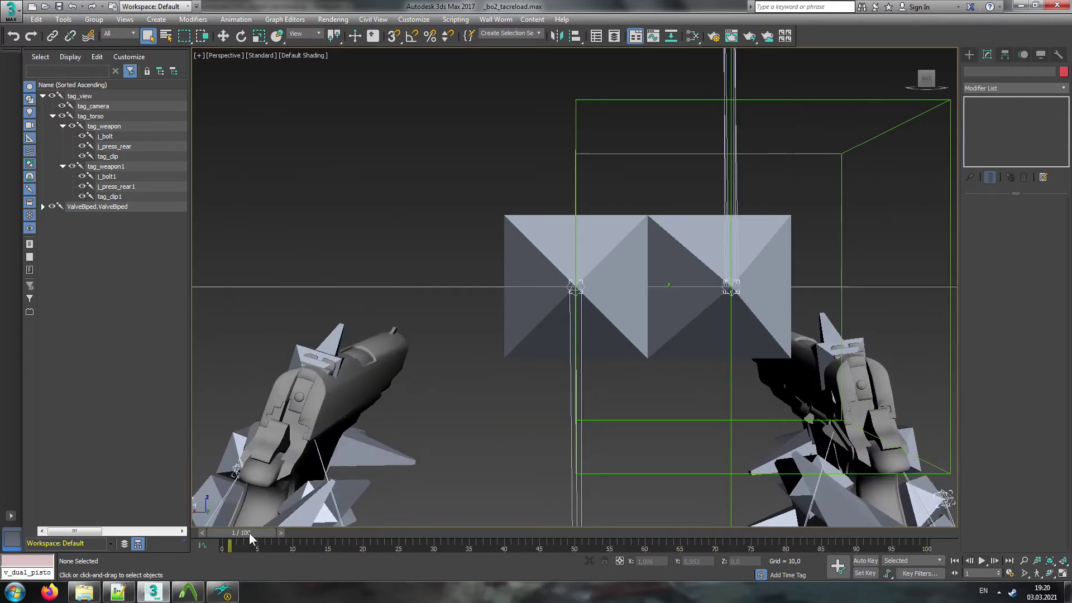
Step: Move the timeline to frame 0, restore an angled view of both pistols and save the scene
left_click_drag(249, 532, 241, 532)
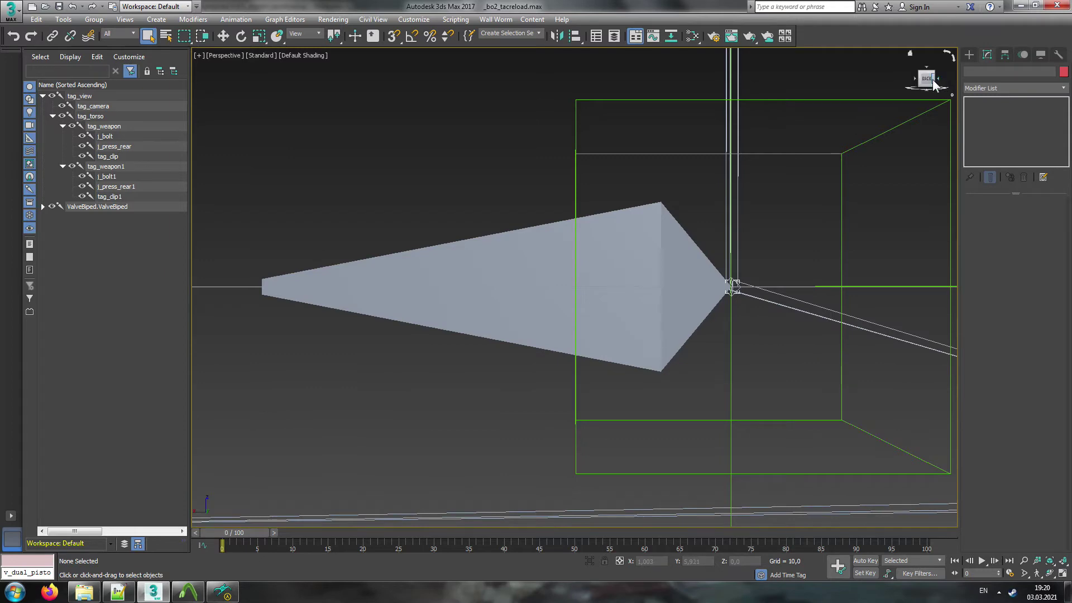
left_click(937, 82)
middle_click_drag(575, 208, 584, 315)
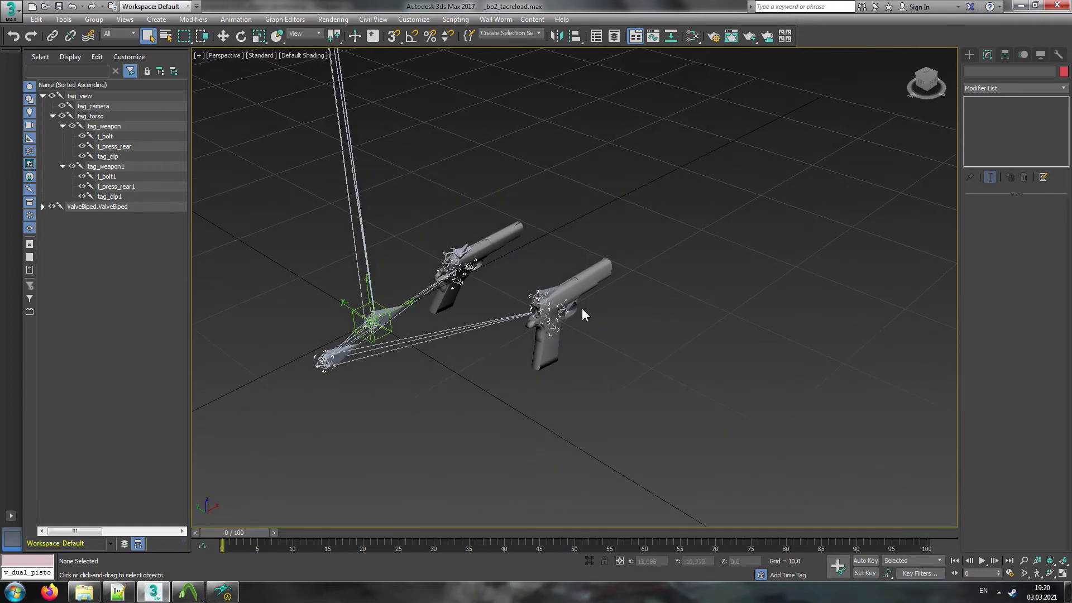
left_click(59, 6)
middle_click_drag(340, 179, 437, 222)
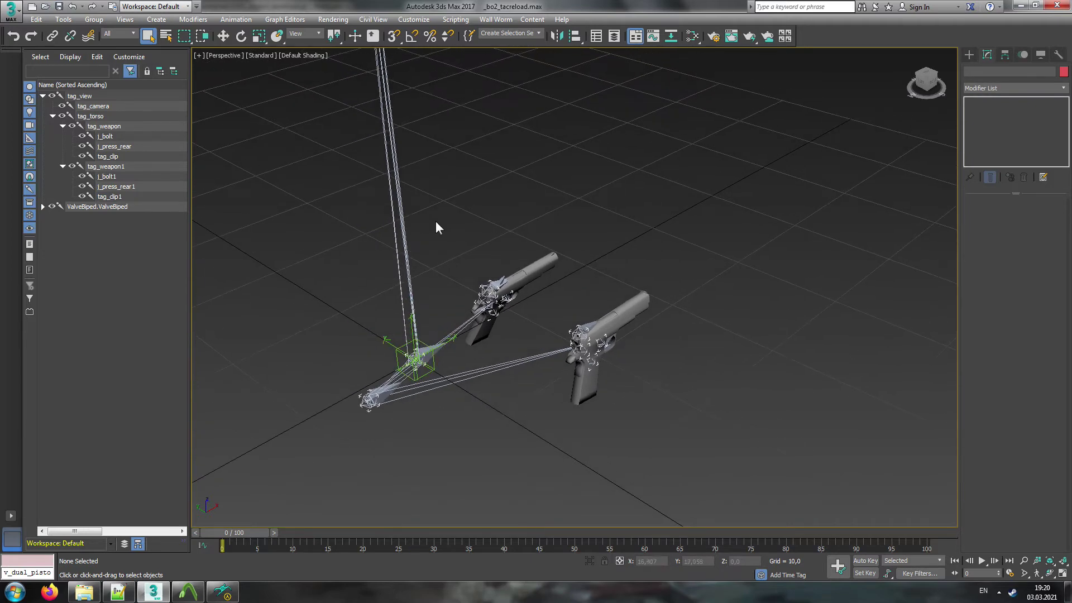
left_click(485, 22)
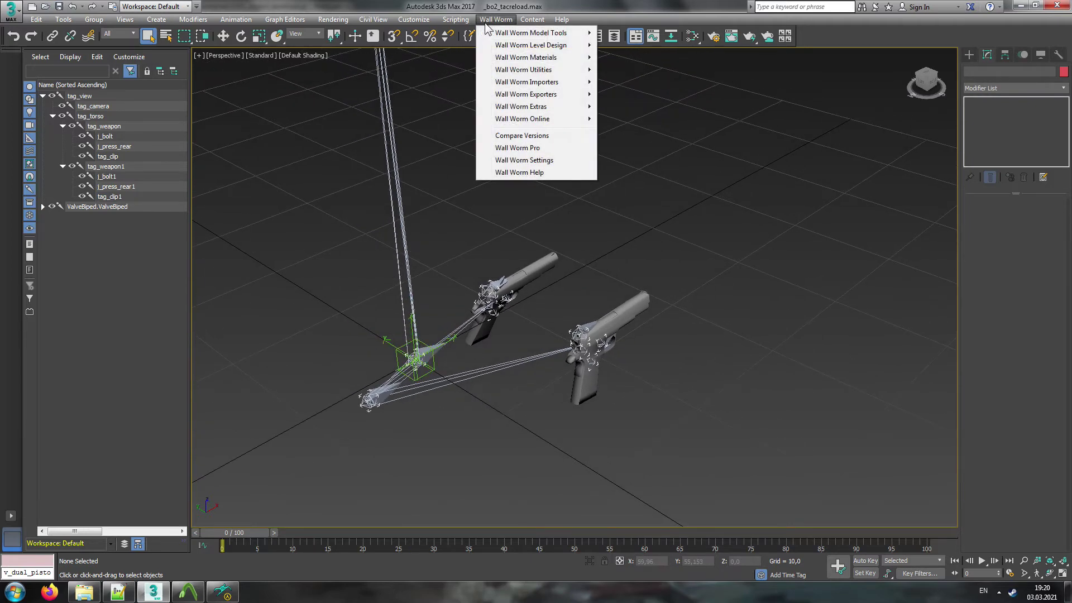
mouse_move(561, 103)
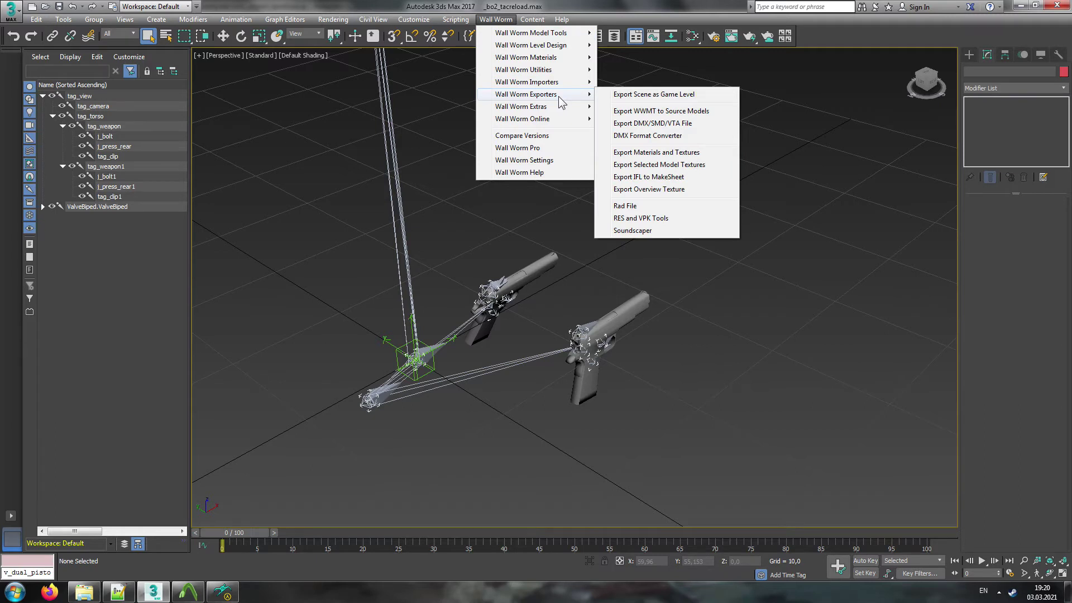
left_click(664, 123)
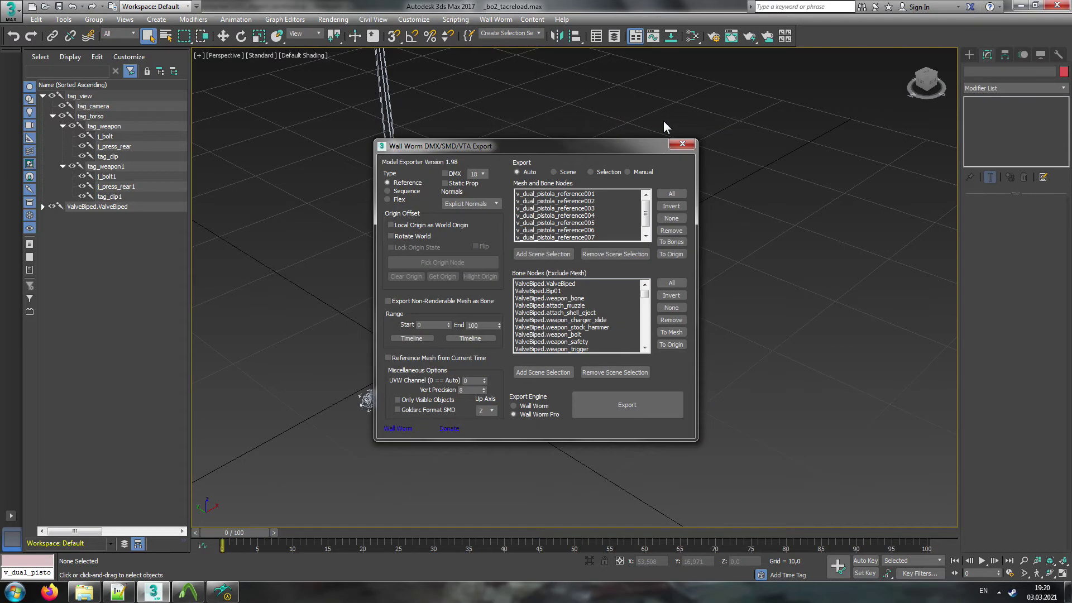
left_click(411, 190)
left_click(672, 194)
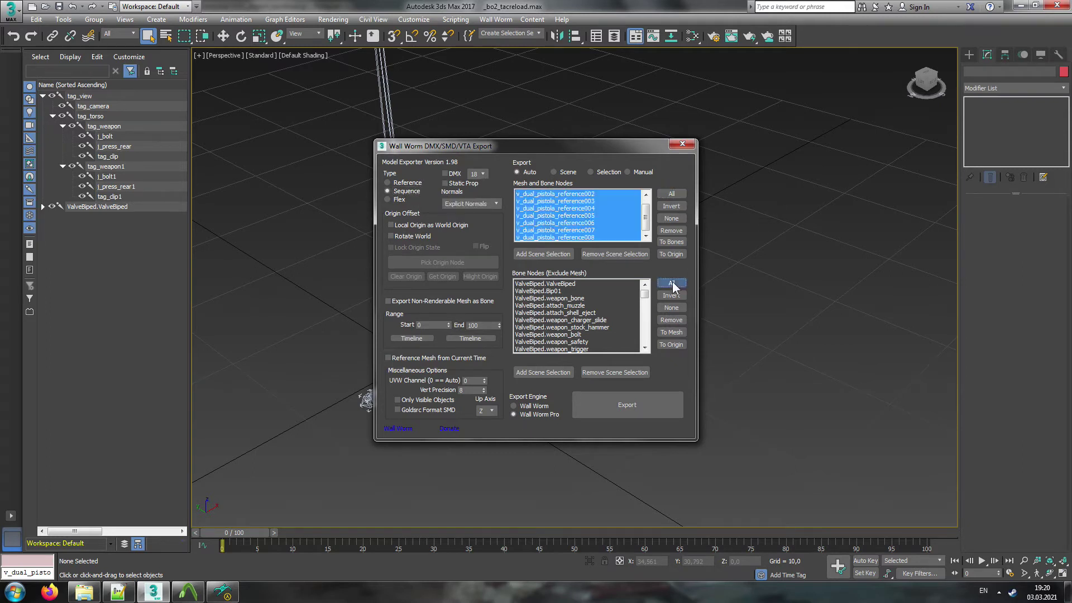
left_click(672, 283)
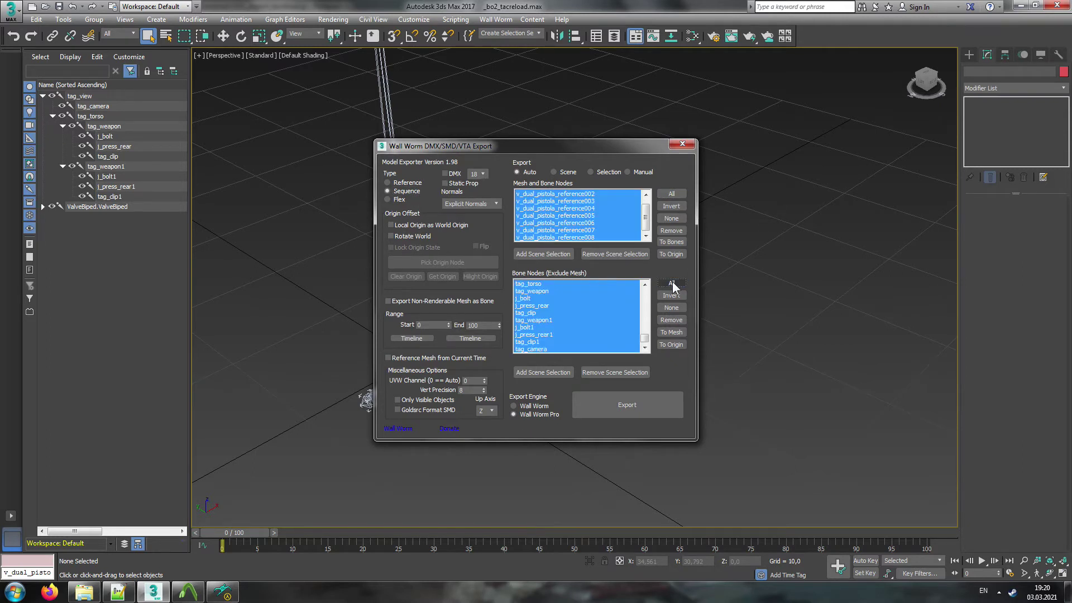
left_click(435, 326)
left_click(683, 144)
Step: Select the left upper arm bone and scrub to around frame 90 to check where its animation keys end
left_click_drag(255, 535, 851, 536)
left_click(490, 332)
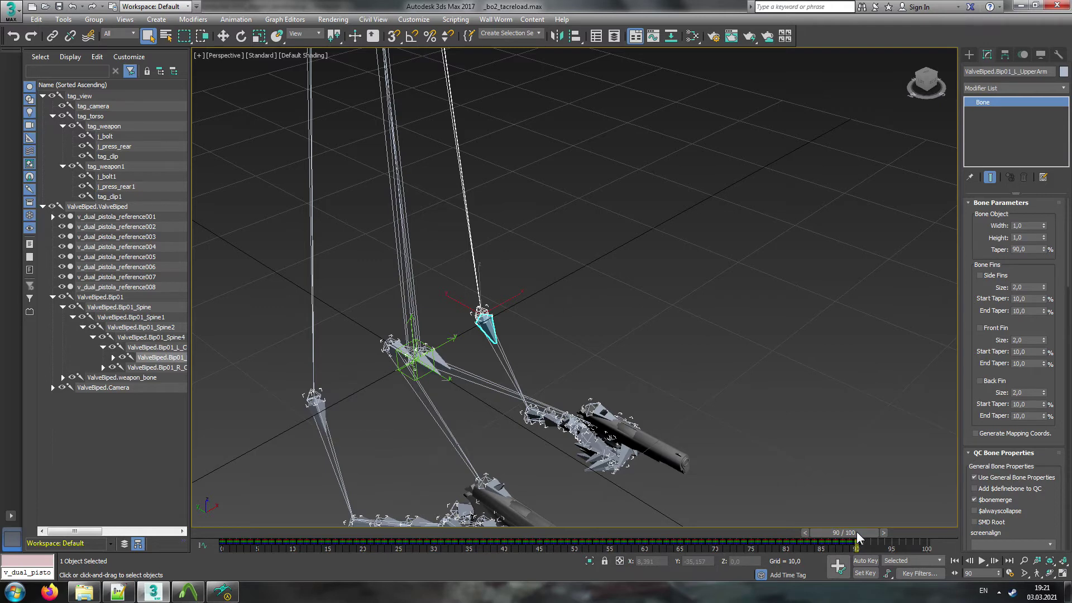
mouse_move(858, 533)
left_mouse_down()
mouse_move(935, 535)
mouse_move(861, 537)
left_mouse_up()
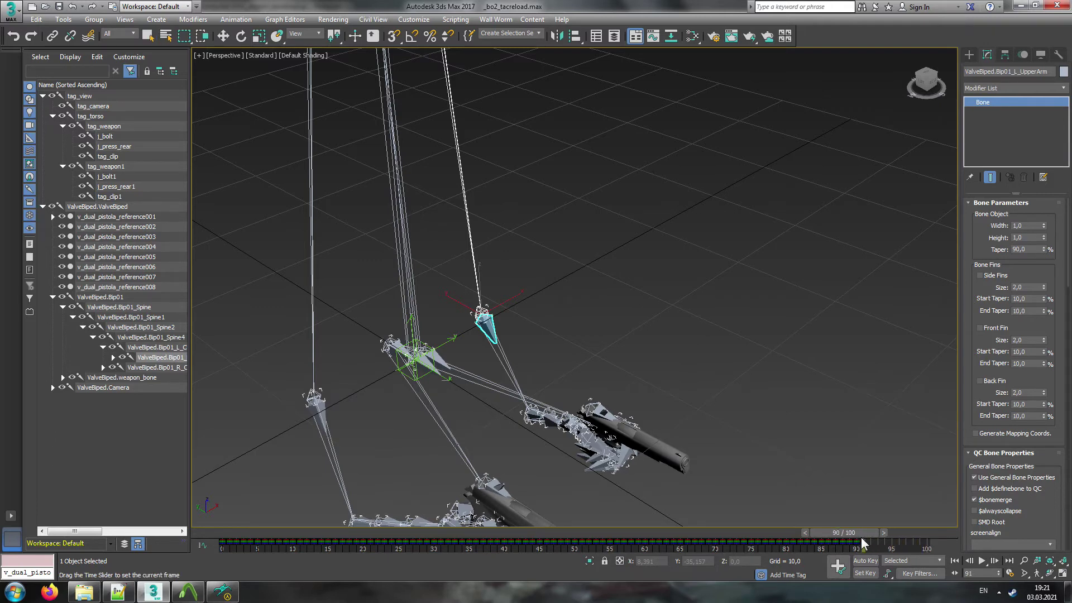
left_click(804, 390)
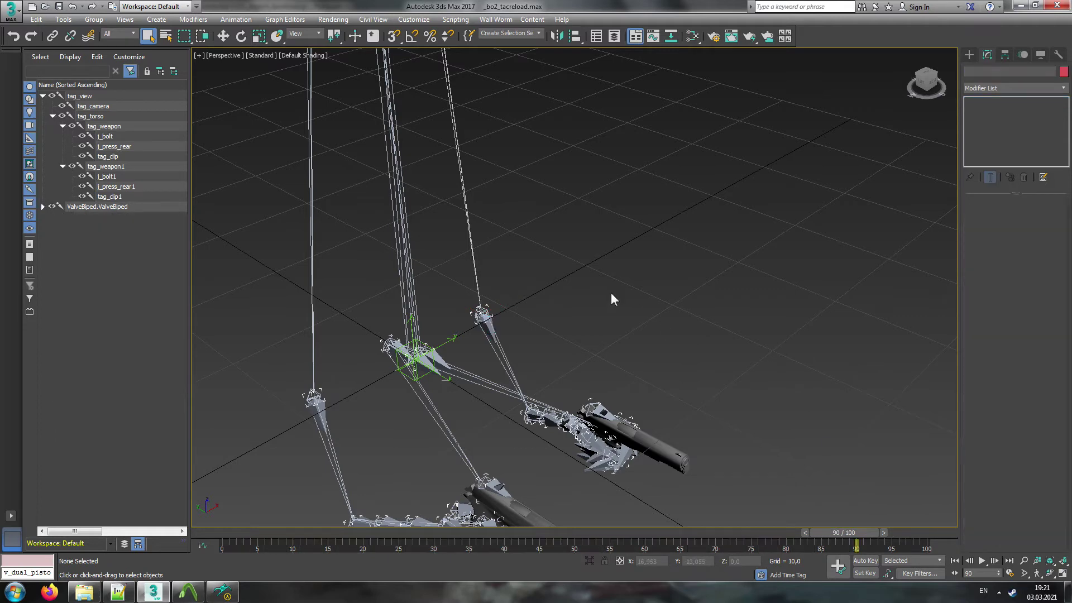
Step: Return to frame 0 and set up a Wall Worm SMD export of type Sequence that includes all mesh and bone nodes
left_click_drag(646, 531, 242, 527)
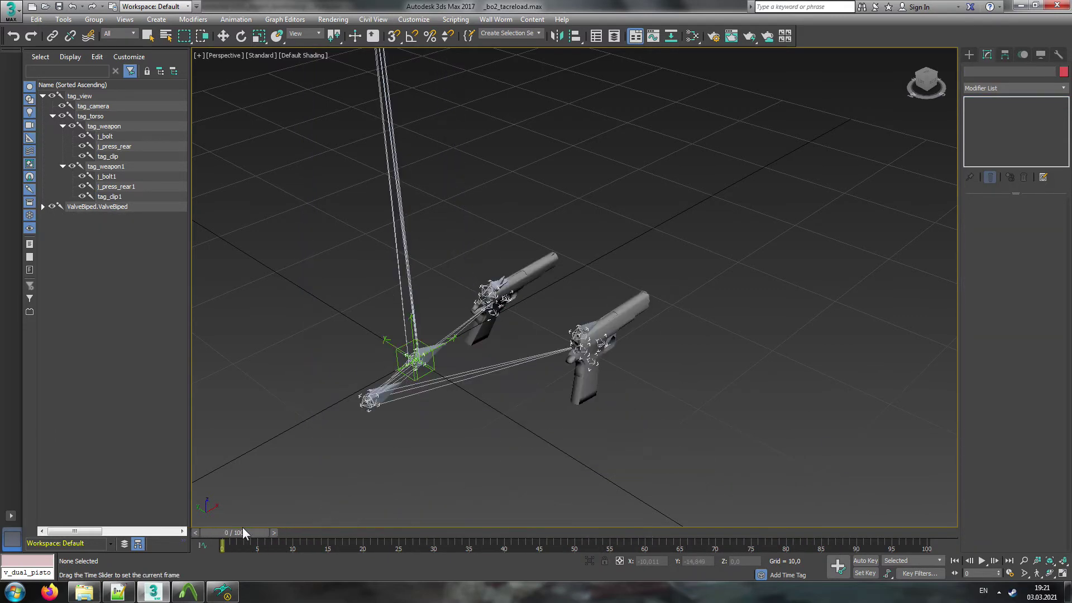
left_click(496, 19)
mouse_move(541, 95)
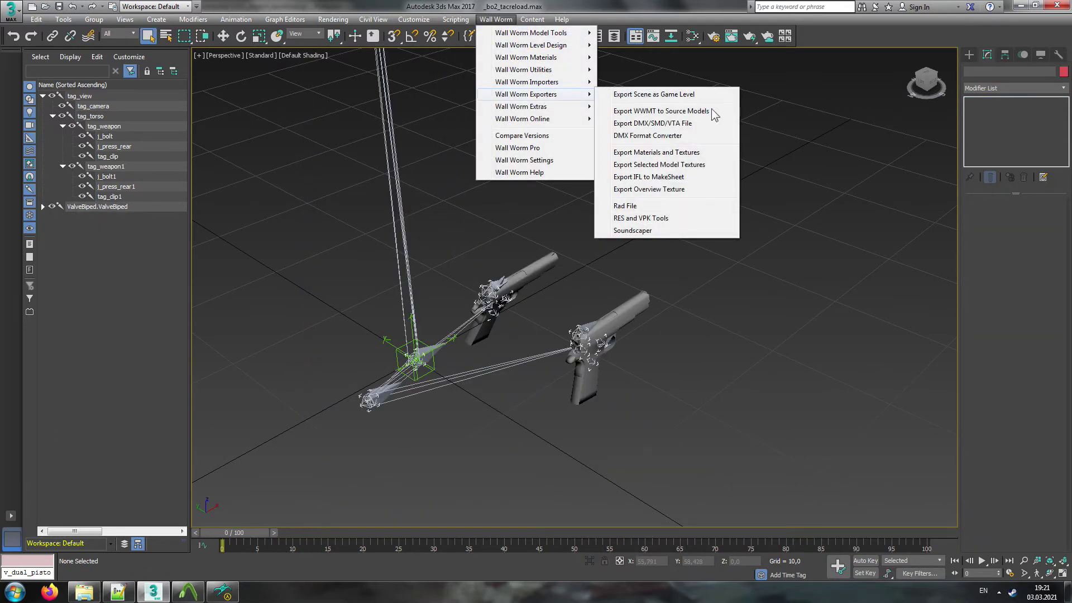
left_click(691, 124)
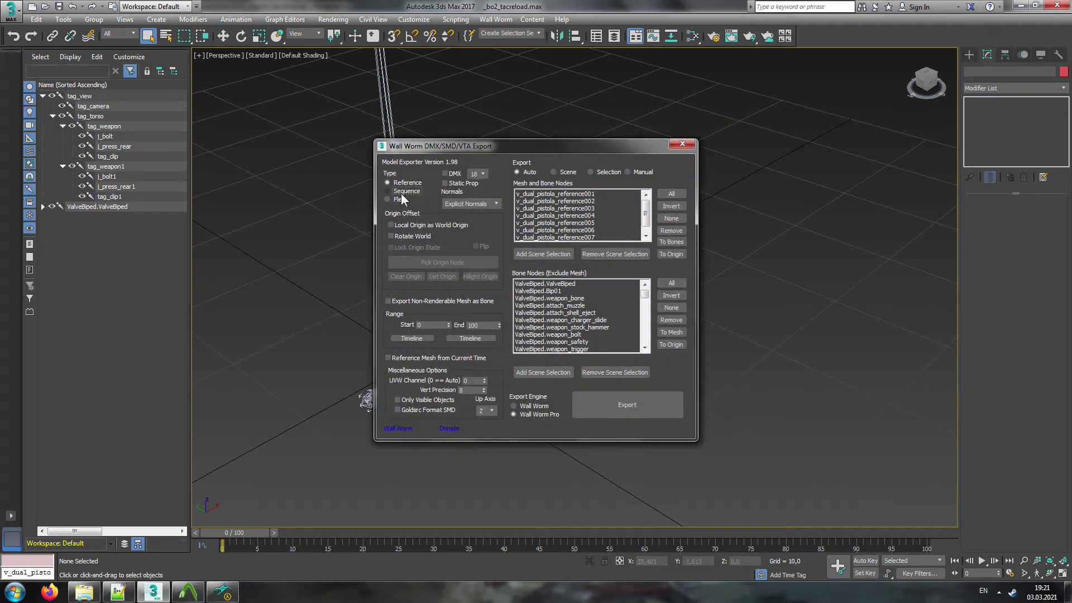
left_click(401, 193)
left_click(671, 194)
left_click(672, 283)
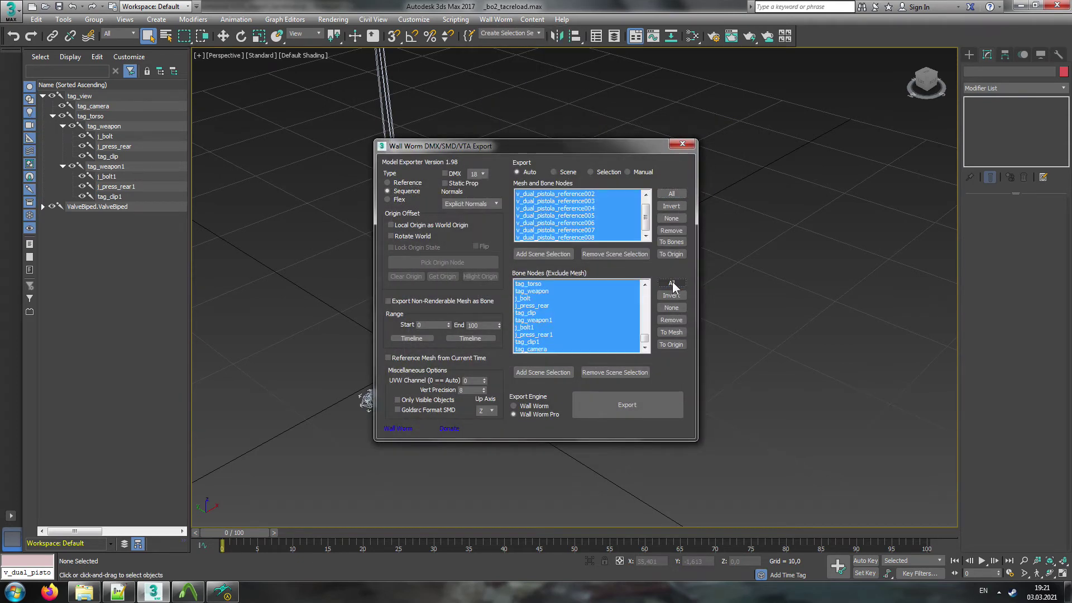
Step: Set the export range to frames 1 to 90 and export the sequence as _bo2_tacreload into the TLS folder
left_click(436, 324)
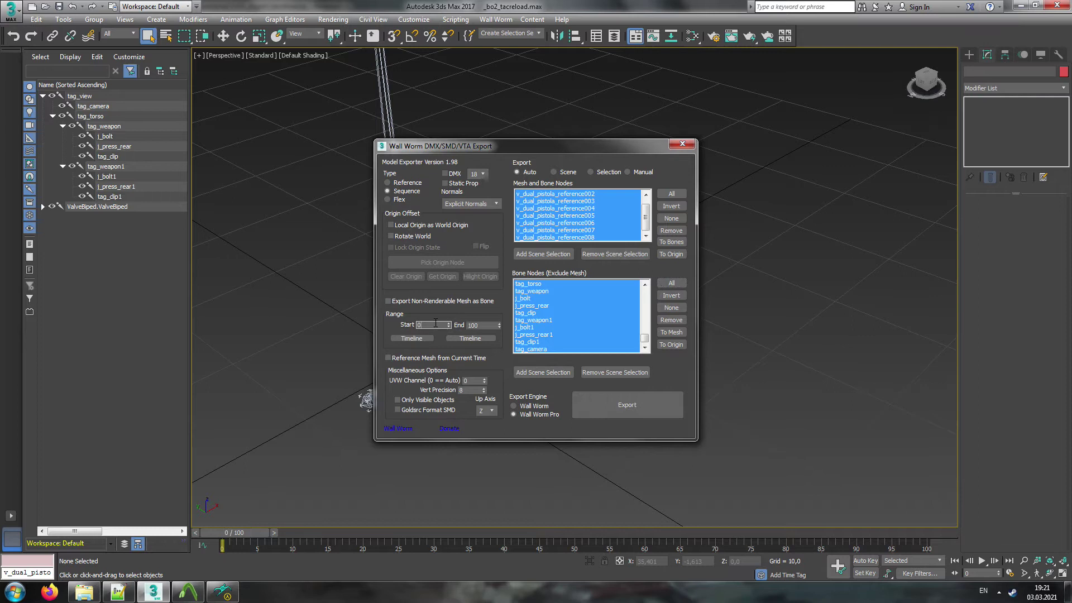
left_click(491, 325)
type("90")
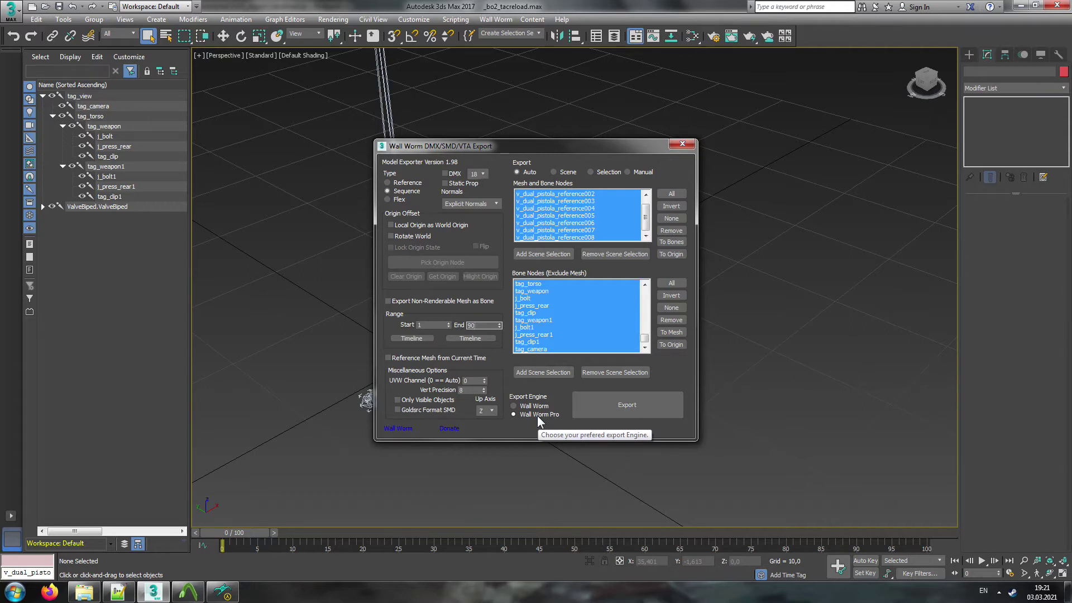
left_click(609, 406)
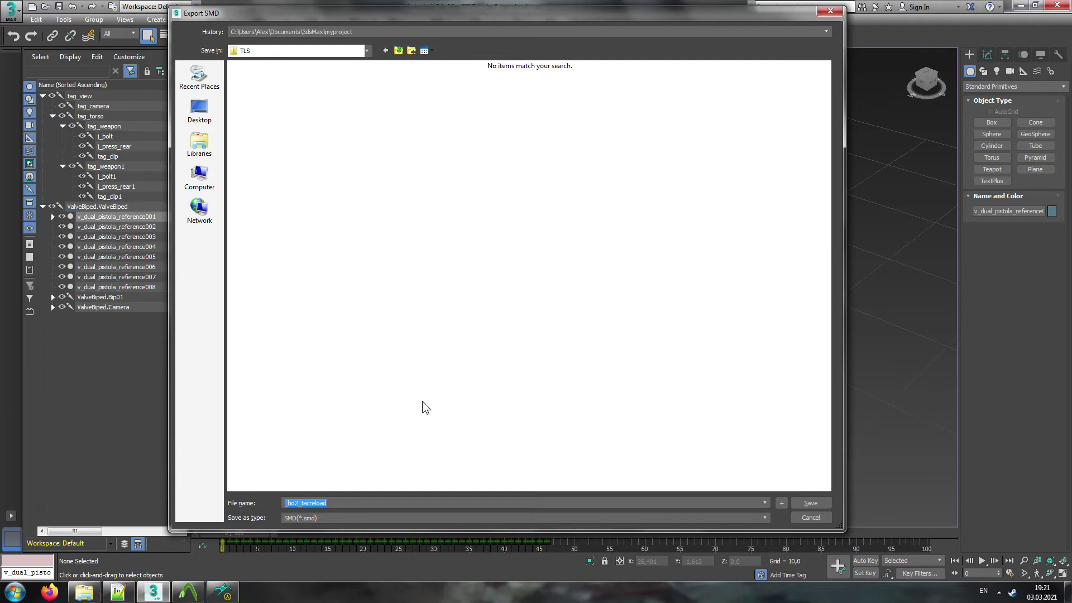
left_click(819, 503)
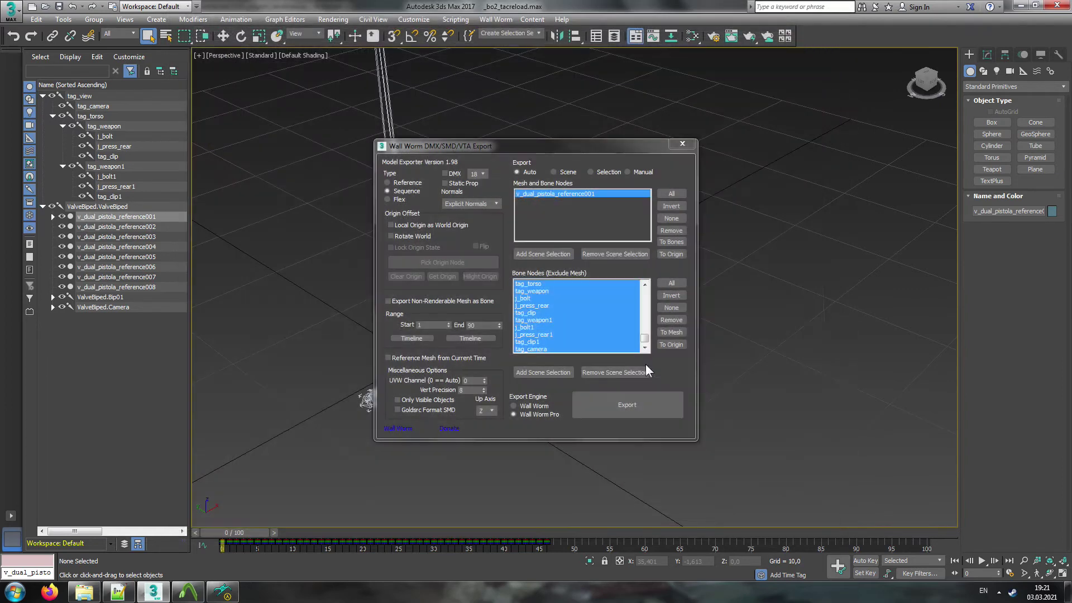
left_click(554, 335)
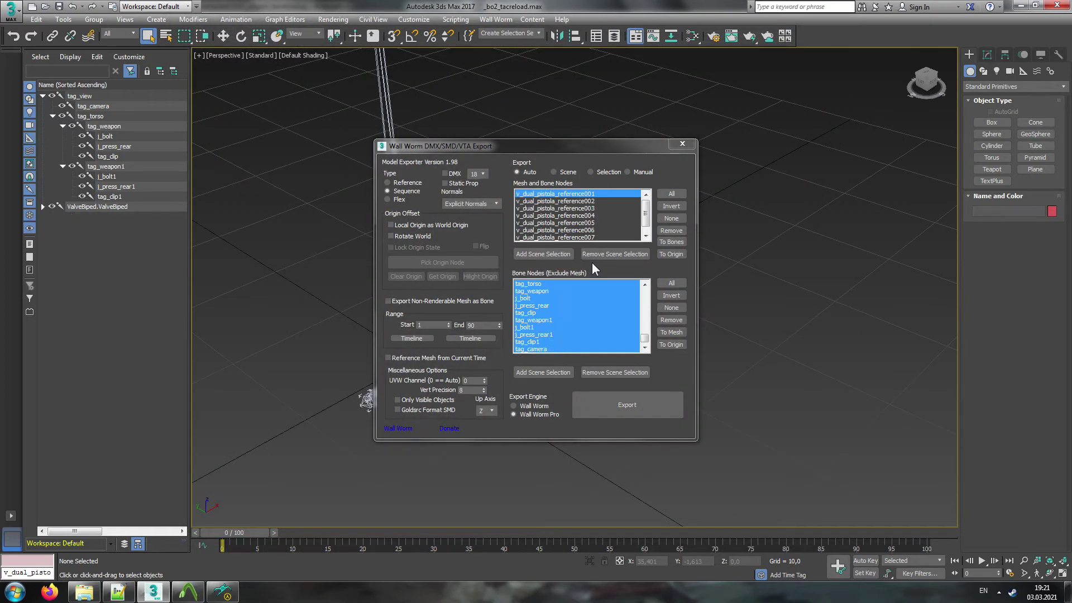
Step: Switch to Windows Explorer and cut the exported _bo2_tacreload.smd from the TLS scenes folder
right_click(77, 593)
left_click(50, 401)
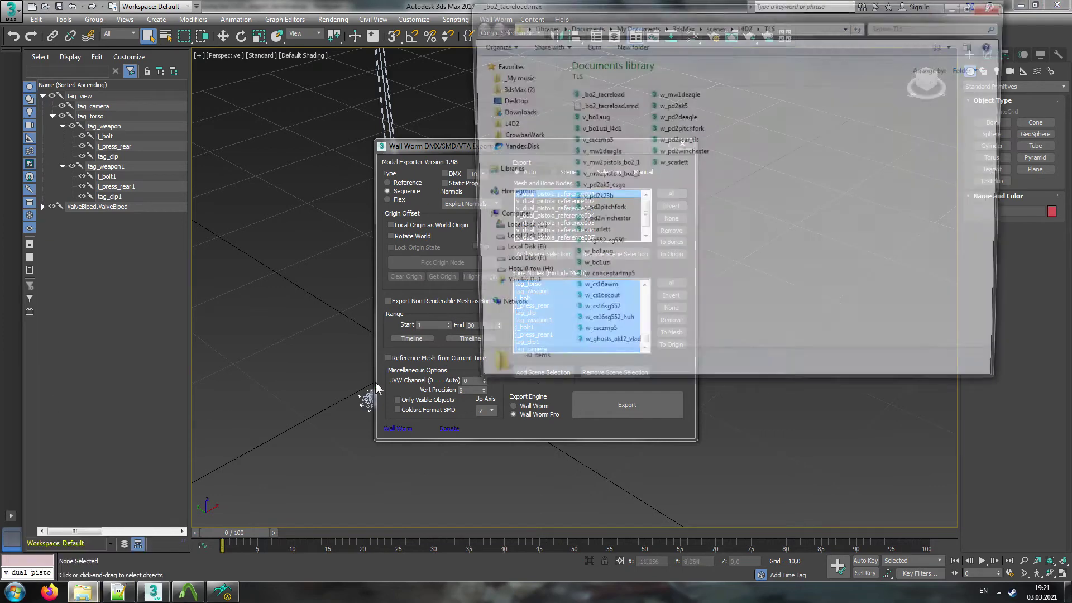
left_click(603, 105)
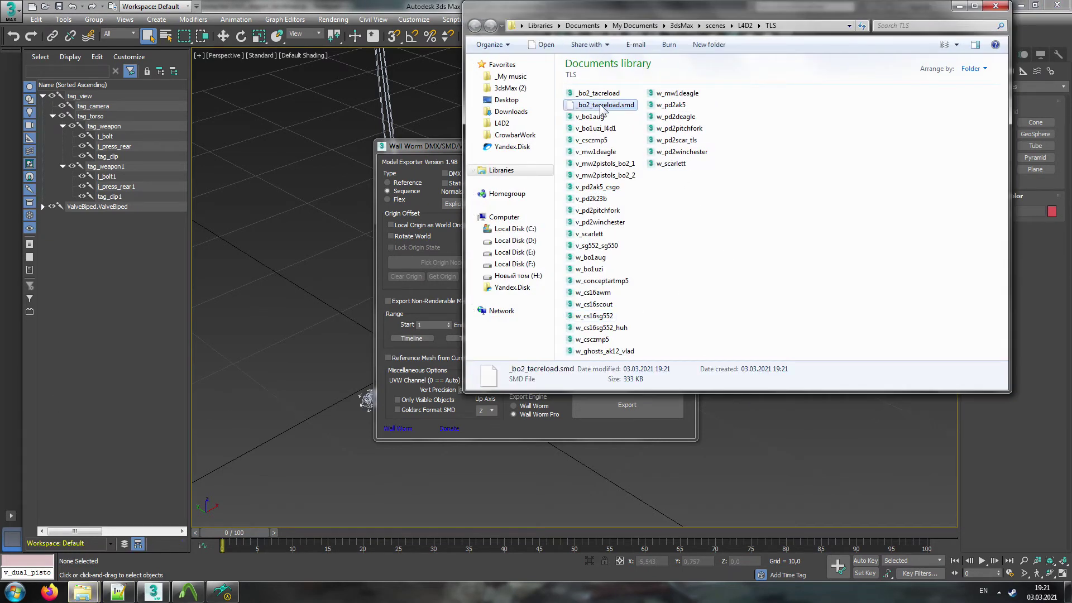
right_click(601, 105)
left_click(635, 274)
Step: Open the 3dsMax import\L4D2 folder, adjust the Explorer window's height and move the window to the middle of the screen
left_click(682, 26)
double_click(586, 175)
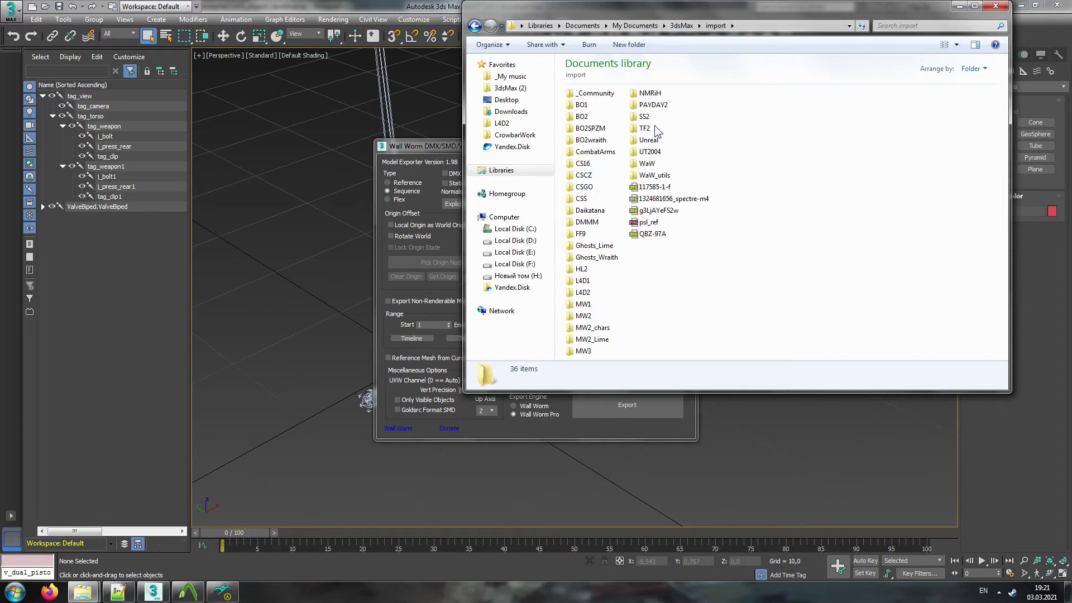
double_click(584, 293)
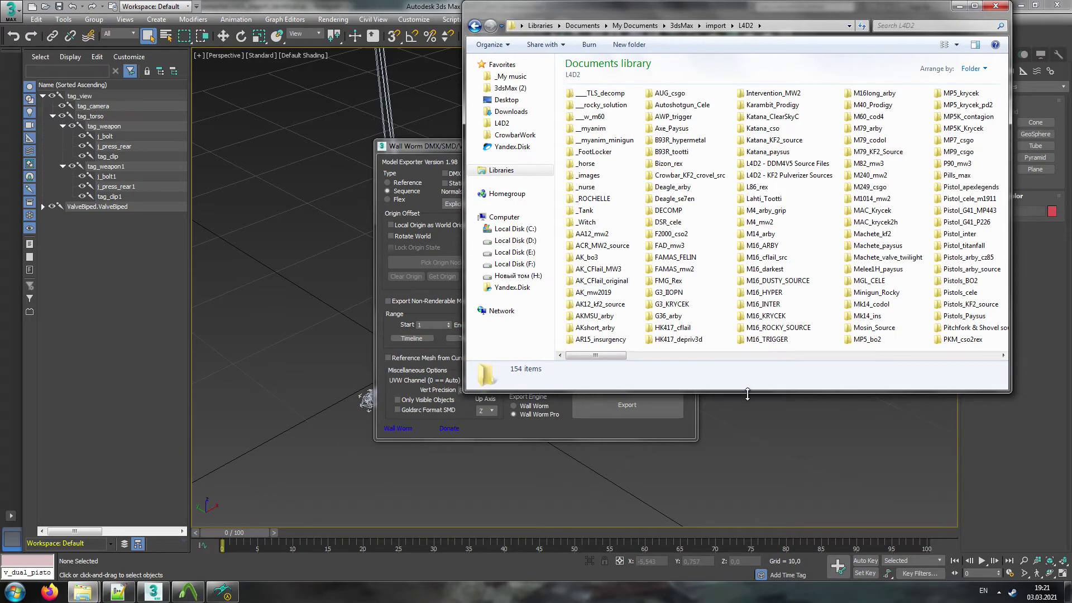
left_click_drag(748, 394, 748, 402)
left_click_drag(719, 89, 665, 190)
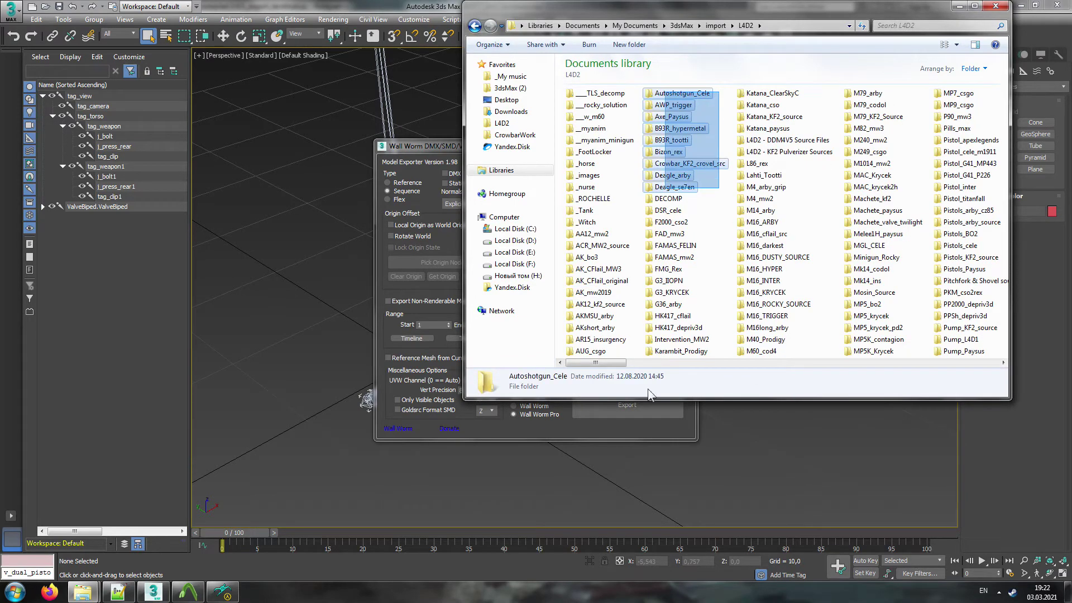
left_click(737, 251)
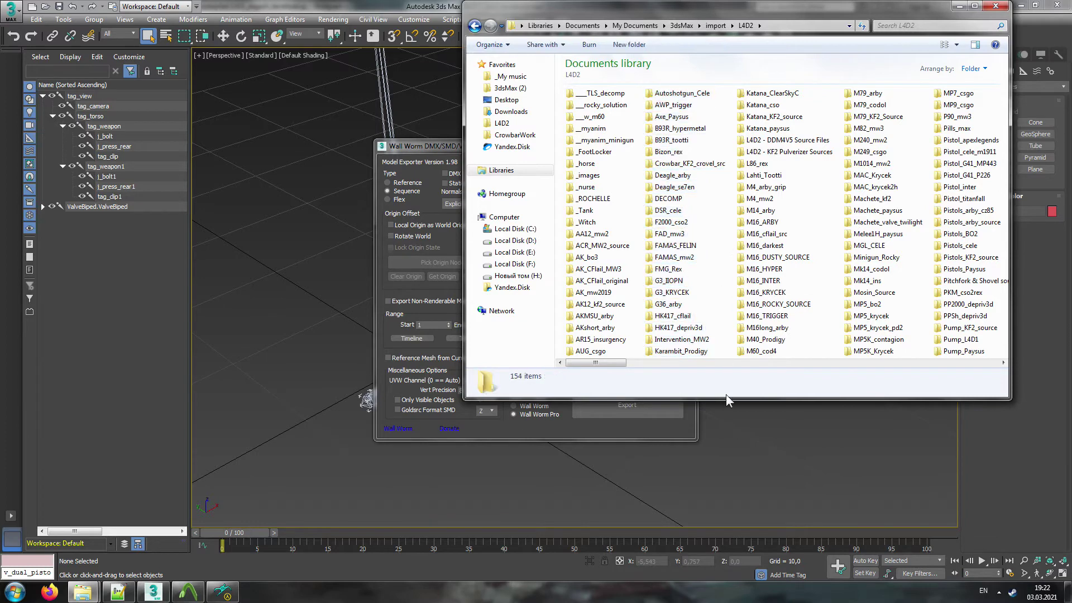
left_click_drag(727, 399, 726, 392)
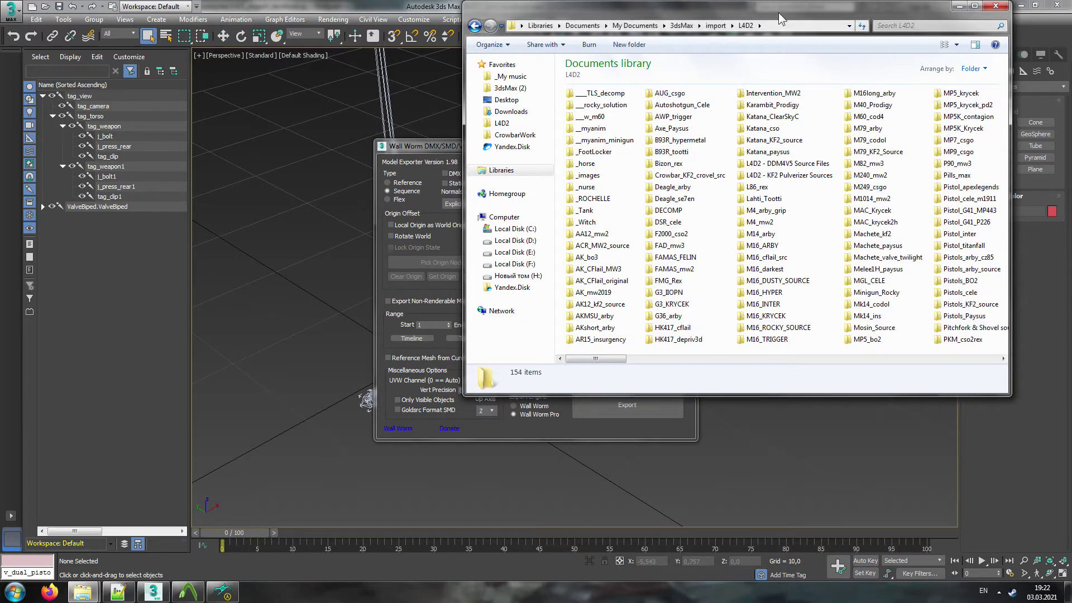
left_click_drag(779, 12, 634, 117)
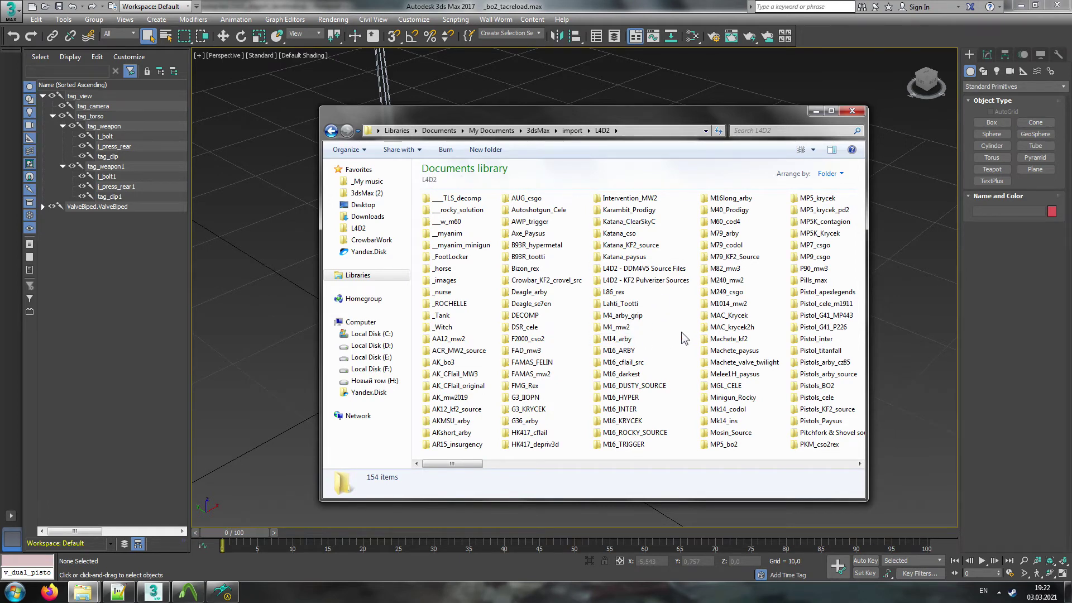
Step: Reopen the import\L4D2 folder from the 3dsMax favourite and make the Explorer window slightly shorter
left_click(367, 192)
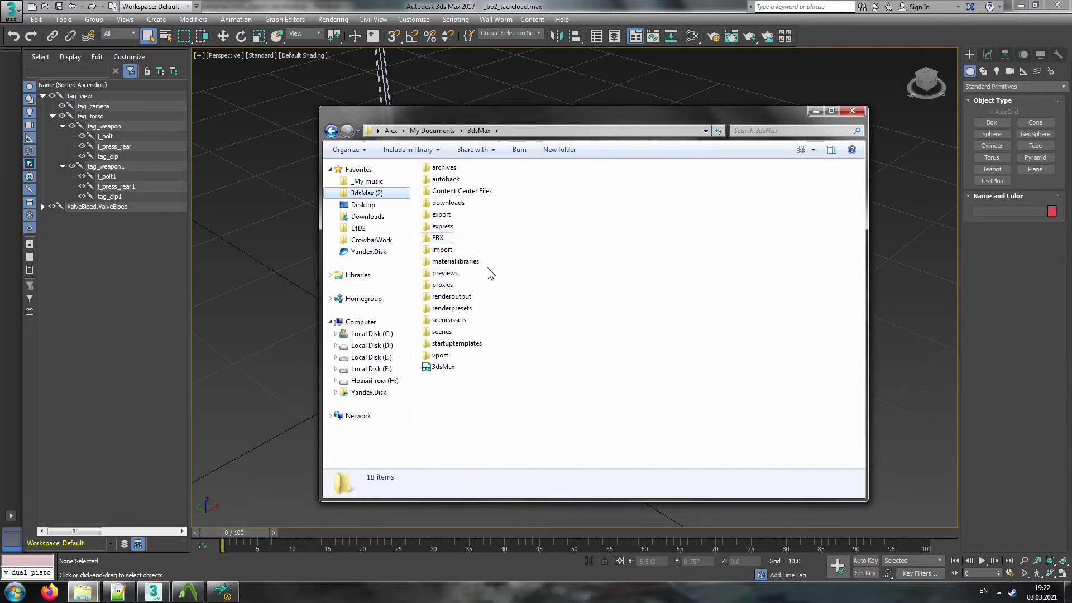
double_click(442, 250)
left_click_drag(470, 461, 391, 163)
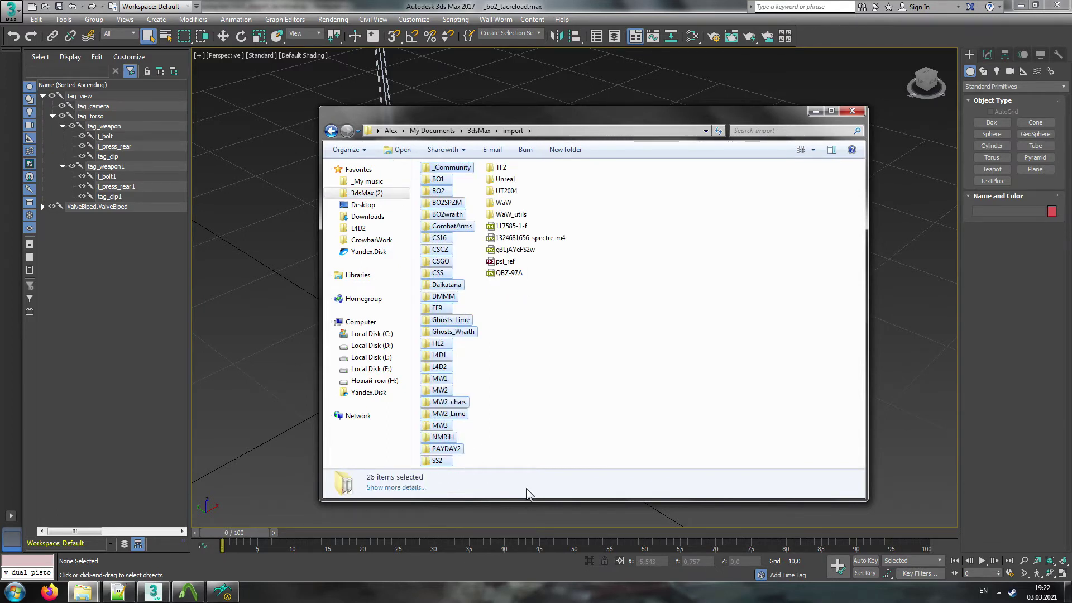
left_click(517, 452)
double_click(440, 367)
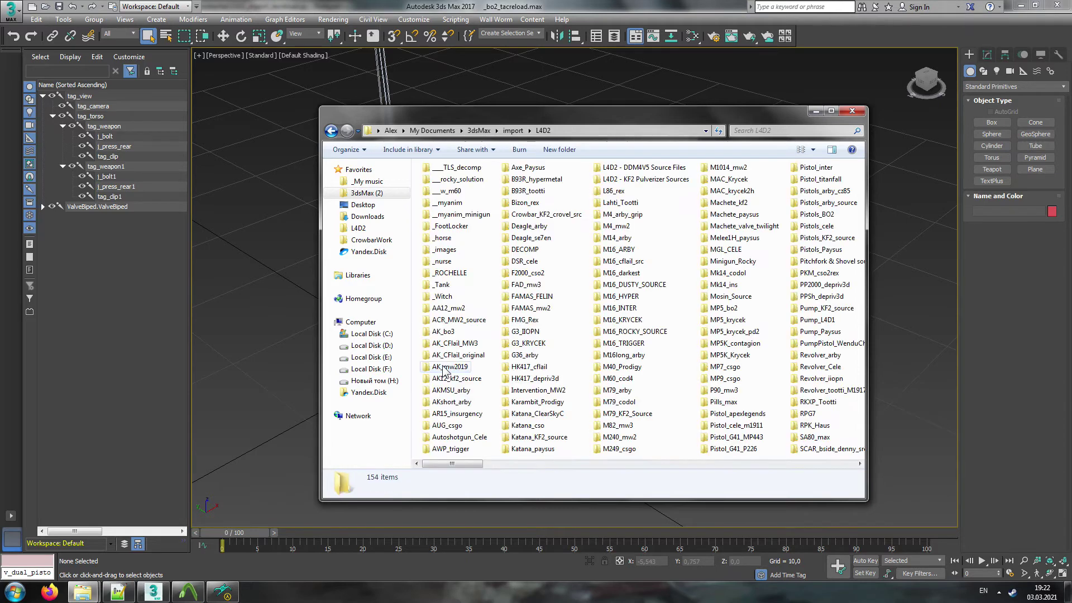
left_click_drag(477, 459, 385, 148)
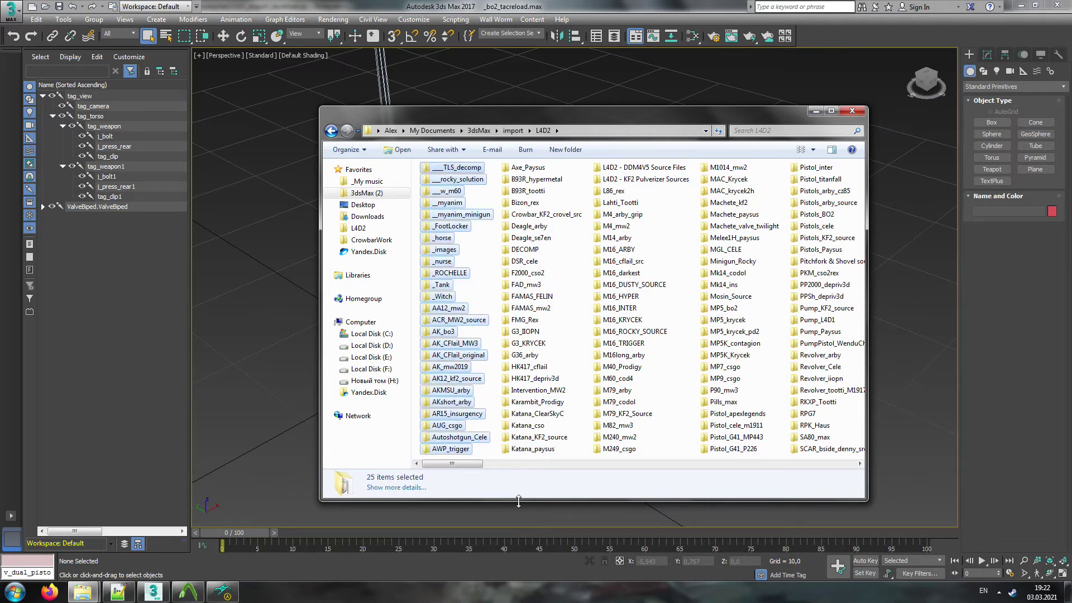
left_click_drag(520, 502, 520, 497)
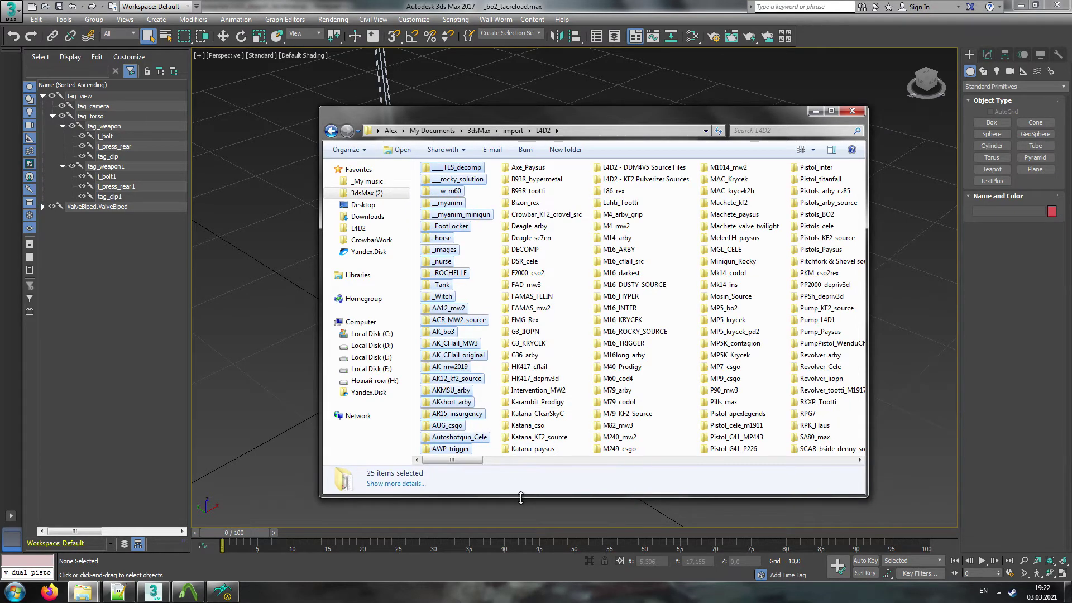
left_click(546, 207)
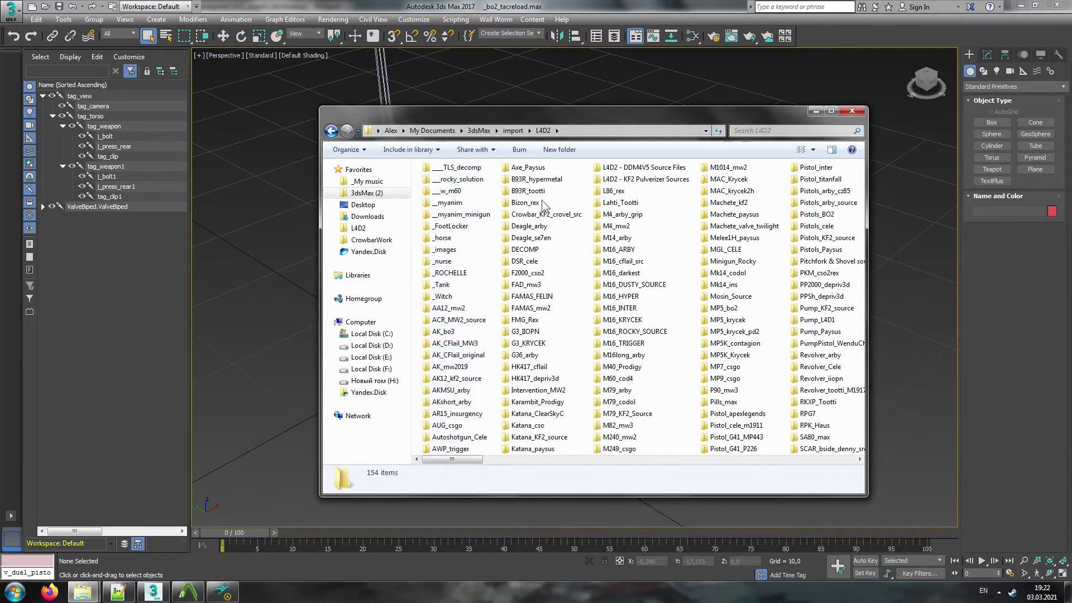
Step: Open the v_dual_pistola_anims folder inside import\L4D2\Pistols_BO2\decompiled 0.63
left_click(513, 131)
left_click_drag(491, 459, 447, 161)
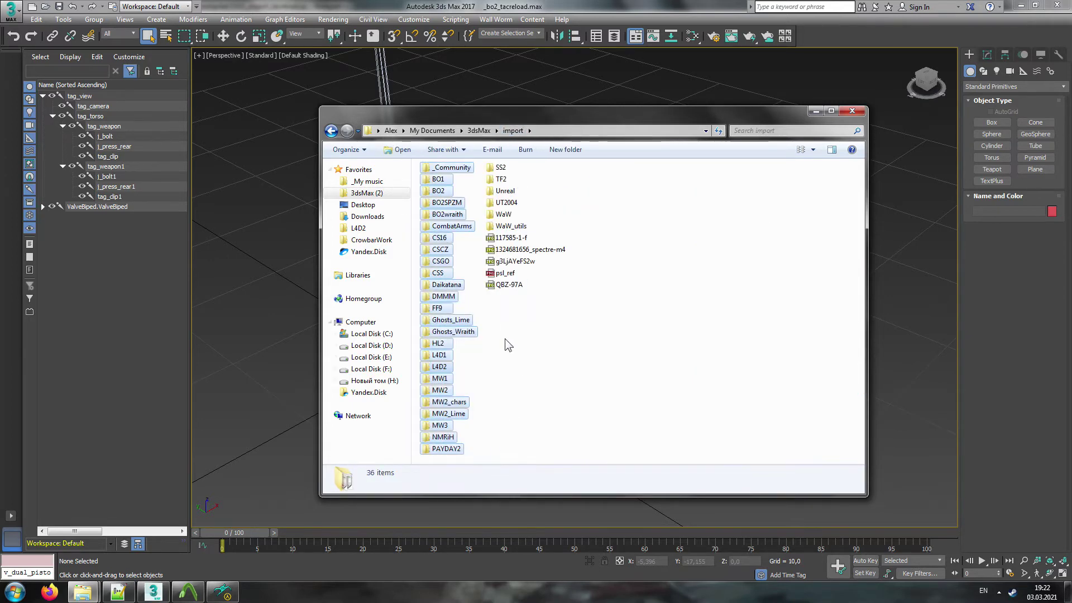
left_click(527, 404)
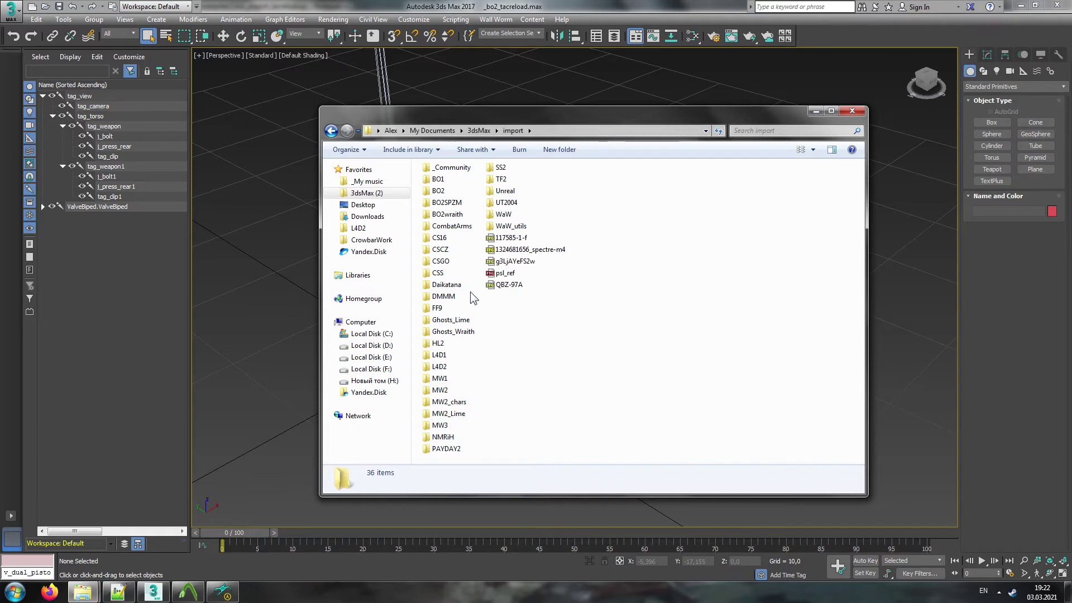
double_click(443, 367)
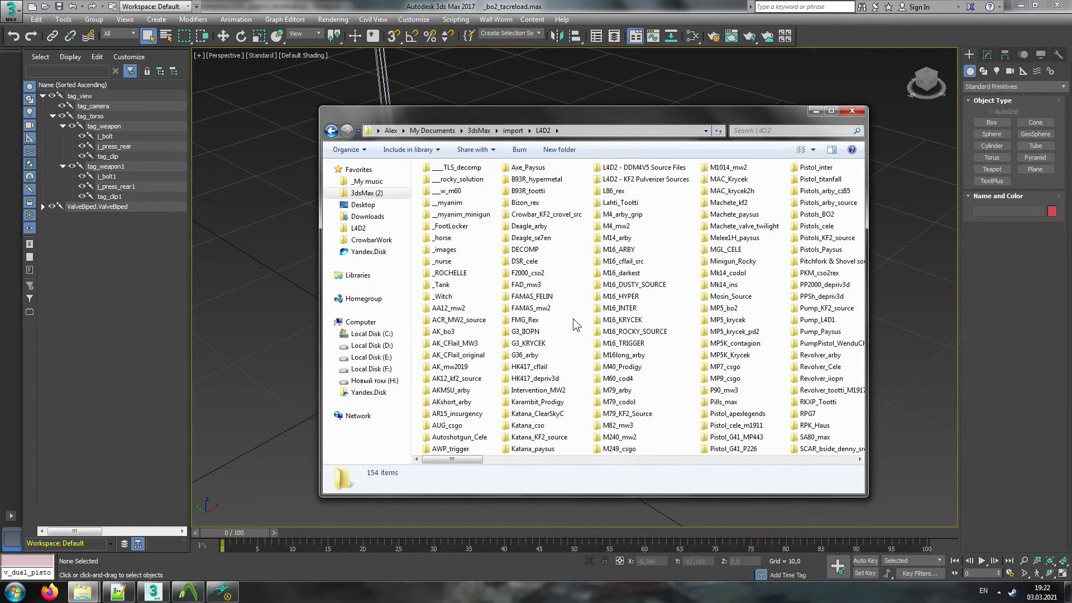
scroll(581, 329, "right", 3)
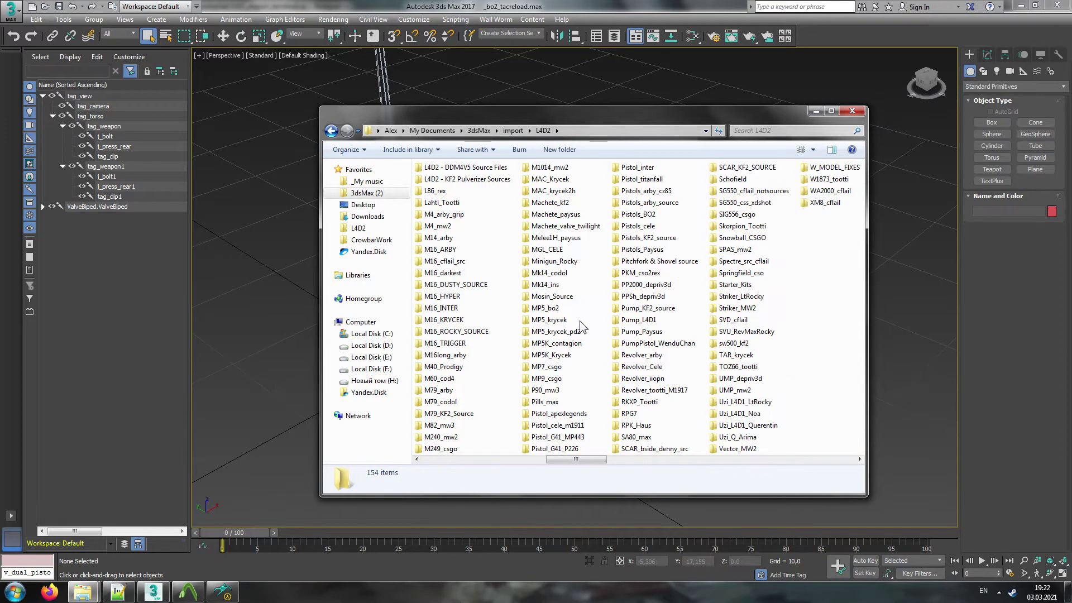
scroll(595, 336, "left", 1)
double_click(640, 214)
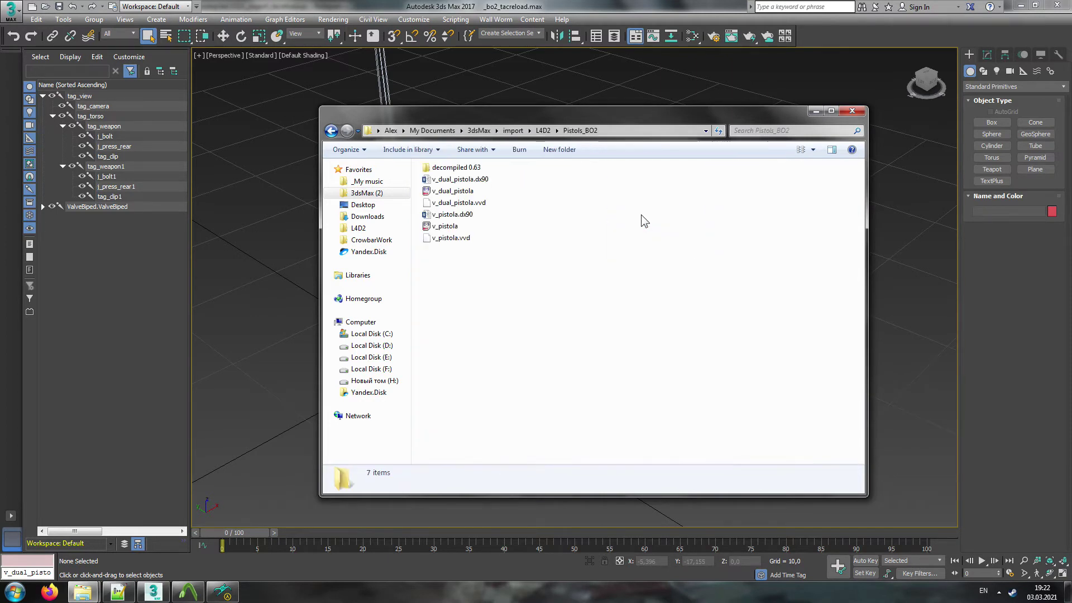
left_click(454, 168)
double_click(453, 169)
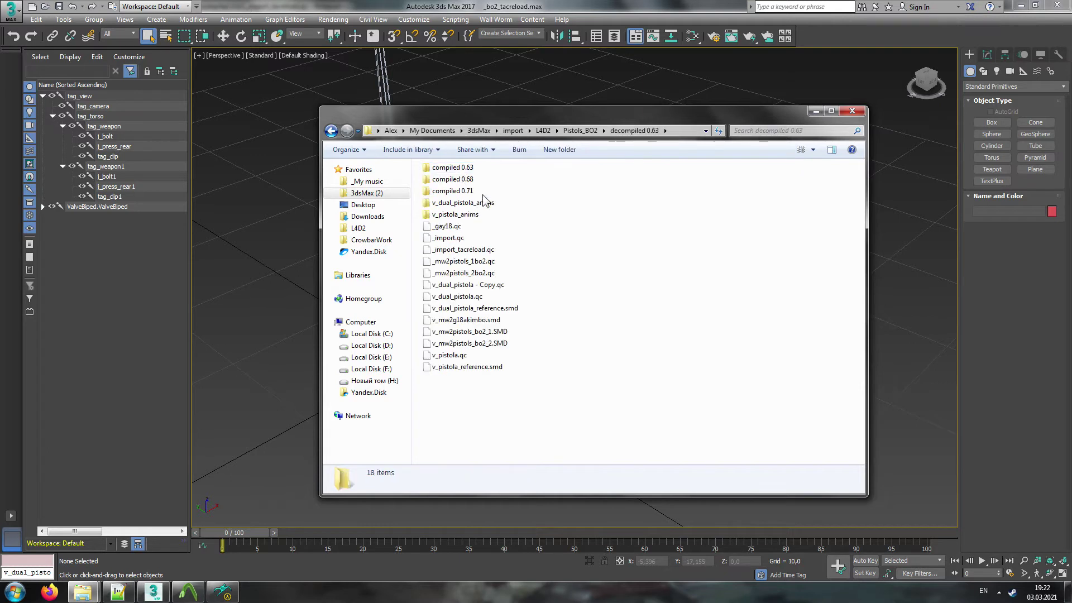
left_click(450, 204)
double_click(450, 202)
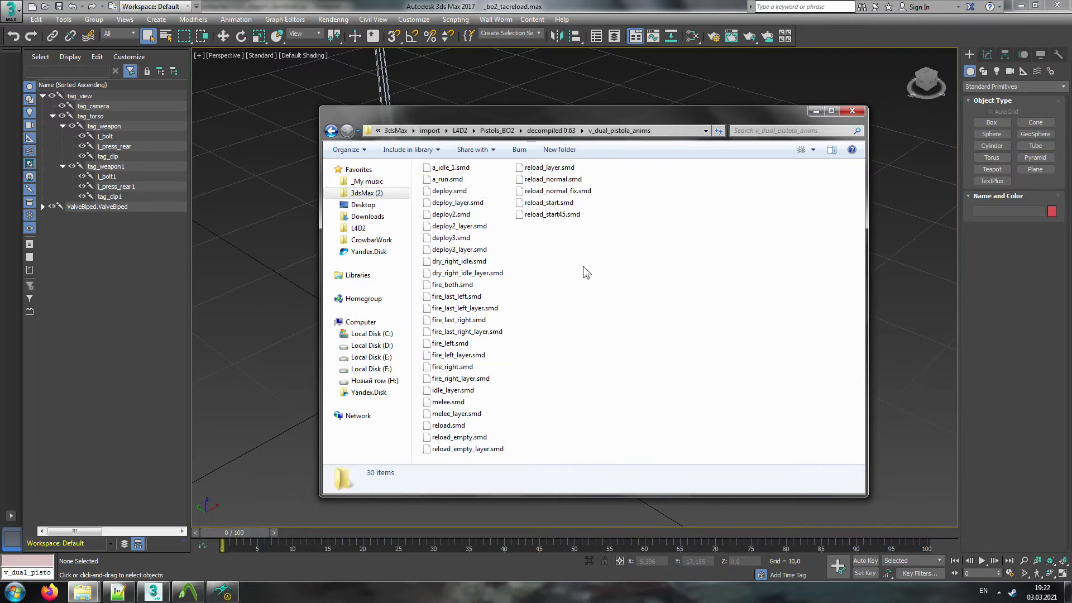
Step: Paste the exported SMD into the v_dual_pistola_anims folder and rename it reload_tactical.smd
right_click(574, 253)
left_click(613, 332)
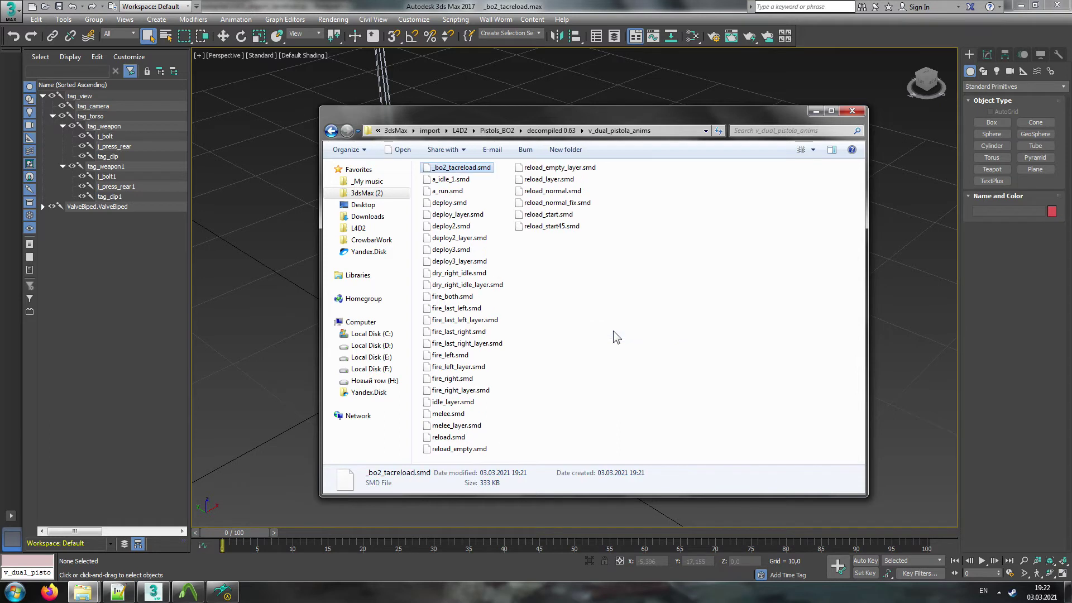
left_click(461, 167)
left_click_drag(458, 168, 424, 170)
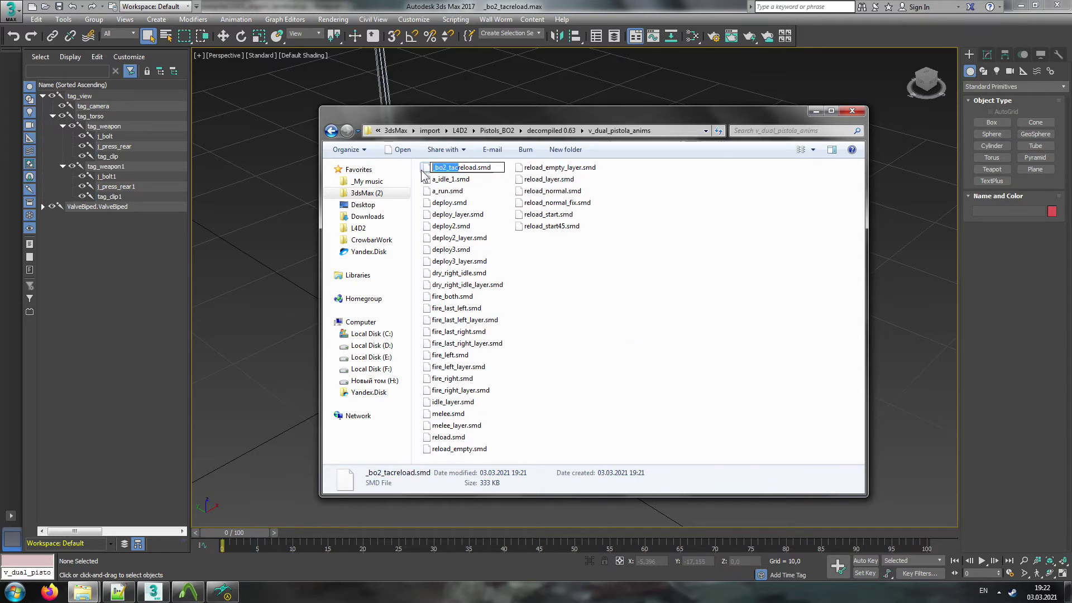
key("BackSpace")
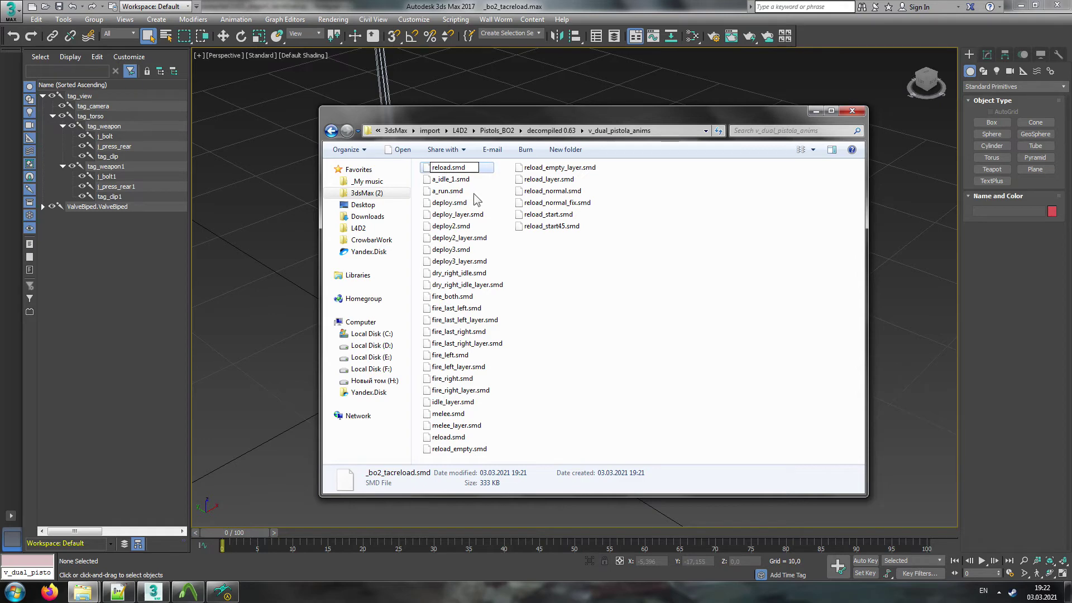
type("_tactical")
key("Return")
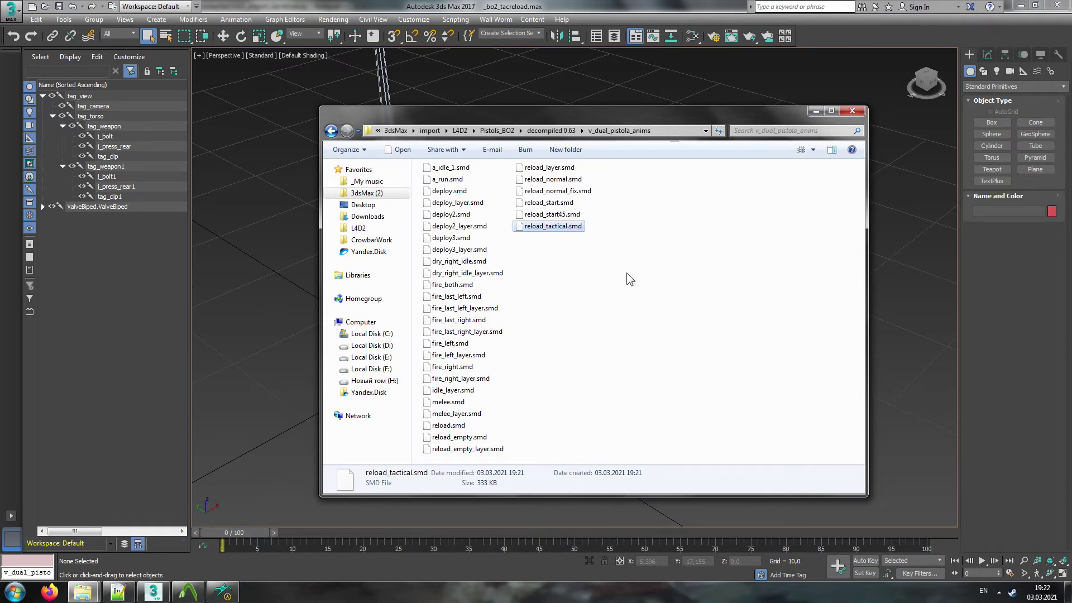
Step: Check the file details of reload_start.smd and reload_start45.smd in the v_dual_pistola_anims folder
left_click(550, 202)
left_click(552, 215)
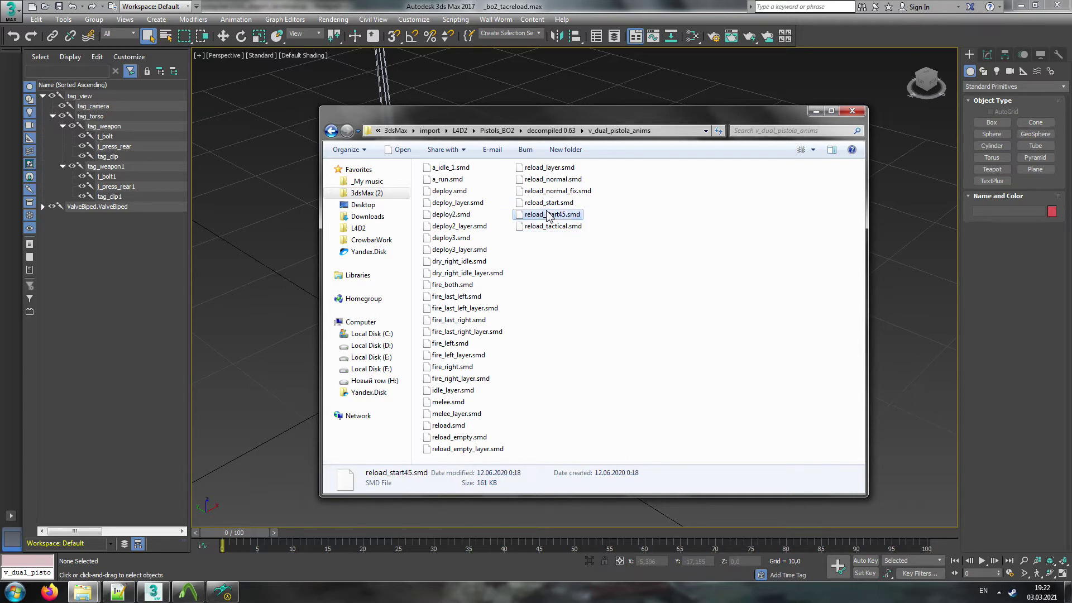
left_click(548, 203)
left_click(549, 216)
left_click(548, 205)
left_click(547, 216)
left_click(543, 206)
left_click(547, 215)
left_click(547, 203)
left_click(548, 216)
left_click(634, 231)
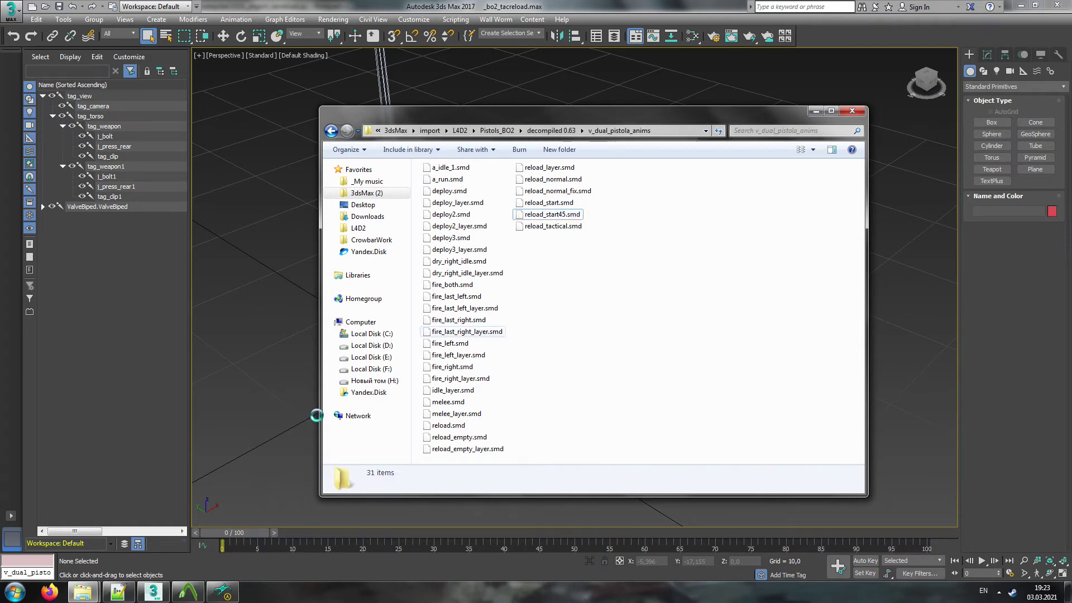
Step: Switch to Notepad++ and change the "reload" sequence's animation file in _mw2pistols_2bo2.qc to reload_tactical.smd
left_click(120, 593)
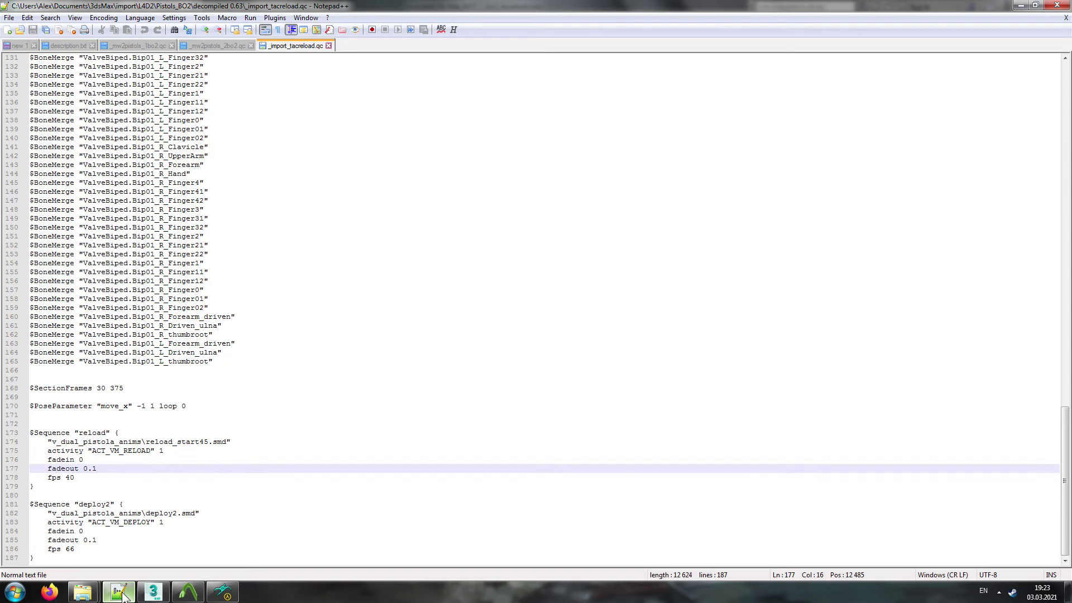
left_click(225, 43)
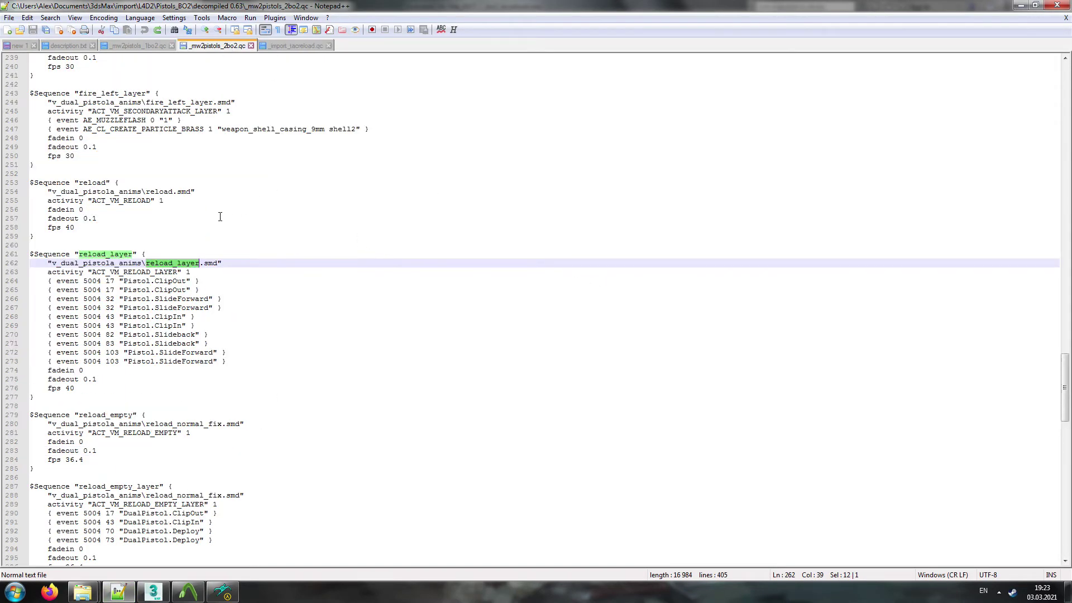
left_click(178, 264)
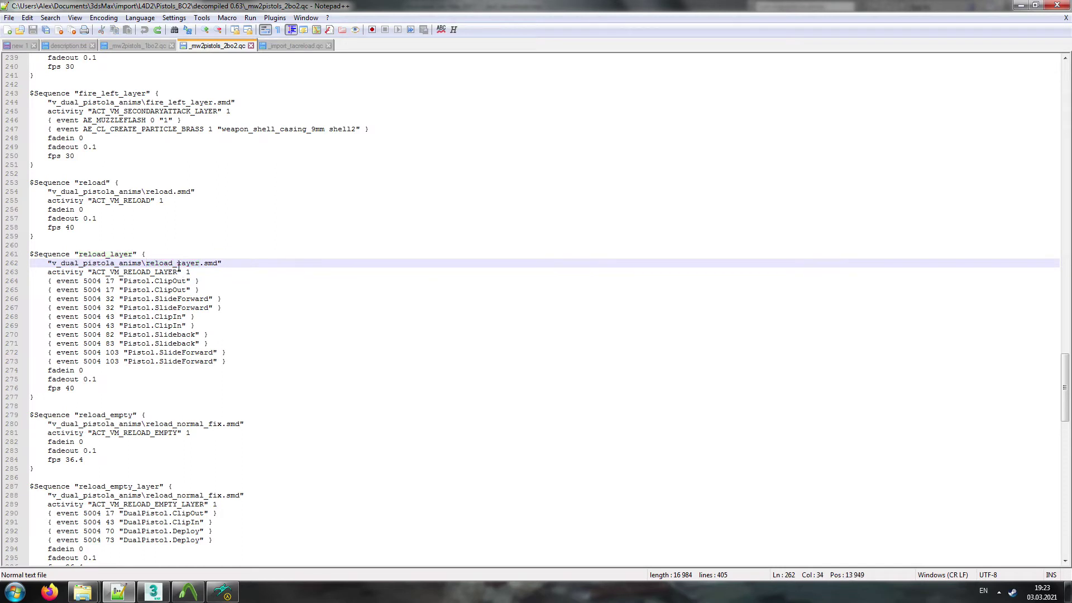
key("ctrl+z")
left_click(173, 218)
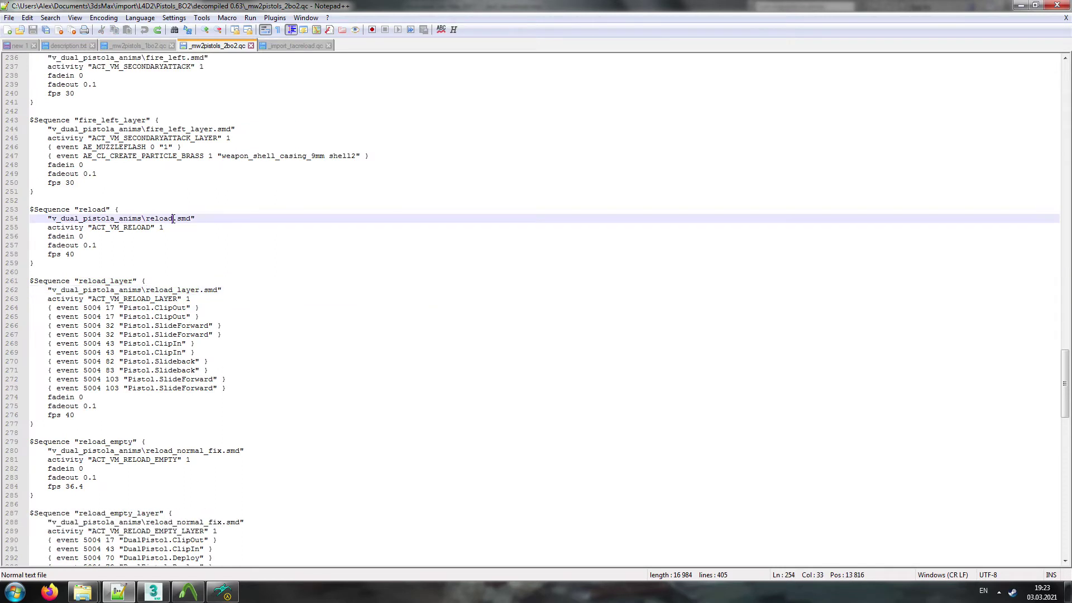
type("_tact")
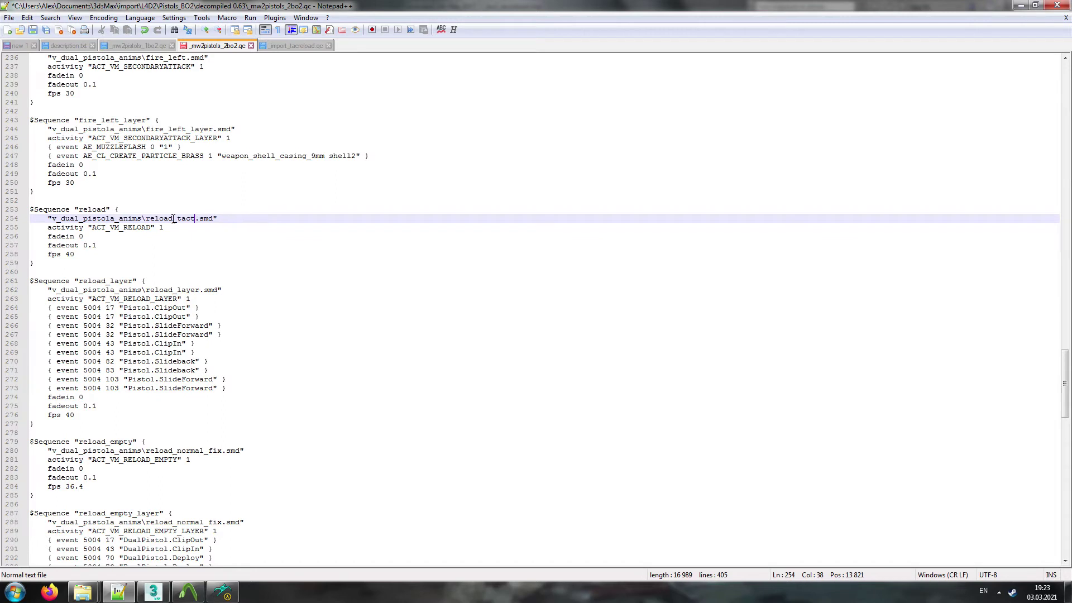
type("ical")
Step: Replace the animation name in the "reload_layer" sequence with reload_tactical, copied from the "reload" sequence
double_click(195, 451)
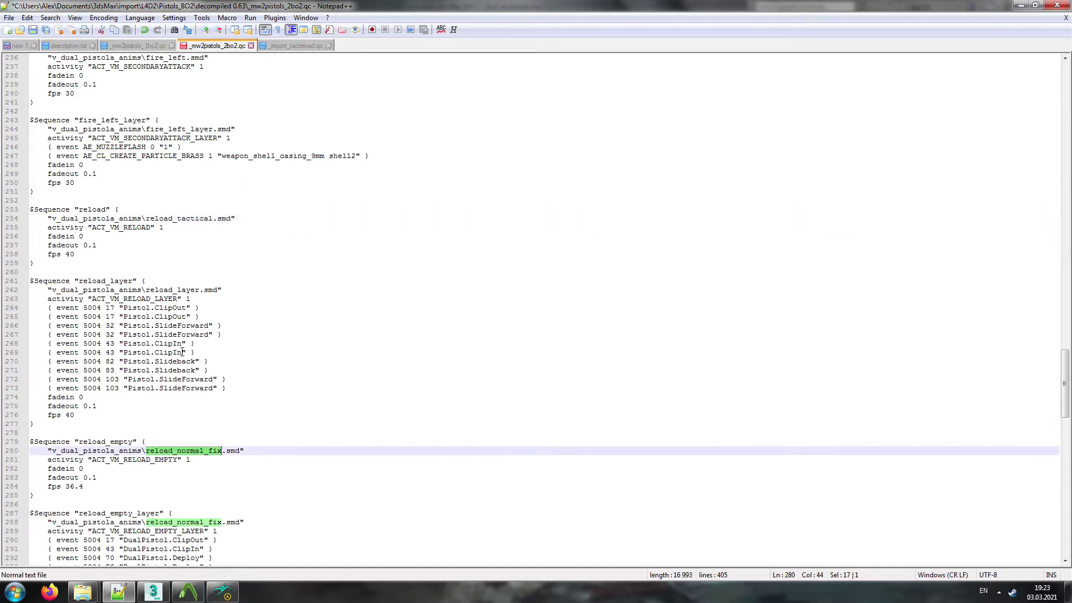
scroll(182, 353, "up", 1)
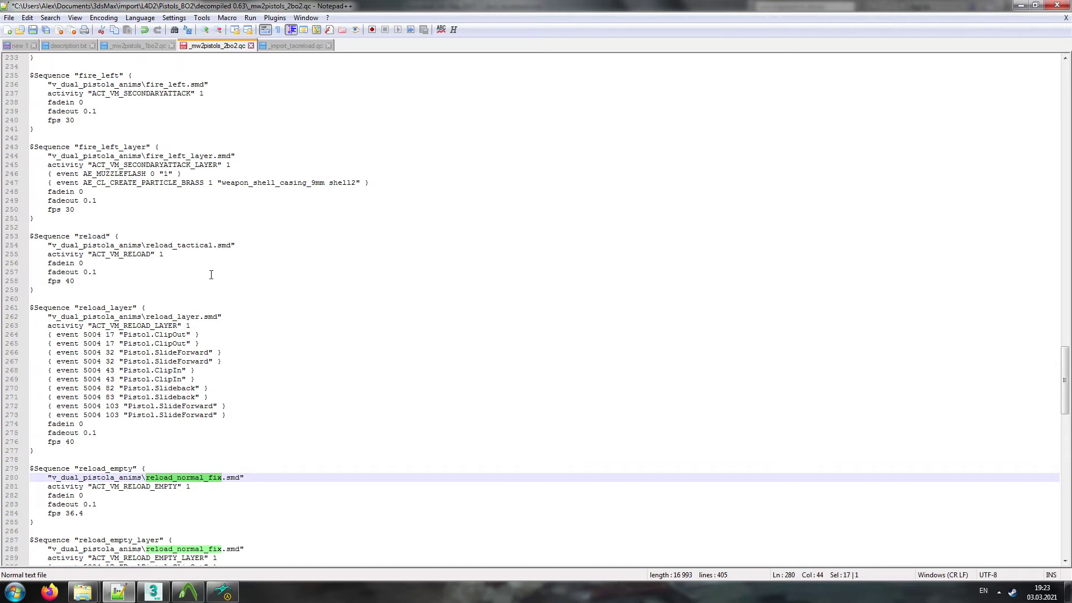
double_click(185, 246)
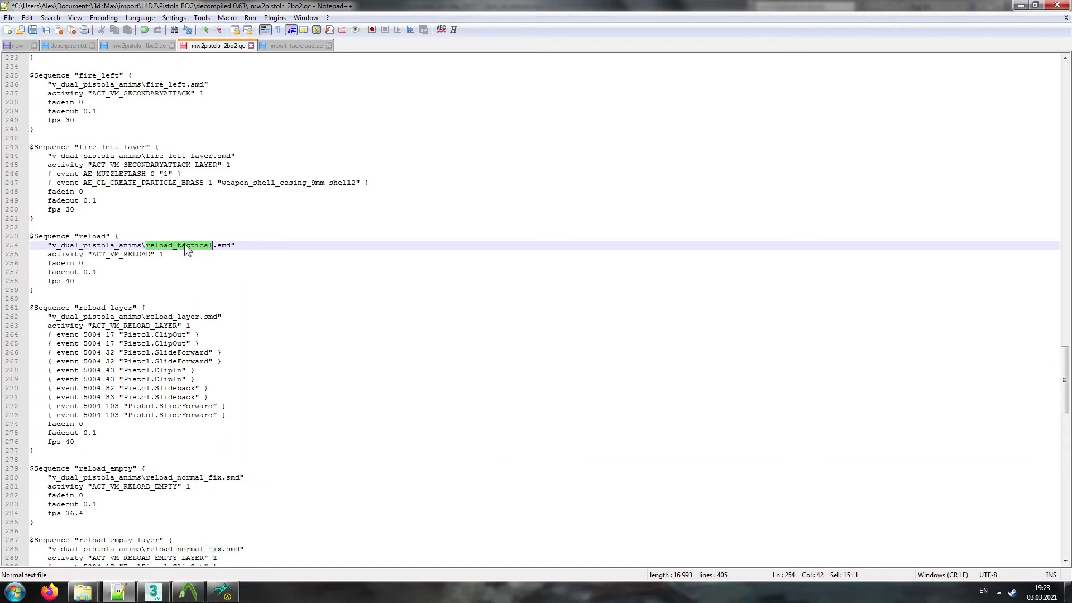
key("ctrl+c")
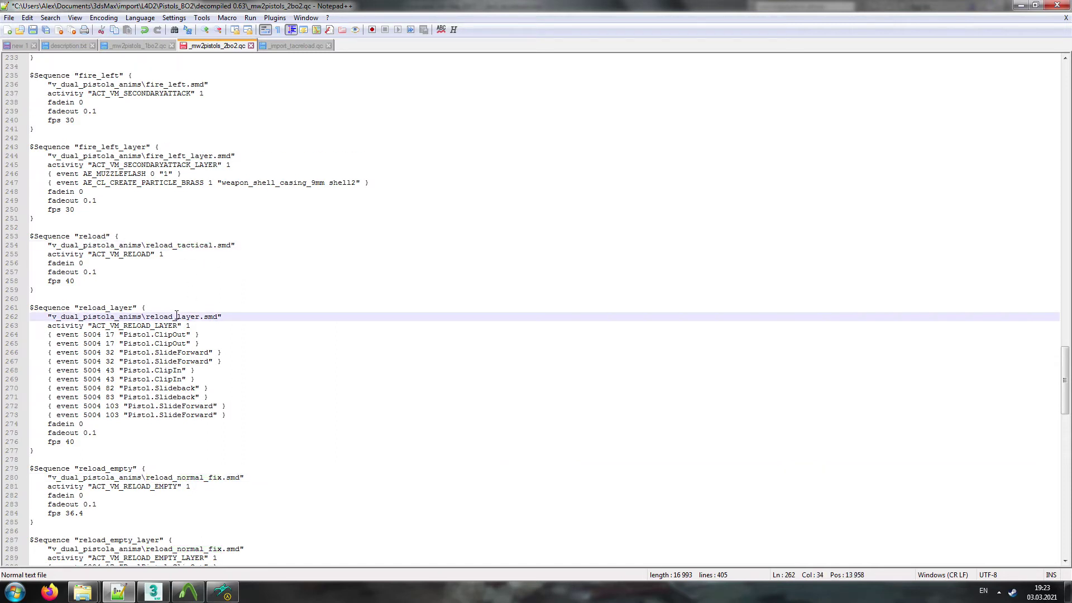
double_click(178, 317)
key("ctrl+v")
scroll(232, 304, "down", 1)
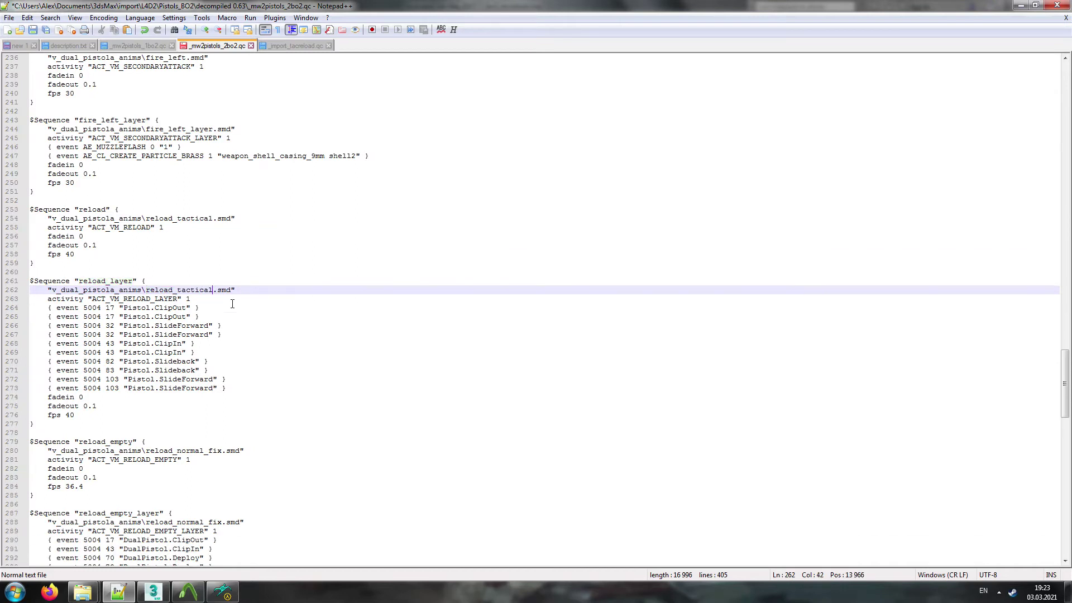
Step: Review the animation files referenced by the reload, reload_layer, reload_empty and reload_empty_layer sequences in _mw2pistols_2bo2.qc
double_click(185, 522)
double_click(184, 451)
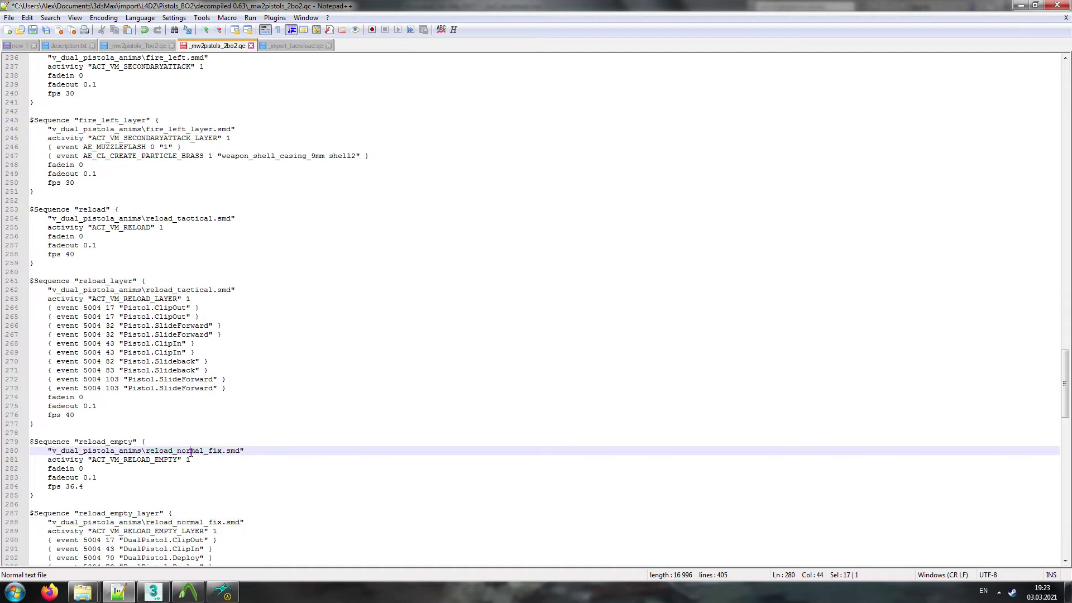
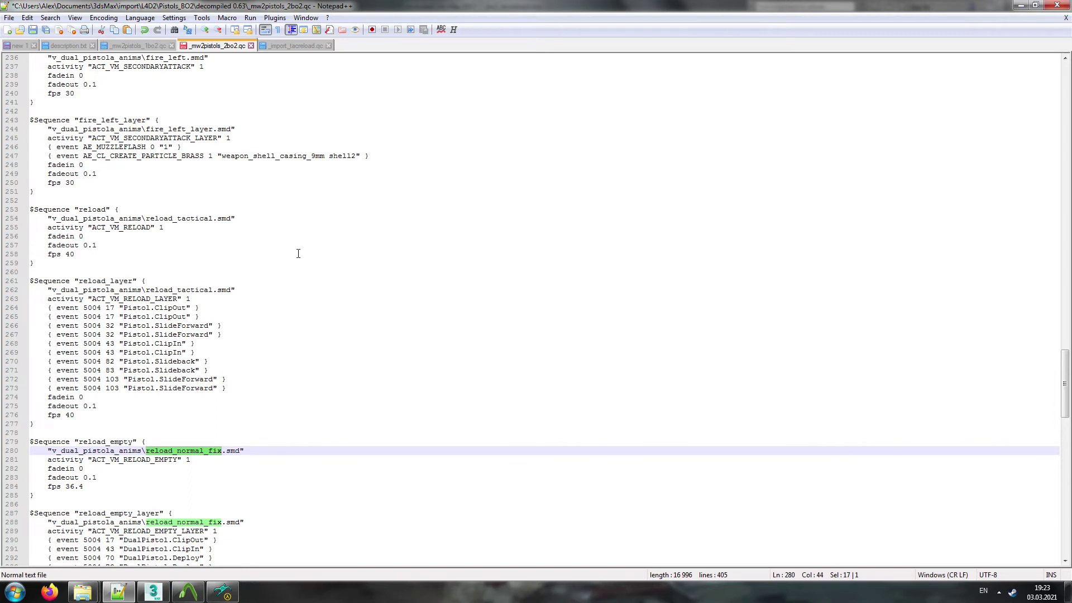
scroll(298, 252, "up", 1)
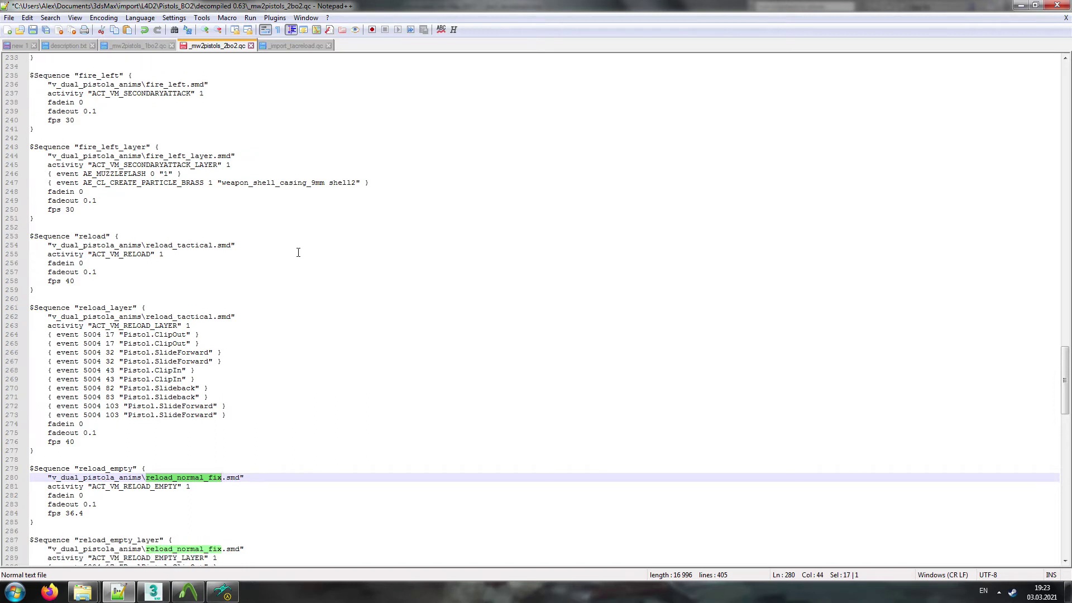
left_click(172, 335)
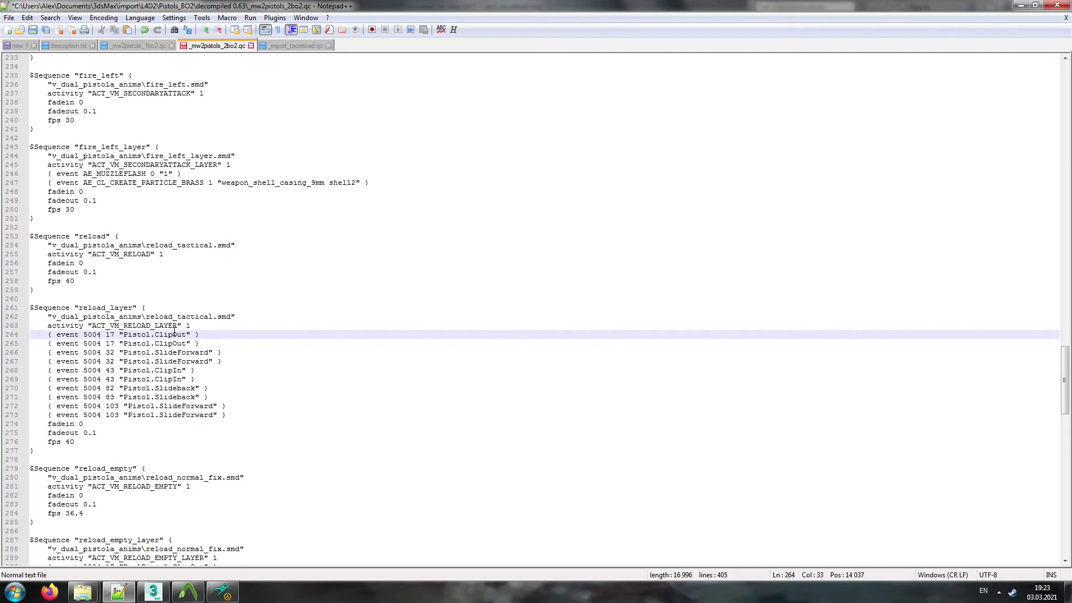
left_click(187, 316)
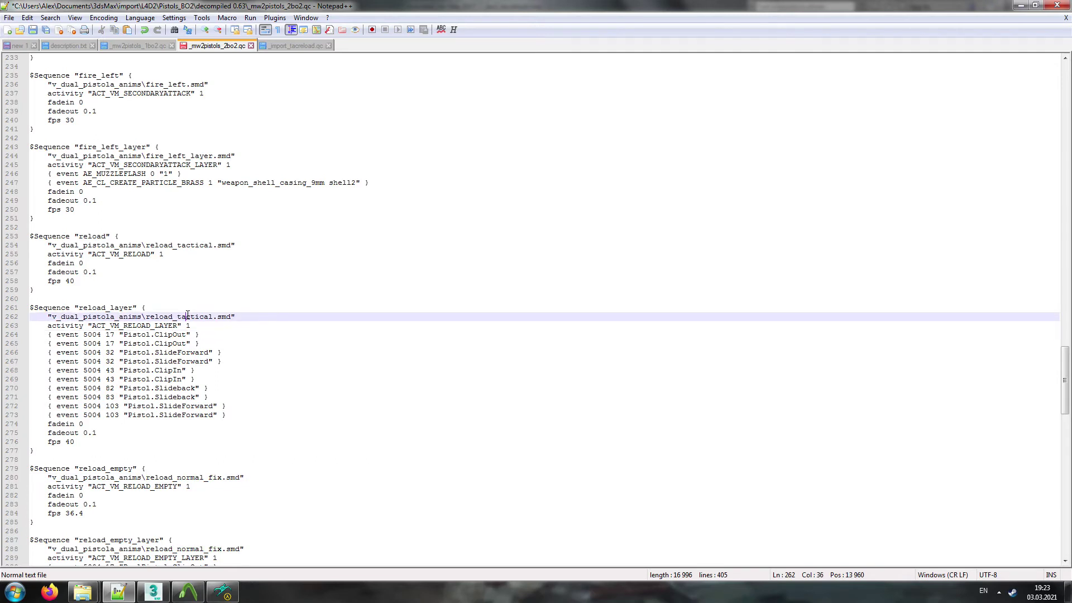
left_click(189, 244)
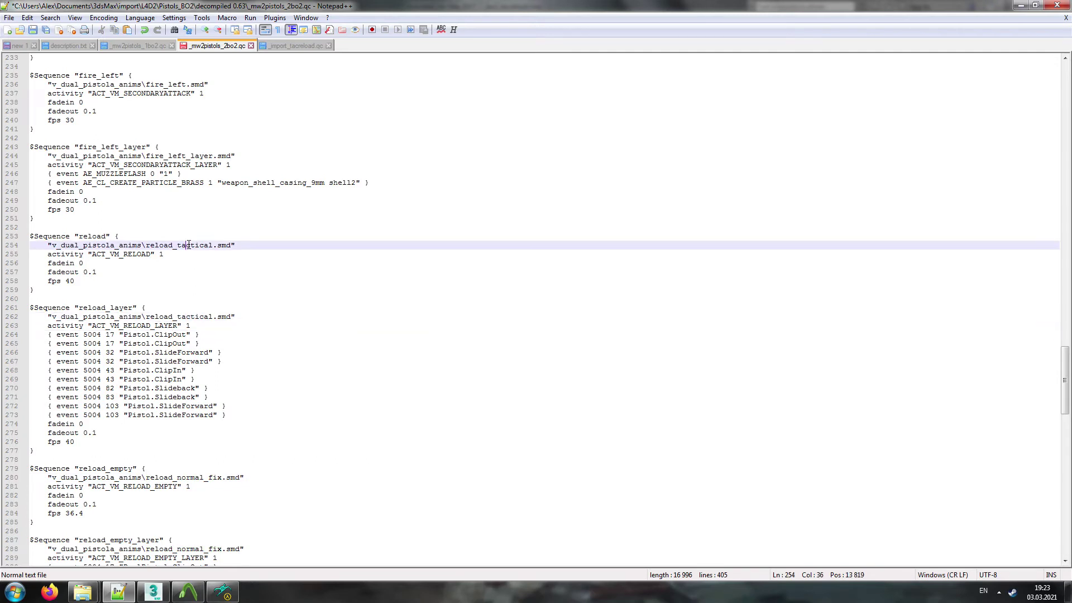
left_click(190, 316)
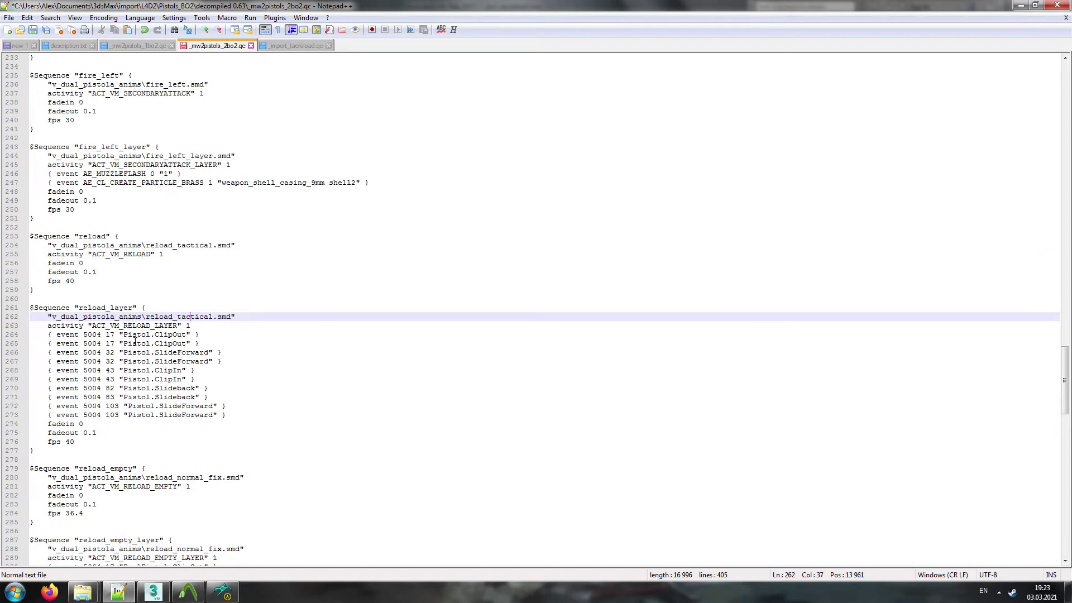
Step: Open _mw2pistols_1bo2.qc and examine the DualPistol ClipOut, ClipIn and Deploy sound events in the reload_empty_layer sequence
left_click(142, 45)
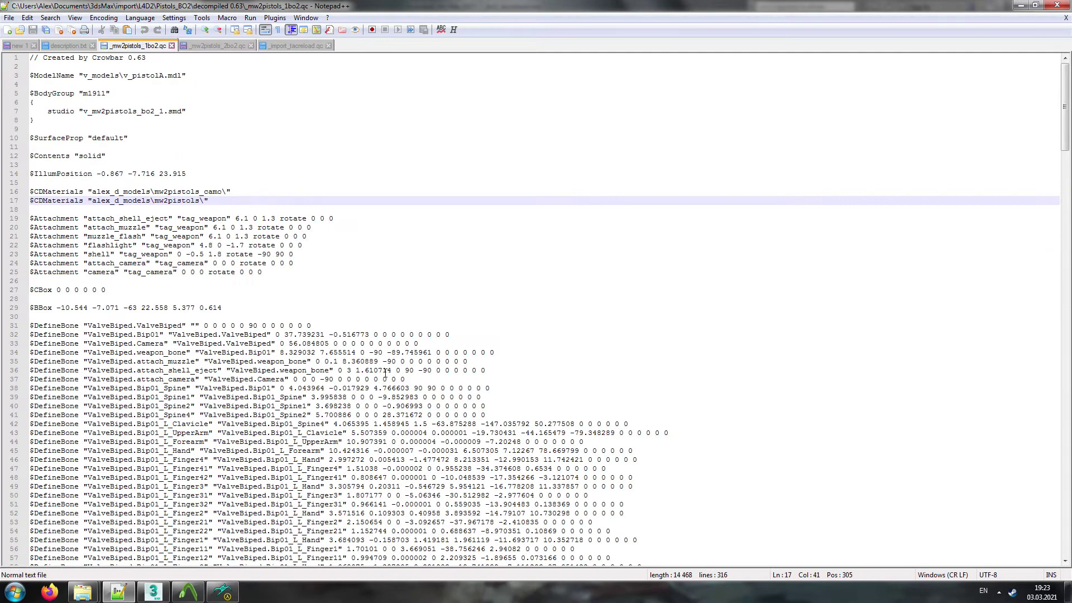
scroll(394, 376, "down", 19)
scroll(394, 376, "down", 10)
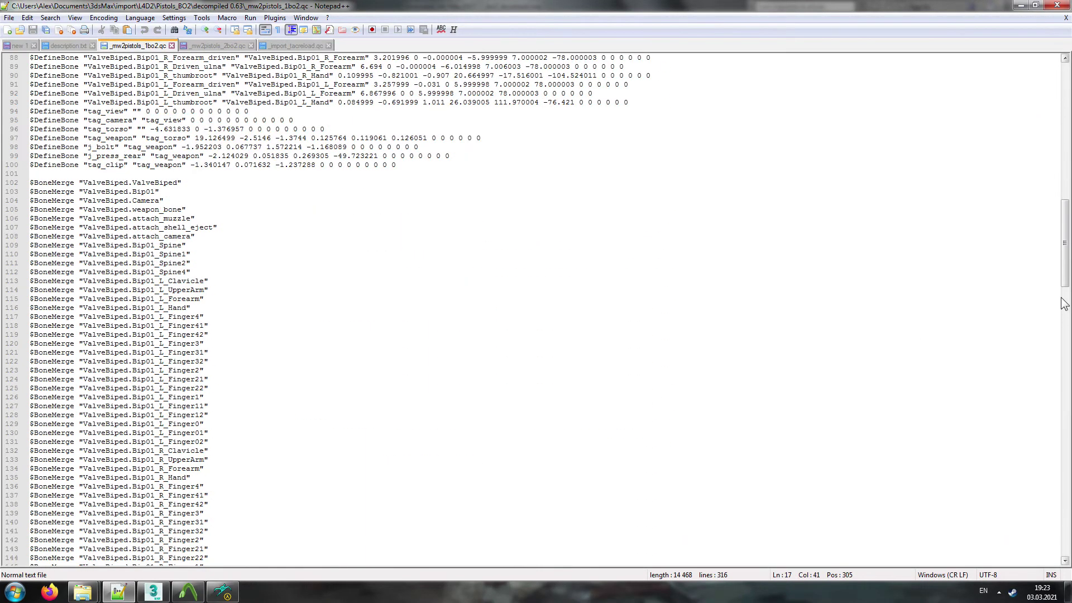
left_click_drag(1065, 285, 1033, 506)
double_click(160, 308)
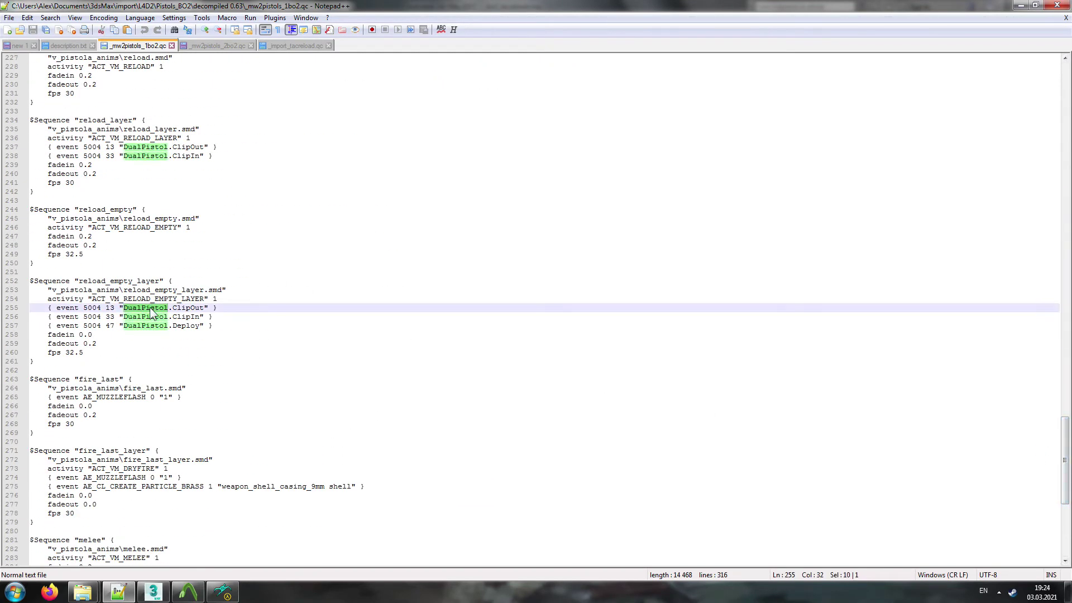
double_click(190, 308)
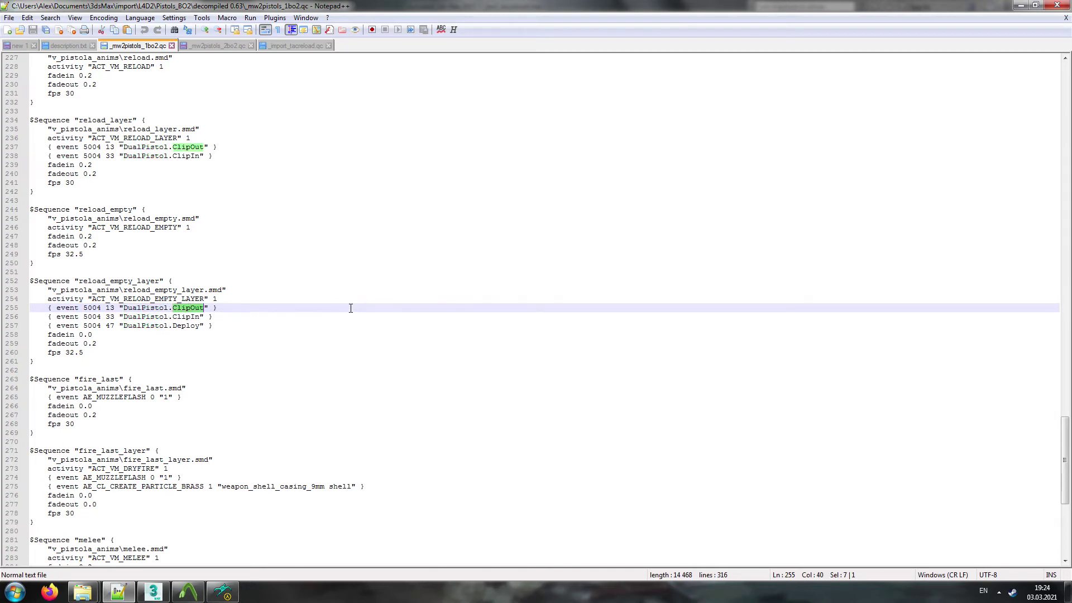
double_click(186, 316)
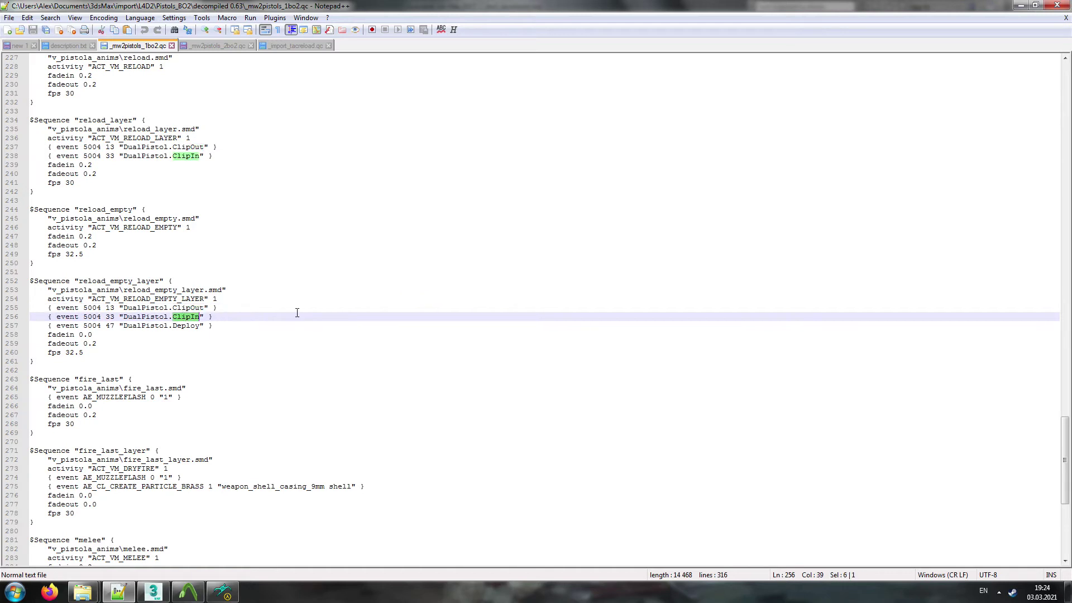
double_click(184, 326)
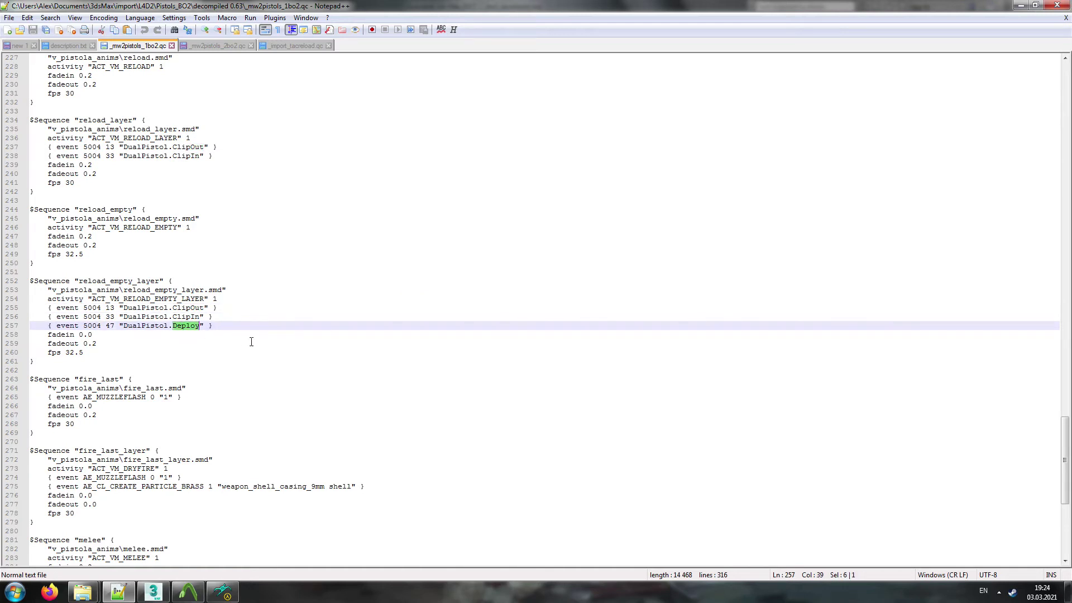
double_click(106, 279)
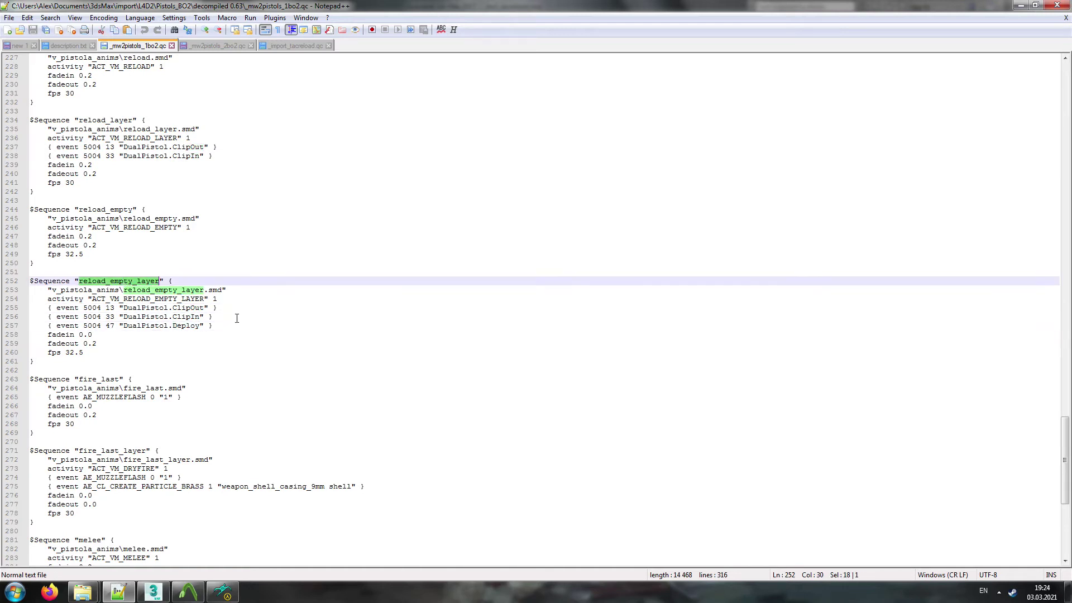
double_click(186, 326)
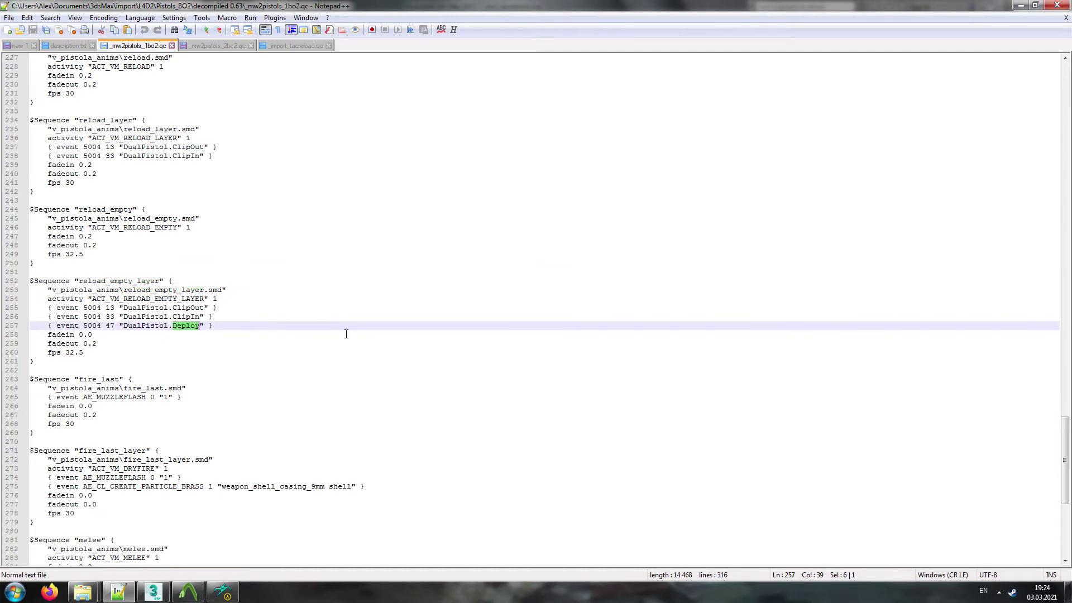
Step: Compare the Deploy sound event of reload_empty_layer with the one in the deploy_layer sequence
scroll(346, 334, "up", 5)
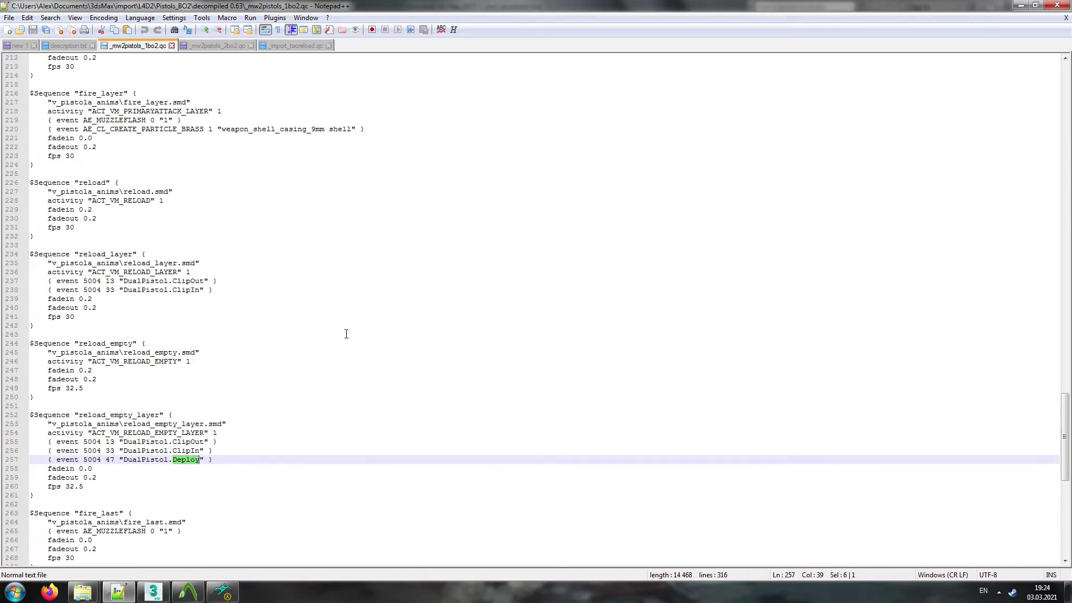
scroll(346, 334, "up", 5)
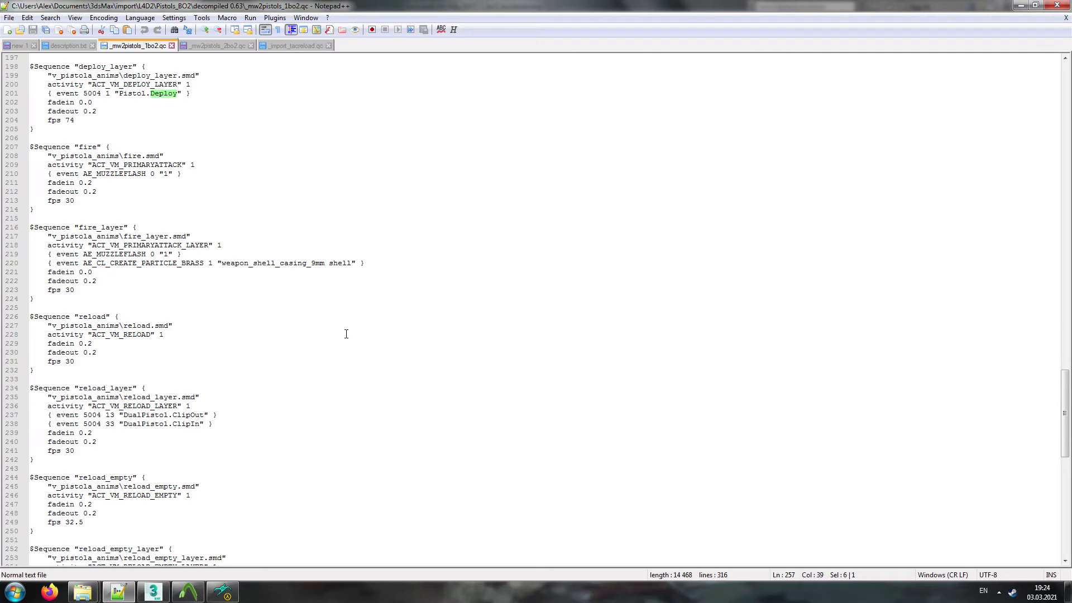
scroll(346, 334, "down", 6)
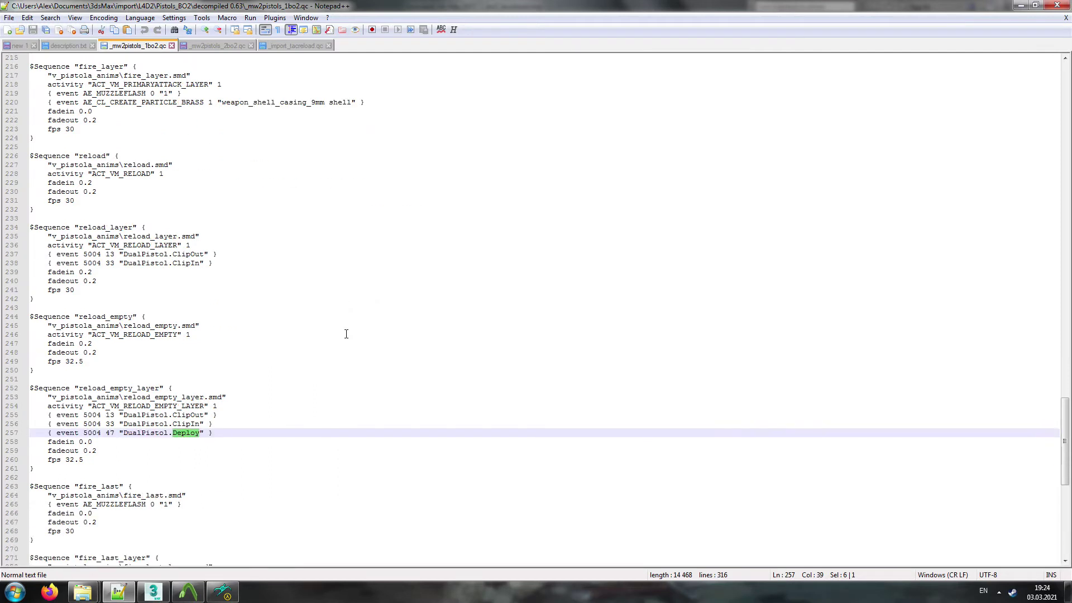
double_click(145, 433)
double_click(195, 433)
scroll(279, 427, "up", 9)
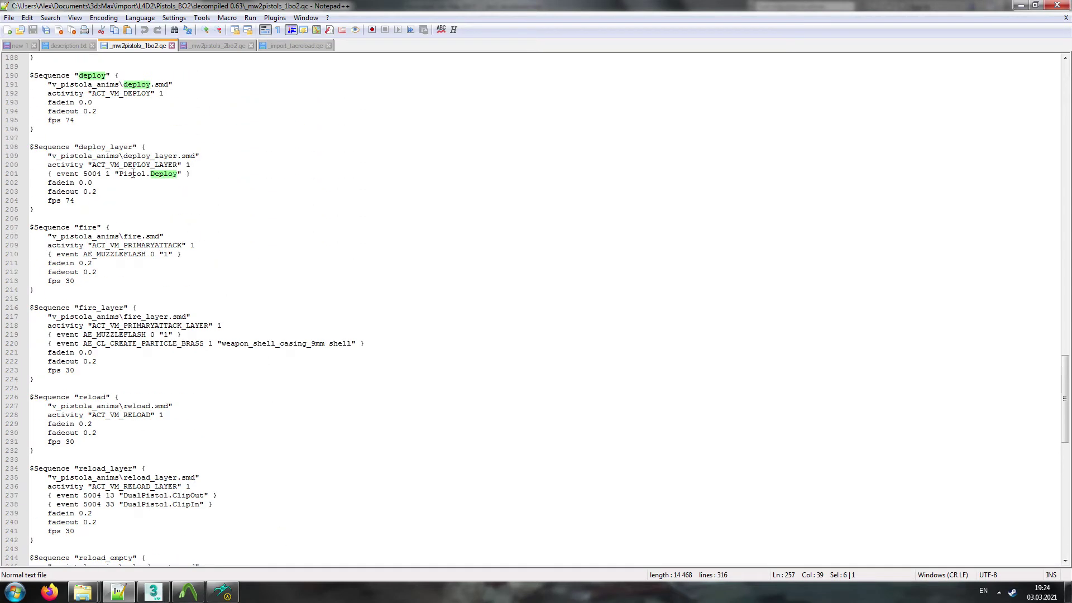
double_click(148, 174)
double_click(162, 174)
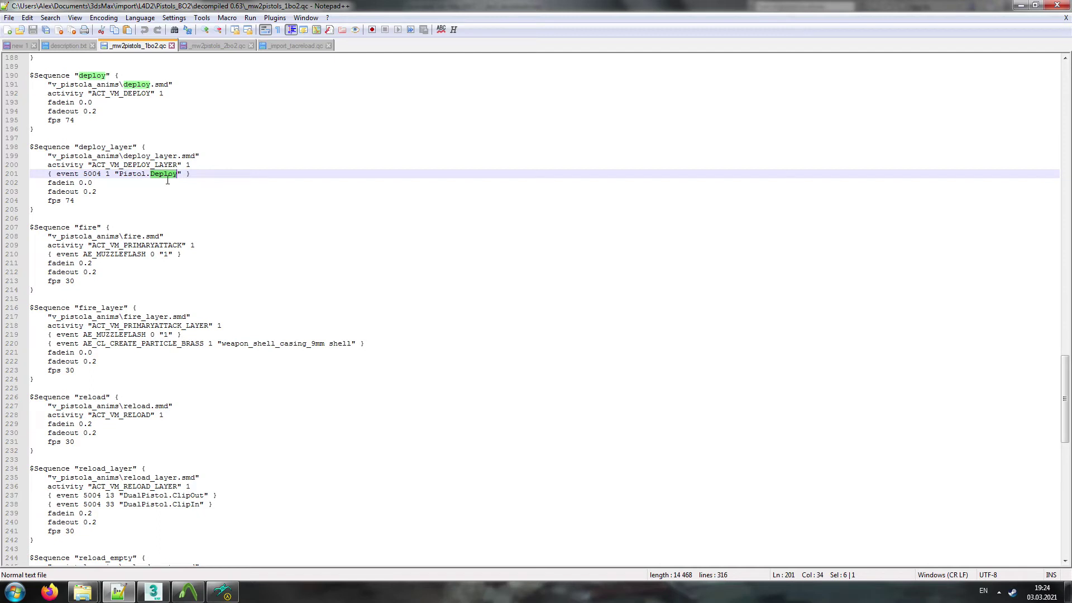
Step: Copy the DualPistol prefix from the reload_empty_layer Deploy event in _mw2pistols_1bo2.qc and return to _mw2pistols_2bo2.qc
left_click(221, 47)
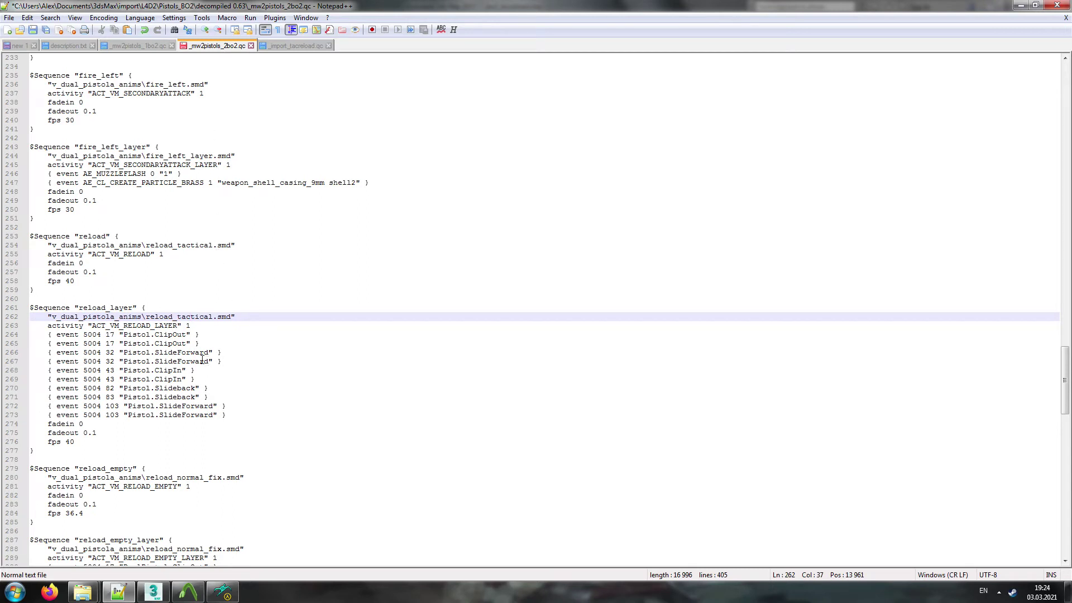
left_click(134, 47)
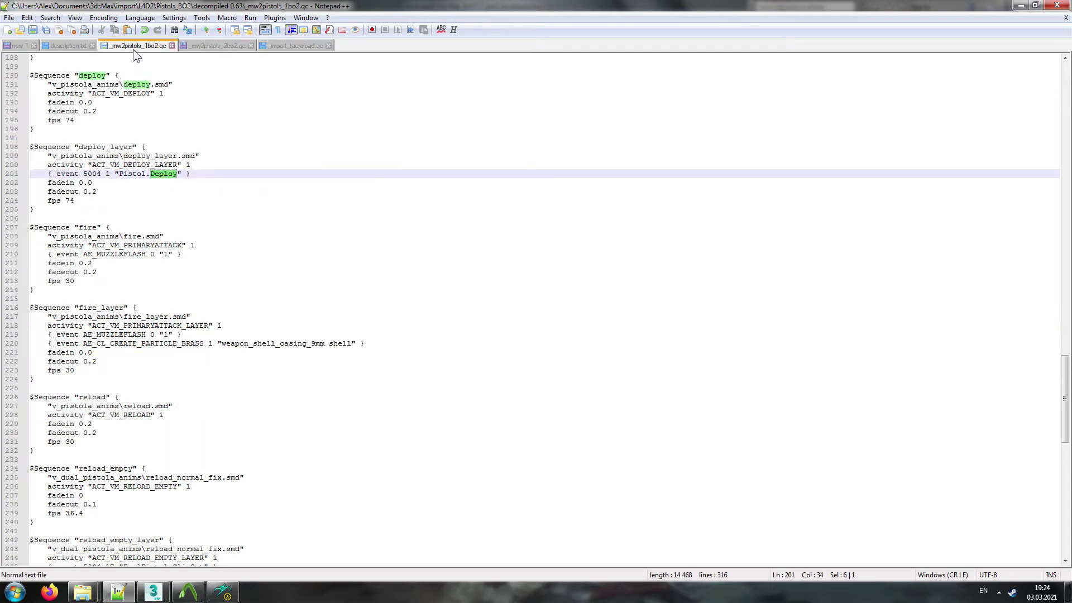
scroll(149, 481, "down", 7)
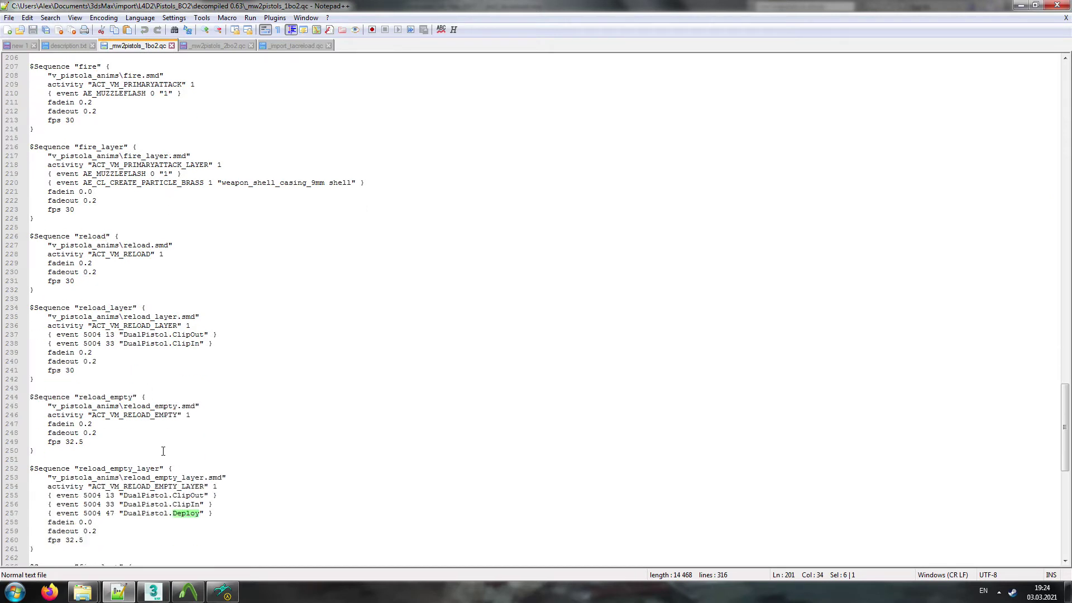
double_click(149, 487)
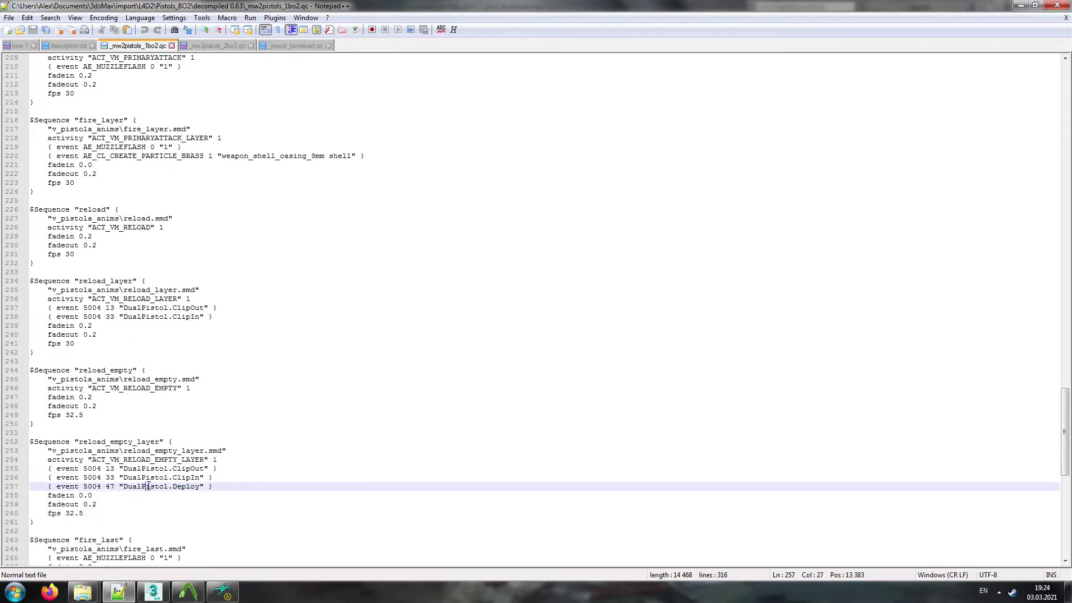
left_click(200, 46)
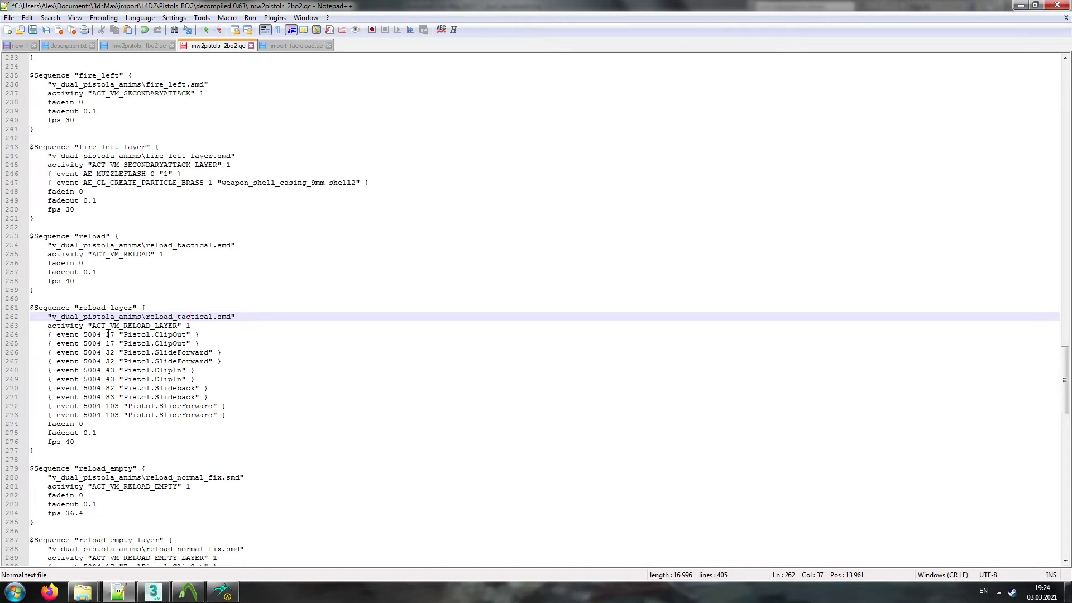
Step: Delete the second of the two identical Pistol.ClipOut events at frame 17 in the reload_layer sequence
left_click_drag(114, 334, 115, 343)
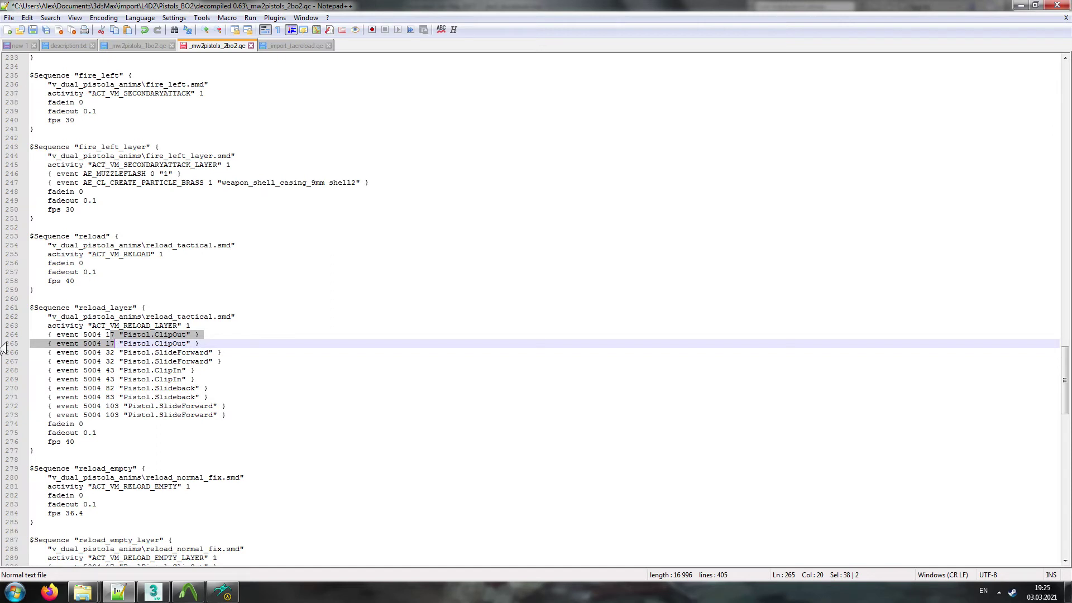
left_click(111, 334)
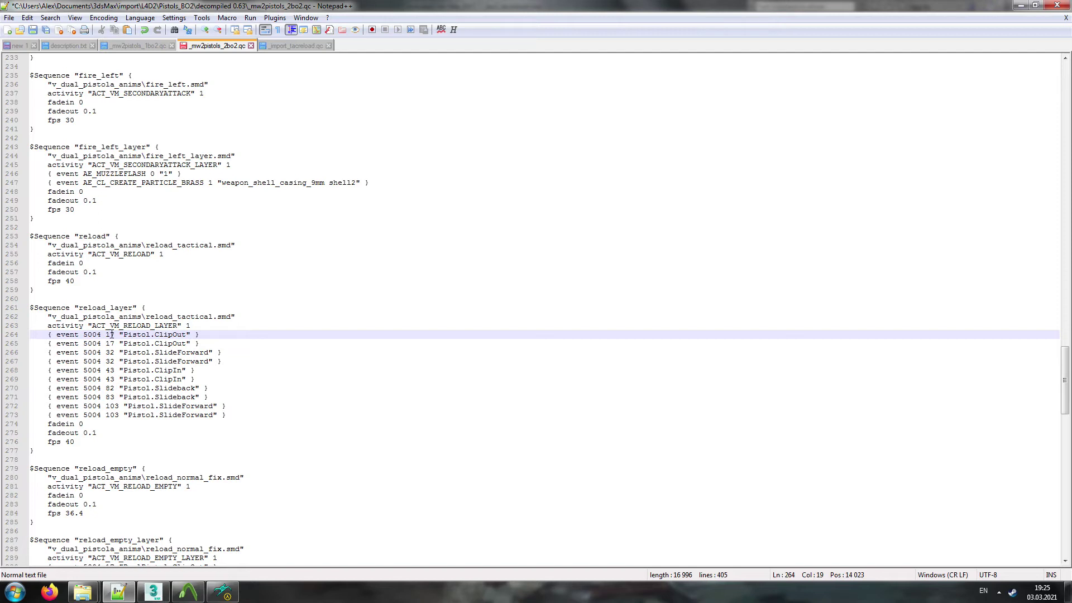
left_click(112, 344)
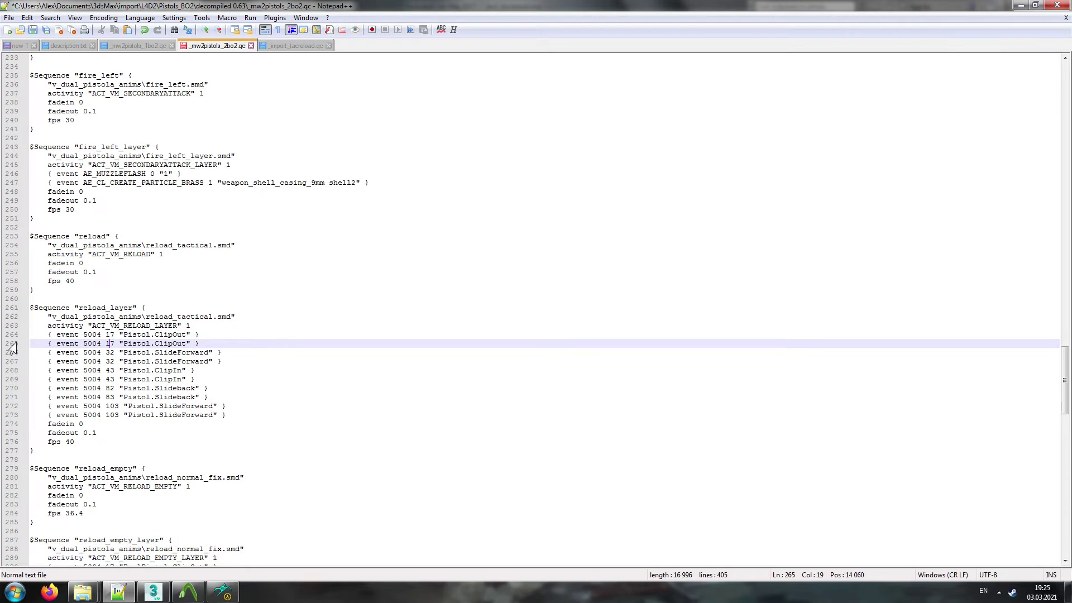
left_click(134, 342)
key("shift+Up")
key("Down")
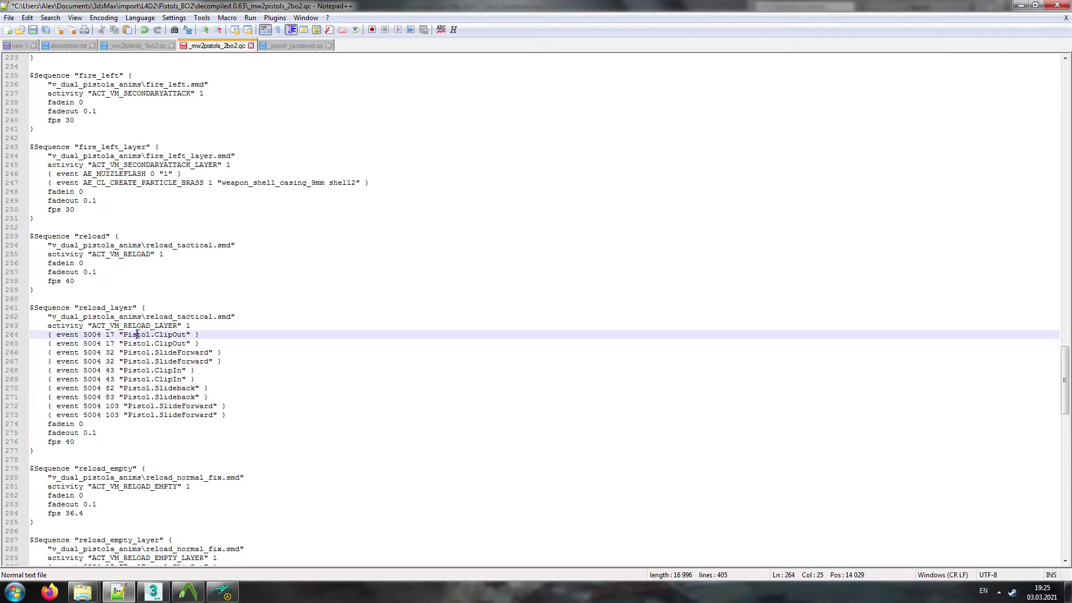
key("Down")
key("Up")
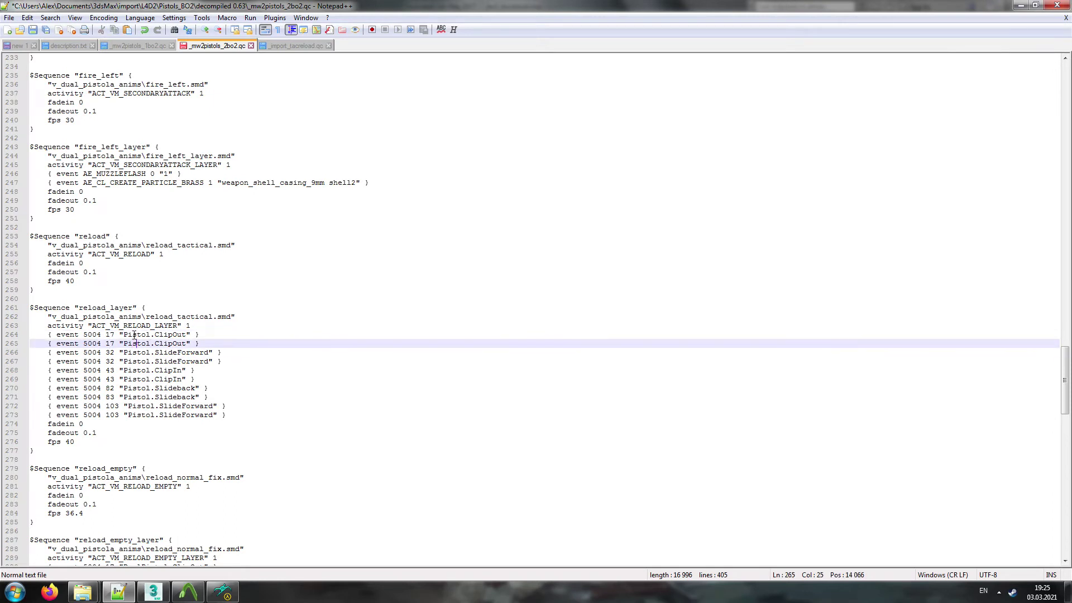
left_click(13, 344)
key("Delete")
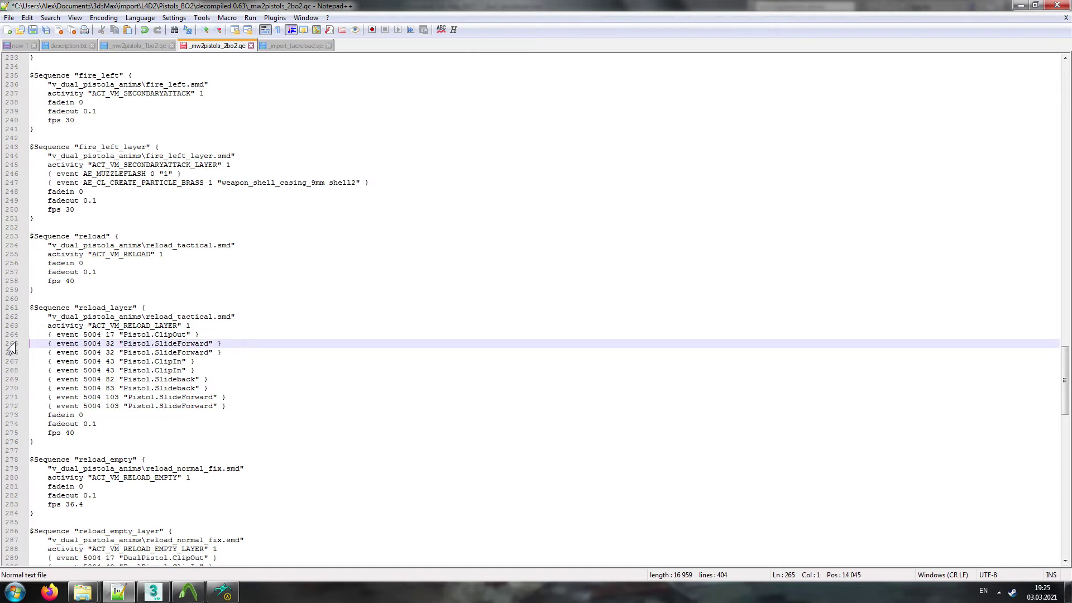
Step: Delete the duplicate Pistol.ClipIn event and all Slideback and SlideForward events from the reload_layer sequence
left_click_drag(12, 345, 12, 356)
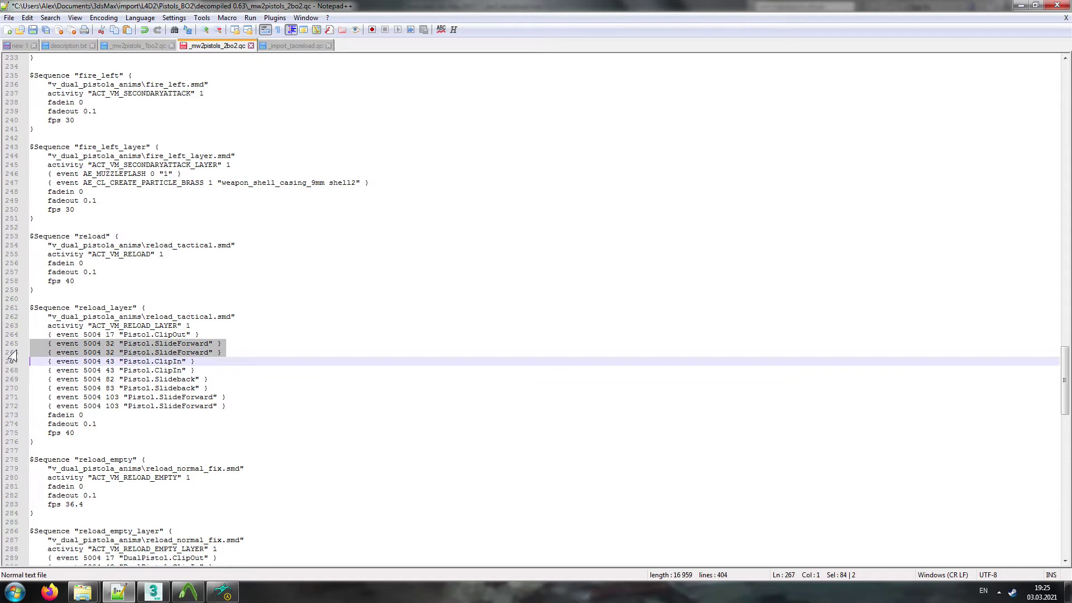
key("Delete")
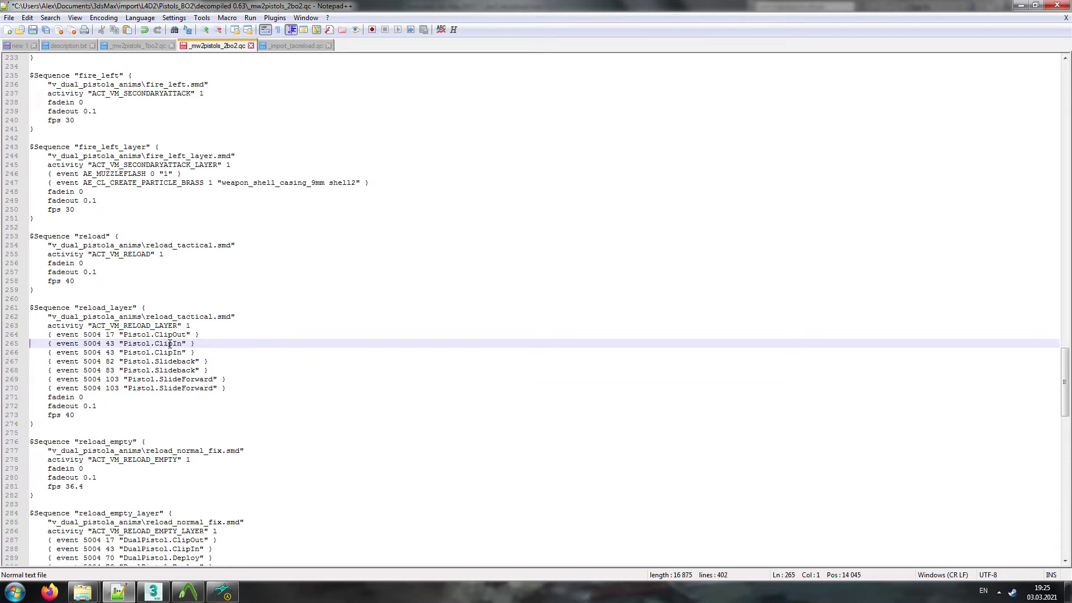
left_click(3, 354)
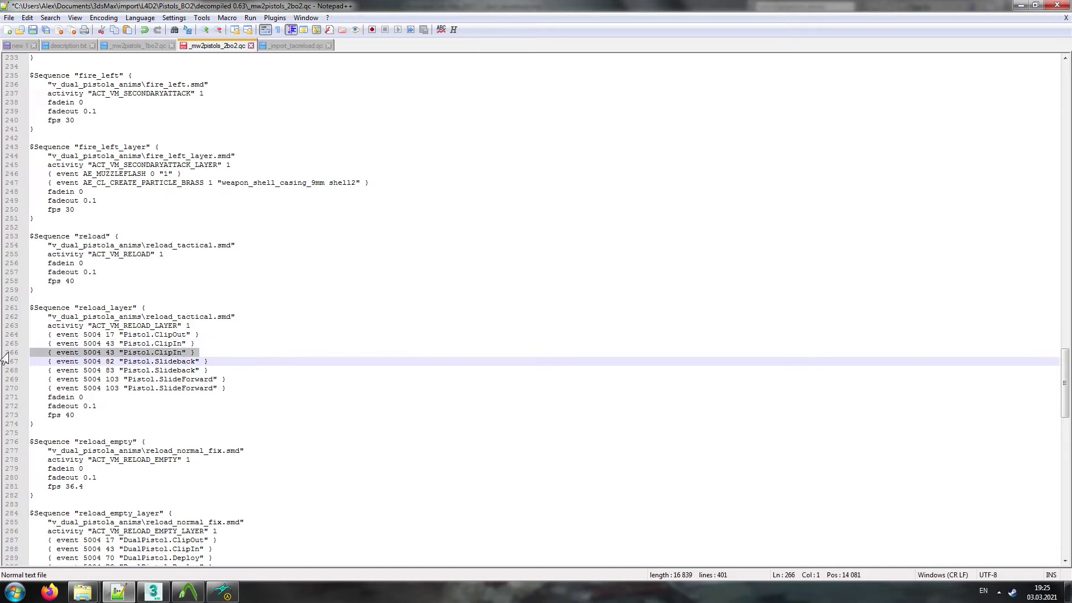
key("Delete")
left_click_drag(4, 355, 5, 384)
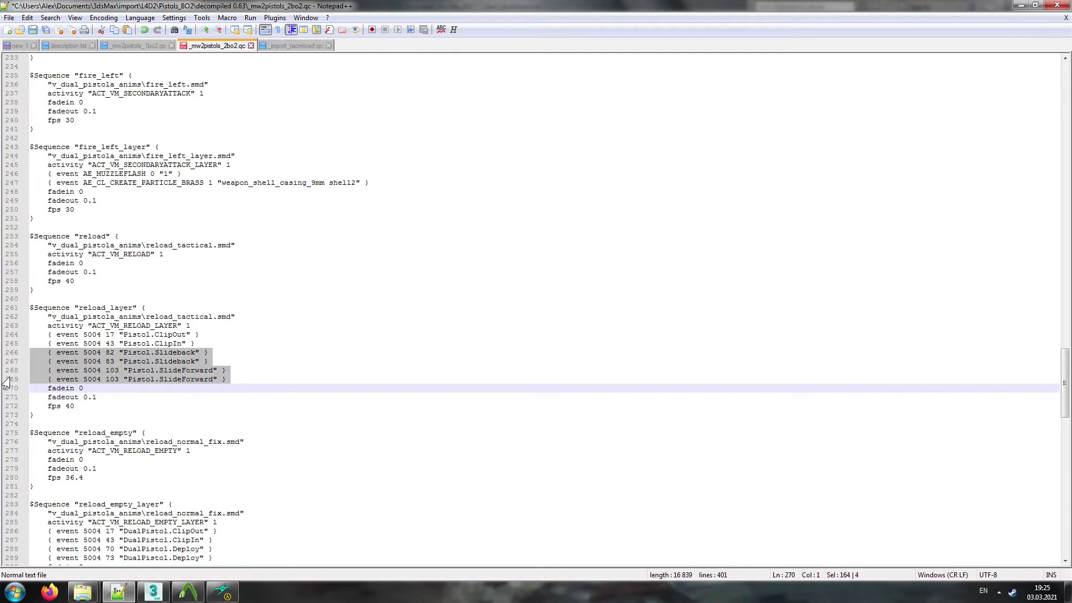
key("Delete")
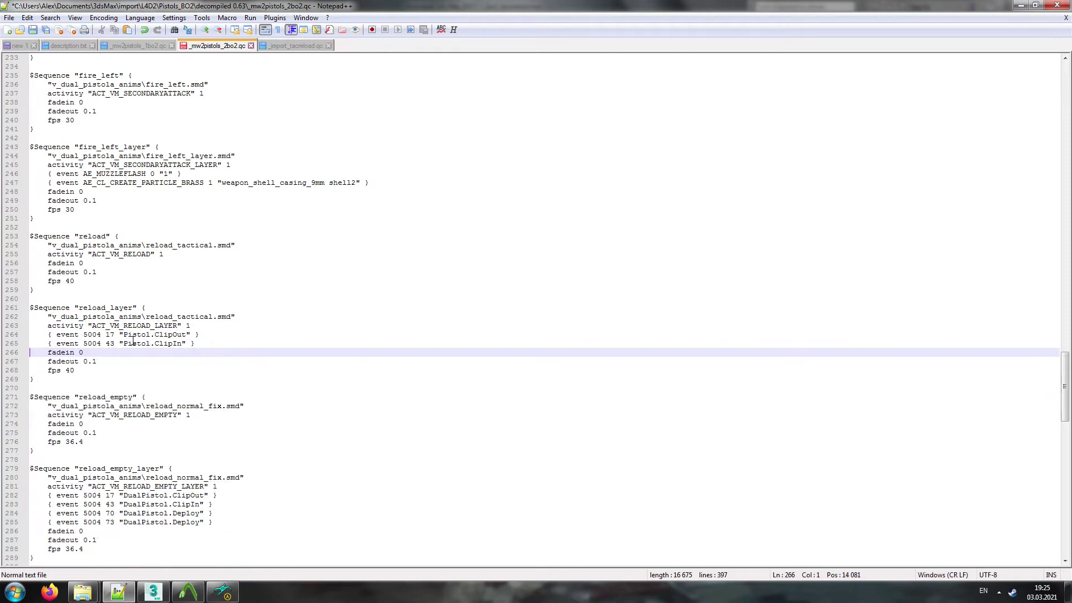
Step: Replace Pistol with the copied DualPistol prefix in the ClipOut and ClipIn events of reload_layer
double_click(131, 335)
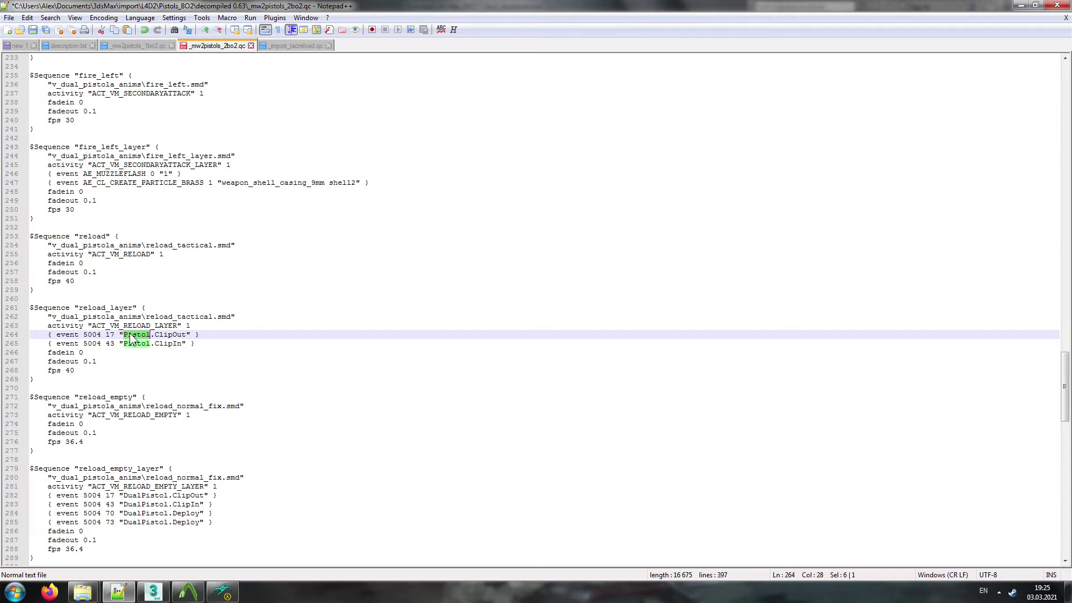
key("ctrl+v")
double_click(132, 344)
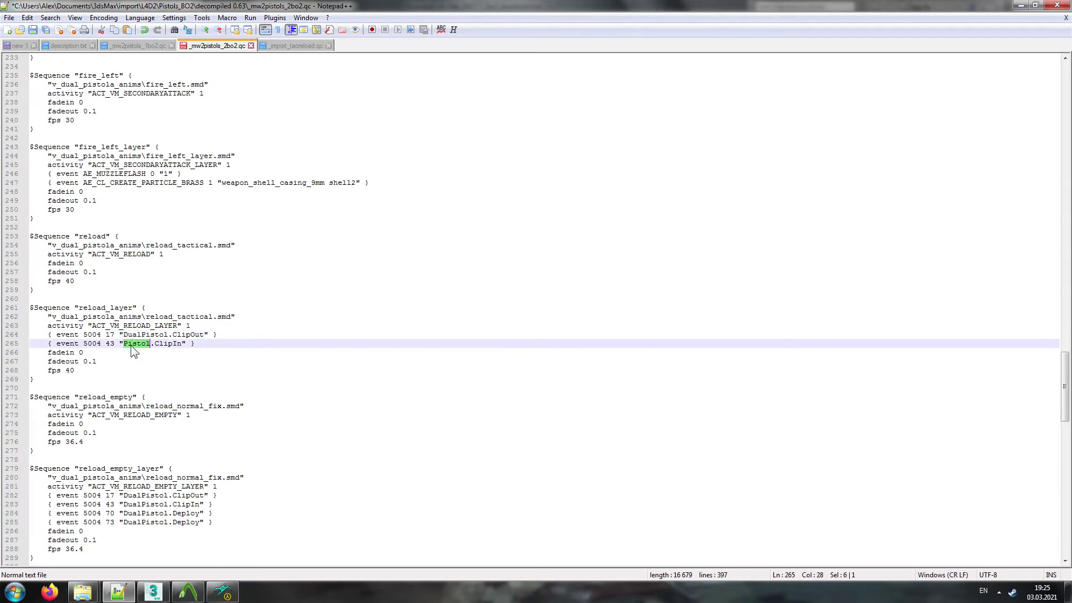
key("ctrl+v")
Step: Check the DualPistol ClipOut and Deploy events of the reload_empty_layer sequence and save _mw2pistols_2bo2.qc
double_click(147, 496)
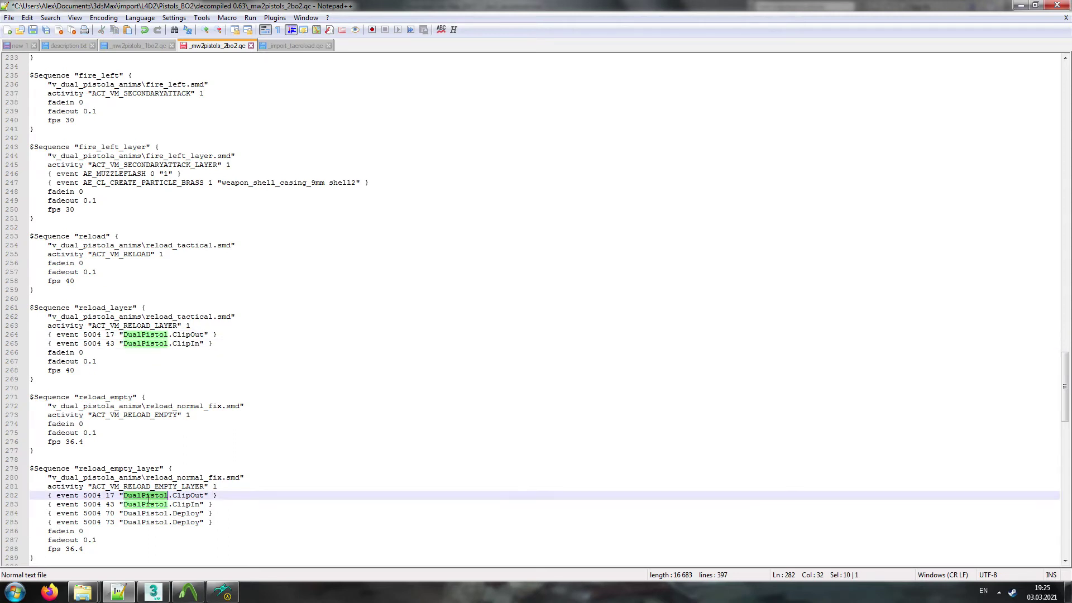
double_click(192, 513)
double_click(185, 522)
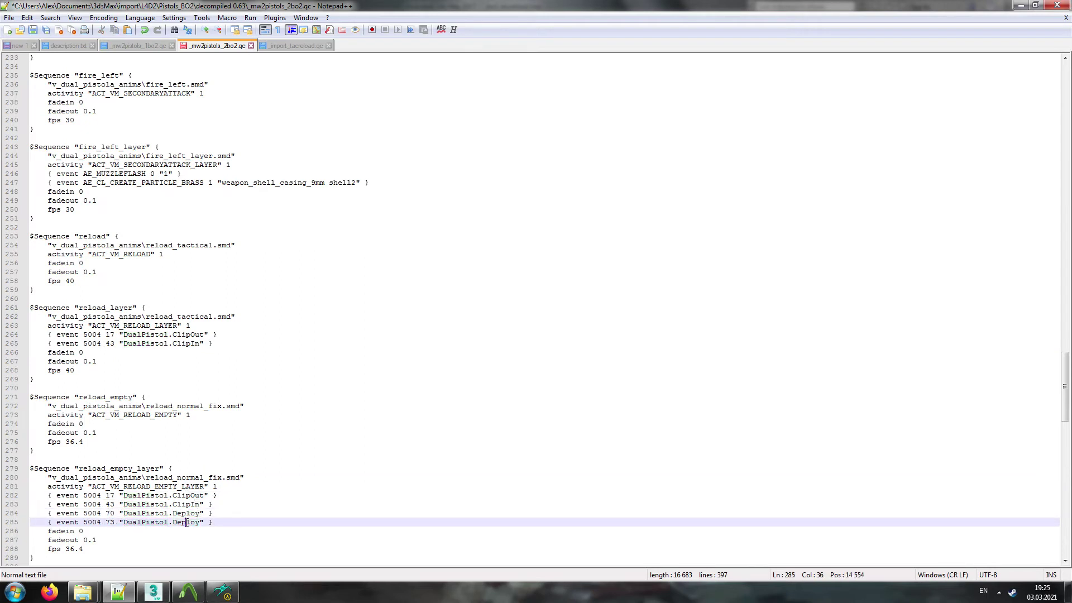
double_click(184, 514)
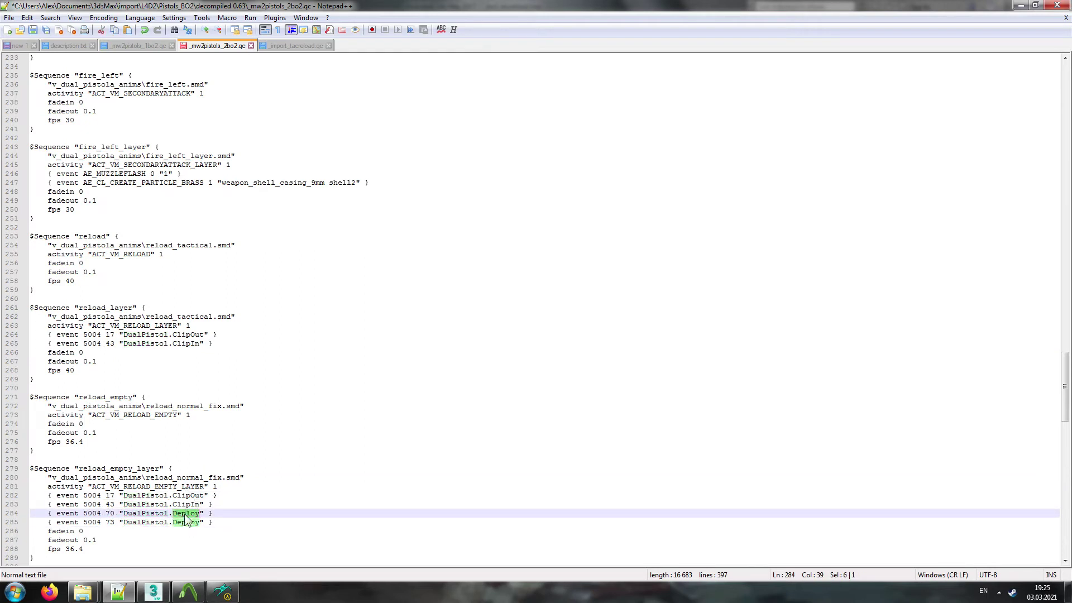
left_click(32, 32)
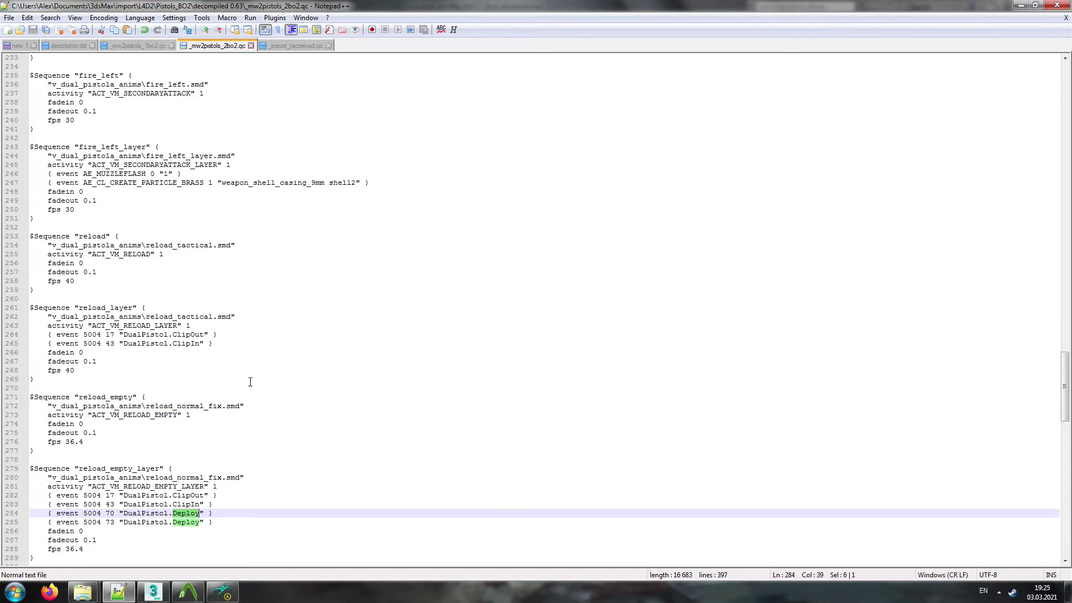
Step: Close the old model preview, switch to Crowbar and compile _mw2pistols_2bo2.qc for Left 4 Dead 2
left_click(223, 592)
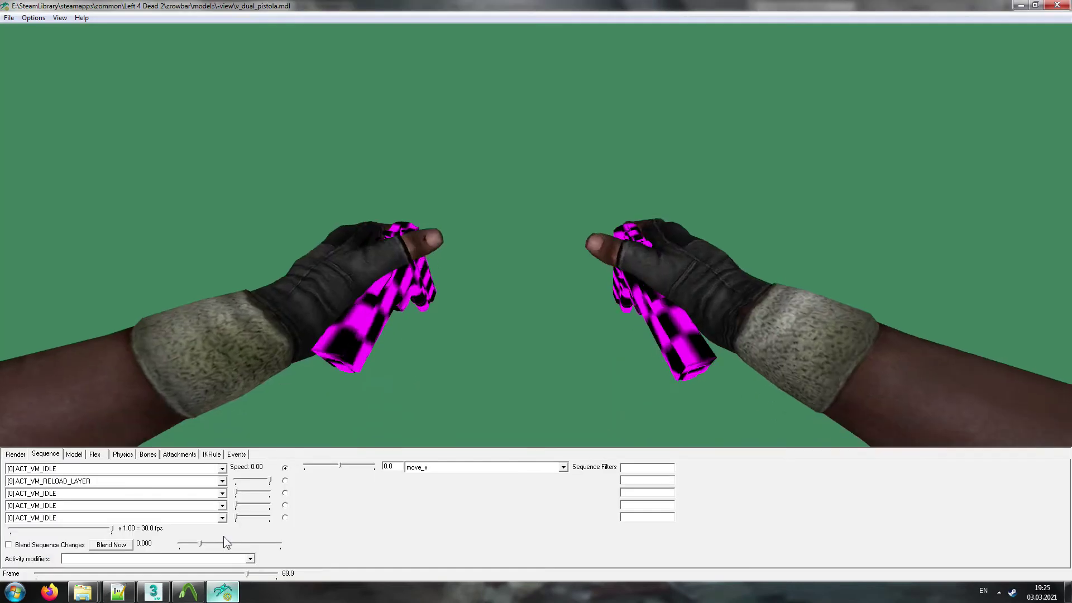
key("alt+F4")
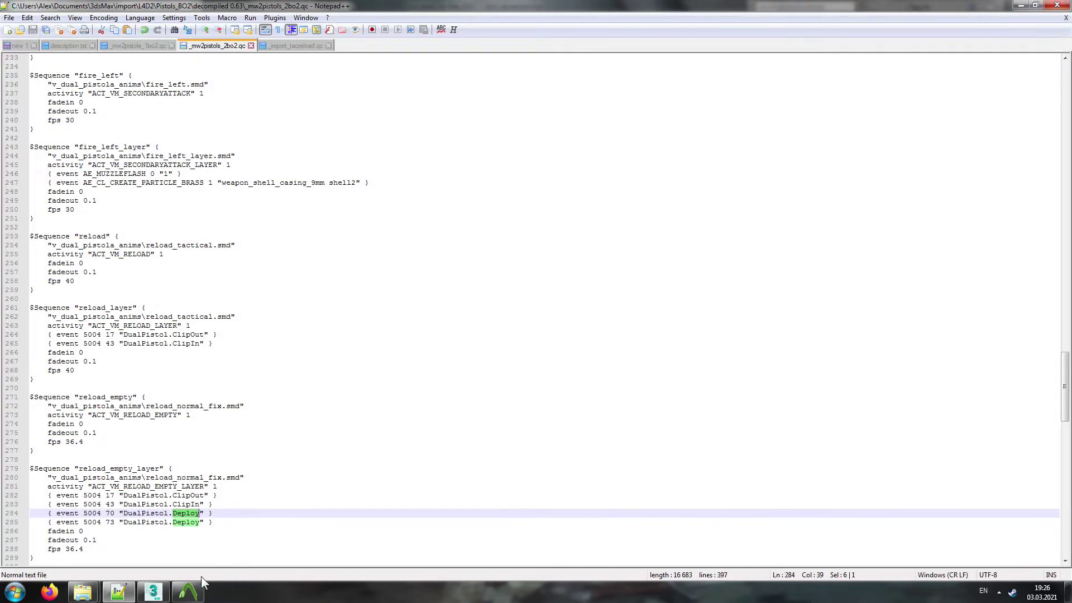
left_click(188, 592)
left_click(193, 18)
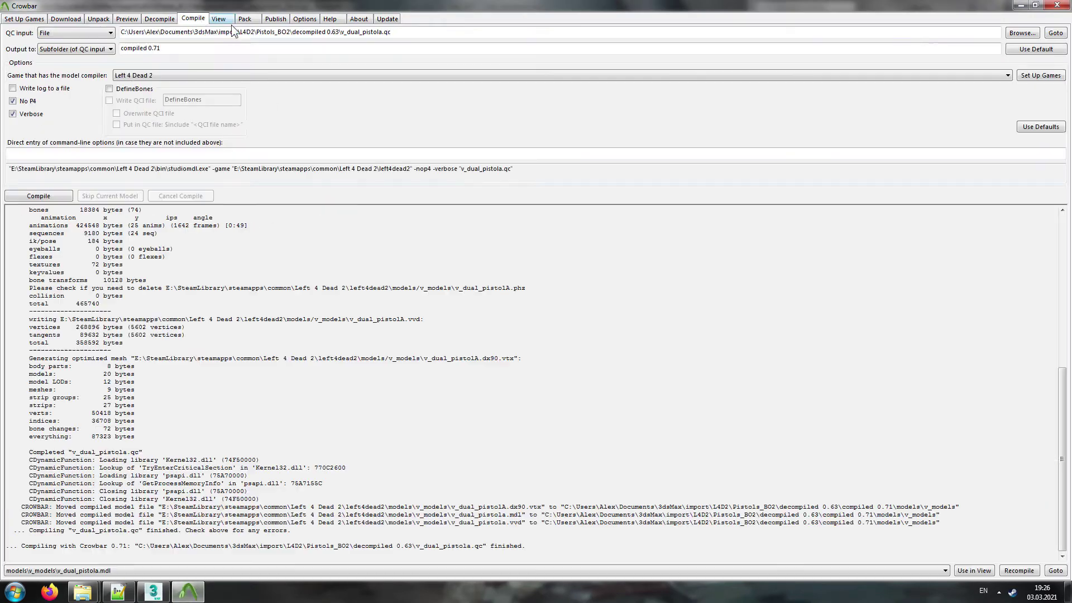
left_click(1021, 33)
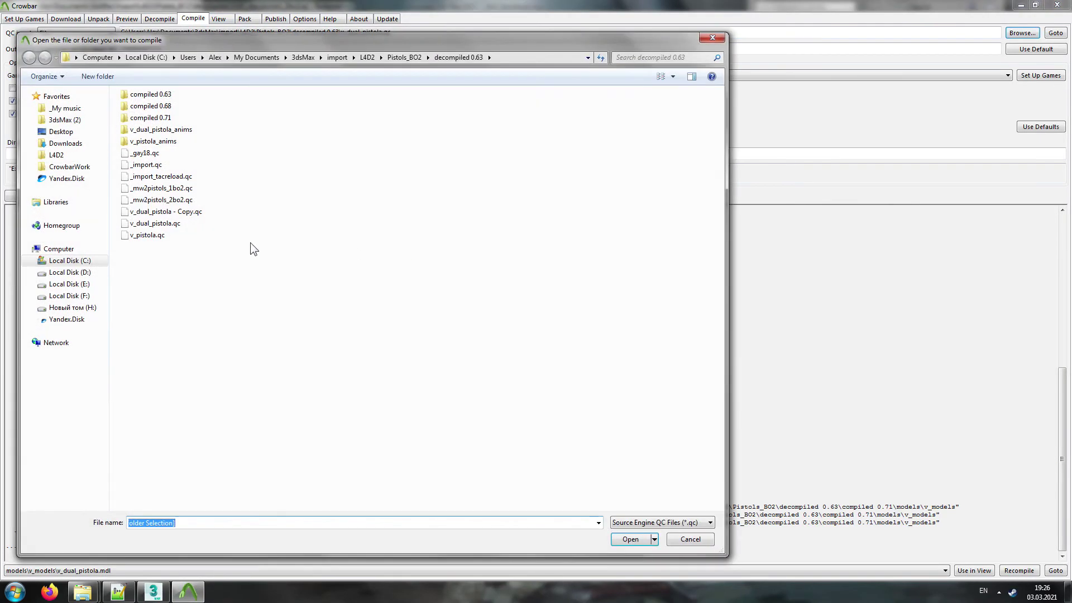
left_click(169, 201)
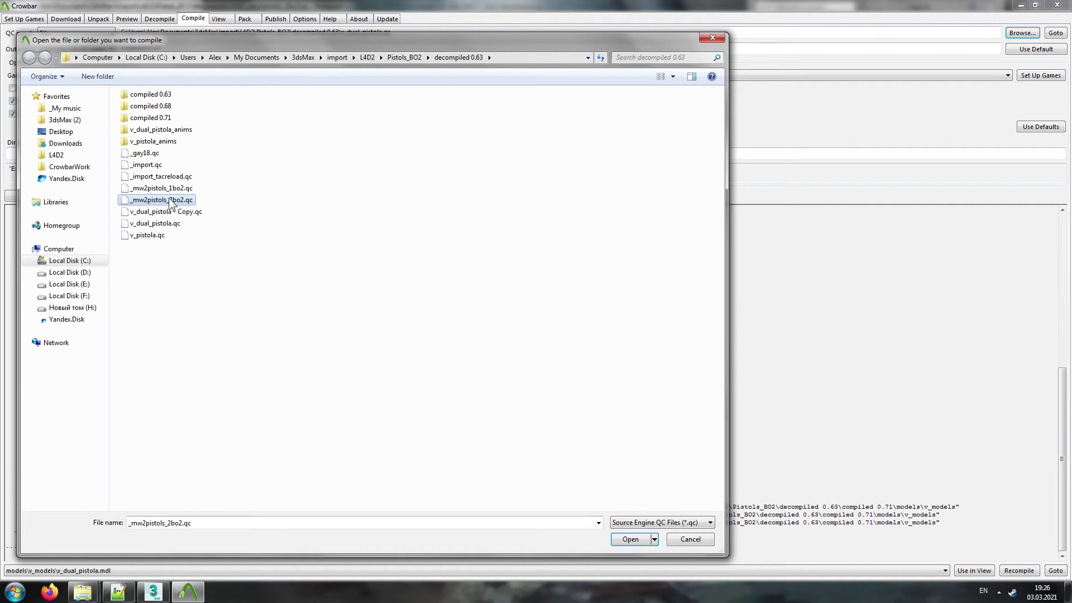
double_click(173, 200)
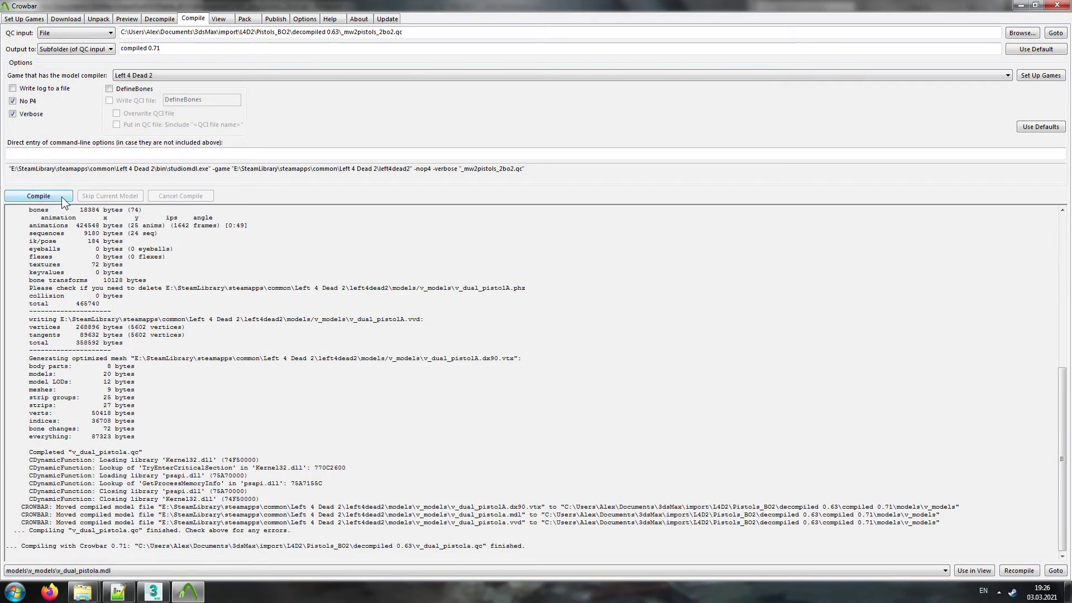
left_click(63, 199)
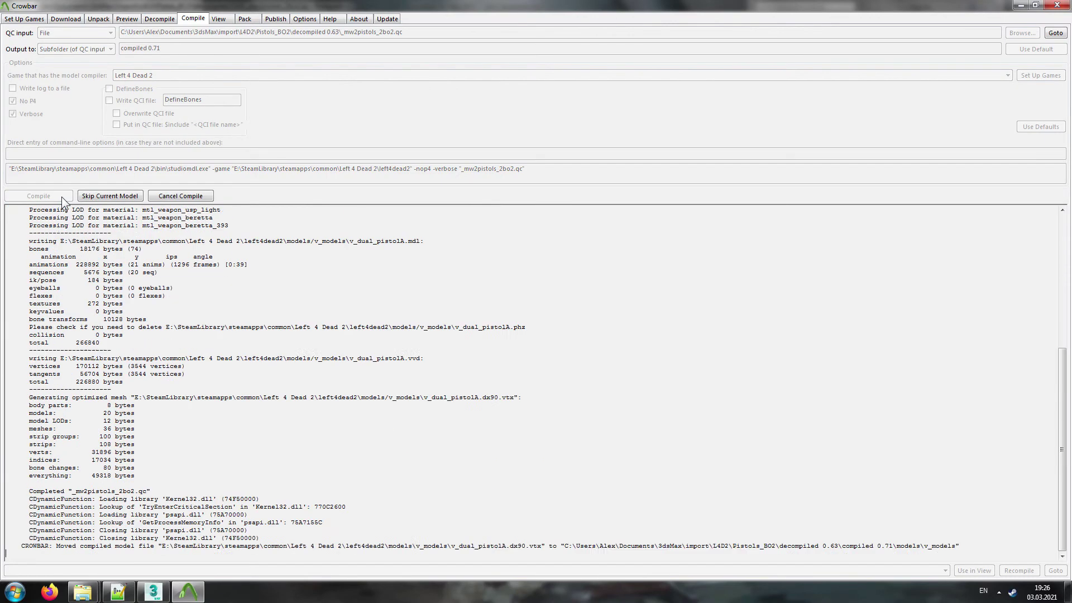
Step: View the compiled v_dual_pistola.mdl as a replacement in a maximized model viewer with the FOV set to 120
left_click(974, 571)
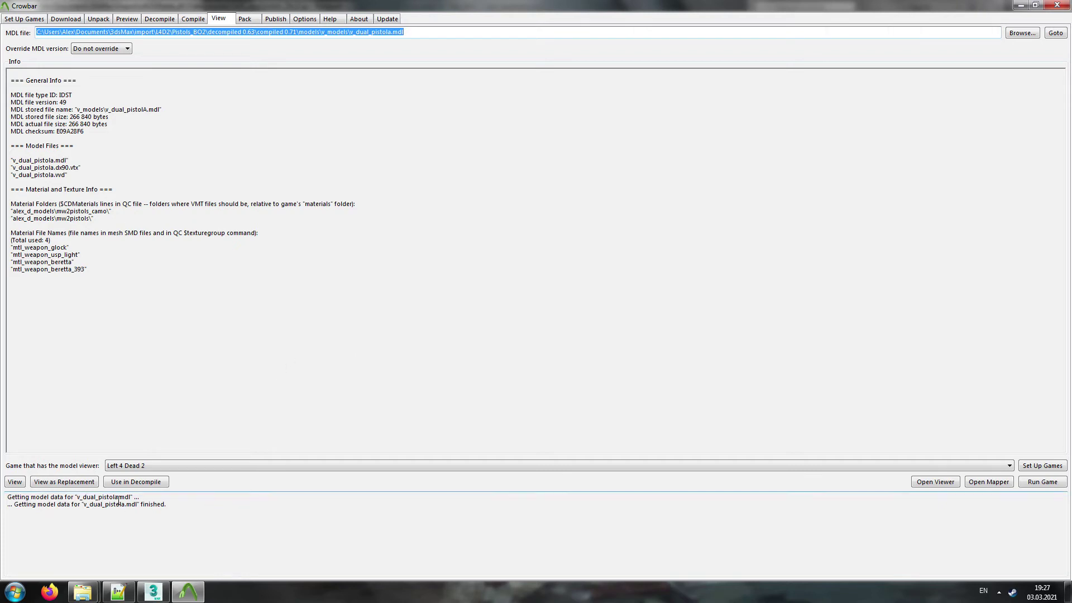
left_click(58, 483)
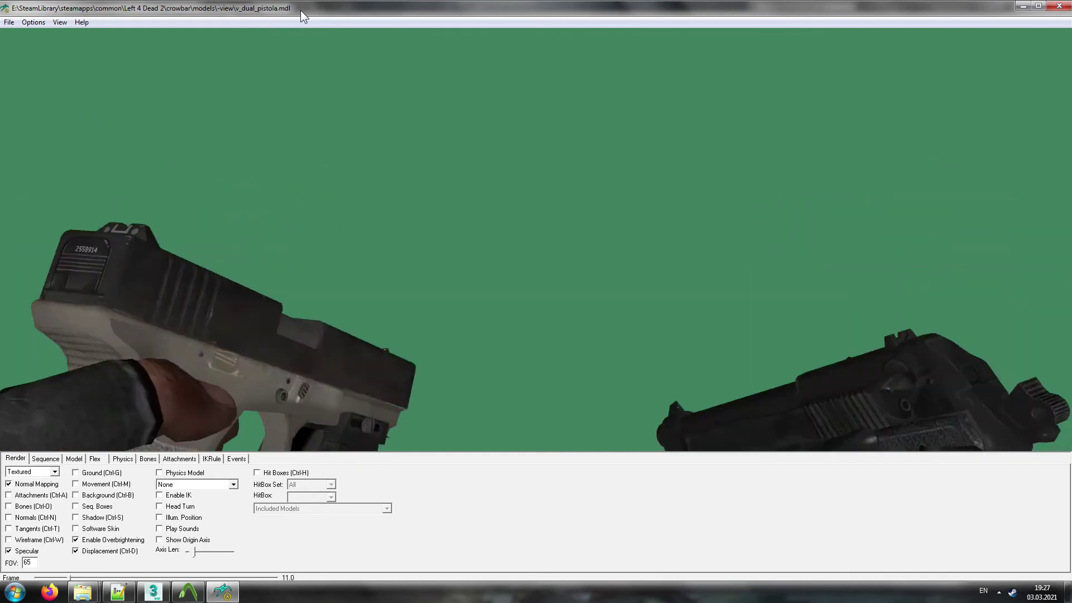
double_click(301, 11)
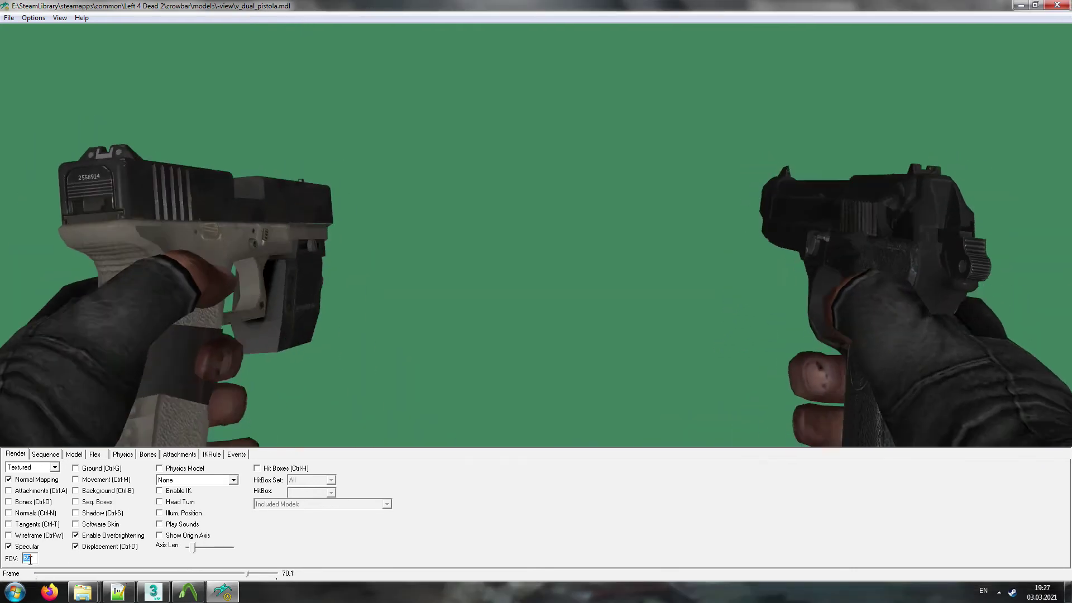
type("120")
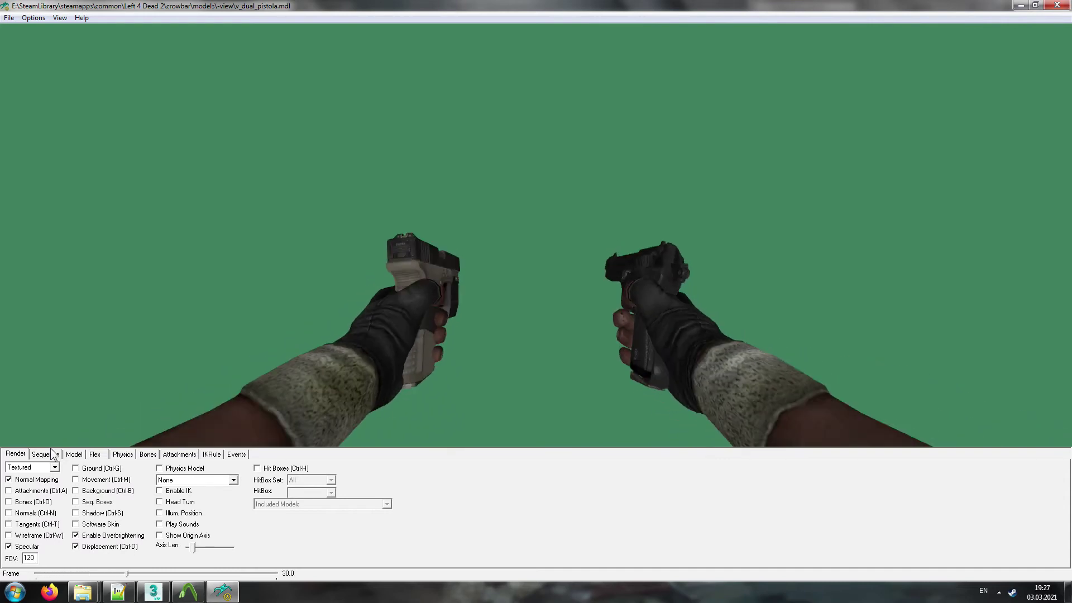
Step: Preview ACT_VM_DEPLOY_LAYER in the second sequence layer, finishing with the layer's weight at zero
left_click(52, 453)
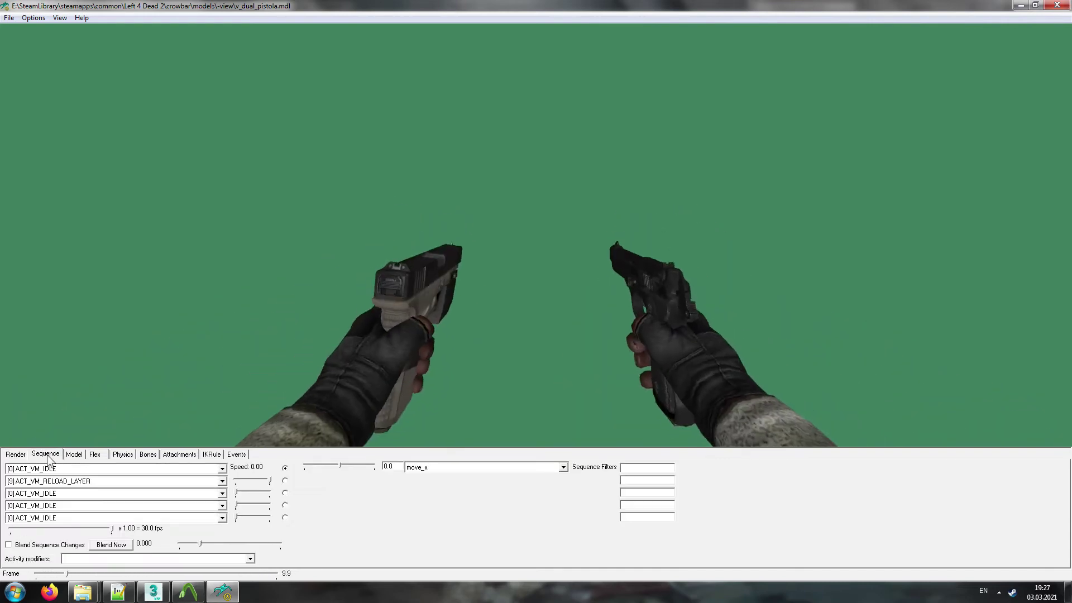
left_click(208, 483)
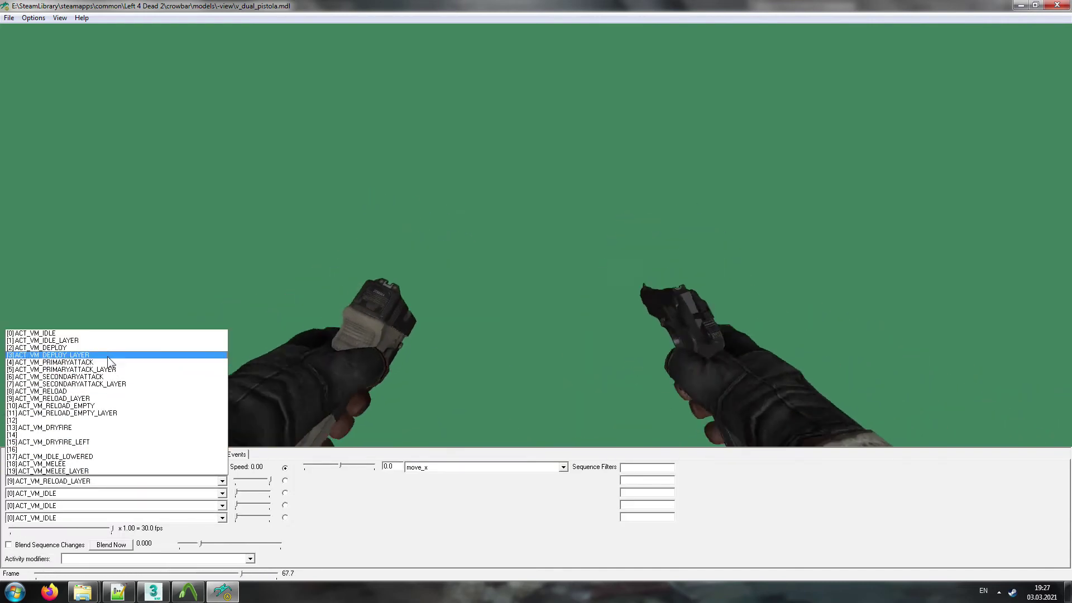
left_click(108, 358)
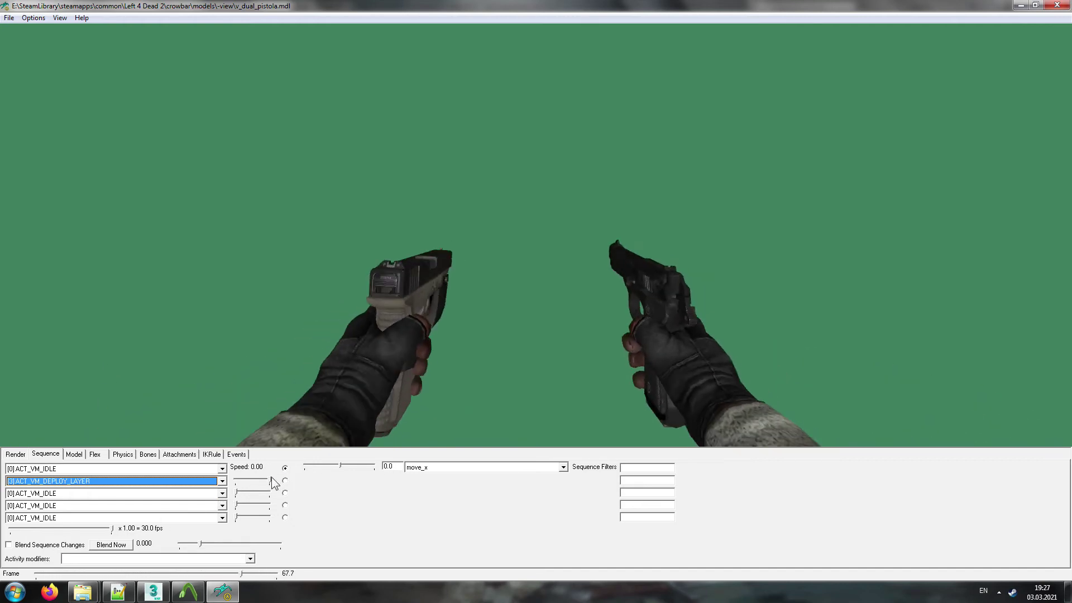
left_click_drag(271, 480, 236, 480)
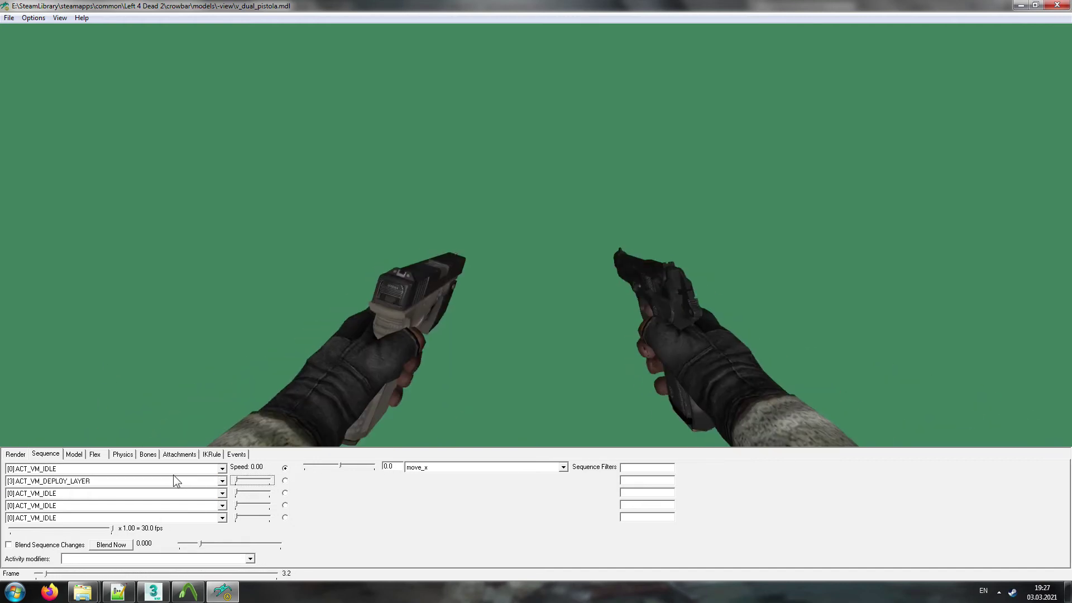
Step: Center the view and orbit and zoom the model to inspect the pistol's slide and hammer up close
left_click(33, 17)
left_click(68, 84)
right_click_drag(540, 262, 516, 221)
left_click_drag(516, 221, 558, 236)
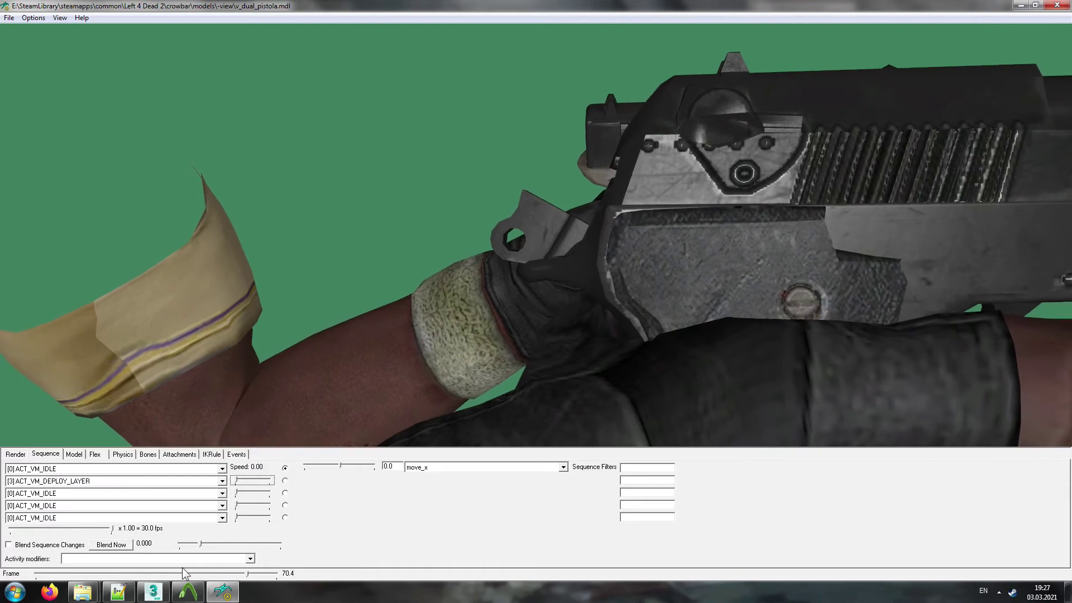
Step: Bring up the v_dual_pistola_anims and decompiled 0.63 folder windows in Explorer, closing the stray browser window
mouse_move(84, 591)
left_click(191, 536)
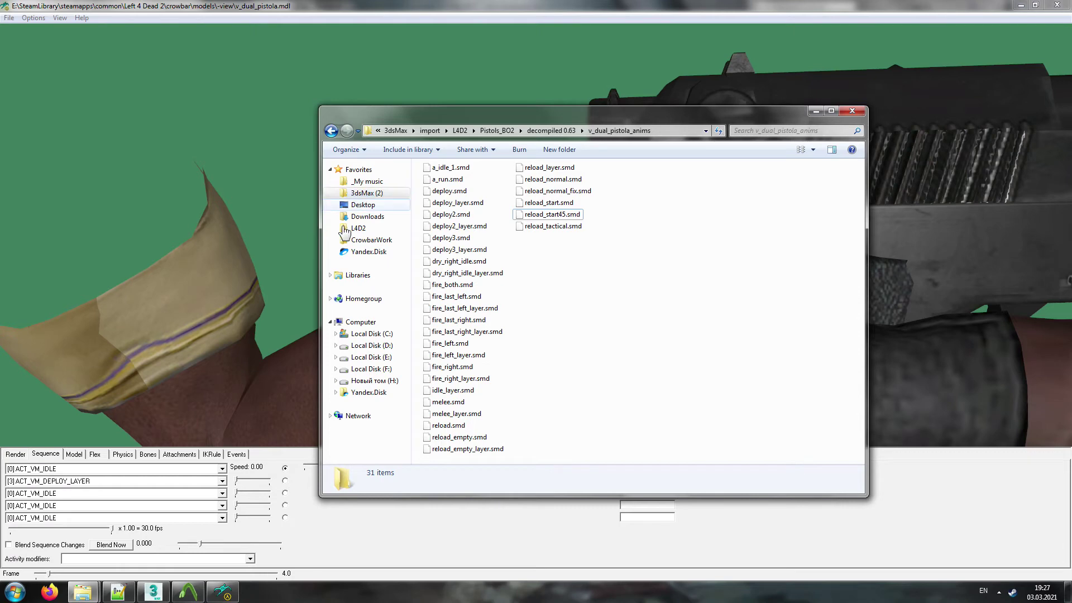
left_click(82, 592)
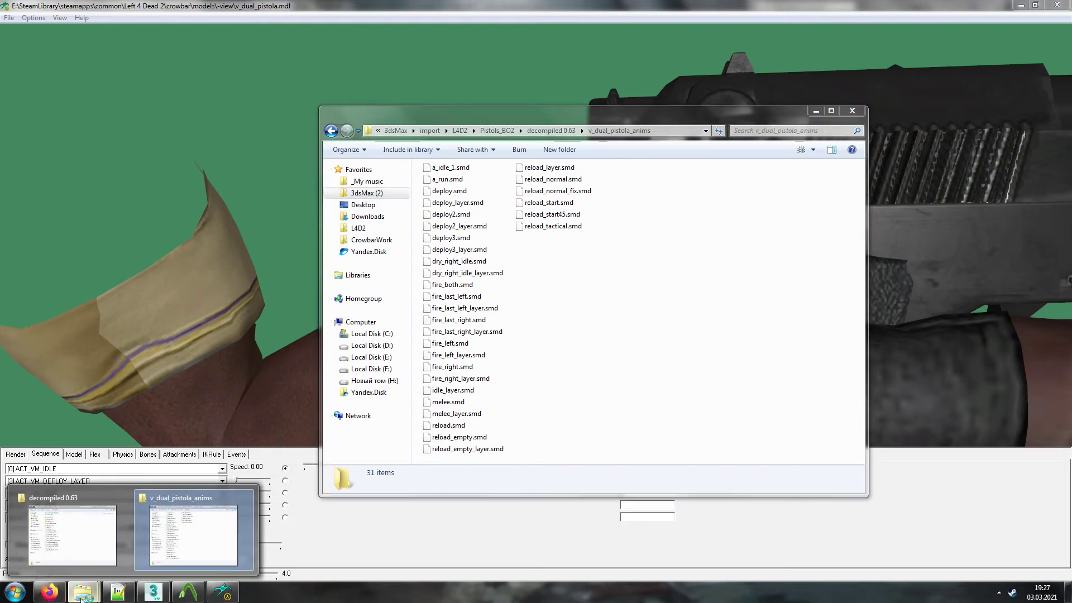
left_click(77, 541)
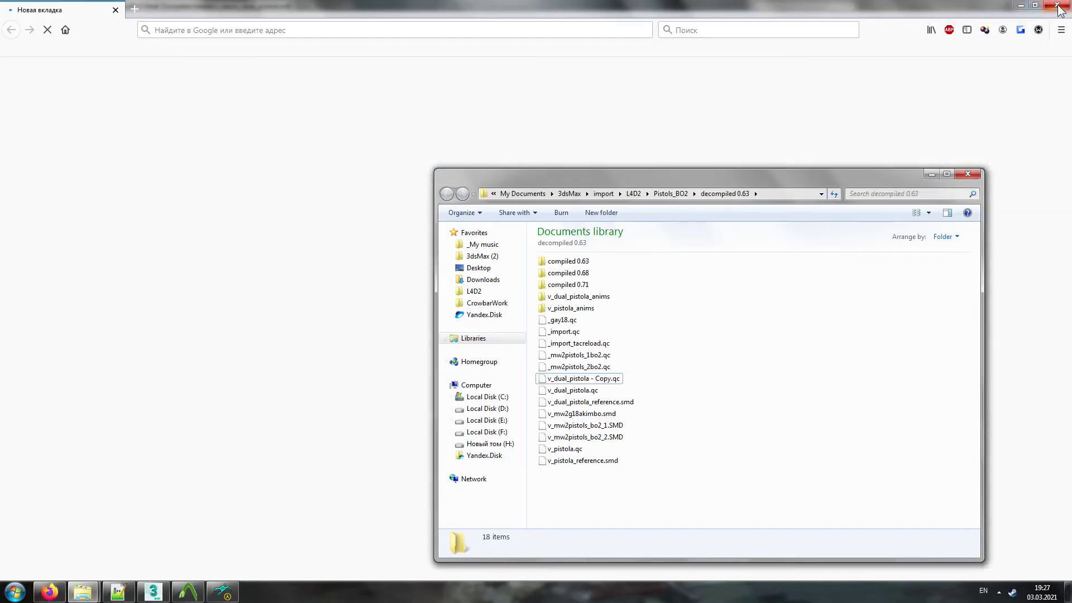
left_click(1058, 6)
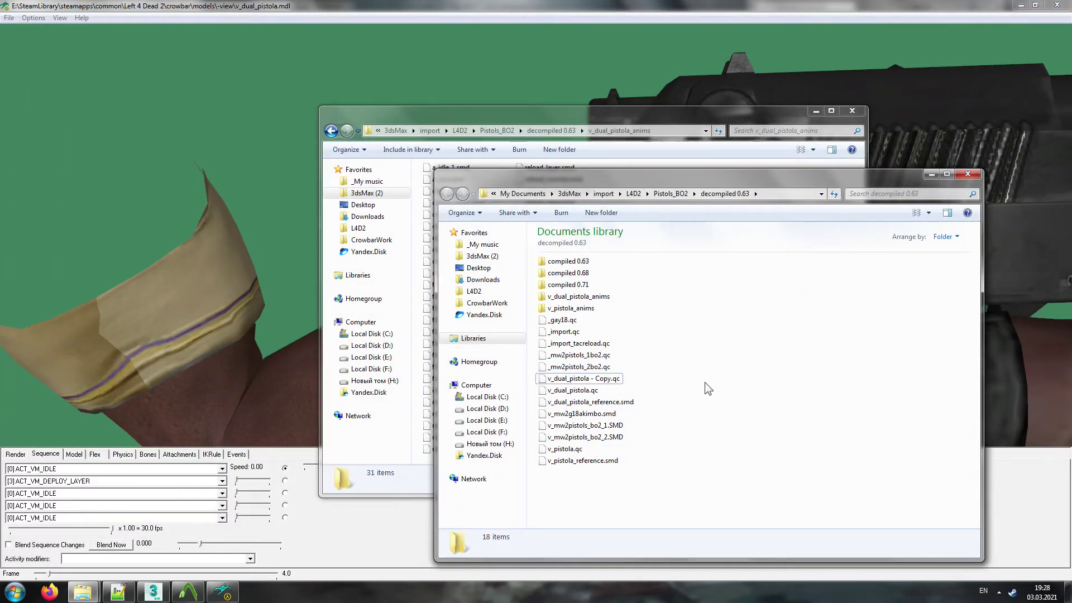
left_click(630, 150)
left_click(906, 353)
left_click(550, 117)
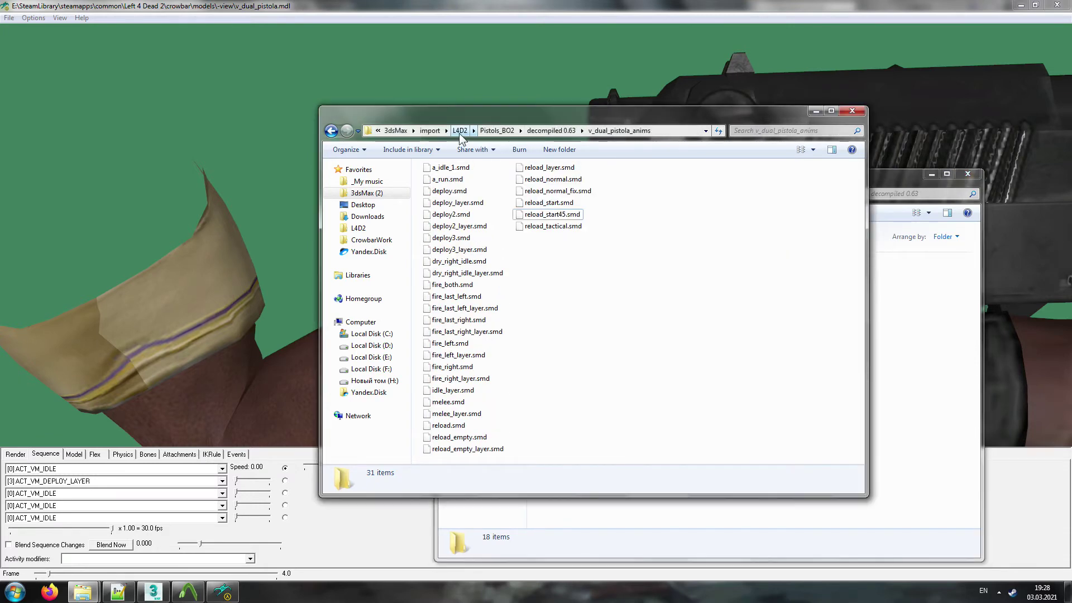
Step: Move v_mw2pistols_bo2_2.SMD from the 3dsMax export folder into decompiled 0.63, replacing the existing file
left_click(396, 133)
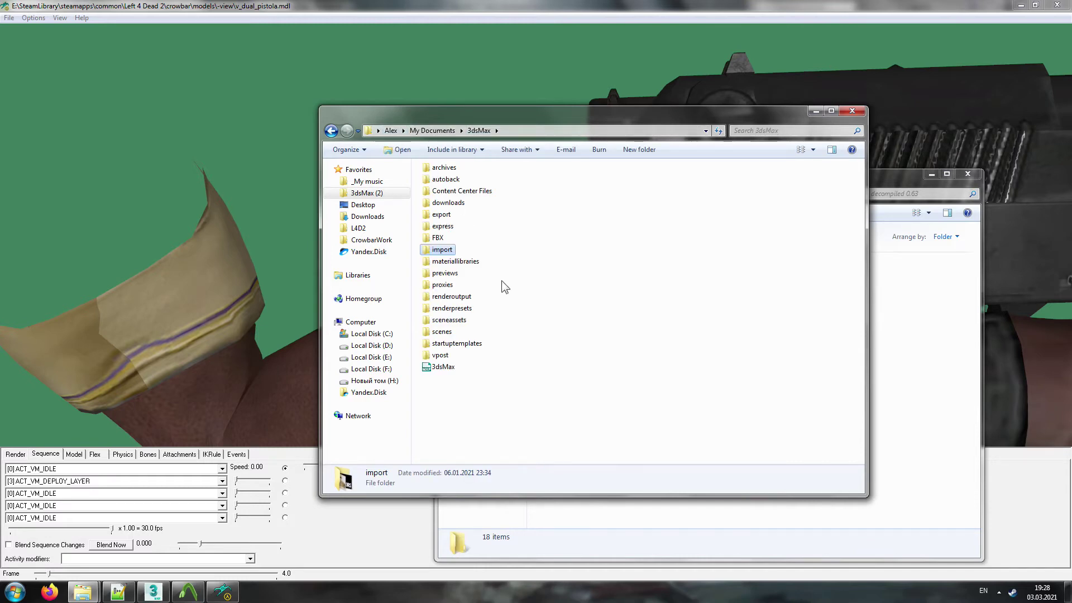
double_click(440, 215)
left_click(483, 262)
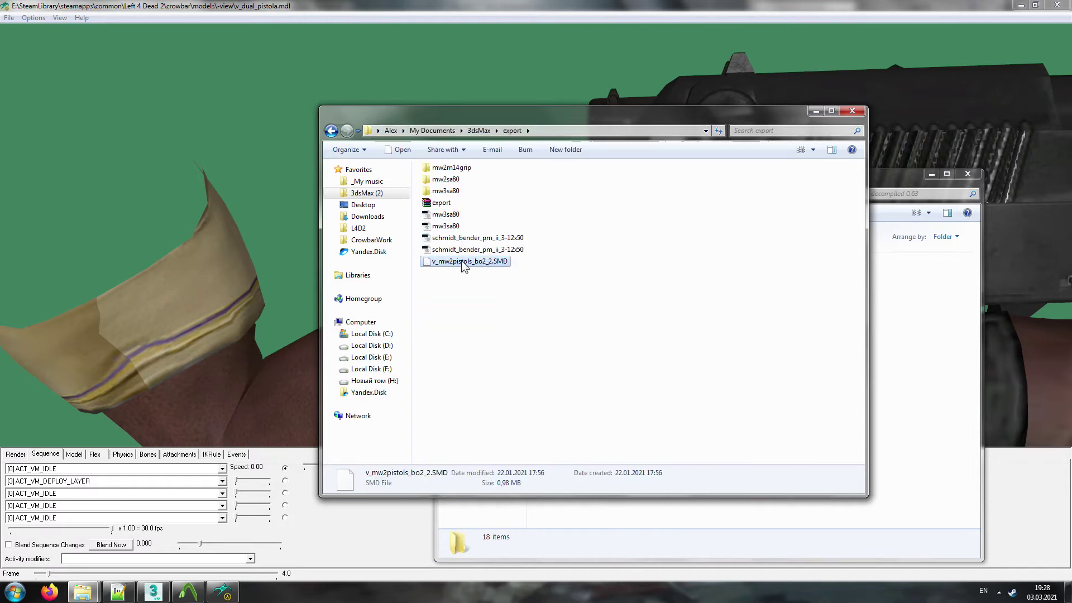
left_click_drag(482, 266, 894, 400)
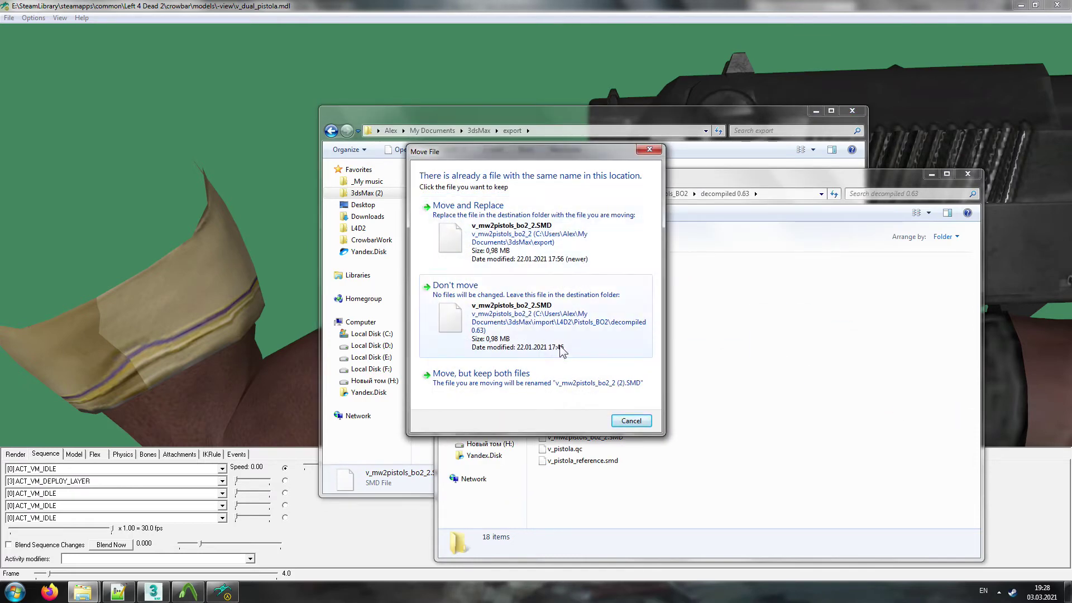
left_click(574, 247)
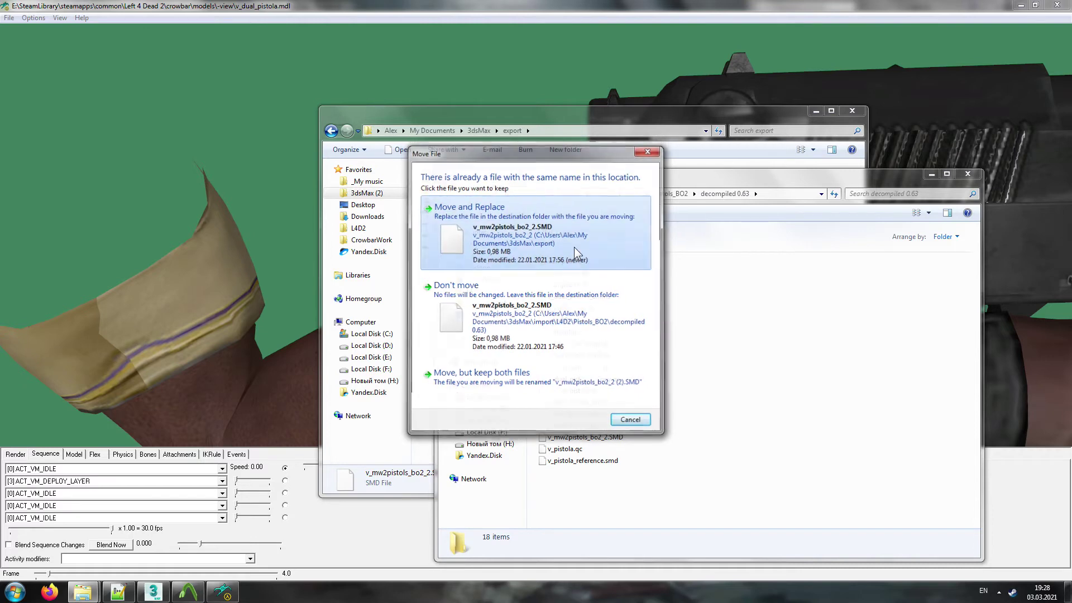
Step: Switch to Crowbar, recompile _mw2pistols_2bo2.qc and view the resulting v_dual_pistola.mdl in the model viewer
left_click(571, 2)
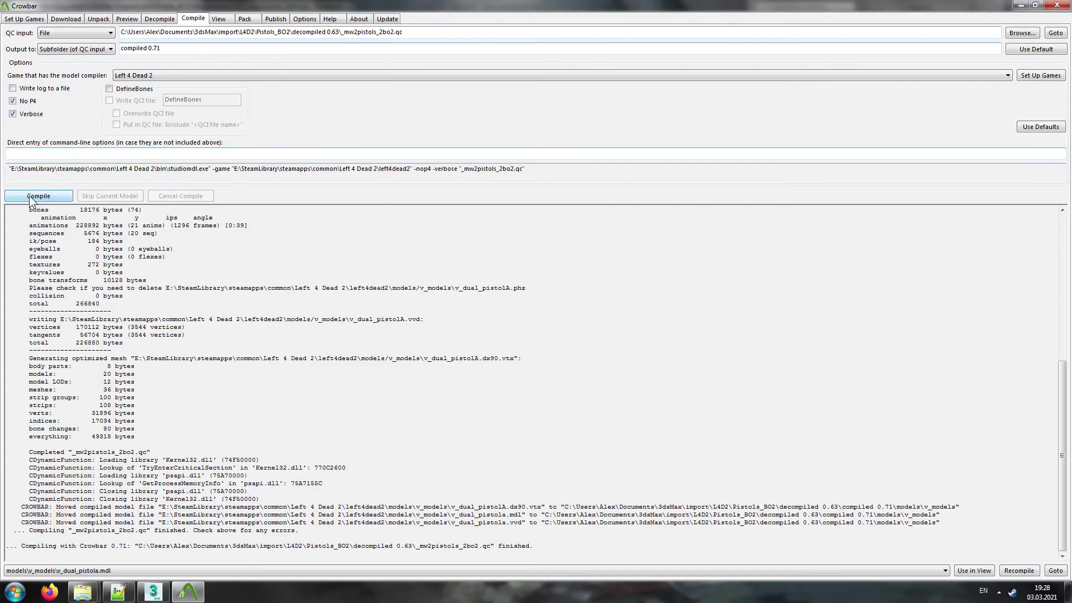
left_click(29, 195)
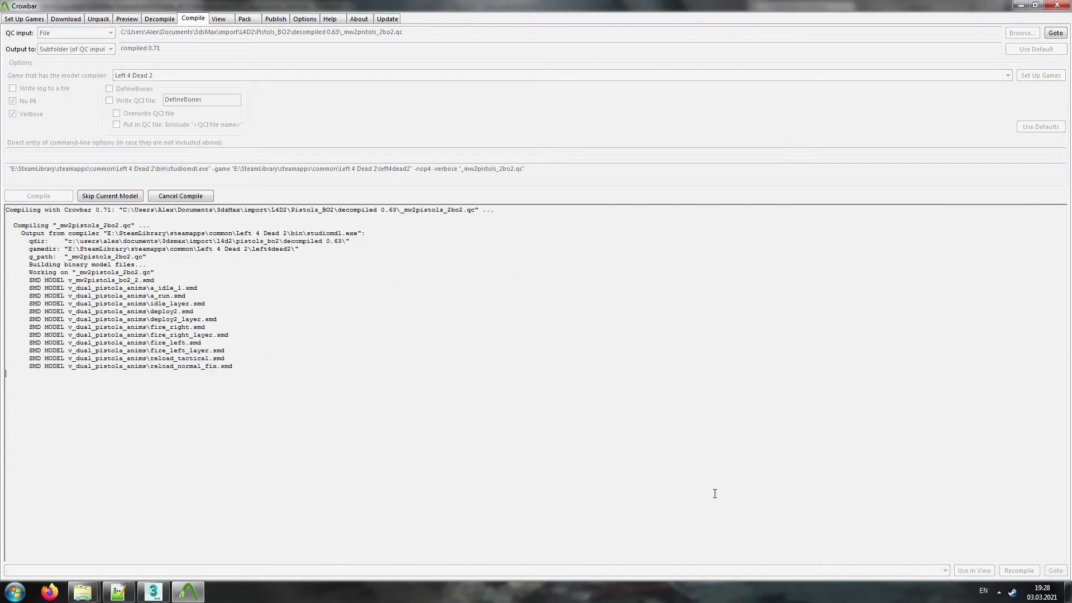
left_click(981, 568)
left_click(64, 482)
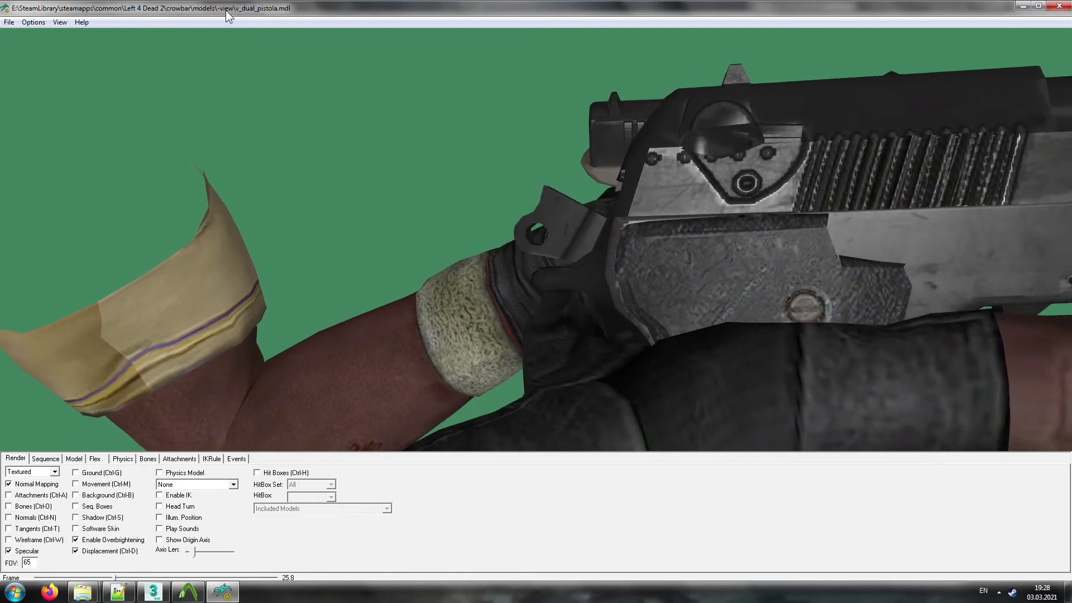
Step: Switch the model preview to viewmodel mode and set the FOV to 120
left_click(24, 18)
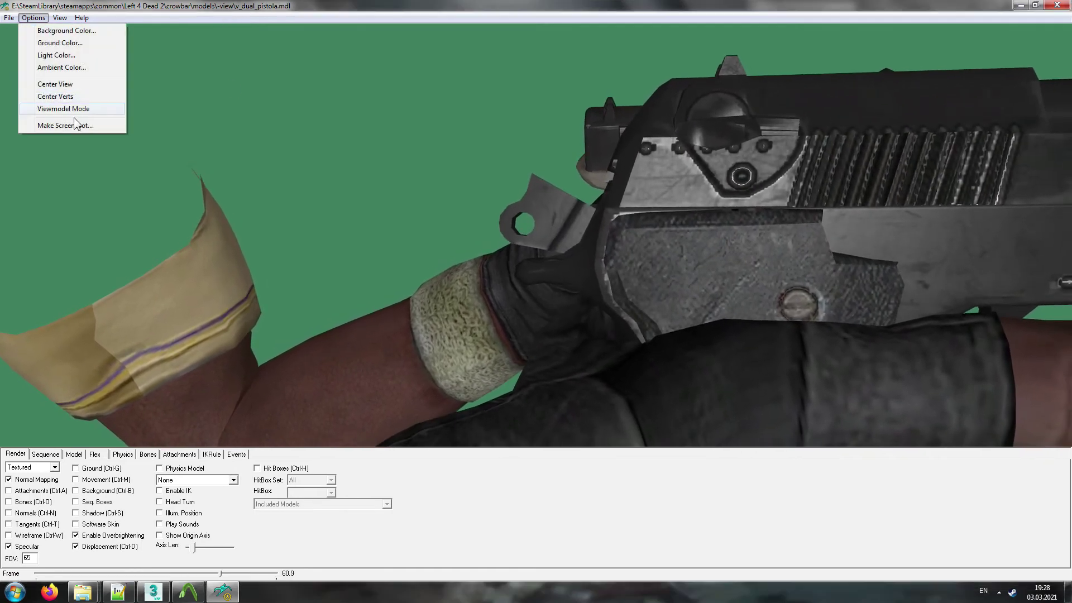
left_click(63, 108)
key("BackSpace")
key("BackSpace")
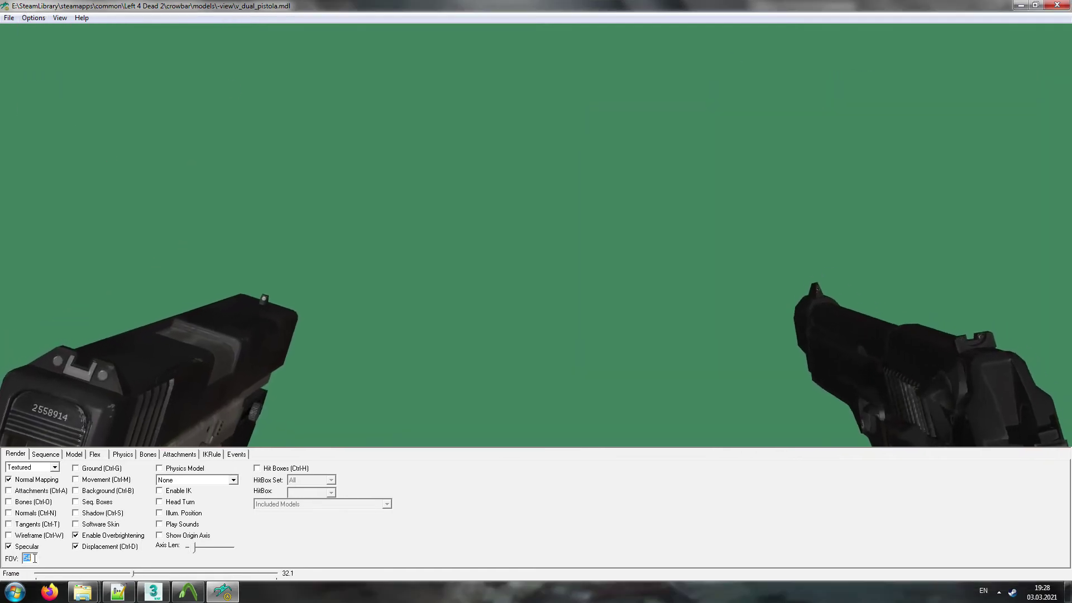
type("120")
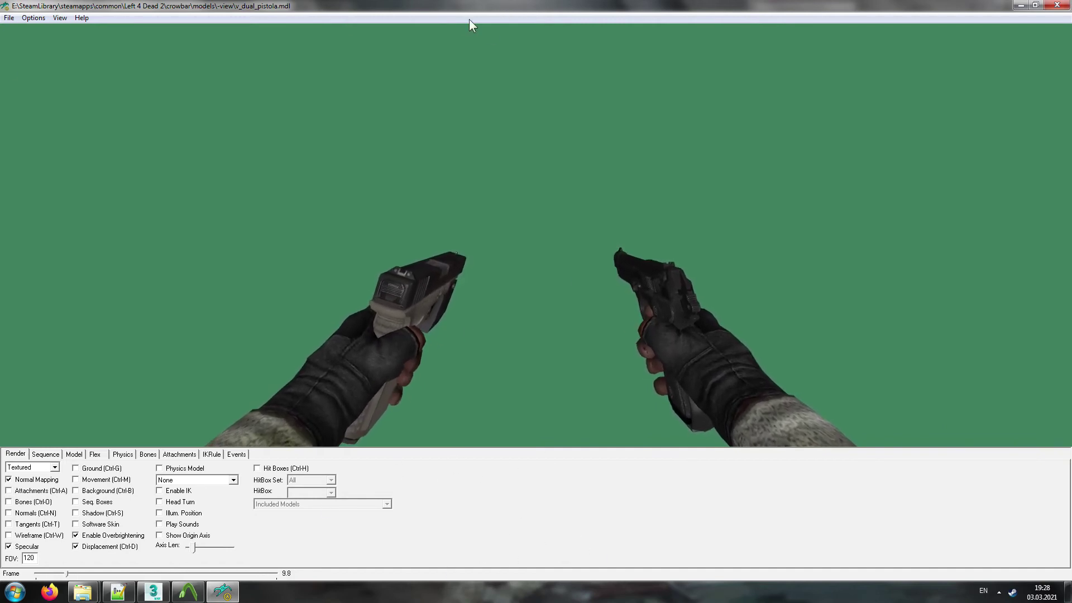
Step: Test the move_x parameter at 1.0, reset it to 0, and play ACT_VM_DEPLOY_LAYER at full weight
left_click(45, 454)
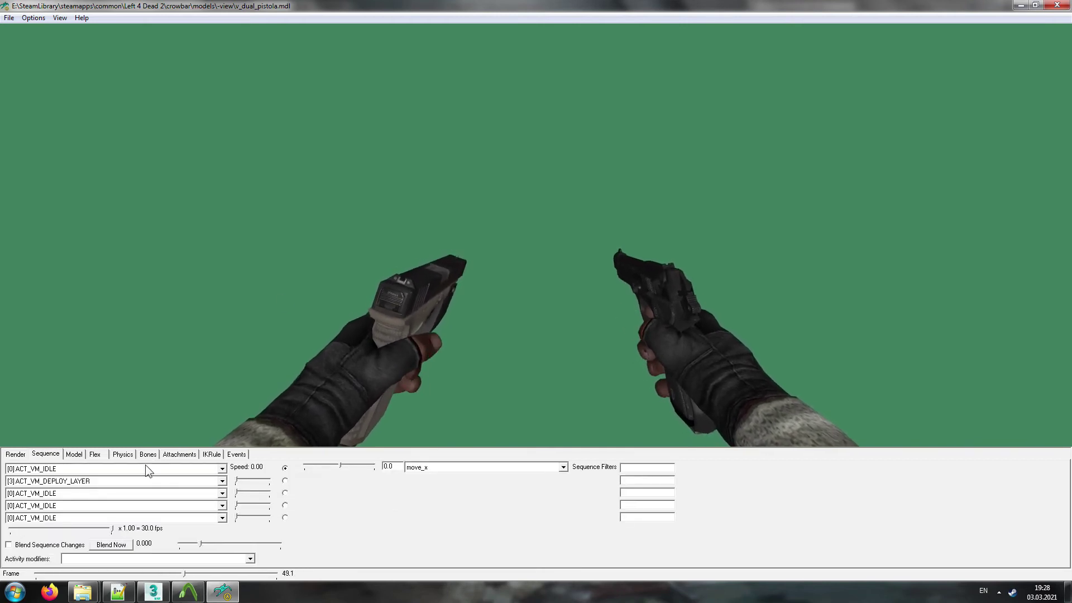
left_click_drag(340, 465, 394, 471)
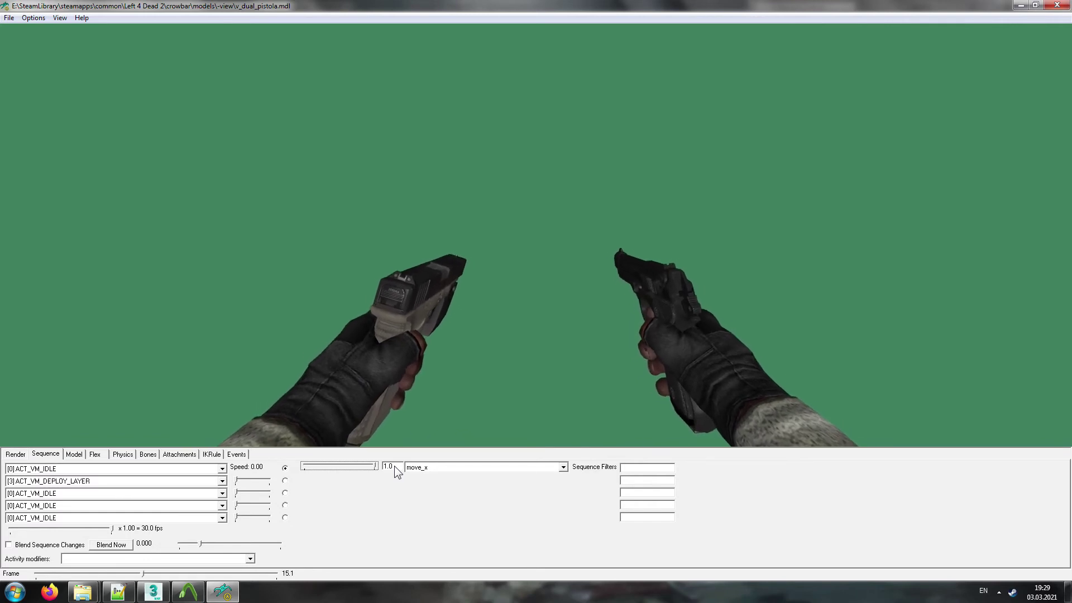
left_click_drag(376, 466, 339, 468)
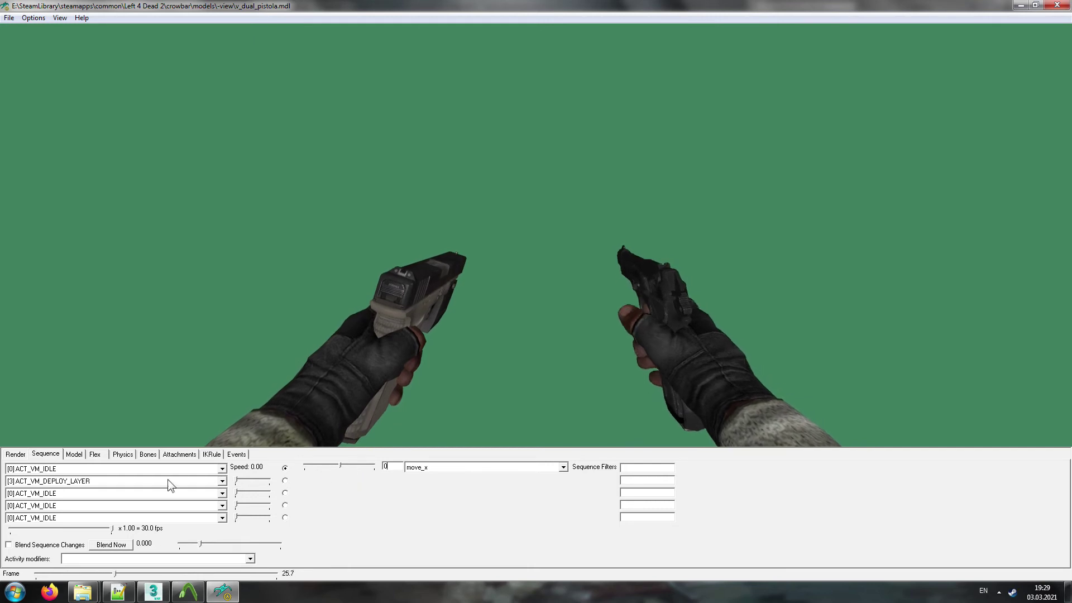
left_click_drag(237, 480, 334, 480)
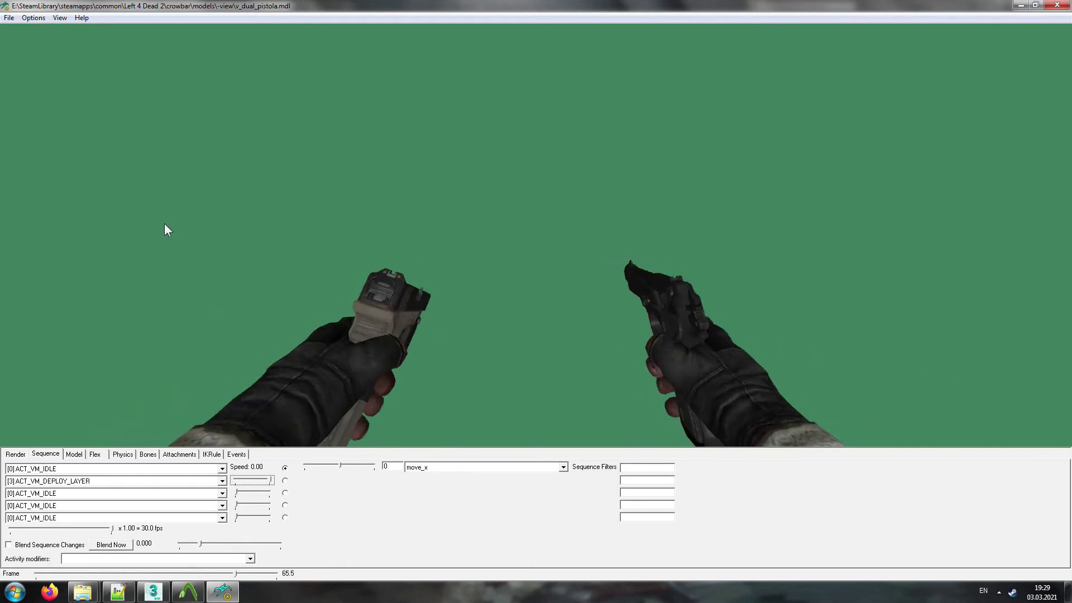
Step: Preview the ACT_VM_PRIMARYATTACK_LAYER and ACT_VM_SECONDARYATTACK_LAYER firing animations over the idle sequence
left_click(92, 469)
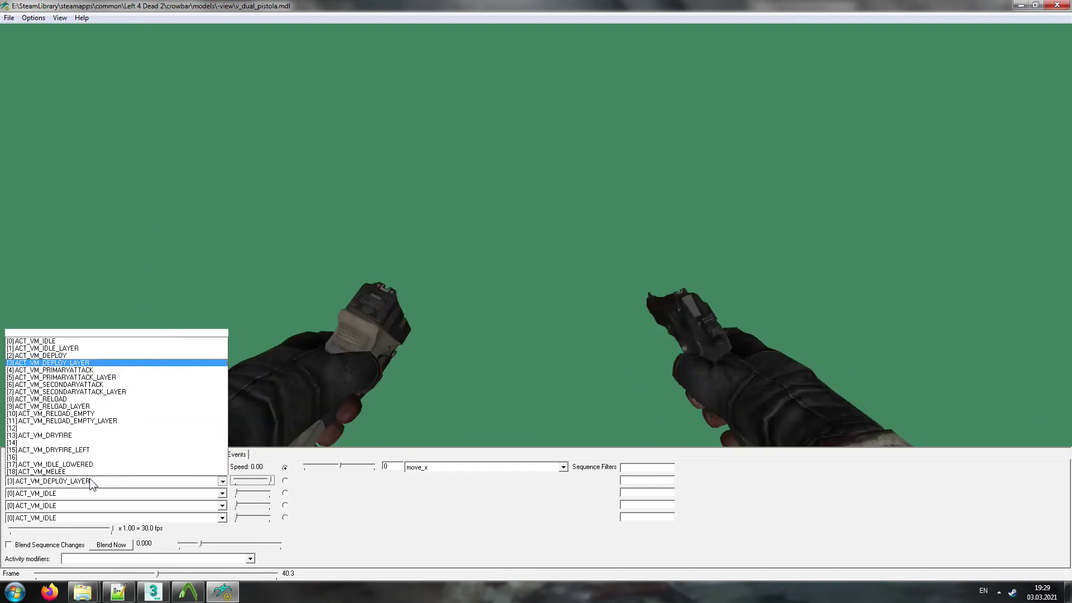
left_click(94, 369)
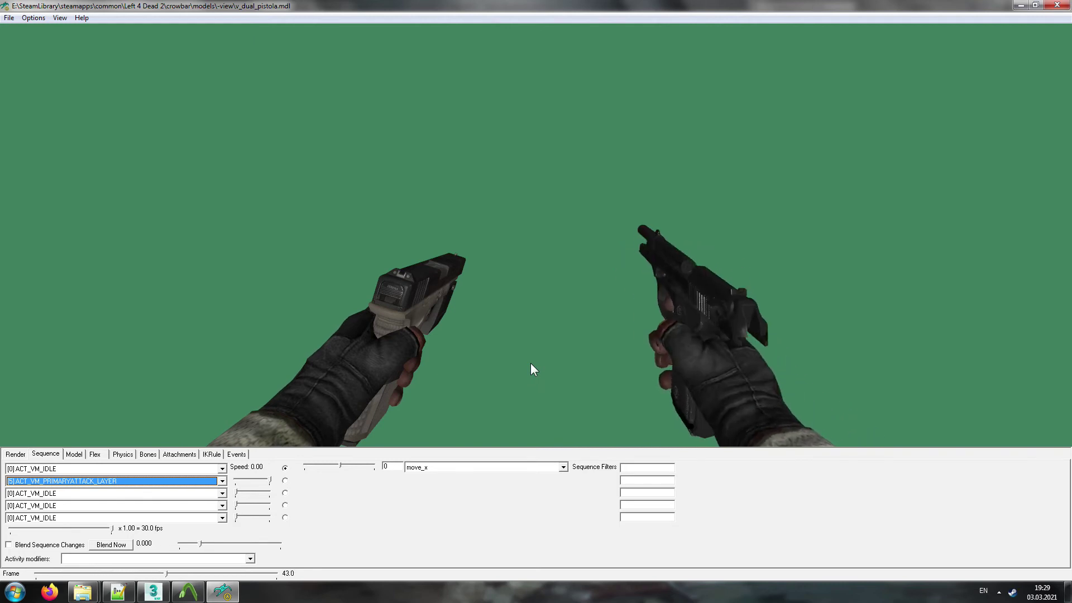
left_click(140, 481)
left_click(118, 385)
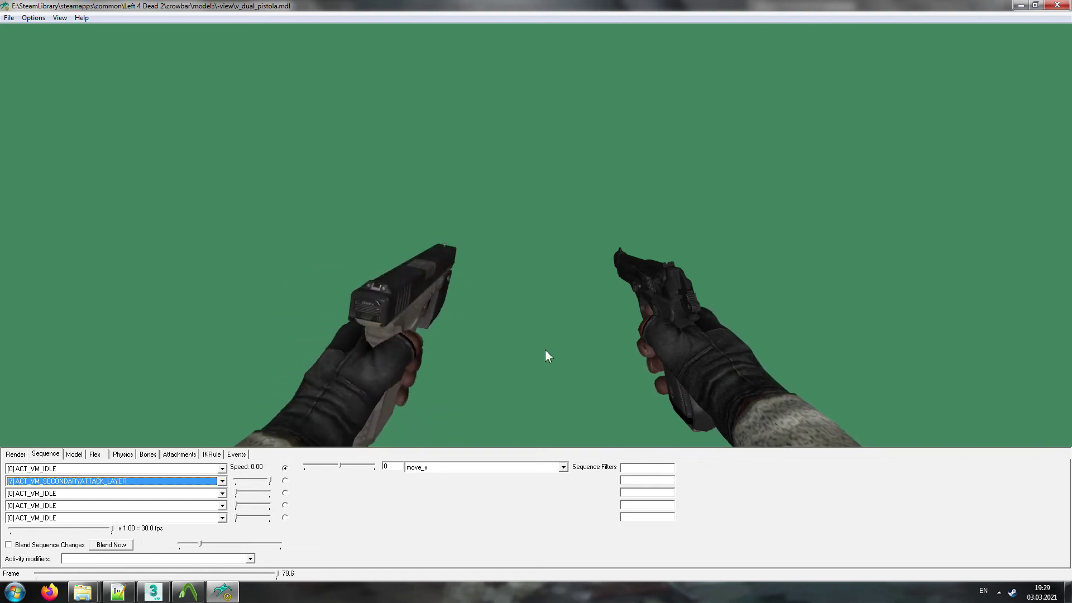
Step: Preview ACT_VM_RELOAD_EMPTY_LAYER over the idle sequence and slow playback to about 0.24x
left_click(84, 481)
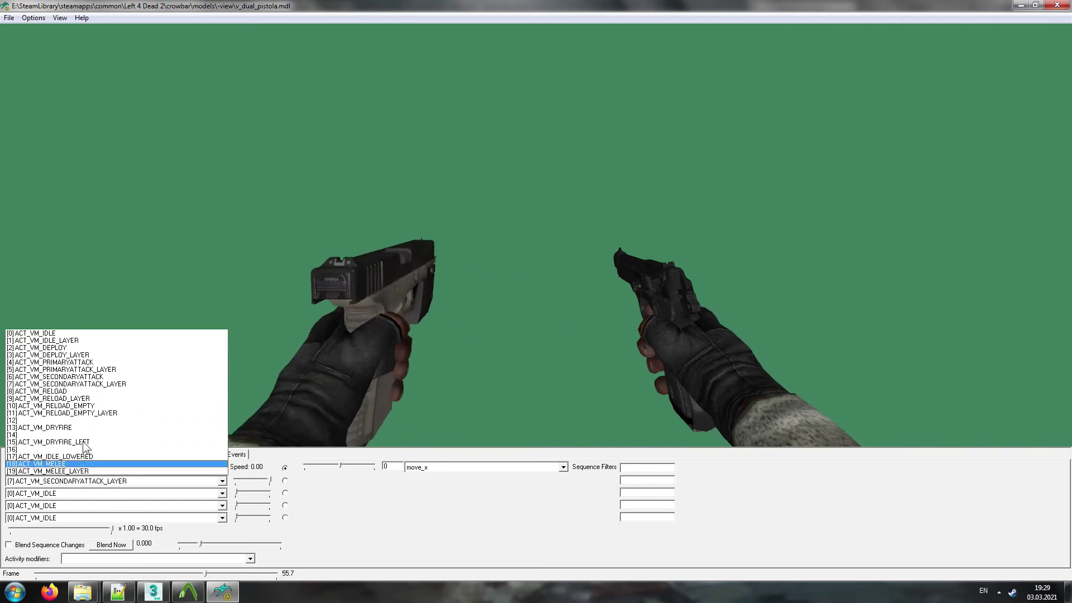
left_click(84, 413)
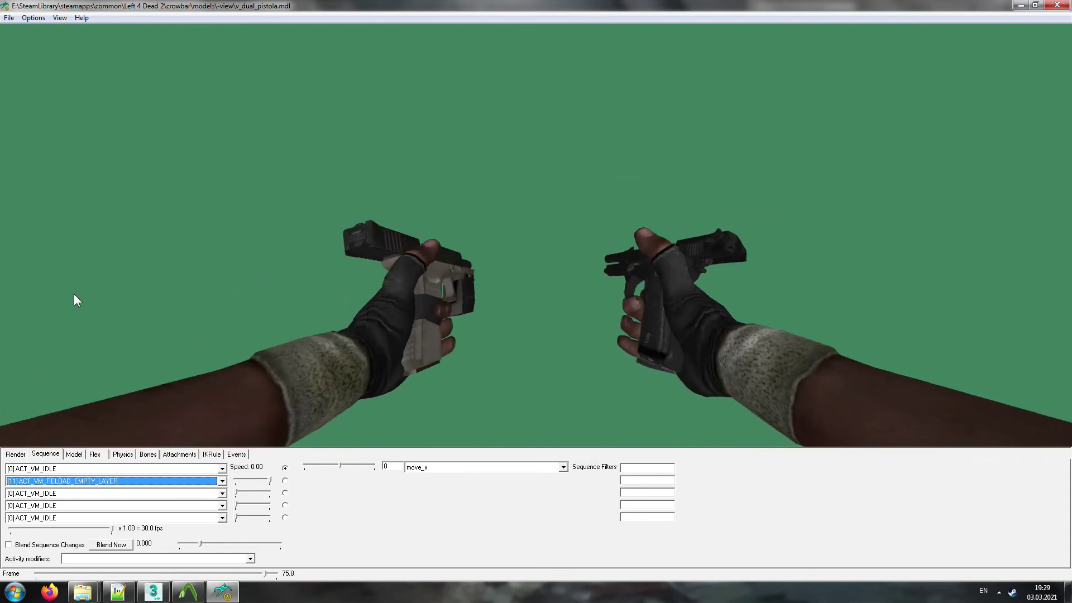
left_click_drag(111, 528, 35, 529)
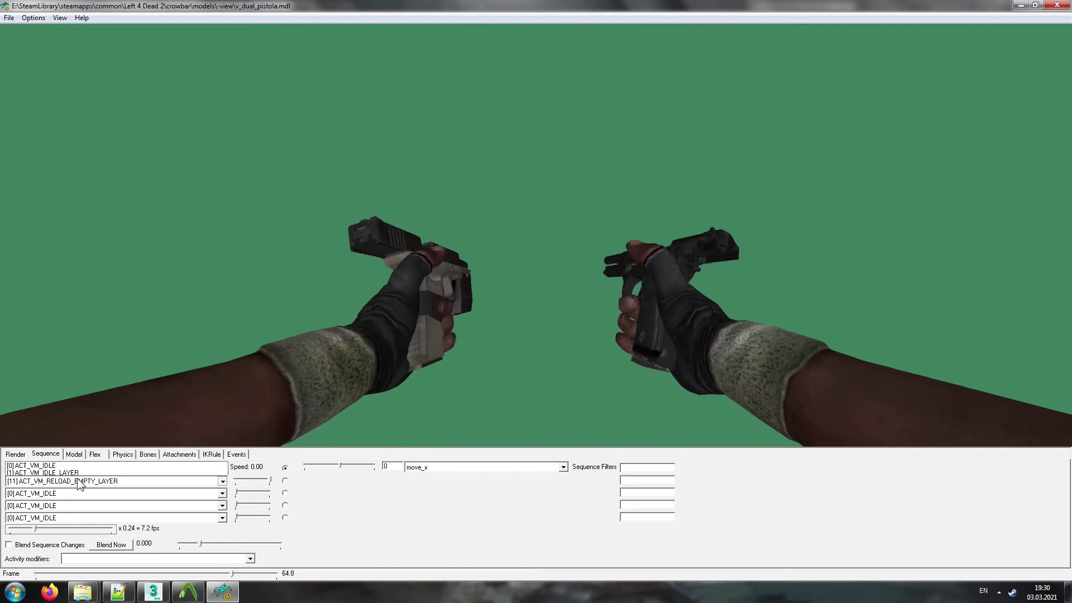
Step: Preview ACT_VM_RELOAD_LAYER at normal speed and at about 0.25x, finishing with playback at 1.00x
left_click(62, 469)
left_click(87, 398)
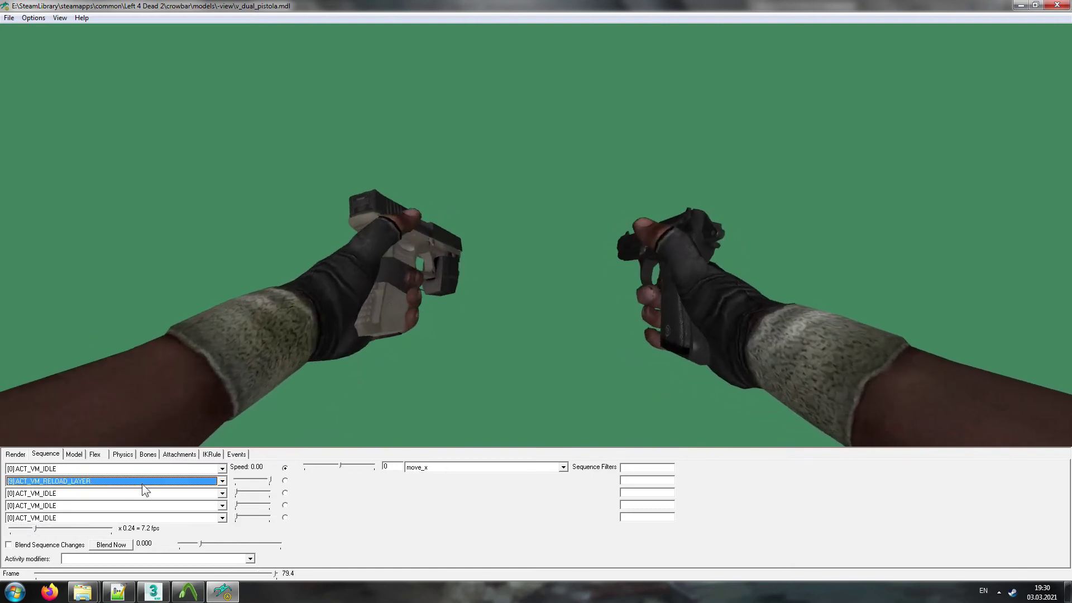
left_click_drag(36, 528, 124, 530)
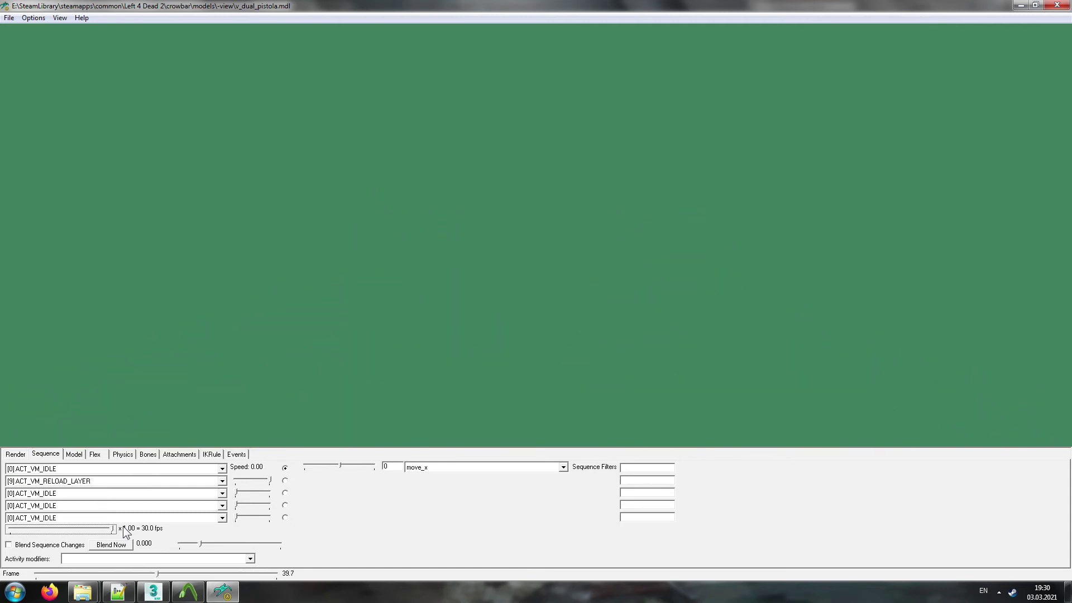
left_click_drag(113, 529, 36, 528)
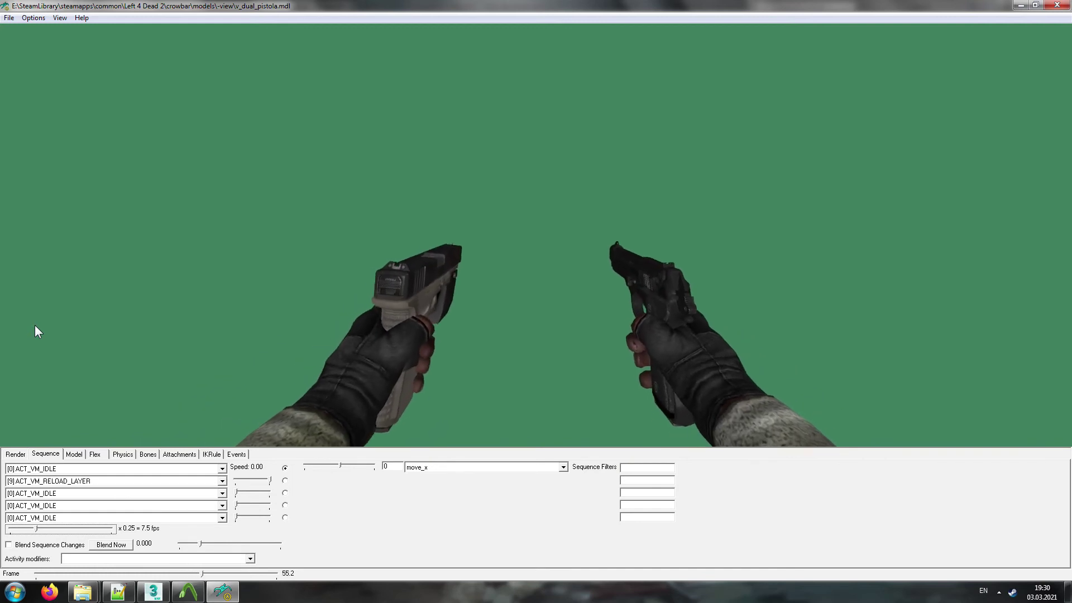
left_click_drag(53, 529, 115, 530)
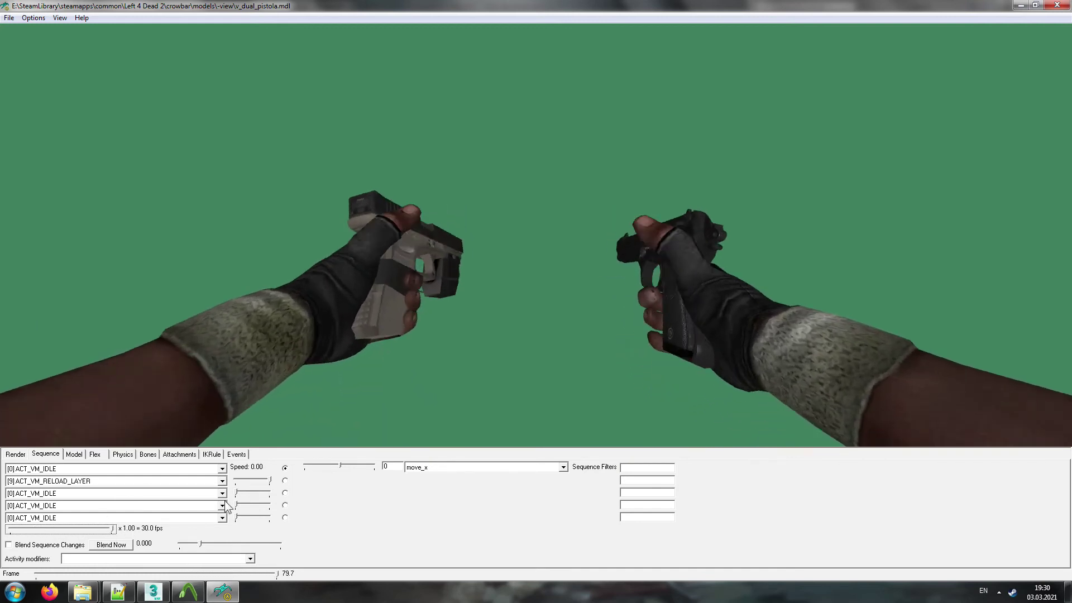
Step: Preview the ACT_VM_DRYFIRE and ACT_VM_DRYFIRE_LEFT animations over the idle sequence
left_click(223, 482)
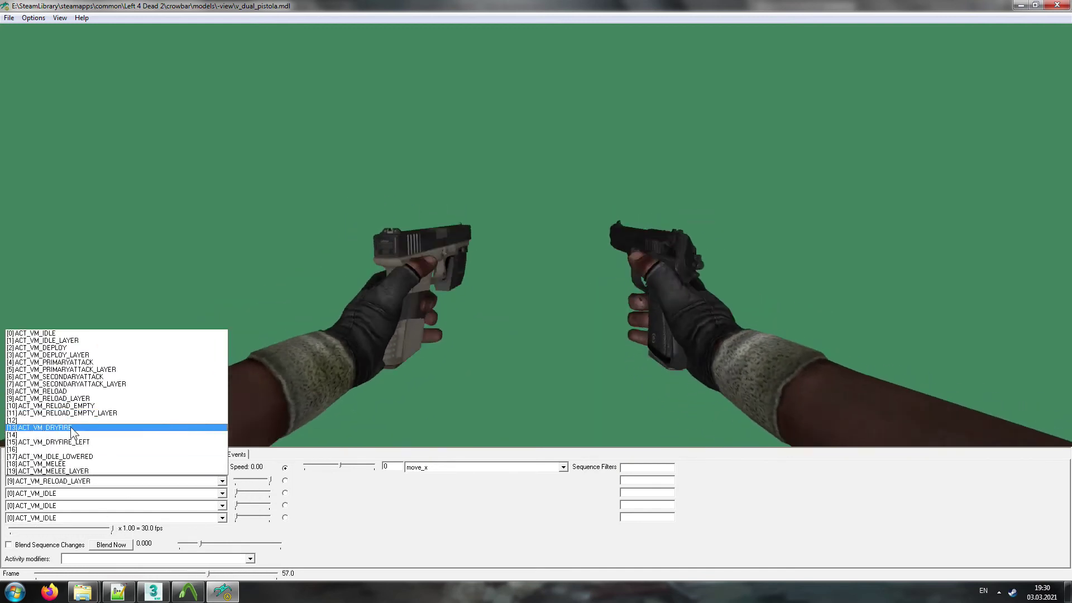
left_click(71, 429)
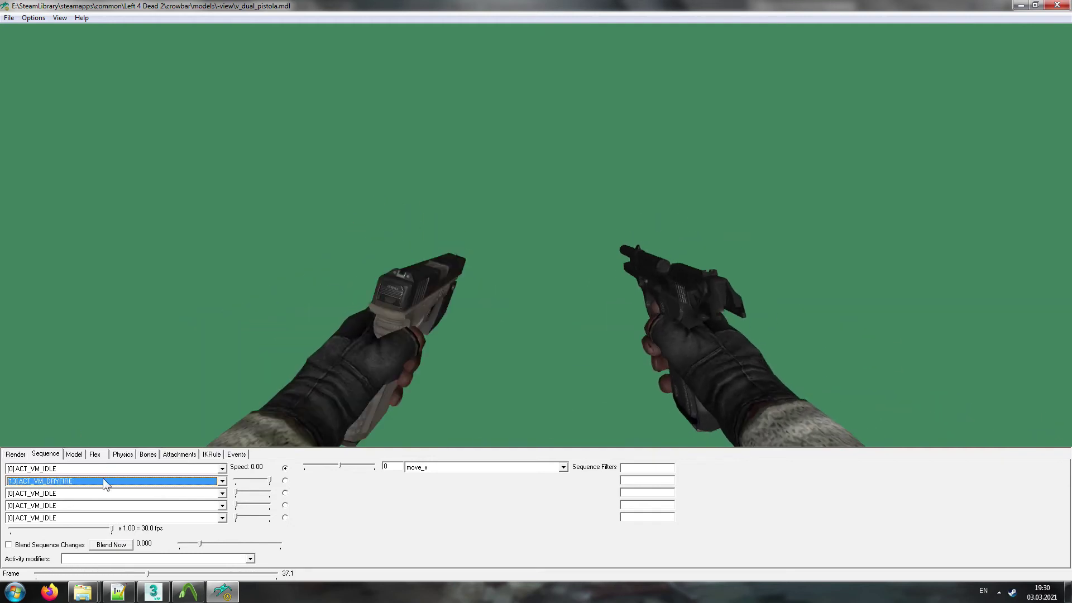
left_click(103, 481)
left_click(81, 444)
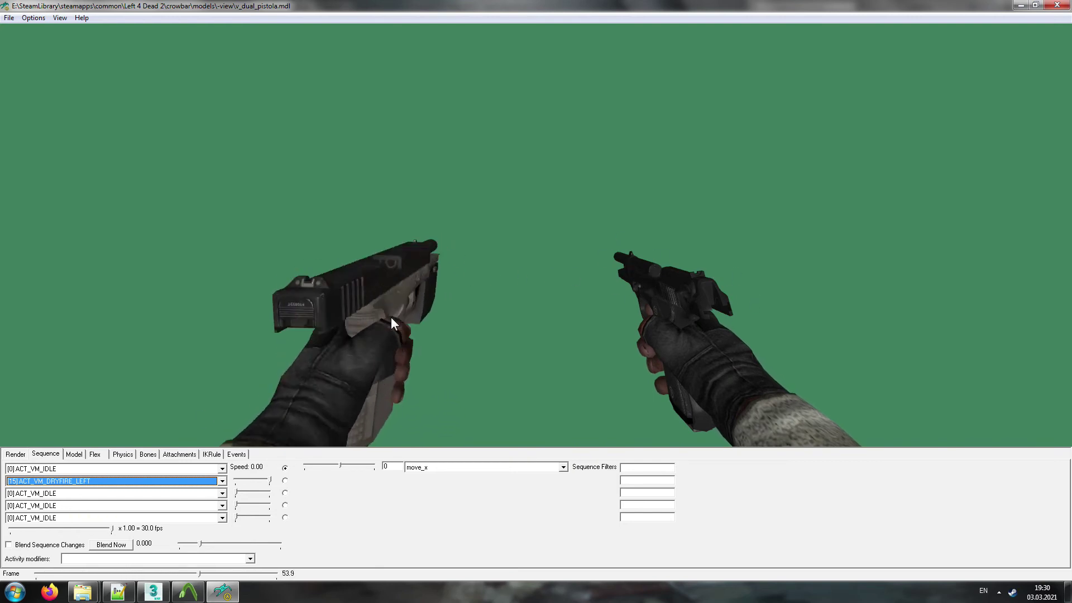
Step: Preview ACT_VM_IDLE_LOWERED and ACT_VM_MELEE_LAYER over the idle sequence, finishing on ACT_VM_RELOAD_LAYER
left_click(98, 481)
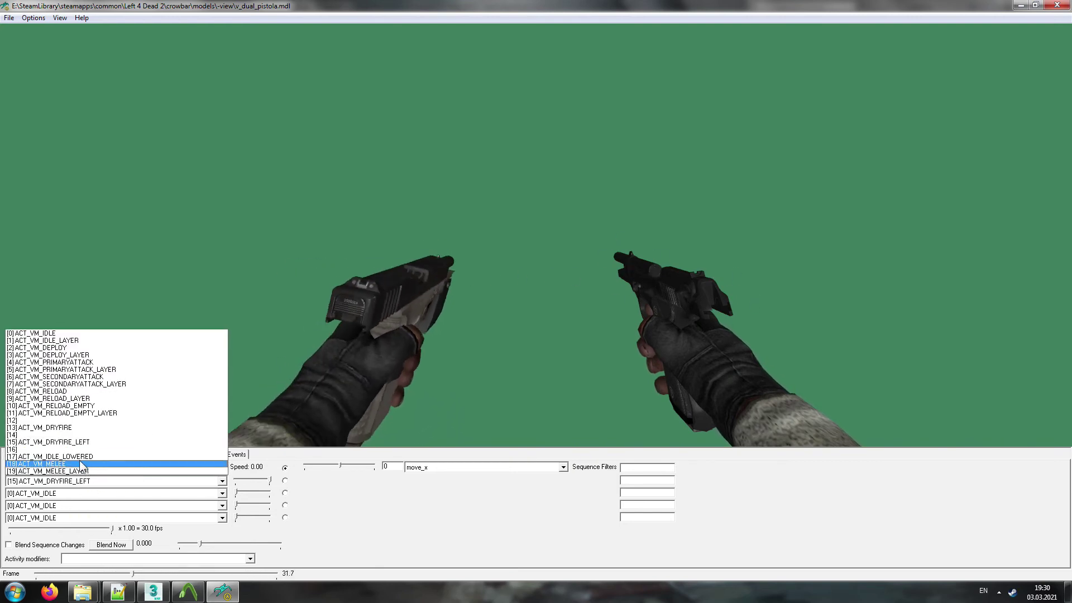
left_click(80, 463)
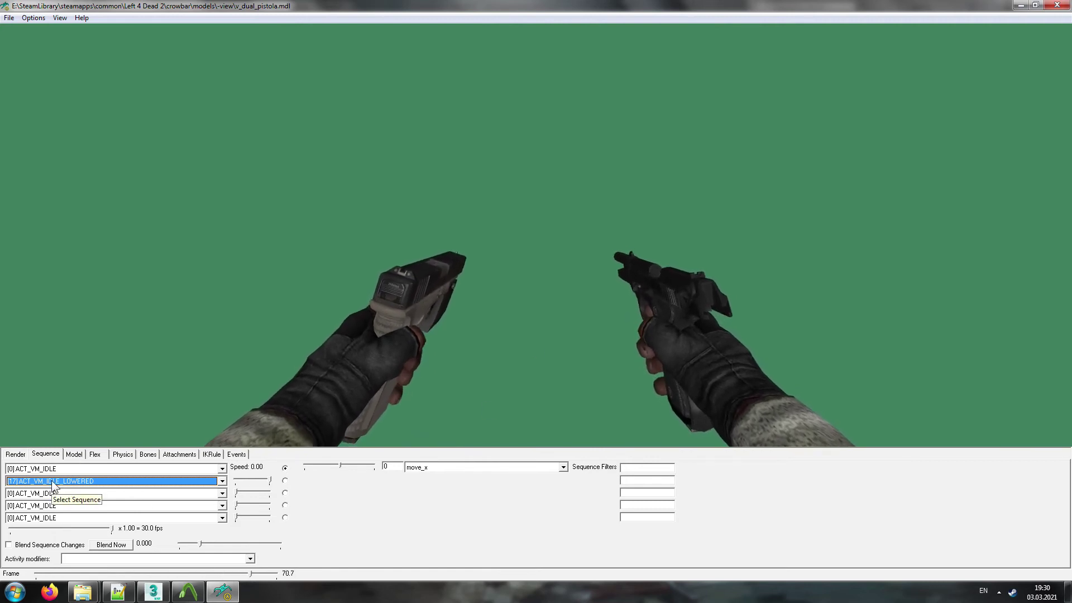
left_click(53, 484)
left_click(54, 469)
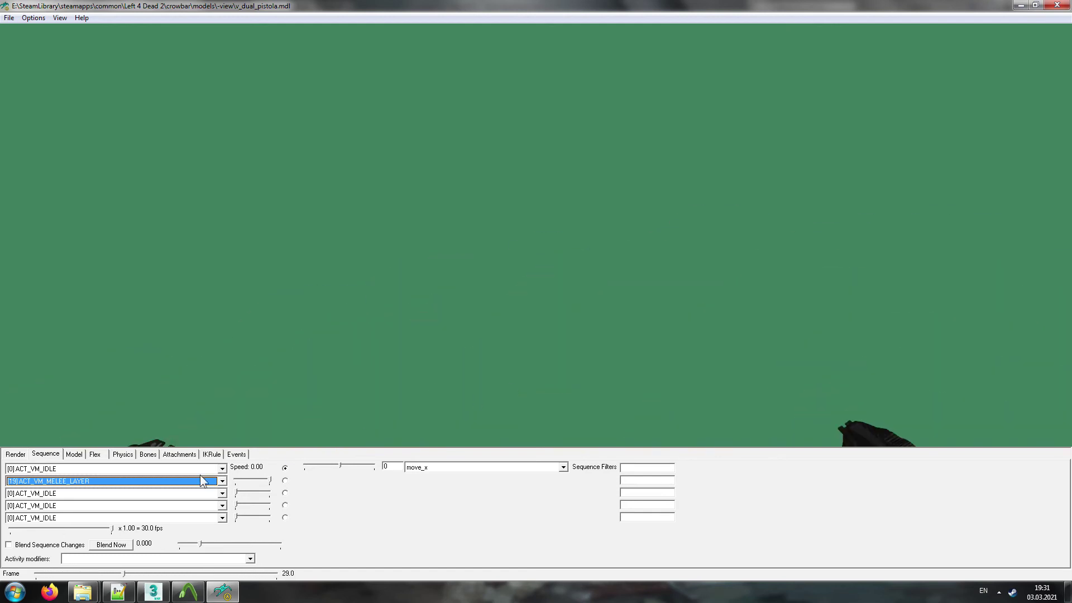
left_click(201, 480)
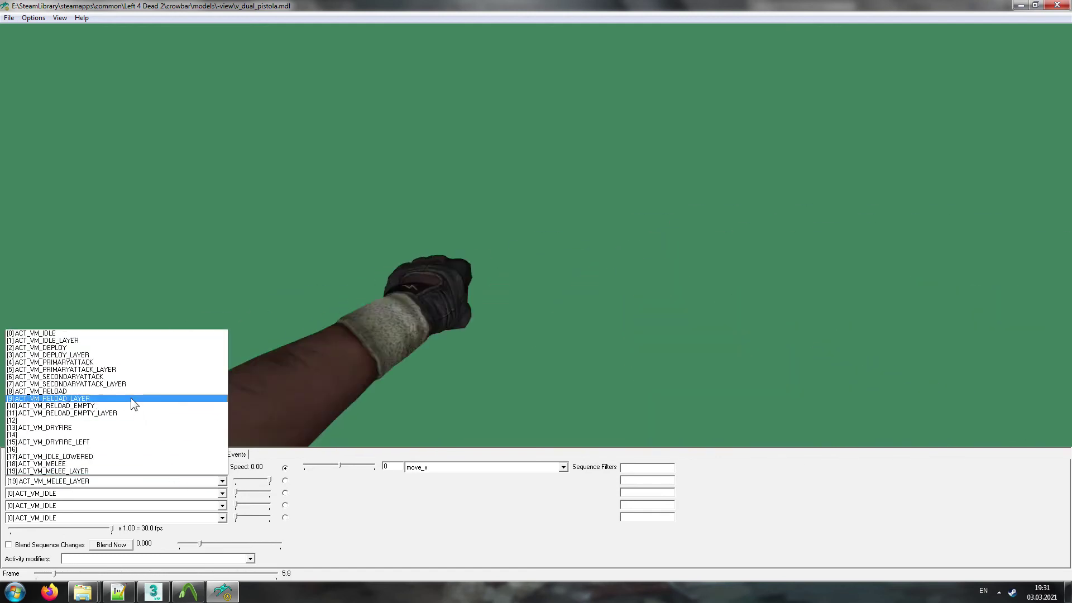
left_click(131, 398)
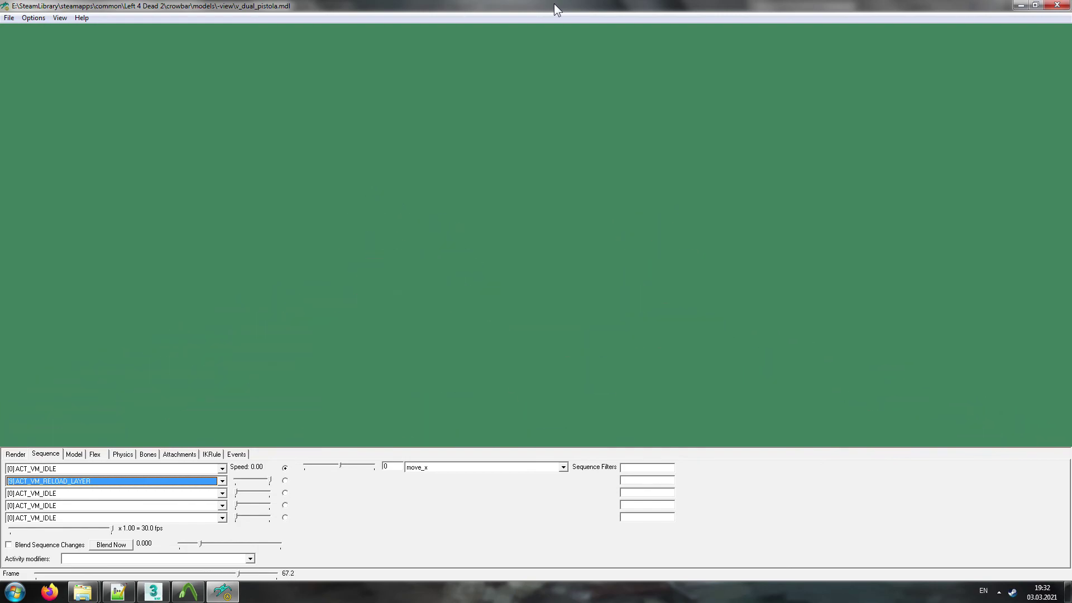
Step: Switch to 3ds Max, close the Wall Worm exporter, and inspect the Skeletal Animation options of a Valve SMD export named anim without exporting
left_click(162, 596)
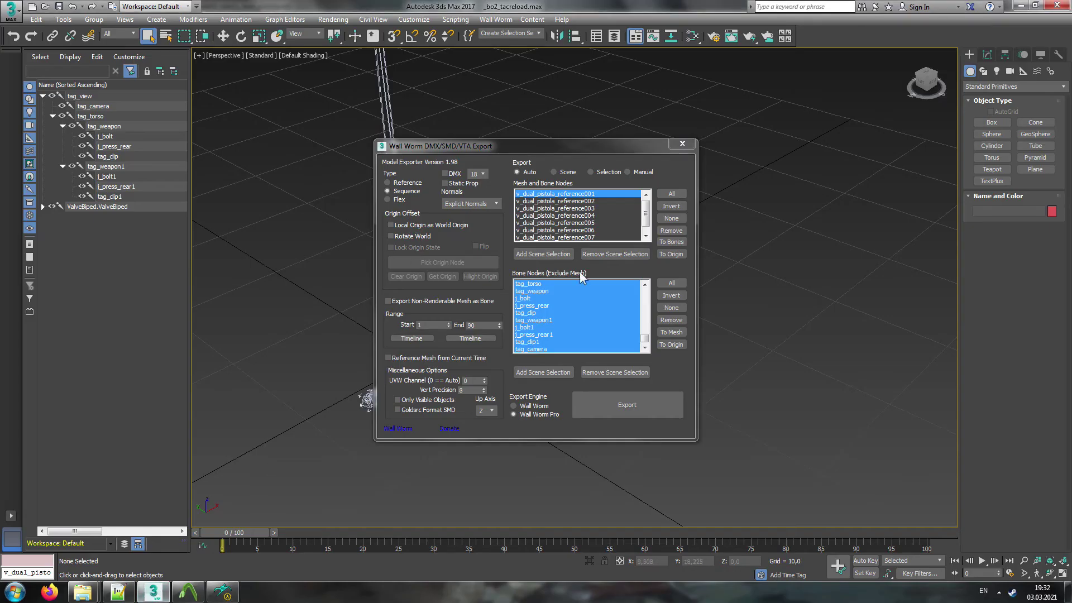
left_click(683, 144)
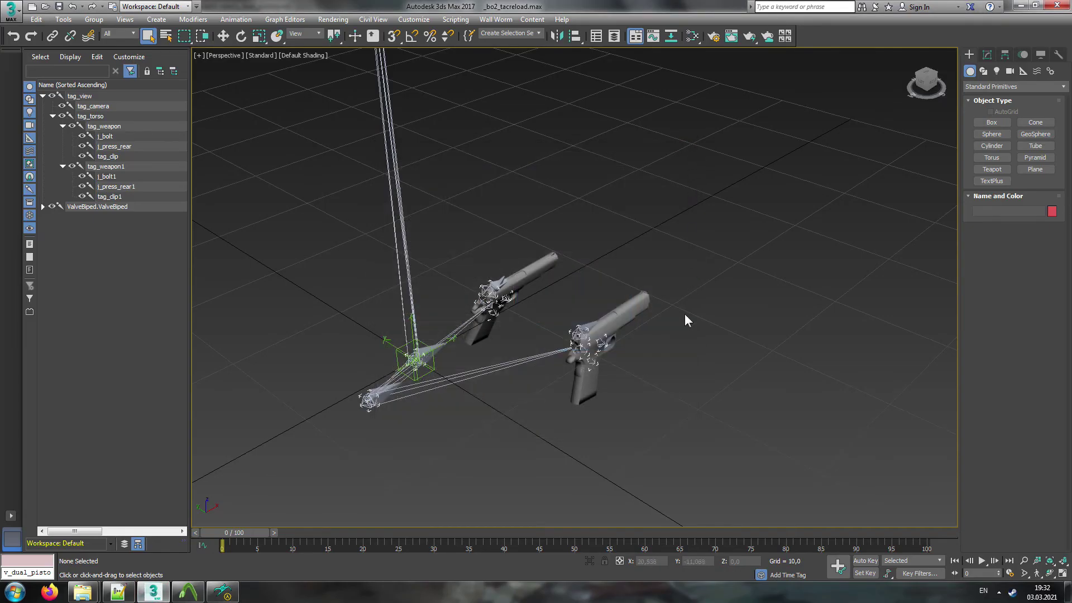
left_click(10, 10)
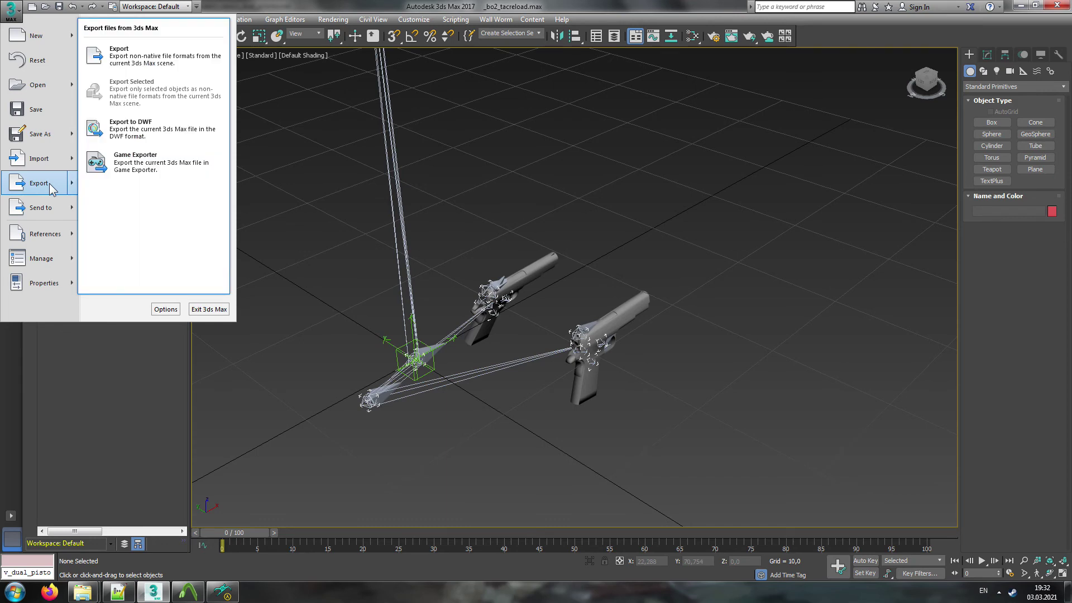
left_click(51, 189)
left_click(318, 517)
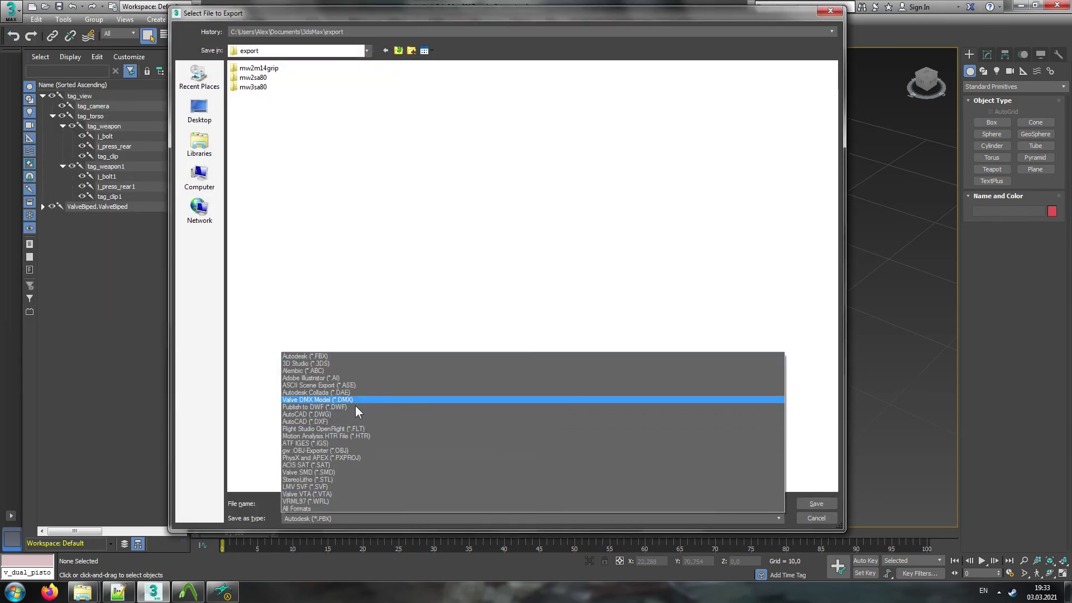
left_click(333, 471)
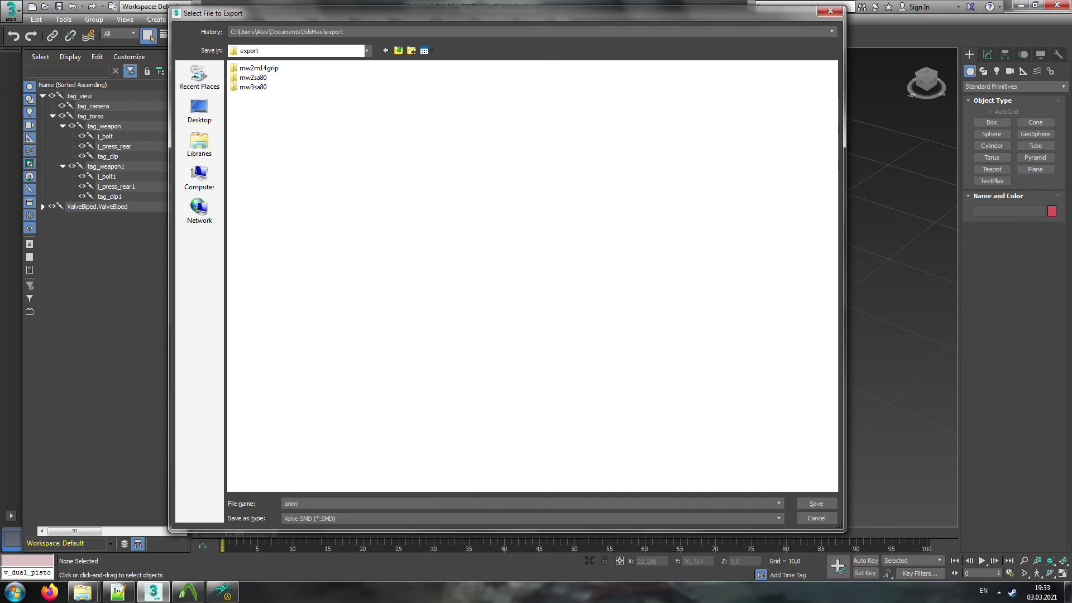
left_click(825, 505)
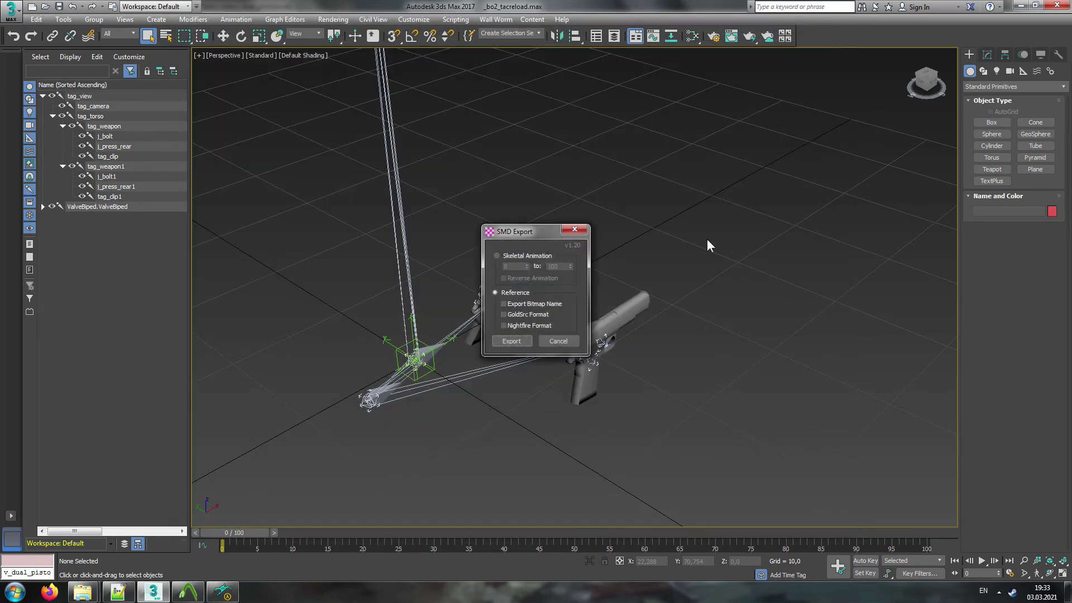
left_click(531, 256)
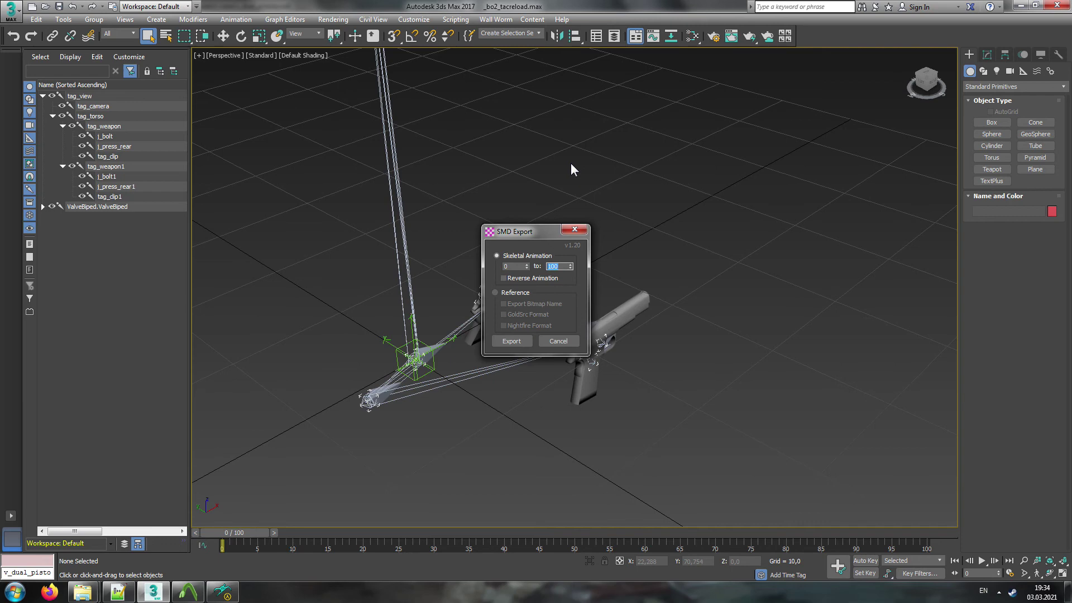
left_click(578, 230)
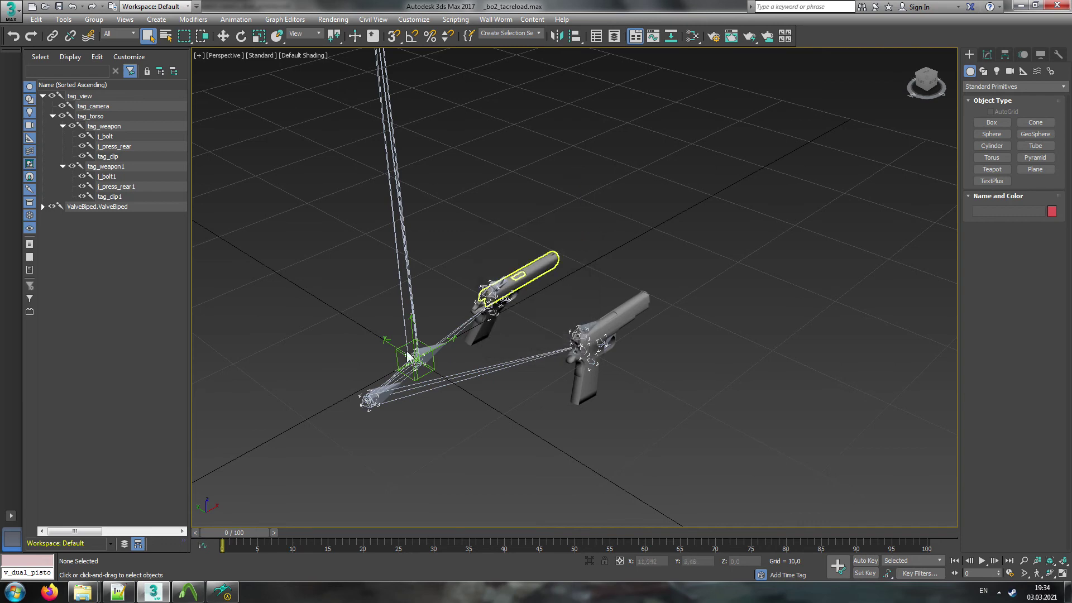
Step: Switch to Notepad++ and review the reload, firing and deploy sequence definitions in _mw2pistols_2bo2.qc
left_click(235, 599)
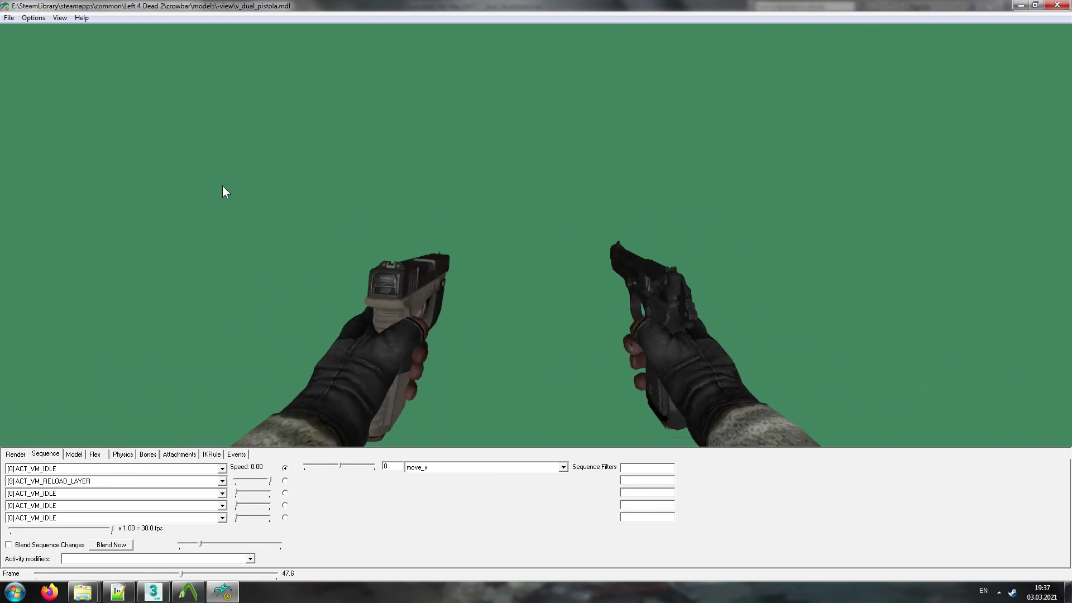
key("alt+Tab")
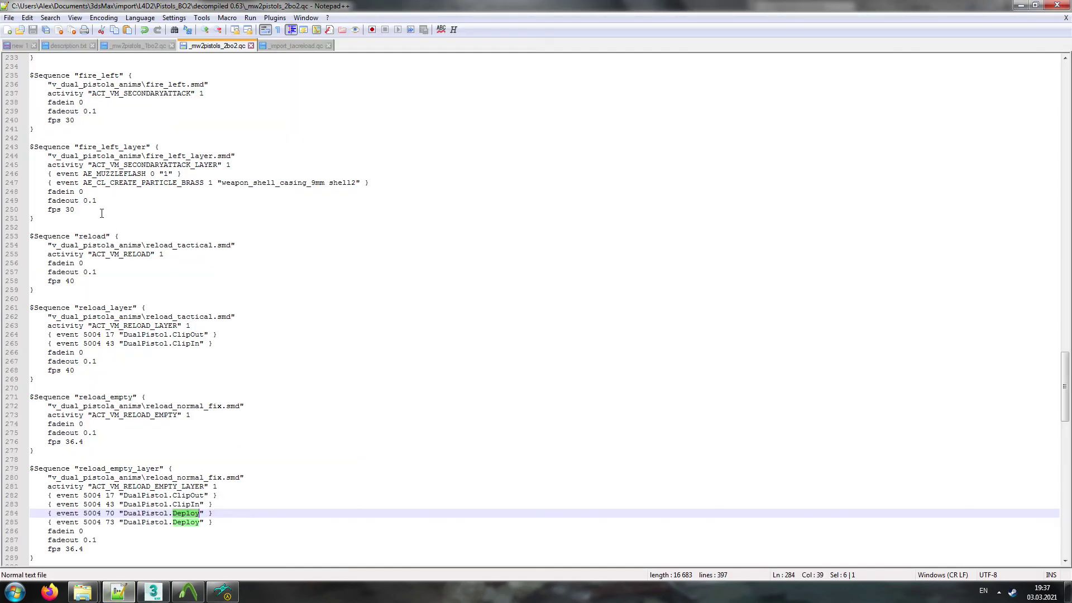
left_click_drag(101, 202, 84, 437)
left_click(284, 469)
scroll(286, 494, "up", 6)
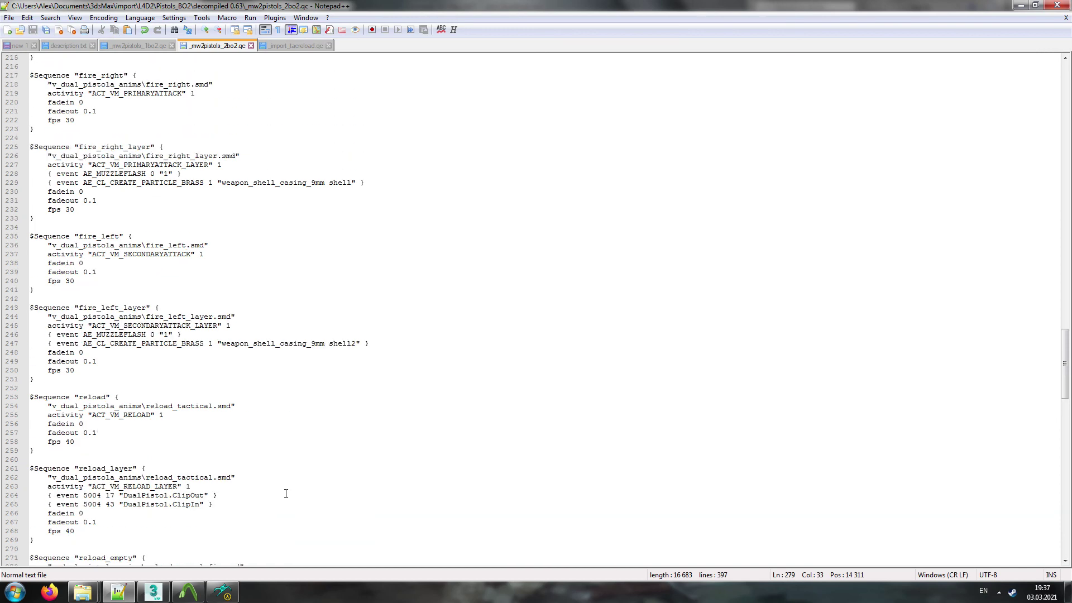
scroll(286, 494, "up", 8)
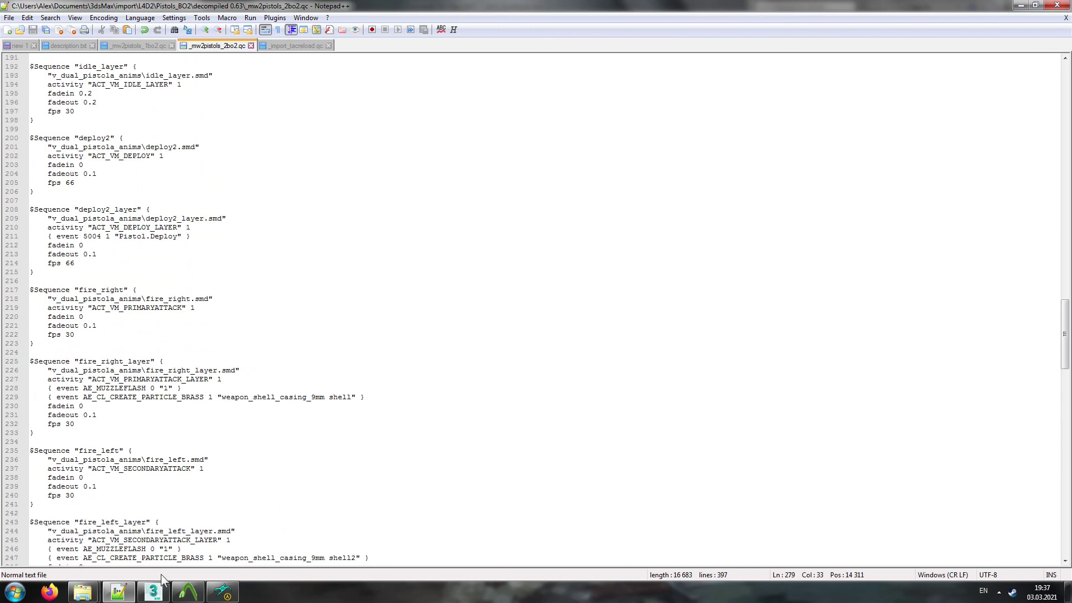
Step: Return to the model viewer and preview ACT_VM_RELOAD_EMPTY_LAYER and ACT_VM_RELOAD_LAYER over the idle sequence
key("alt+Tab")
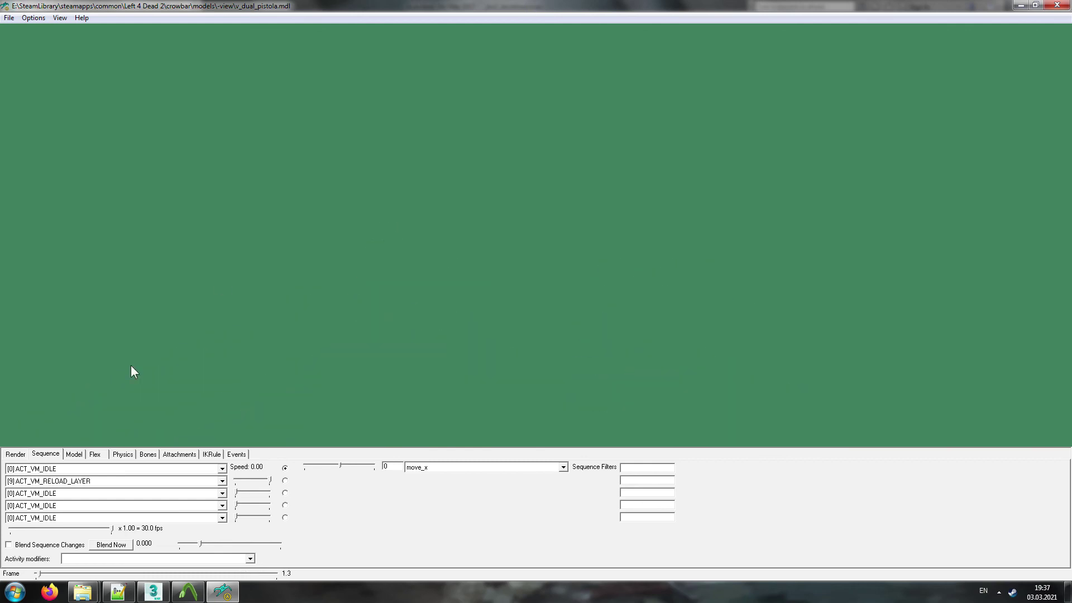
left_click(112, 481)
left_click(103, 409)
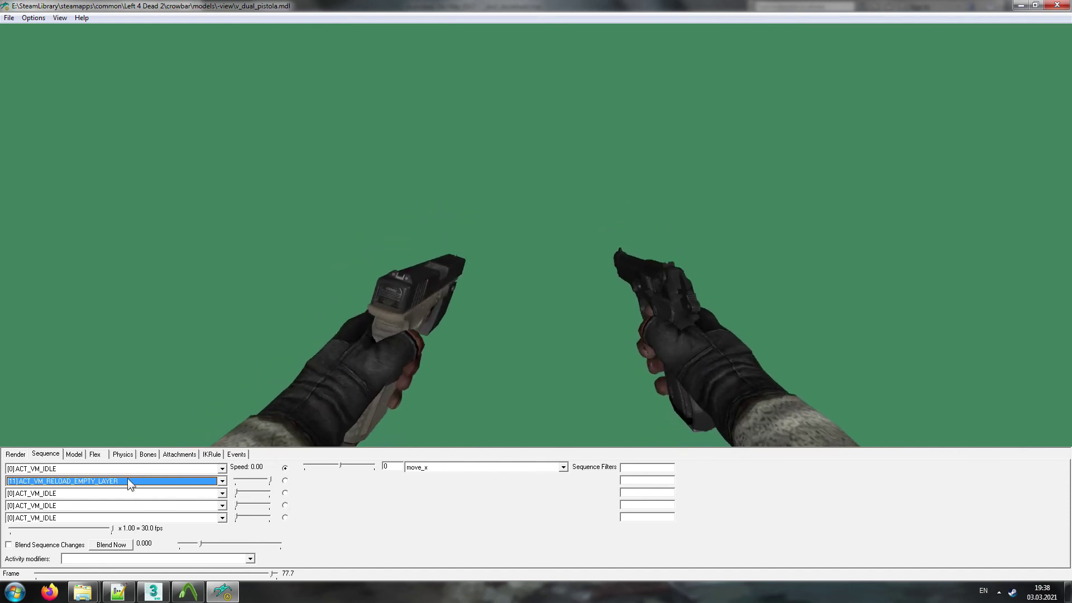
left_click(127, 479)
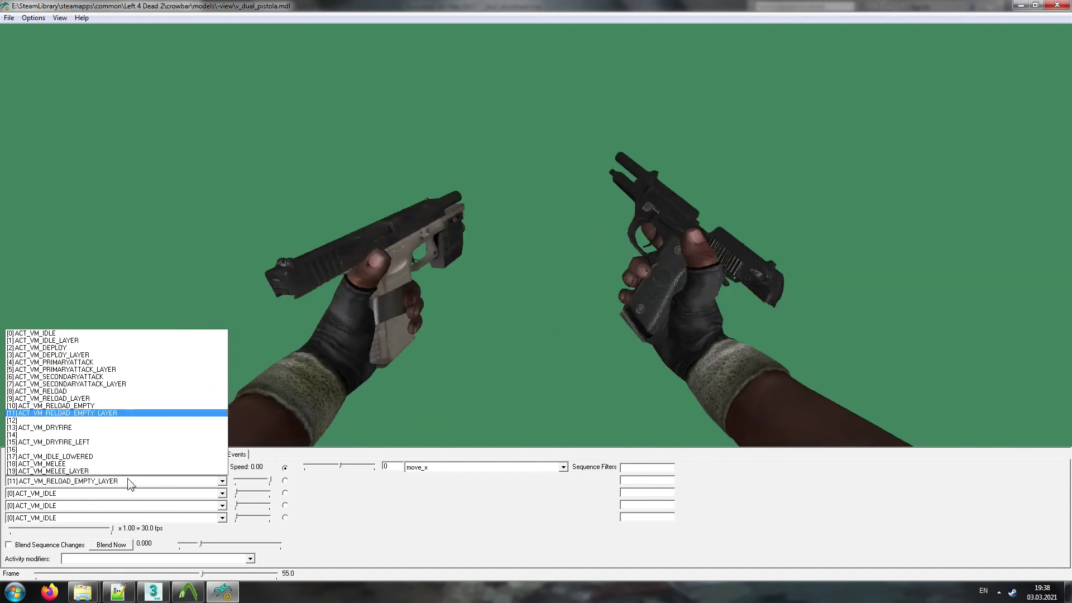
left_click(120, 398)
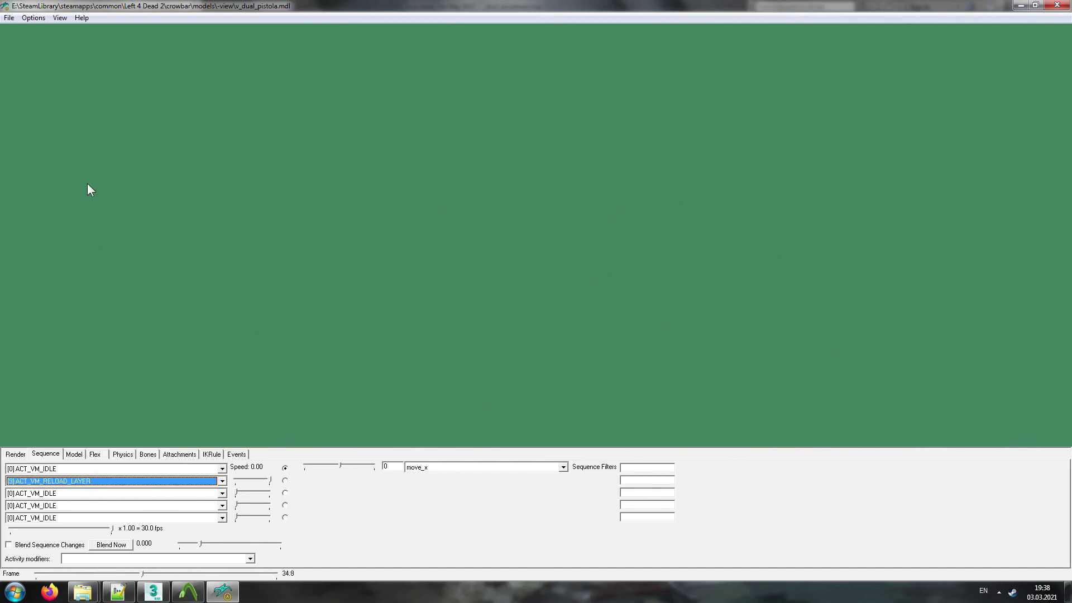